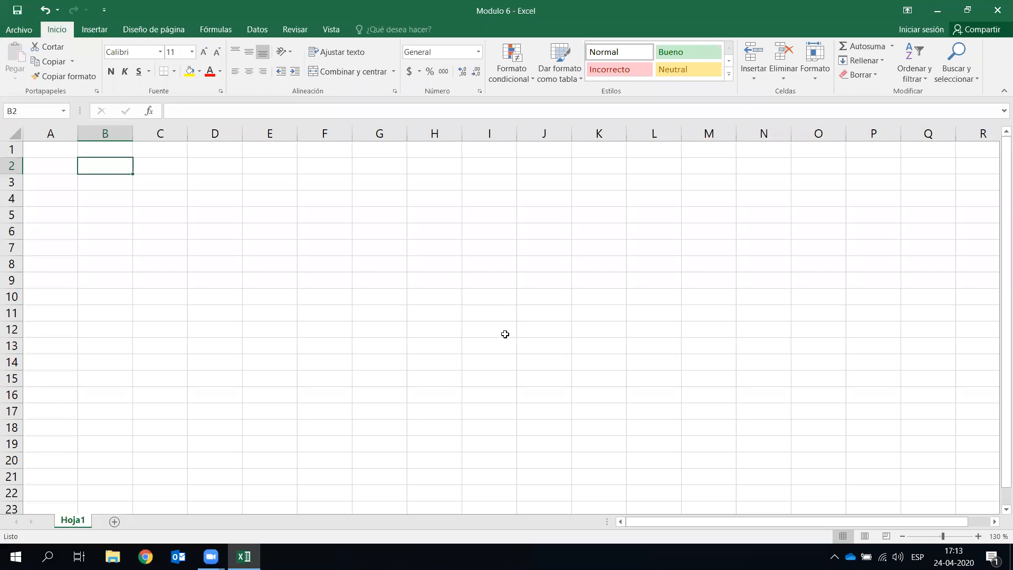
- Select several single cells and the block A1:O18 to explore the empty sheet
{"action": "left_click", "coordinate": [354, 344]}
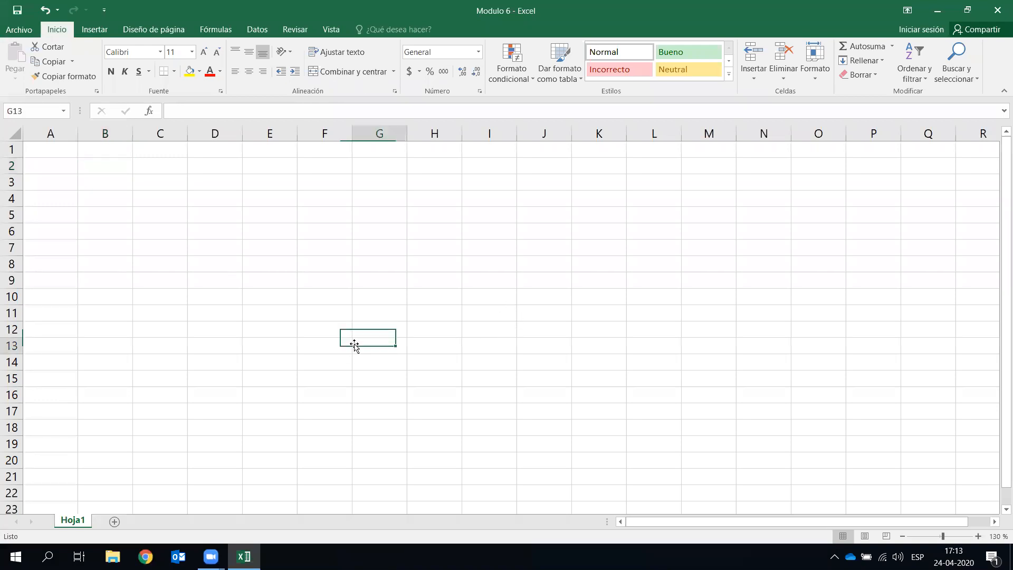
{"action": "left_click", "coordinate": [294, 251]}
{"action": "left_click", "coordinate": [470, 215]}
{"action": "left_click", "coordinate": [707, 347]}
{"action": "left_click", "coordinate": [520, 411]}
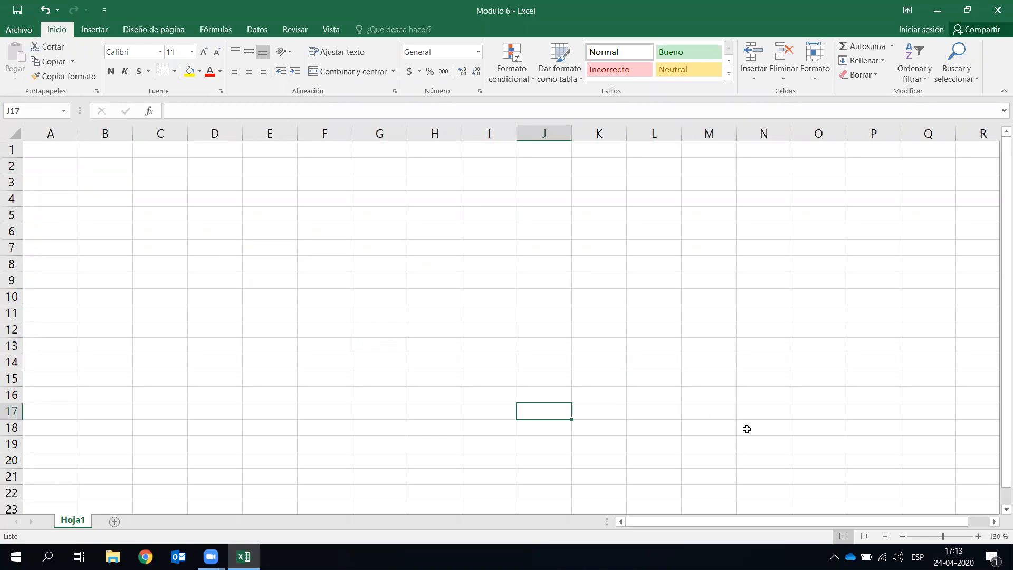
{"action": "left_click_drag", "start_coordinate": [810, 430], "coordinate": [5, 124]}
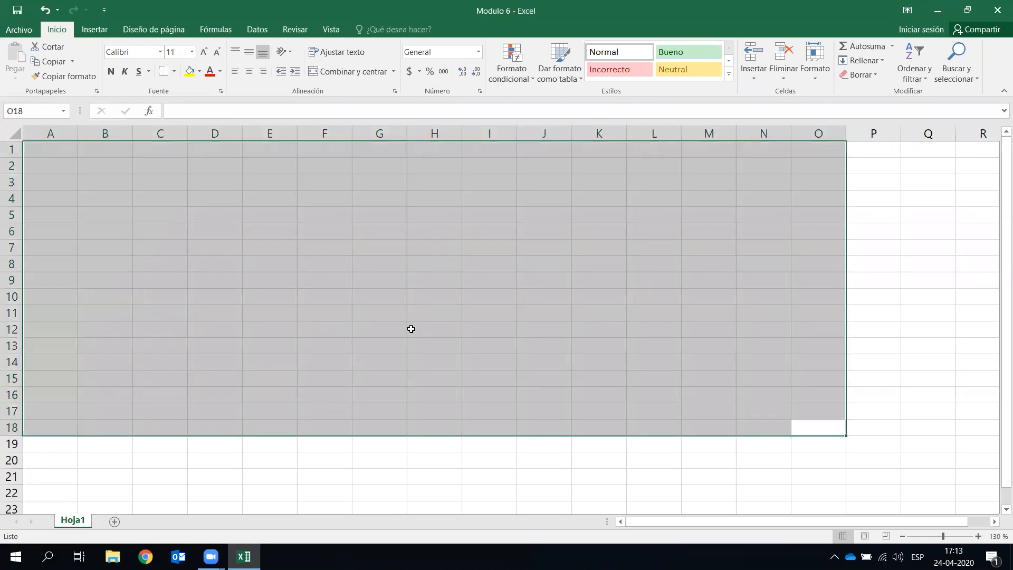
{"action": "left_click", "coordinate": [411, 329]}
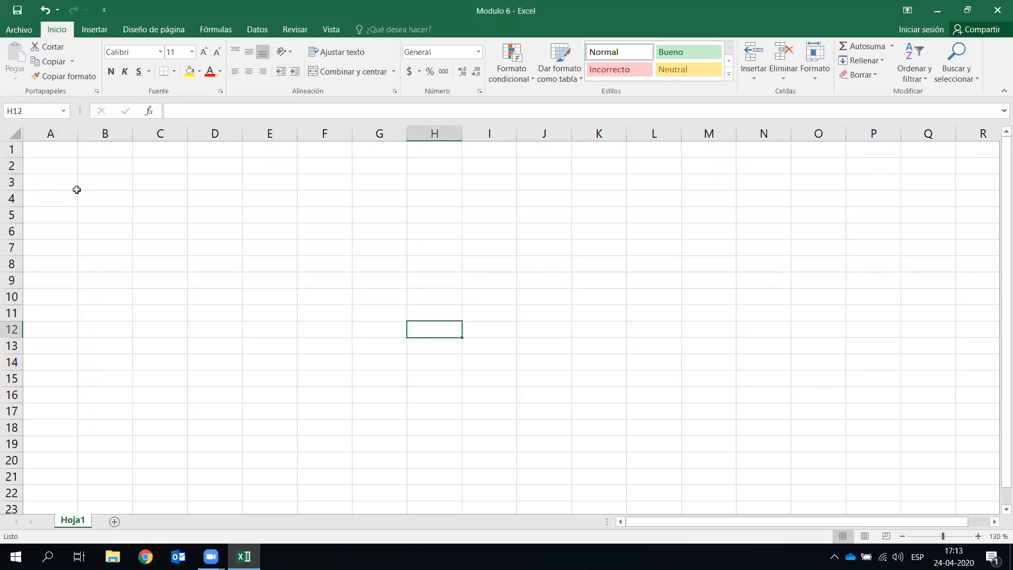
{"action": "left_click", "coordinate": [115, 219]}
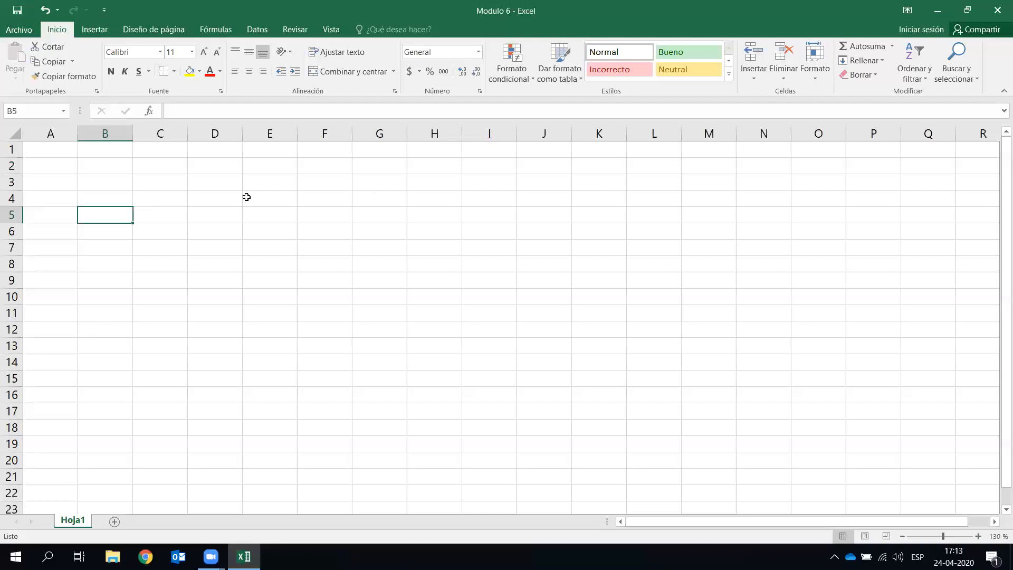
- Select whole columns B through G, then A, B, H, J, G, L and D, returning to B5
{"action": "left_click", "coordinate": [110, 131]}
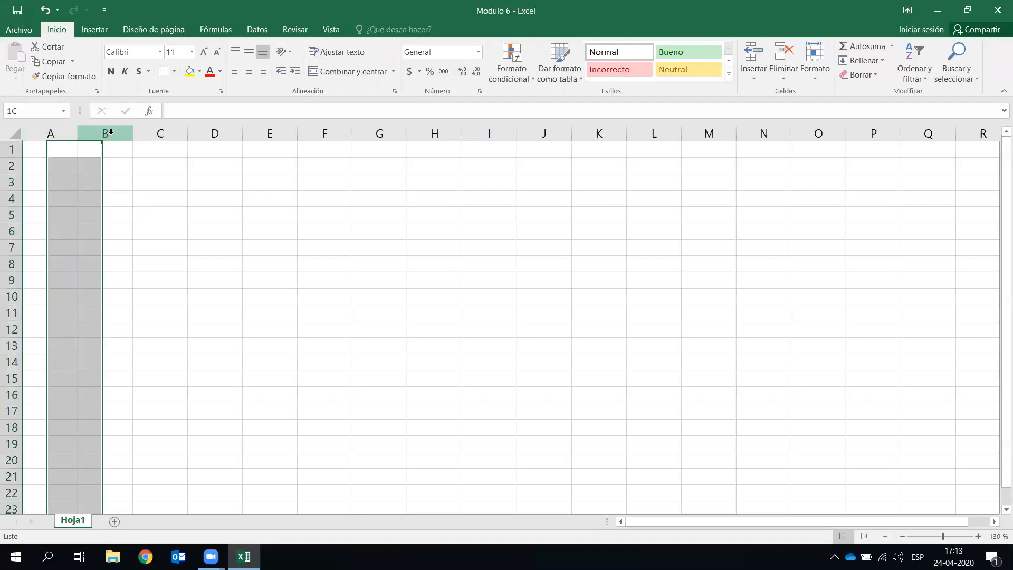
{"action": "left_click", "coordinate": [156, 131]}
{"action": "left_click", "coordinate": [213, 131]}
{"action": "left_click", "coordinate": [269, 131]}
{"action": "left_click", "coordinate": [323, 131]}
{"action": "left_click", "coordinate": [377, 131]}
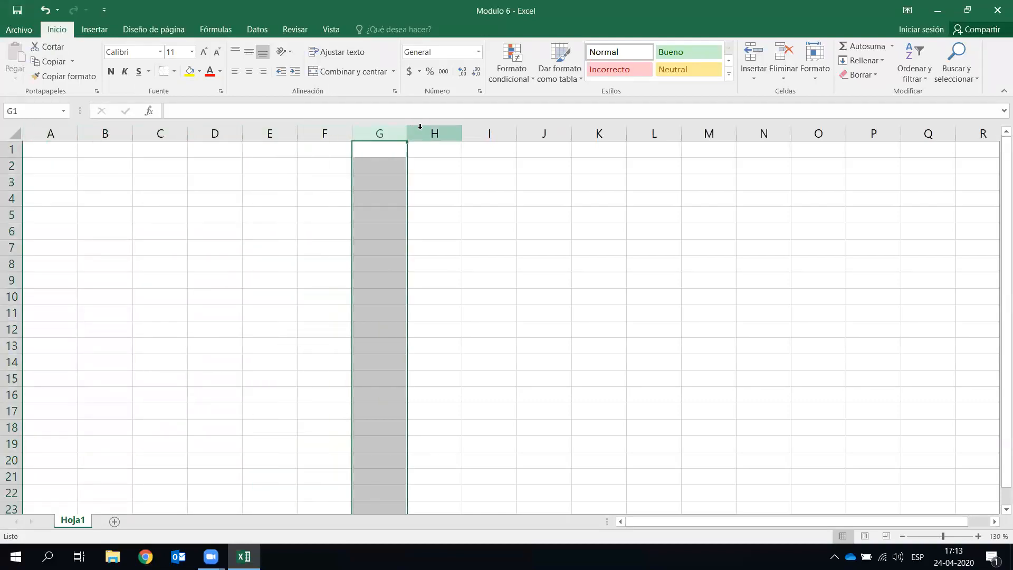
{"action": "left_click", "coordinate": [74, 132]}
{"action": "left_click", "coordinate": [107, 132]}
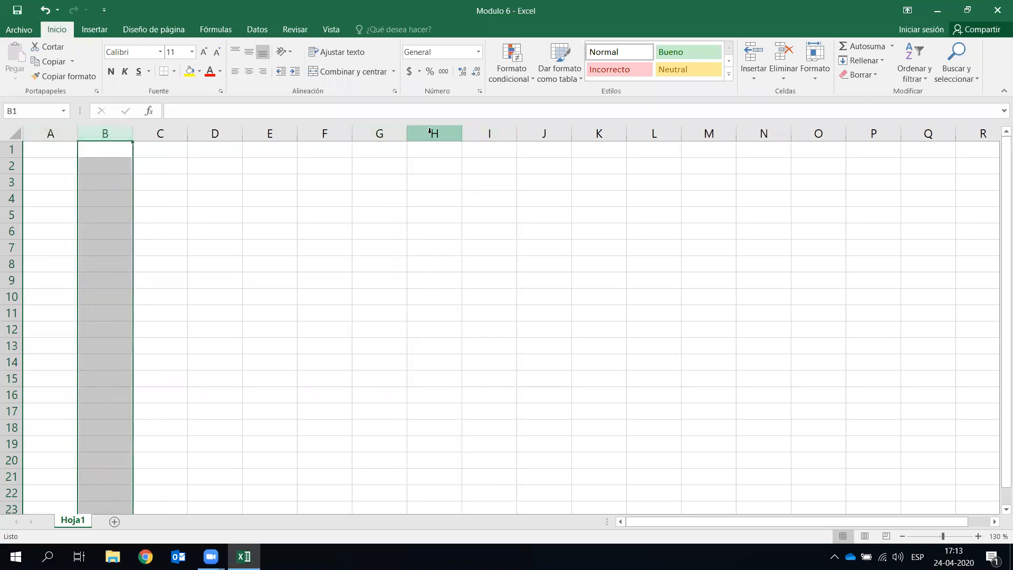
{"action": "left_click", "coordinate": [434, 133]}
{"action": "left_click", "coordinate": [540, 134]}
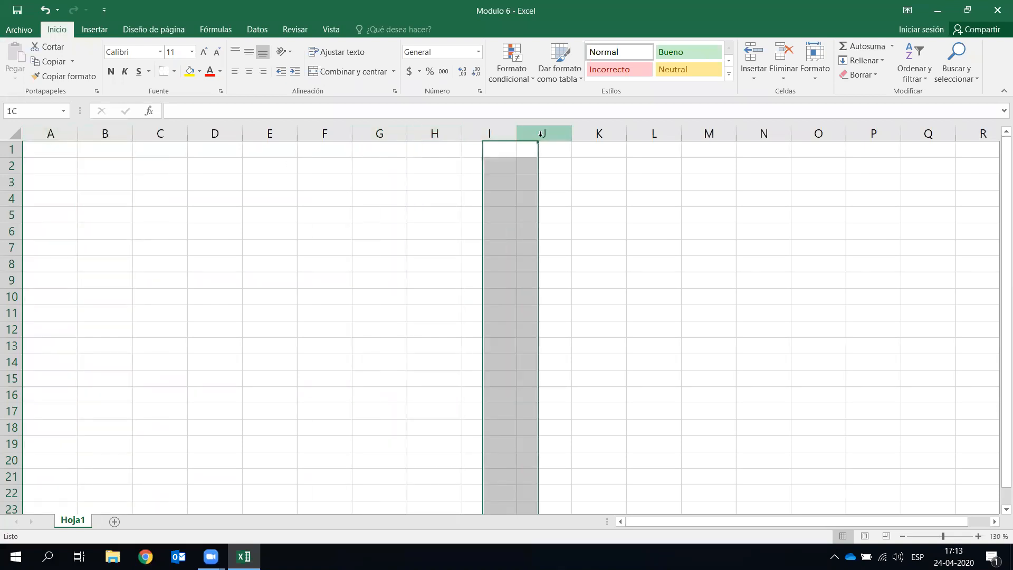
{"action": "left_click", "coordinate": [393, 134]}
{"action": "left_click", "coordinate": [655, 133]}
{"action": "left_click", "coordinate": [227, 134]}
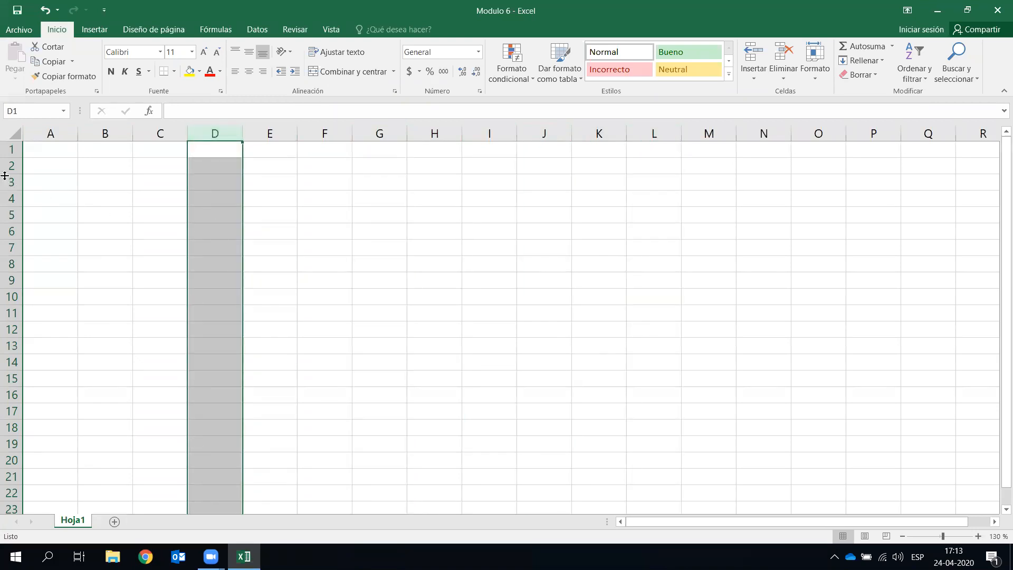
{"action": "left_click", "coordinate": [105, 214]}
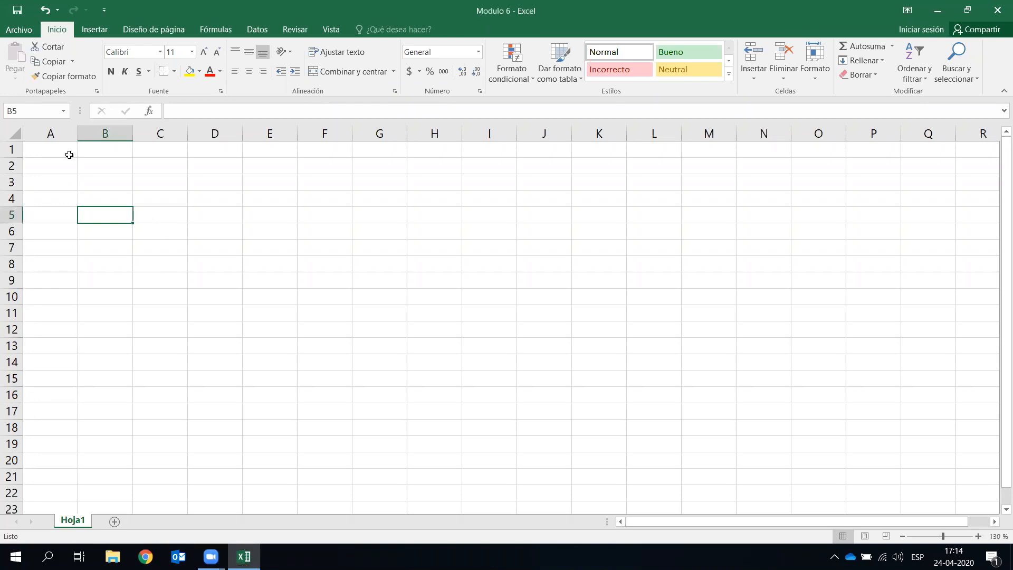
- Select column D, row 9, and single cells such as D11, H7, M2 and J11
{"action": "left_click", "coordinate": [214, 132]}
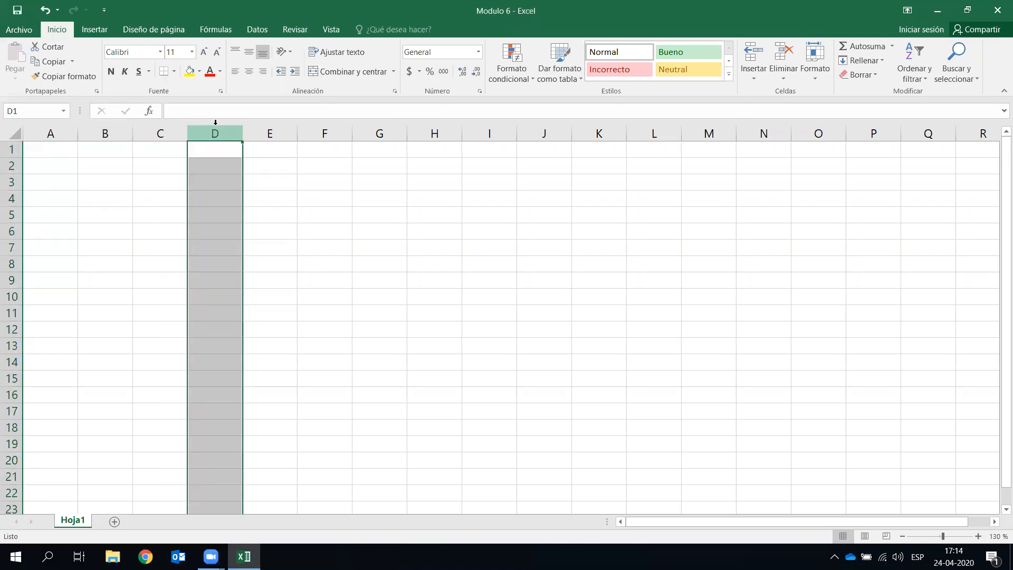
{"action": "left_click", "coordinate": [9, 280]}
{"action": "left_click", "coordinate": [237, 311]}
{"action": "left_click", "coordinate": [224, 283]}
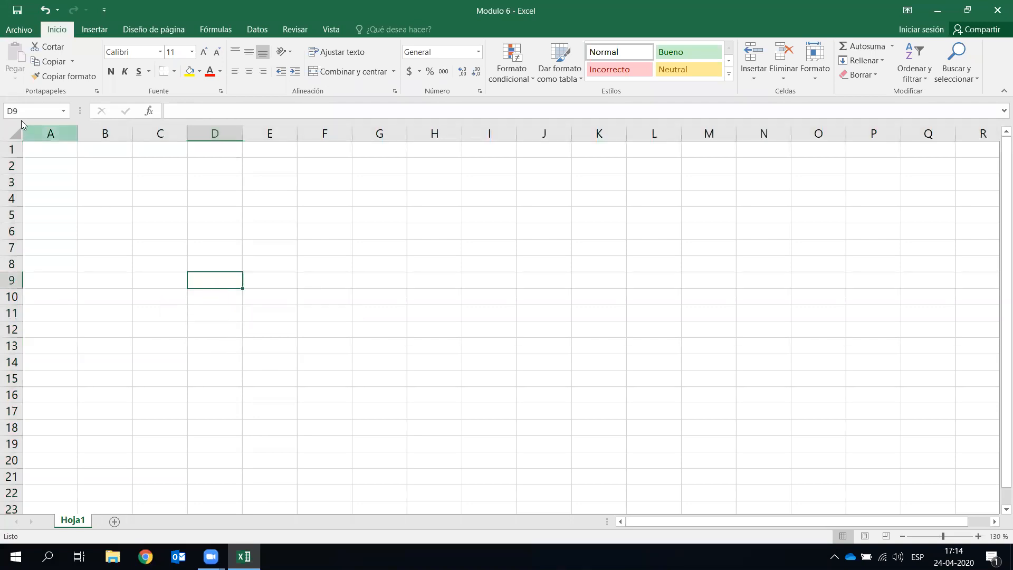
{"action": "left_click", "coordinate": [419, 246]}
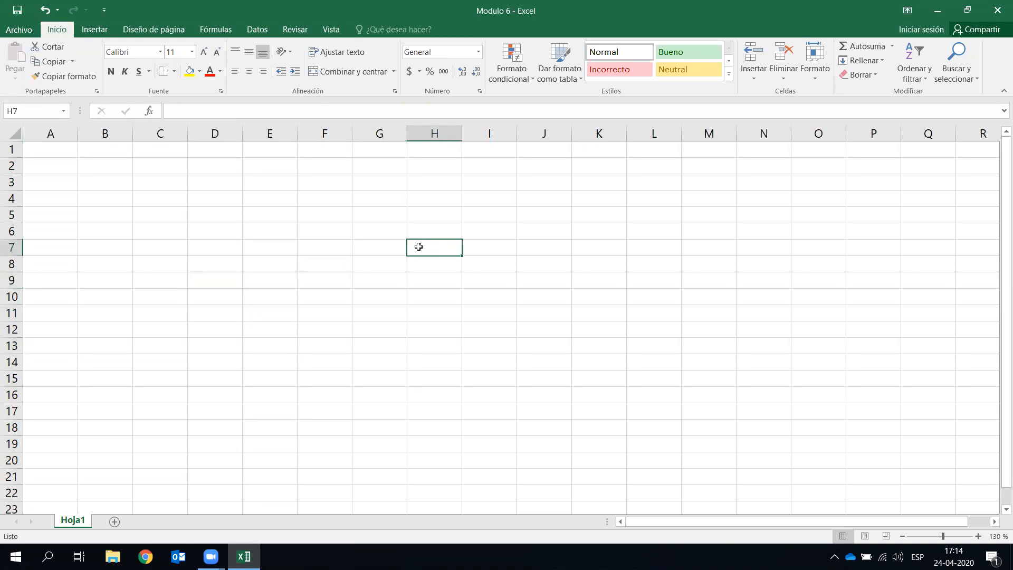
{"action": "left_click", "coordinate": [507, 322]}
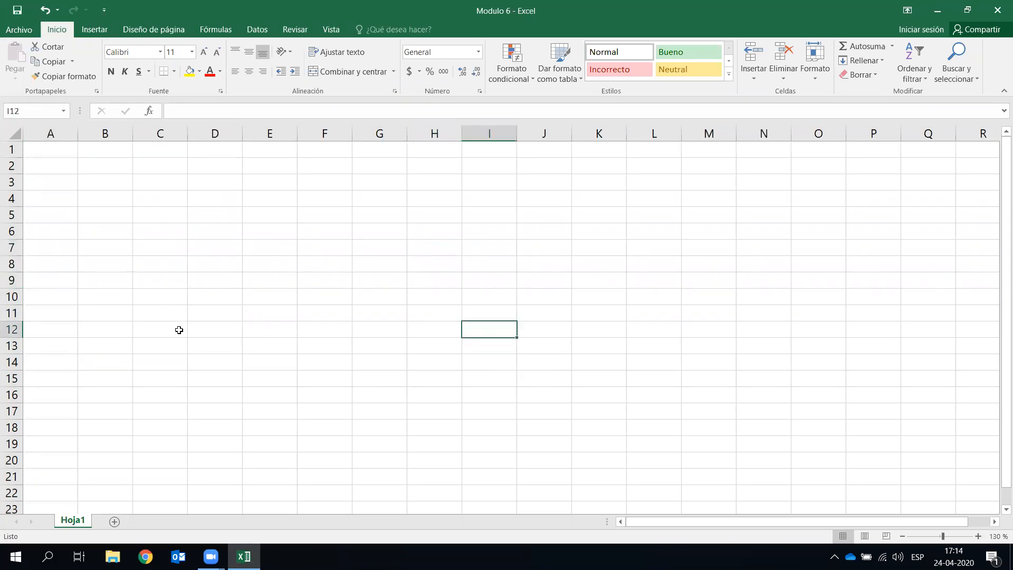
{"action": "left_click", "coordinate": [227, 373]}
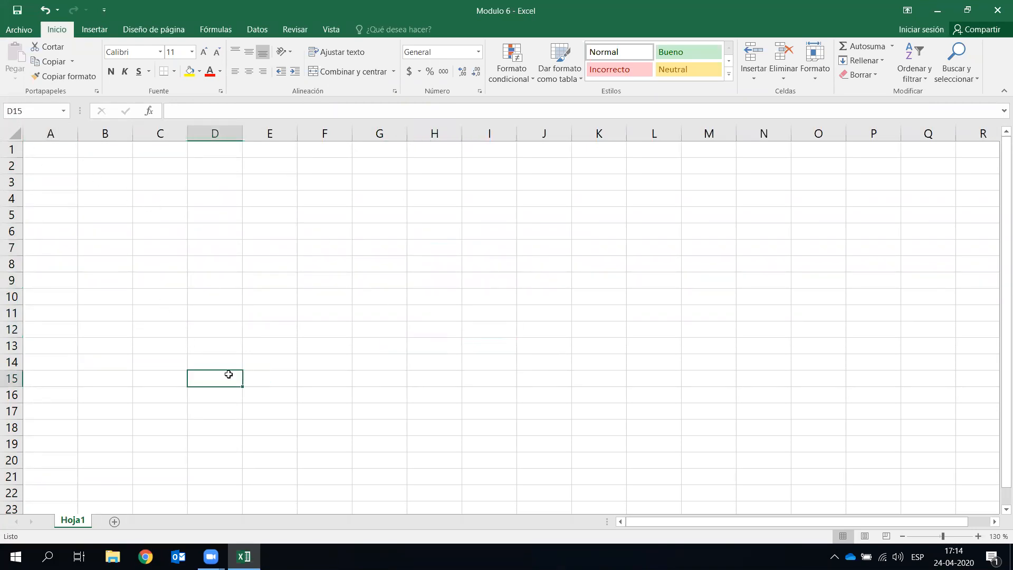
{"action": "left_click", "coordinate": [680, 170]}
{"action": "left_click", "coordinate": [168, 214]}
{"action": "left_click", "coordinate": [141, 366]}
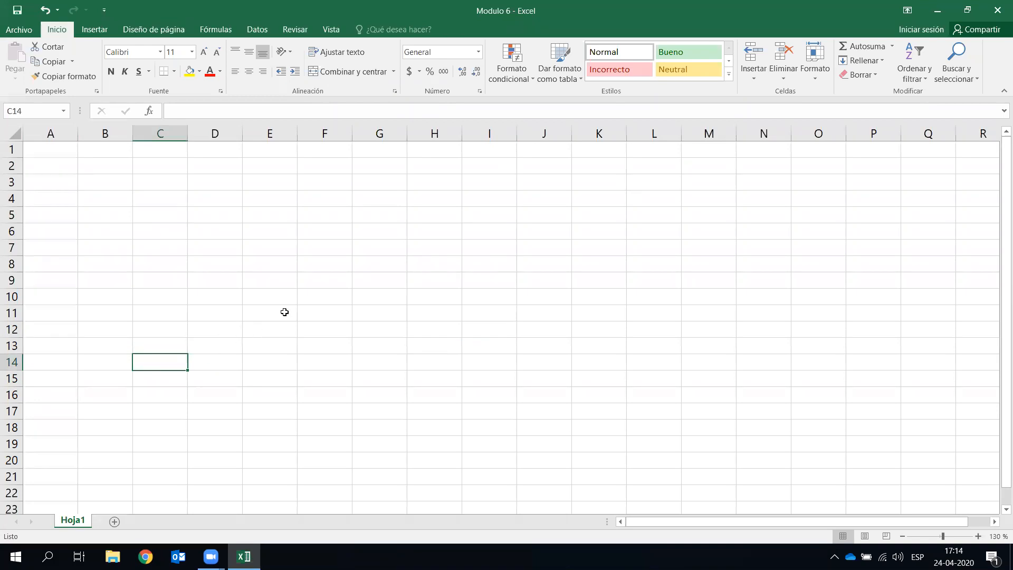
{"action": "left_click", "coordinate": [548, 314]}
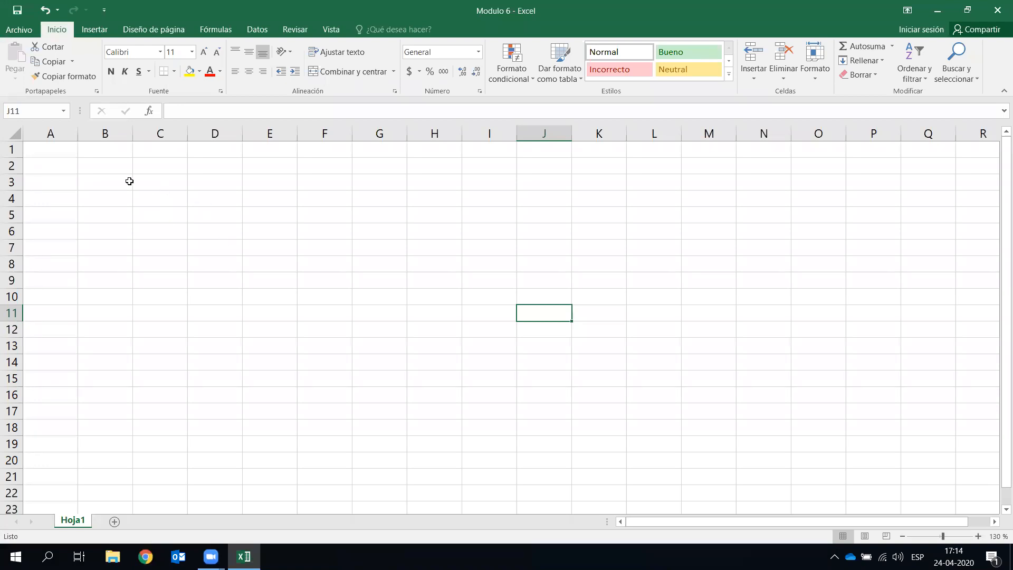
- Enter the headings Notas in B2 and Porcentaje in C2
{"action": "left_click", "coordinate": [128, 180]}
{"action": "key", "text": "Up"}
{"action": "type", "text": "Notas"}
{"action": "key", "text": "Return"}
{"action": "key", "text": "Up"}
{"action": "key", "text": "Right"}
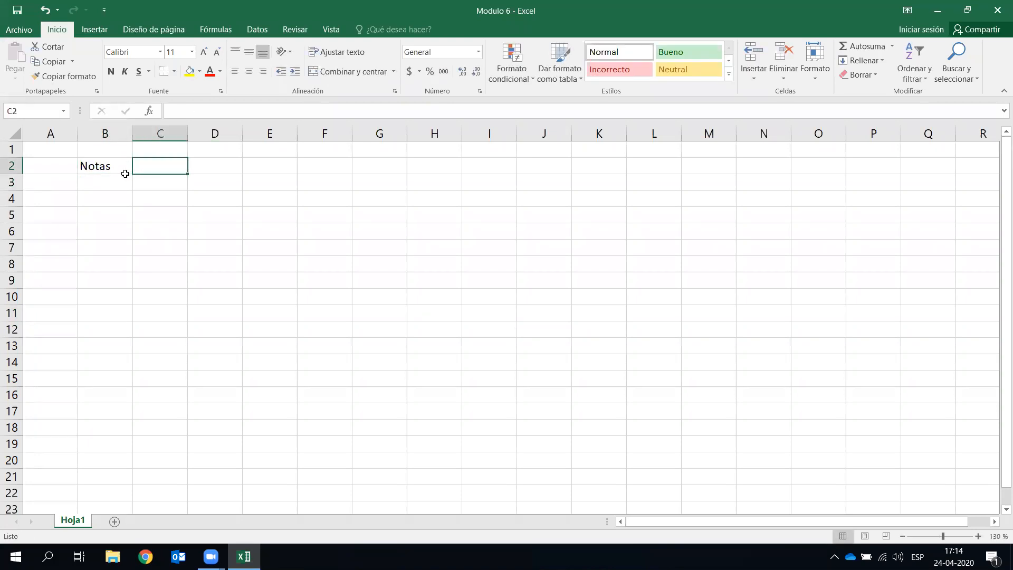
{"action": "type", "text": "Ponde"}
{"action": "key", "text": "BackSpace"}
{"action": "key", "text": "BackSpace"}
{"action": "key", "text": "BackSpace"}
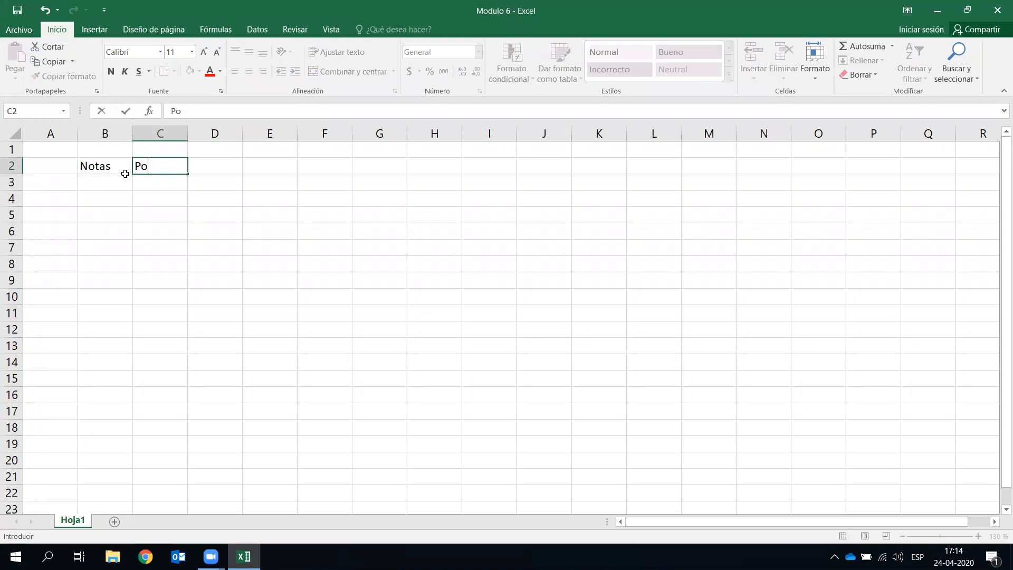
{"action": "type", "text": "orcentaje"}
{"action": "key", "text": "Return"}
- Enter the grades 6, 4, 5, 7, 5 in B3:B7
{"action": "left_click", "coordinate": [126, 177]}
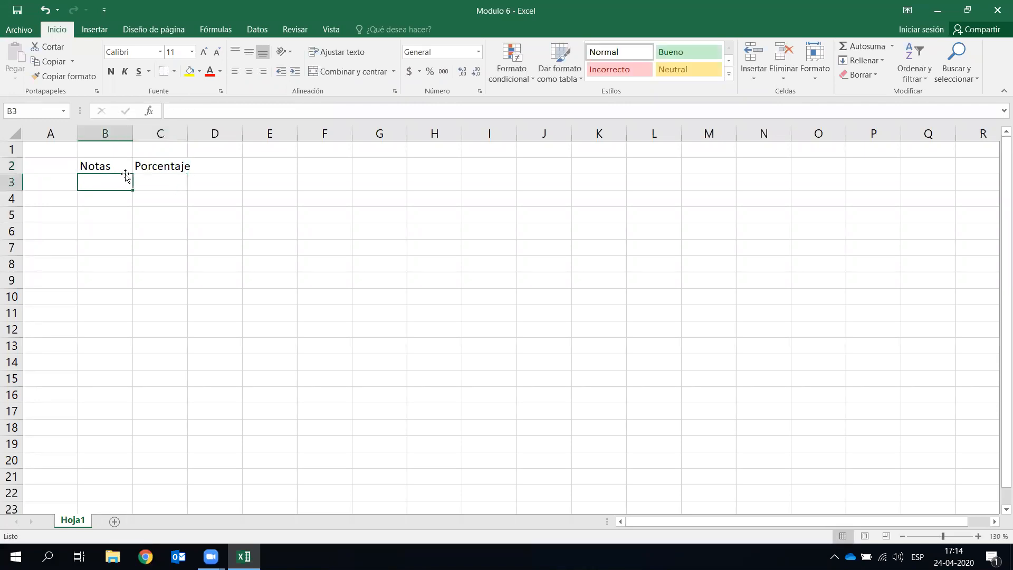
{"action": "type", "text": "6"}
{"action": "key", "text": "Return"}
{"action": "type", "text": "4"}
{"action": "key", "text": "Return"}
{"action": "type", "text": "5"}
{"action": "key", "text": "Return"}
{"action": "type", "text": "7"}
{"action": "key", "text": "Return"}
{"action": "type", "text": "5"}
{"action": "key", "text": "Return"}
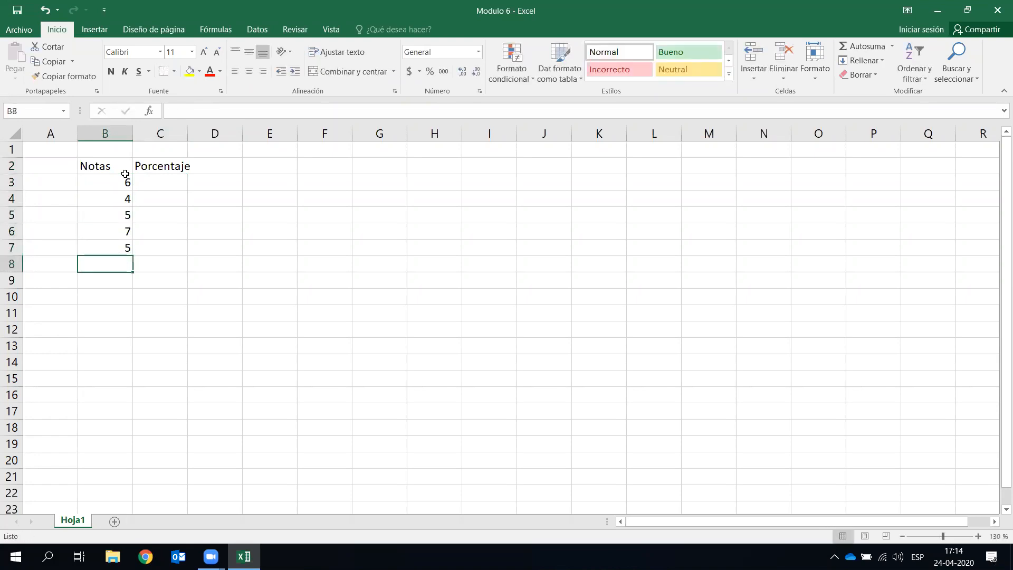
- Enter the percentages 0,15, 0,15, 0,25, 0,15, 0,3 in C3:C7
{"action": "left_click", "coordinate": [175, 186]}
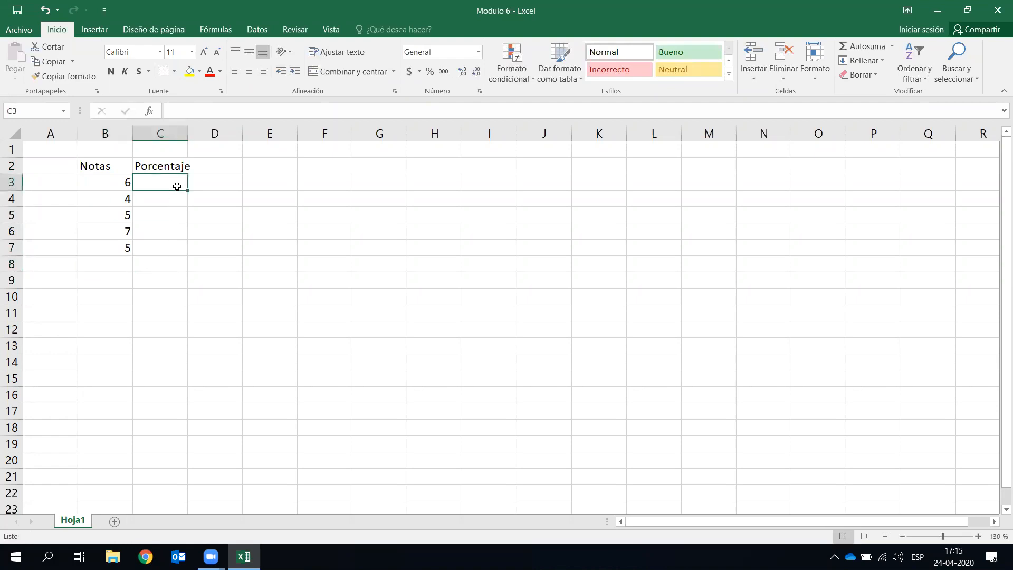
{"action": "type", "text": "0,15"}
{"action": "key", "text": "Return"}
{"action": "type", "text": "0,15"}
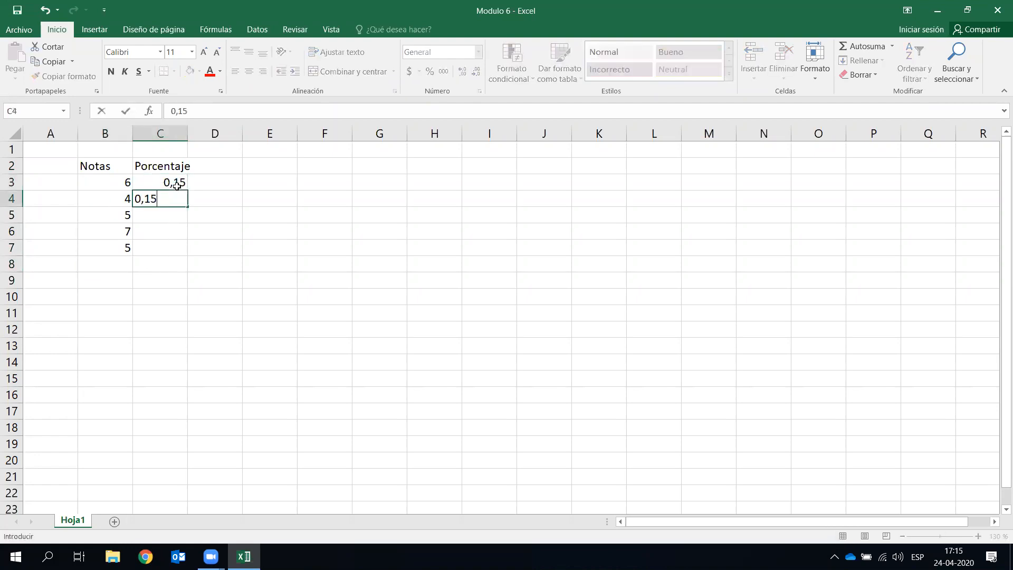
{"action": "key", "text": "Return"}
{"action": "type", "text": "0,25"}
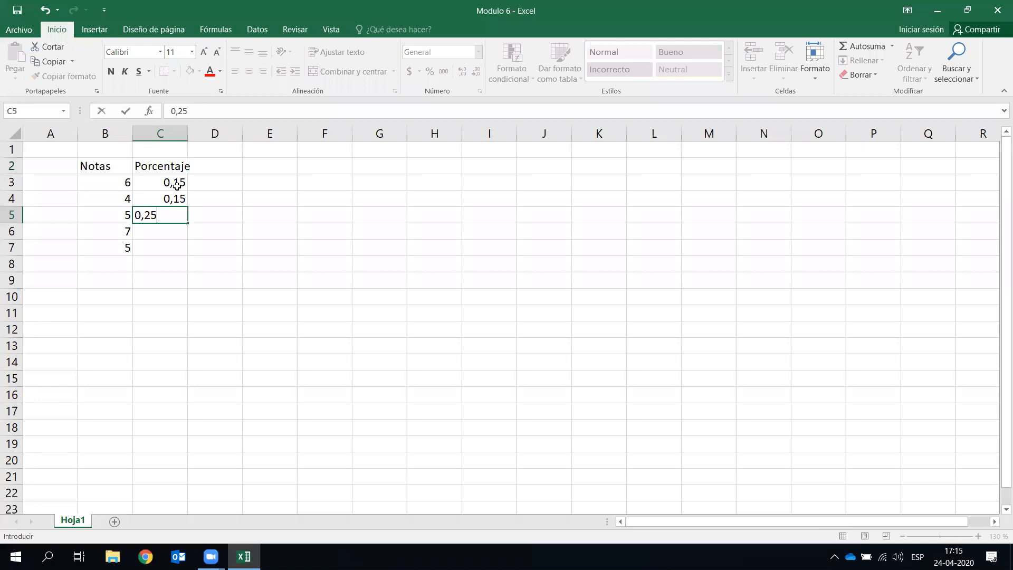
{"action": "key", "text": "Return"}
{"action": "type", "text": "0,15"}
{"action": "key", "text": "Return"}
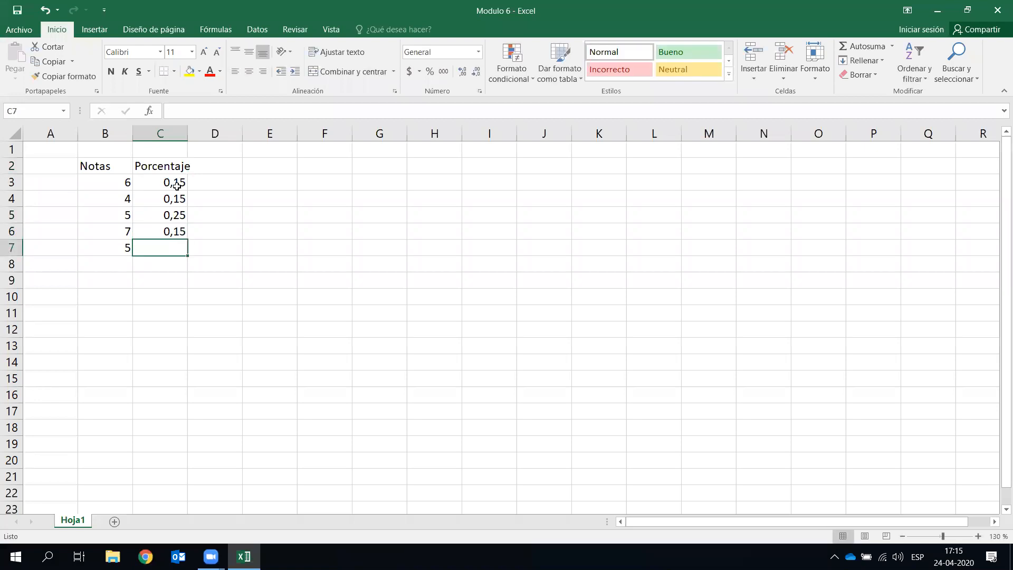
{"action": "type", "text": "0,3"}
{"action": "key", "text": "Return"}
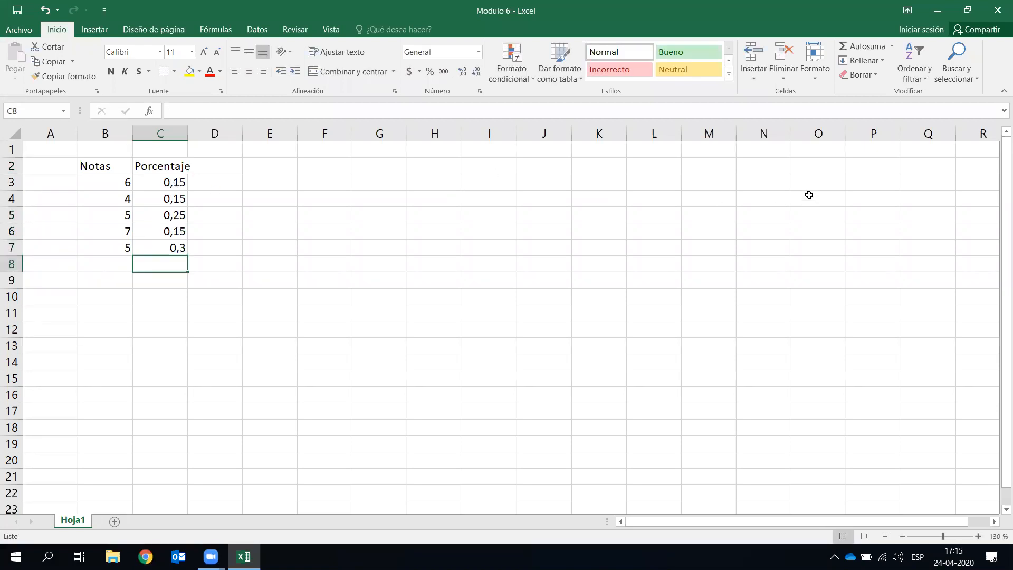
- Enter Porcentaje in N2 and widen column N to fit it
{"action": "left_click", "coordinate": [759, 166]}
{"action": "type", "text": "Por"}
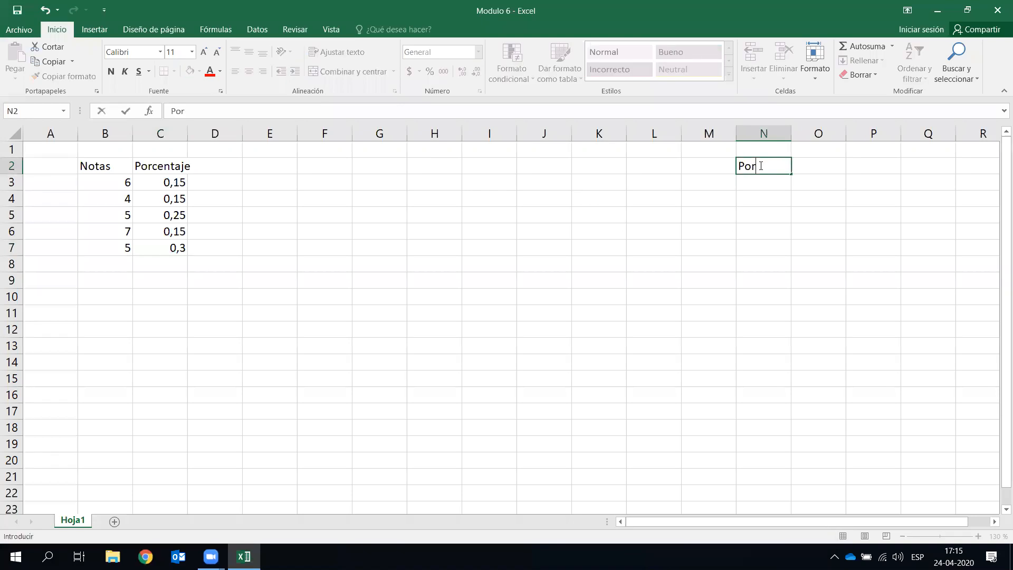
{"action": "type", "text": "centaje"}
{"action": "key", "text": "Return"}
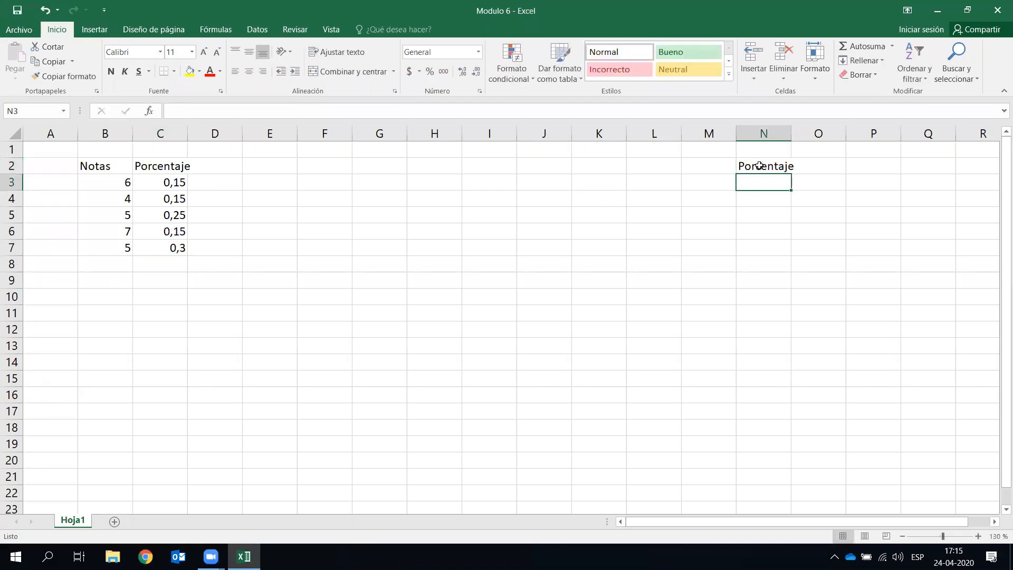
{"action": "key", "text": "Right"}
{"action": "double_click", "coordinate": [791, 133]}
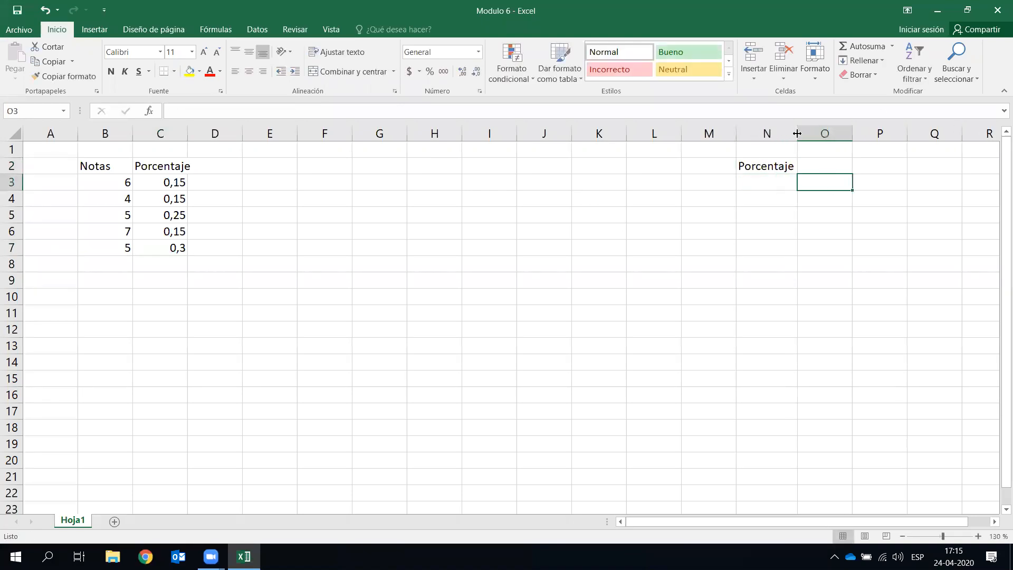
- Enter 30% in O2 and 0,3 in P2 beside the Porcentaje label
{"action": "left_click", "coordinate": [840, 165]}
{"action": "type", "text": "30"}
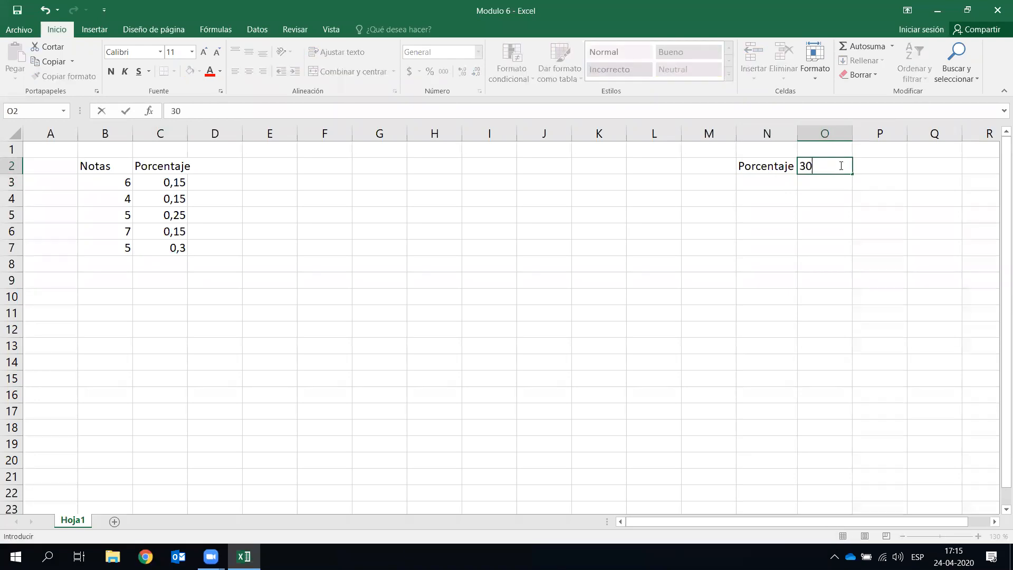
{"action": "type", "text": "%"}
{"action": "key", "text": "Return"}
{"action": "key", "text": "Right"}
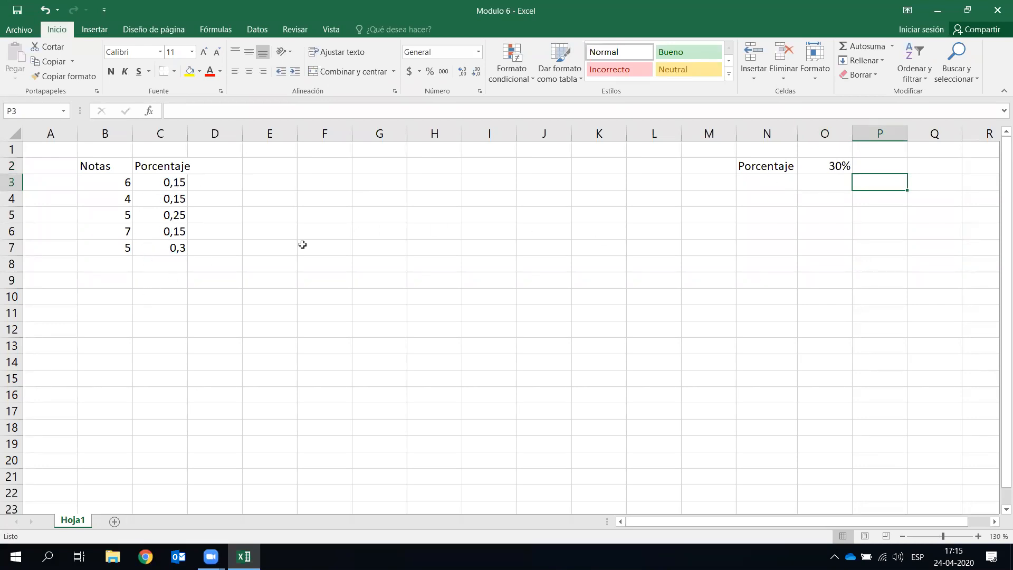
{"action": "left_click", "coordinate": [870, 167]}
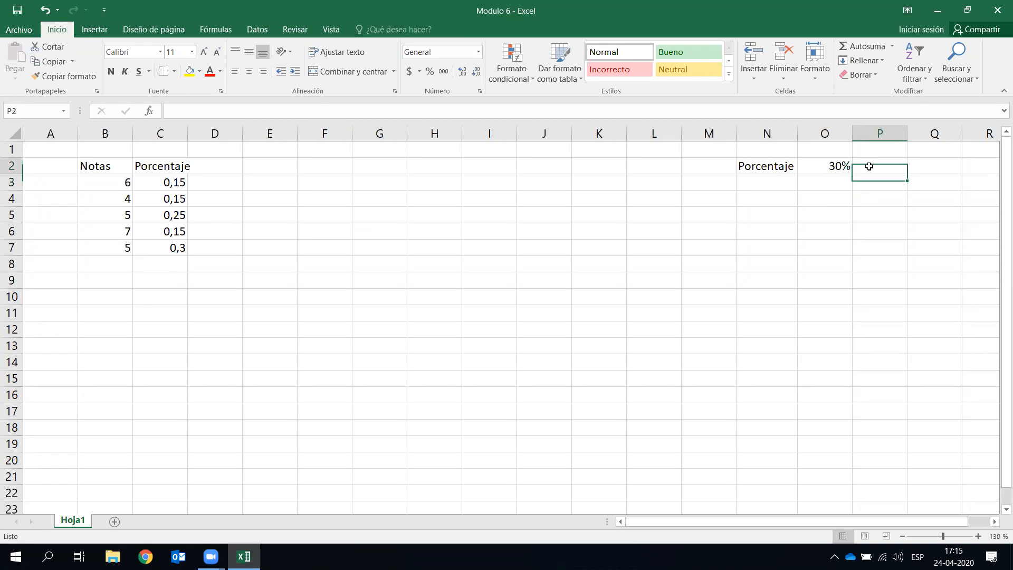
{"action": "type", "text": "0,3"}
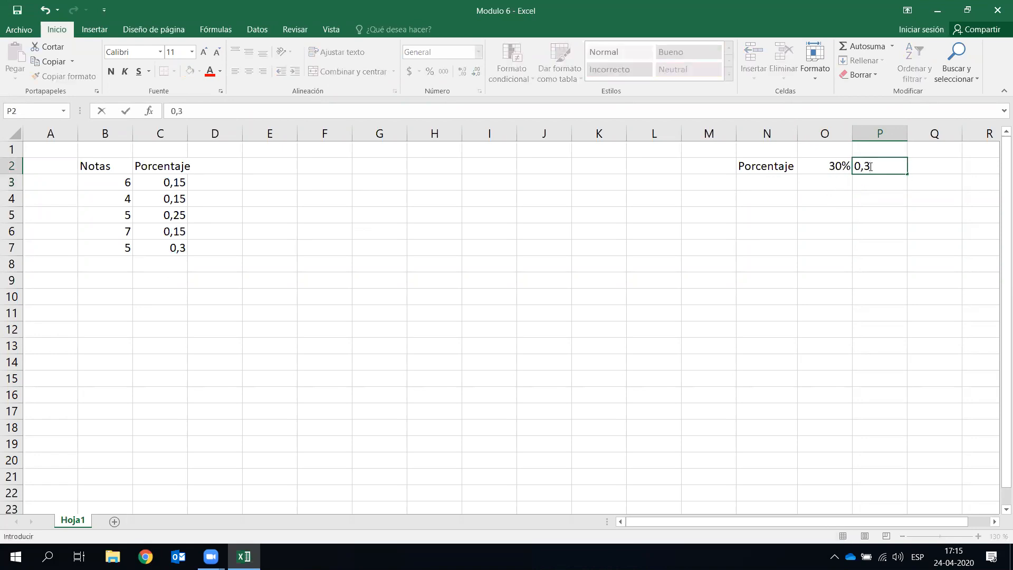
{"action": "key", "text": "Return"}
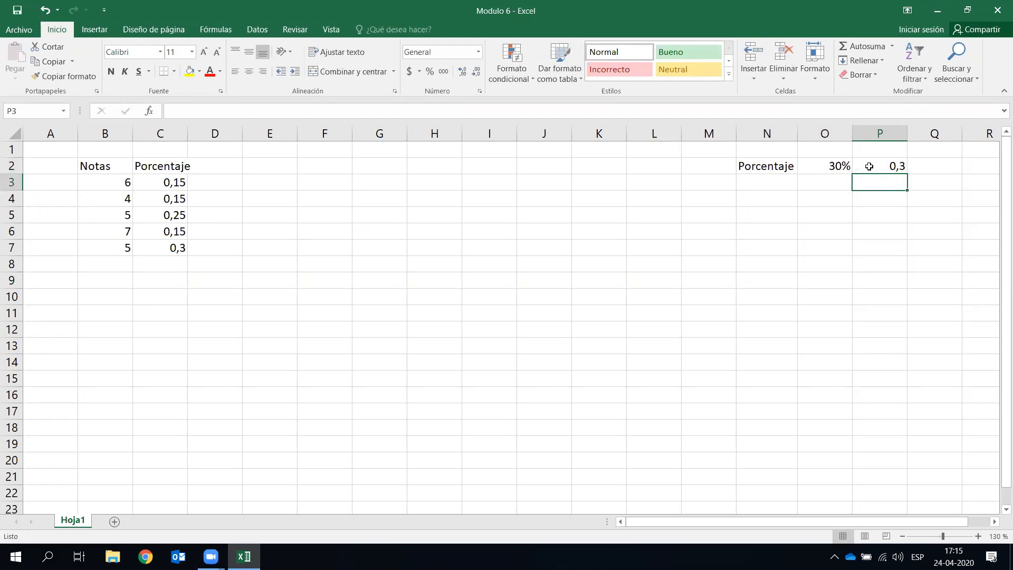
{"action": "left_click_drag", "start_coordinate": [774, 170], "coordinate": [875, 168]}
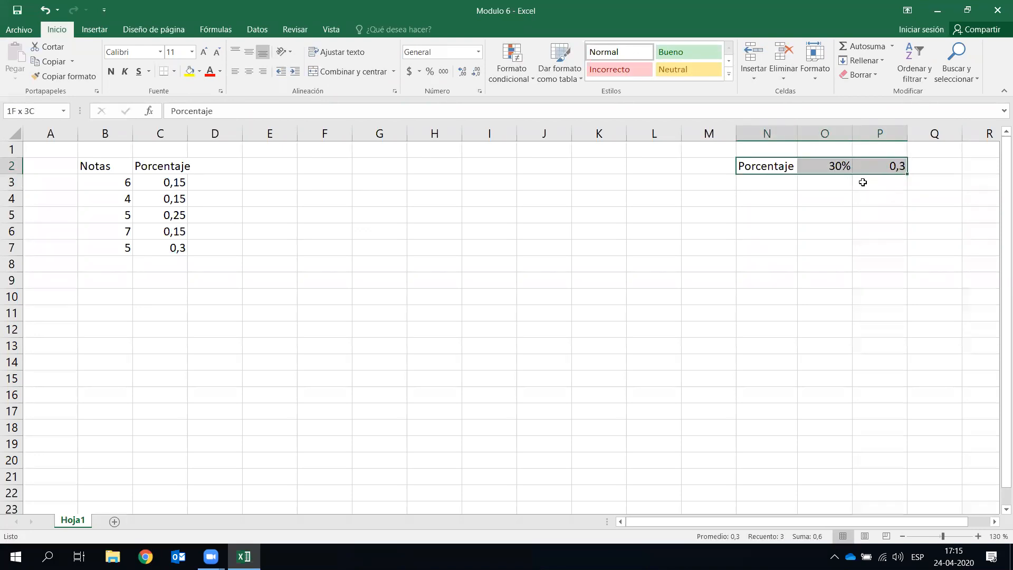
{"action": "left_click", "coordinate": [573, 278]}
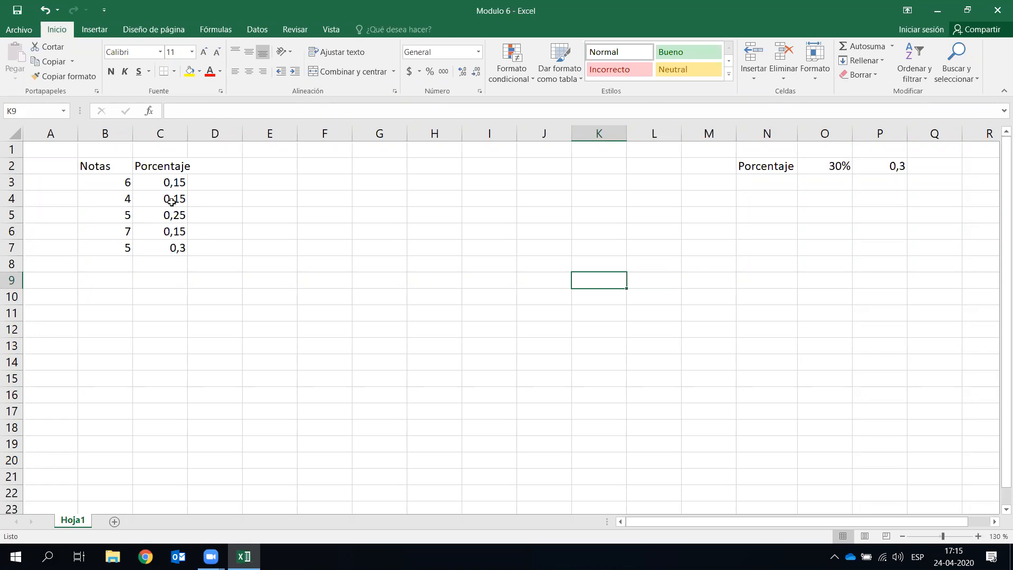
- Type the Promedio label into A8
{"action": "left_click_drag", "start_coordinate": [167, 186], "coordinate": [173, 257]}
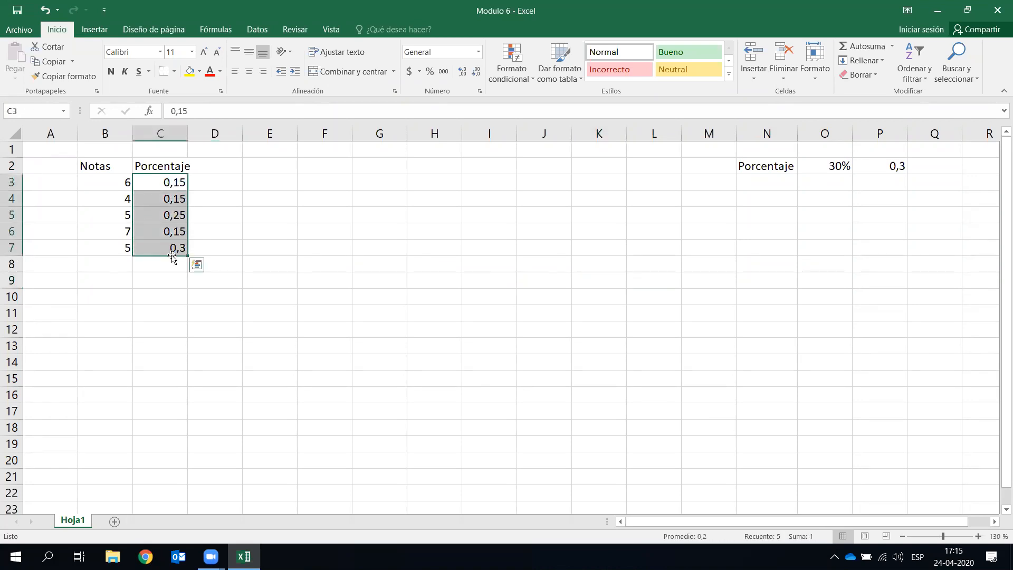
{"action": "left_click", "coordinate": [174, 267]}
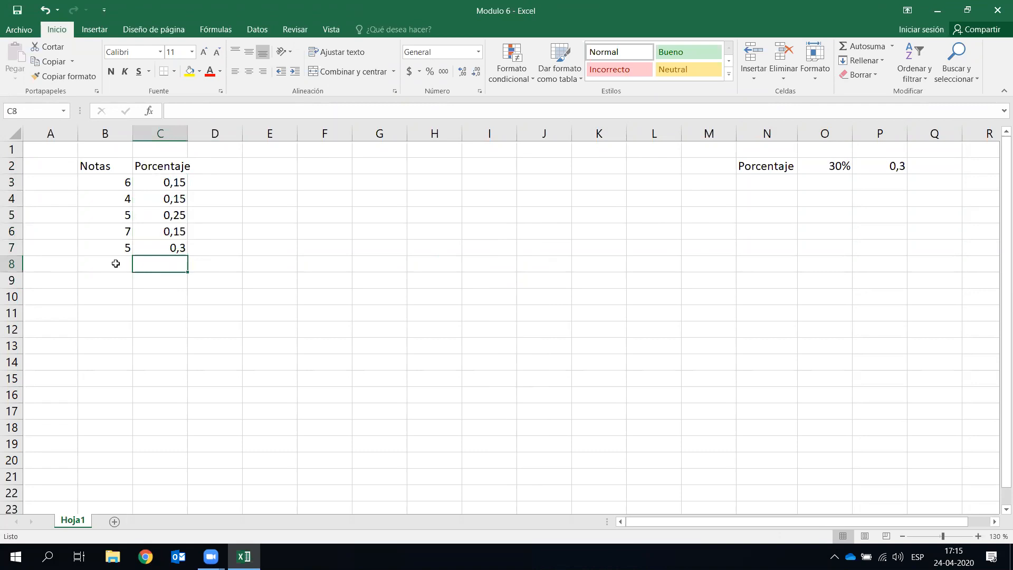
{"action": "left_click", "coordinate": [64, 265]}
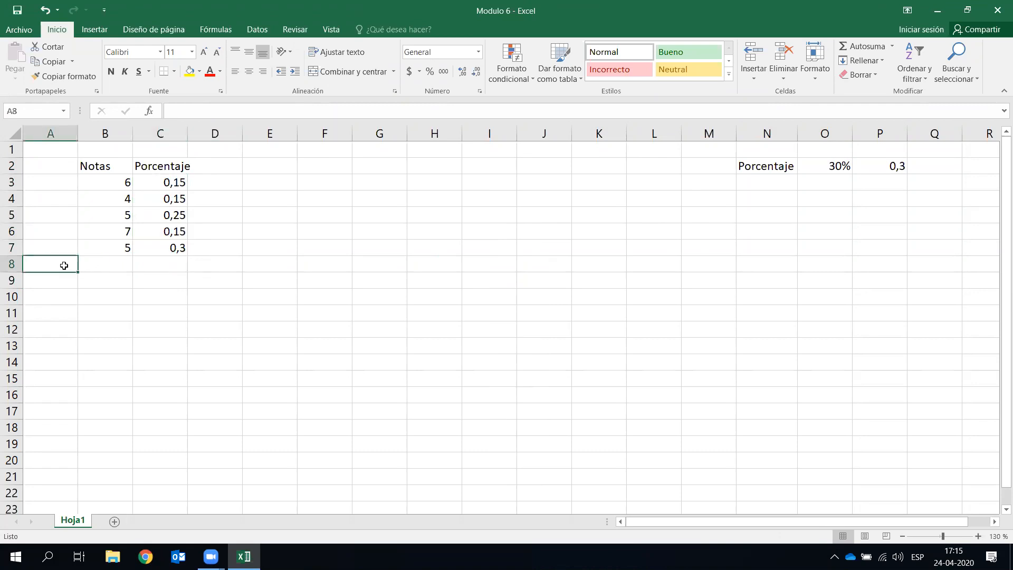
{"action": "type", "text": "Promedio"}
{"action": "key", "text": "Return"}
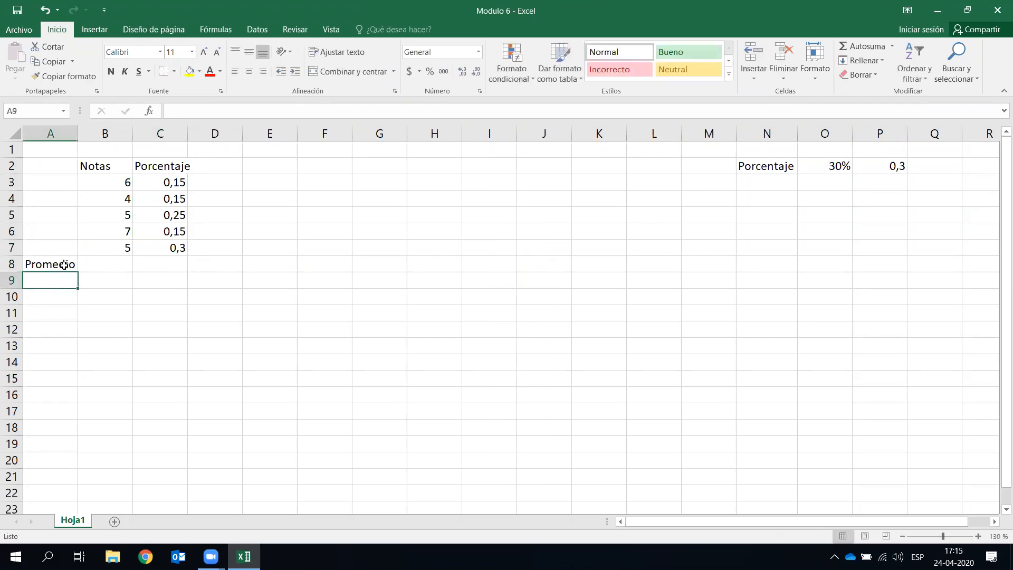
- Add the Ponderados heading in D2 and widen column D to fit it
{"action": "key", "text": "Right"}
{"action": "key", "text": "Right"}
{"action": "key", "text": "Right"}
{"action": "key", "text": "Up"}
{"action": "key", "text": "Up"}
{"action": "key", "text": "Up"}
{"action": "key", "text": "Up"}
{"action": "key", "text": "Up"}
{"action": "key", "text": "Up"}
{"action": "key", "text": "Up"}
{"action": "type", "text": "Pondera"}
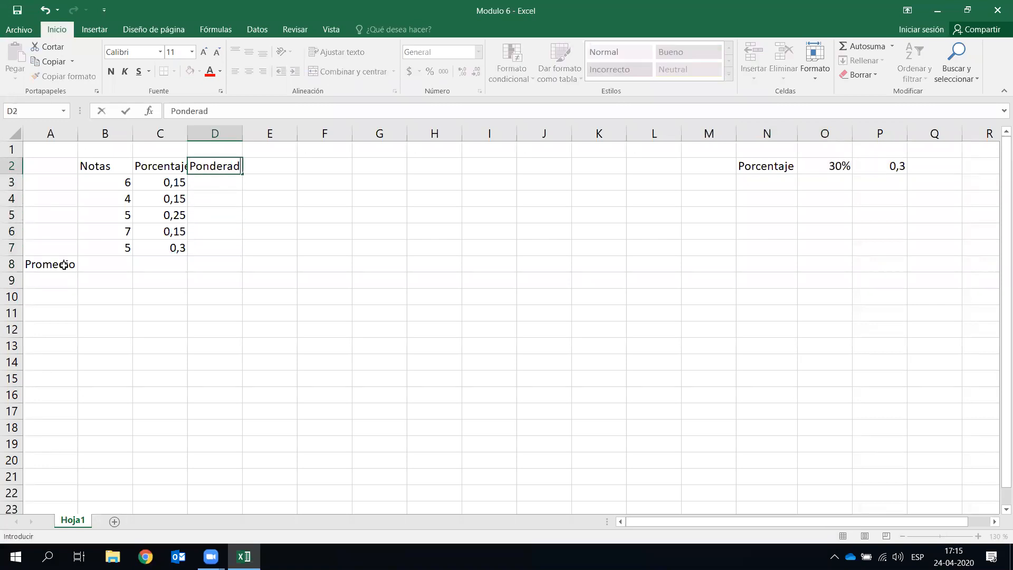
{"action": "type", "text": "dos"}
{"action": "key", "text": "Return"}
{"action": "left_click_drag", "start_coordinate": [189, 135], "coordinate": [261, 135]}
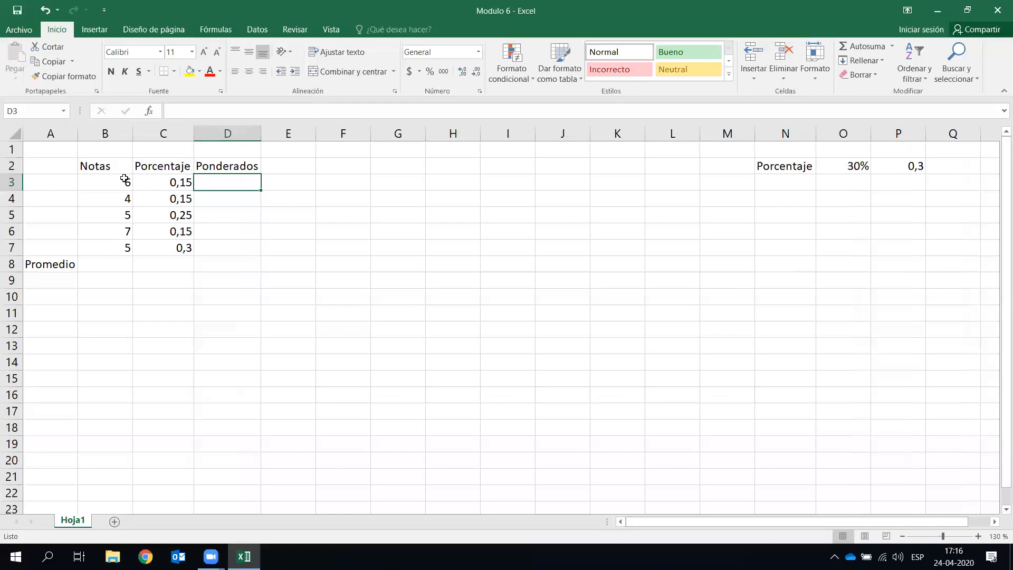
{"action": "left_click", "coordinate": [248, 243]}
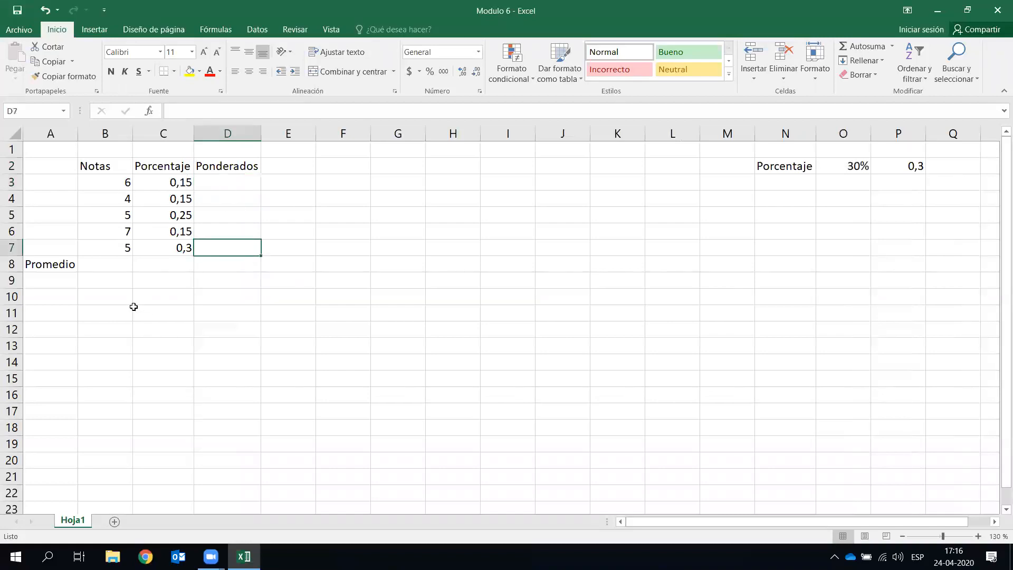
{"action": "left_click", "coordinate": [142, 301]}
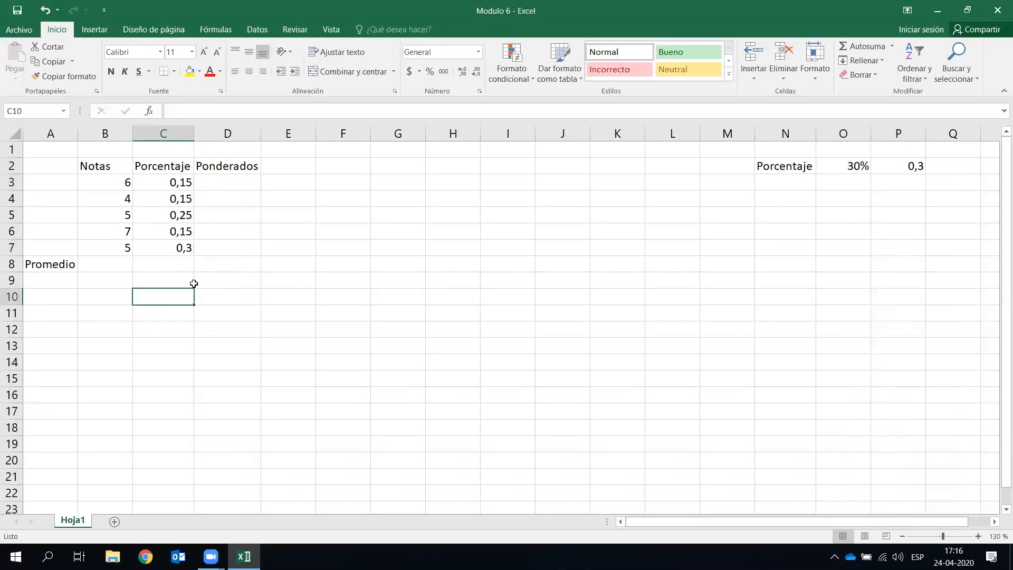
- Set the grades table A2:D8 to Cambria font, size 12
{"action": "left_click", "coordinate": [266, 263]}
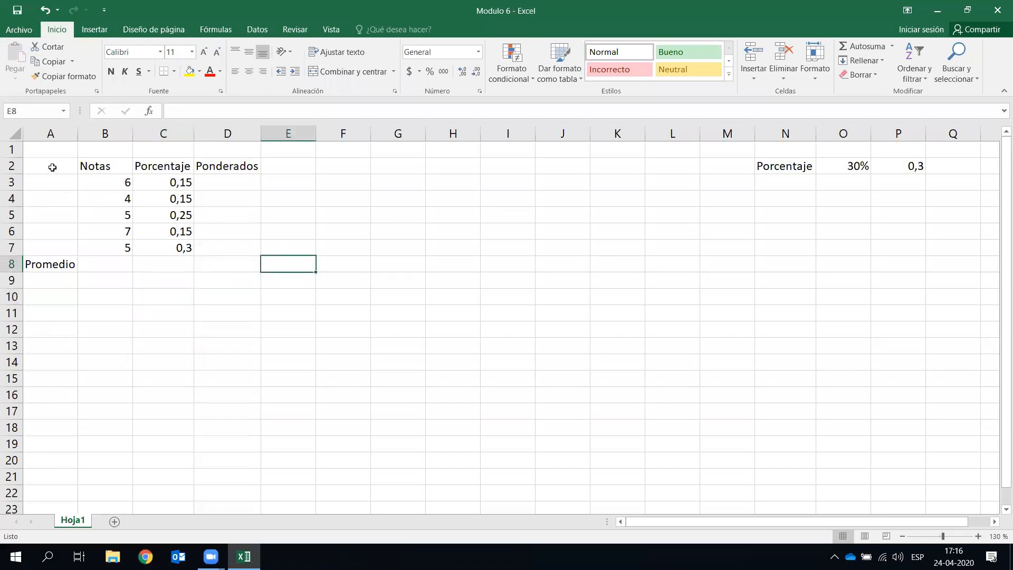
{"action": "left_click_drag", "start_coordinate": [51, 162], "coordinate": [230, 267]}
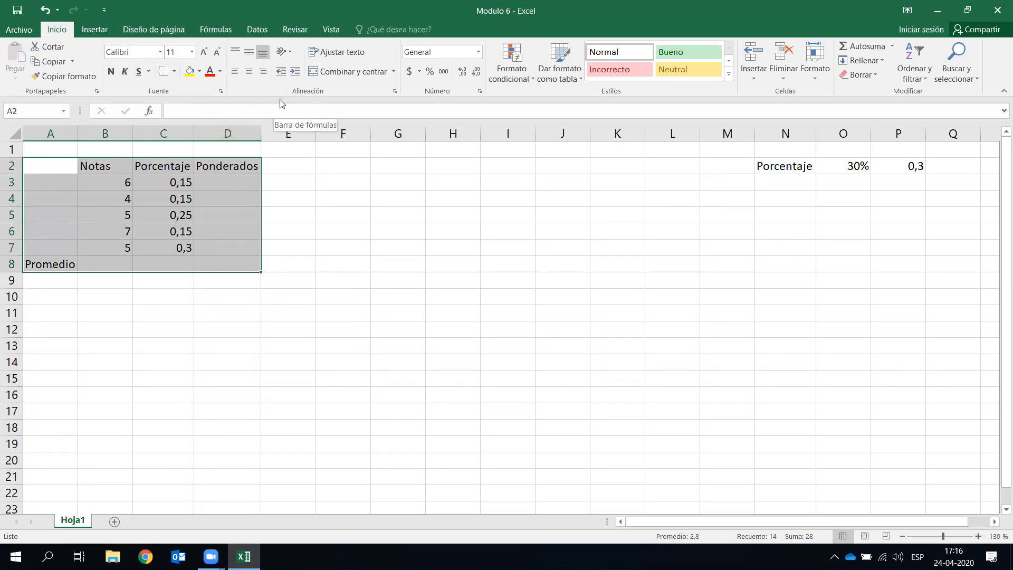
{"action": "left_click", "coordinate": [142, 53]}
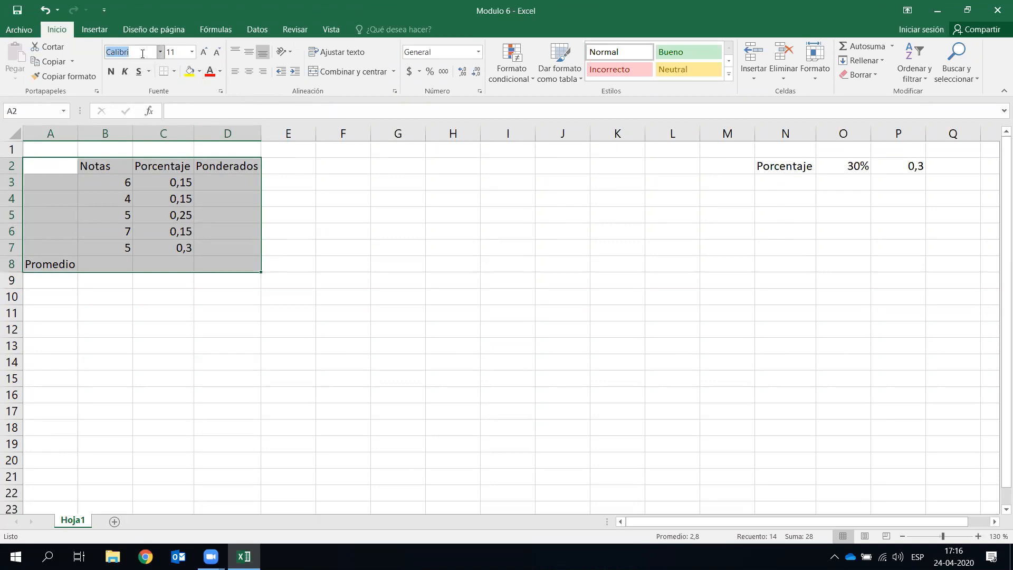
{"action": "type", "text": "A"}
{"action": "type", "text": "Cab"}
{"action": "type", "text": "mb"}
{"action": "key", "text": "Tab"}
{"action": "type", "text": "12"}
{"action": "key", "text": "Return"}
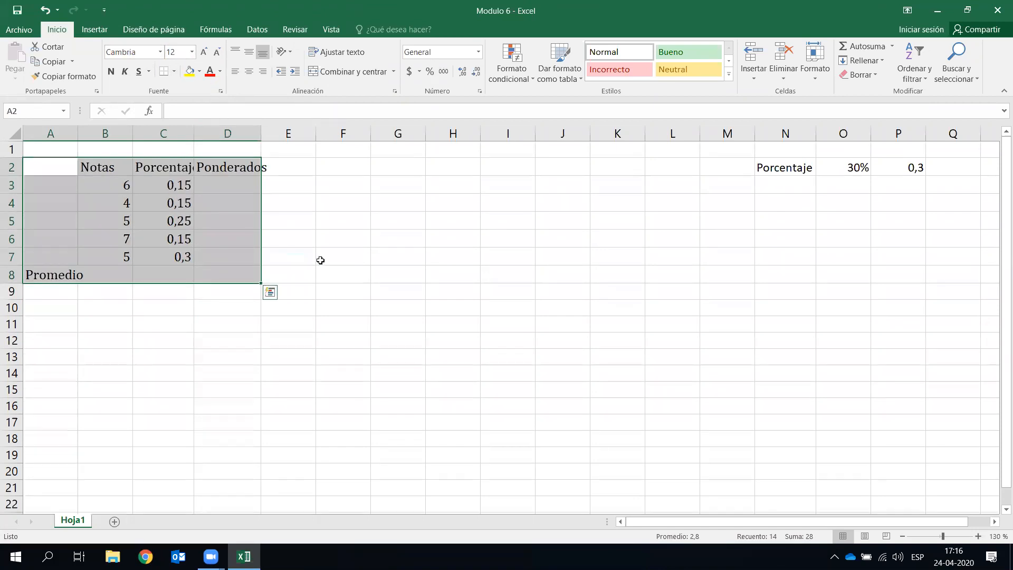
- Autofit columns B, C and D to their contents
{"action": "left_click", "coordinate": [317, 259]}
{"action": "double_click", "coordinate": [133, 133]}
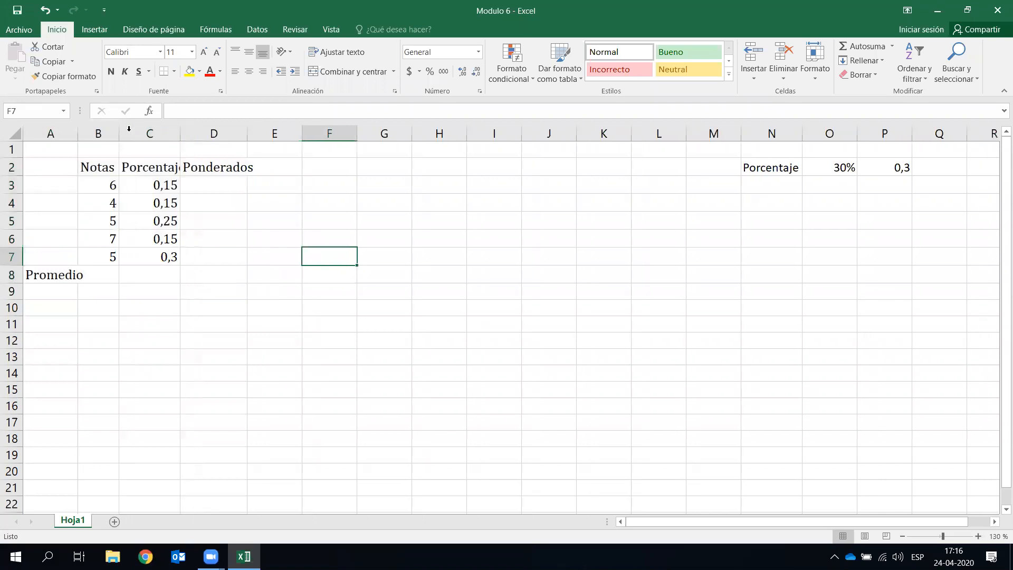
{"action": "double_click", "coordinate": [178, 133]}
{"action": "double_click", "coordinate": [256, 134]}
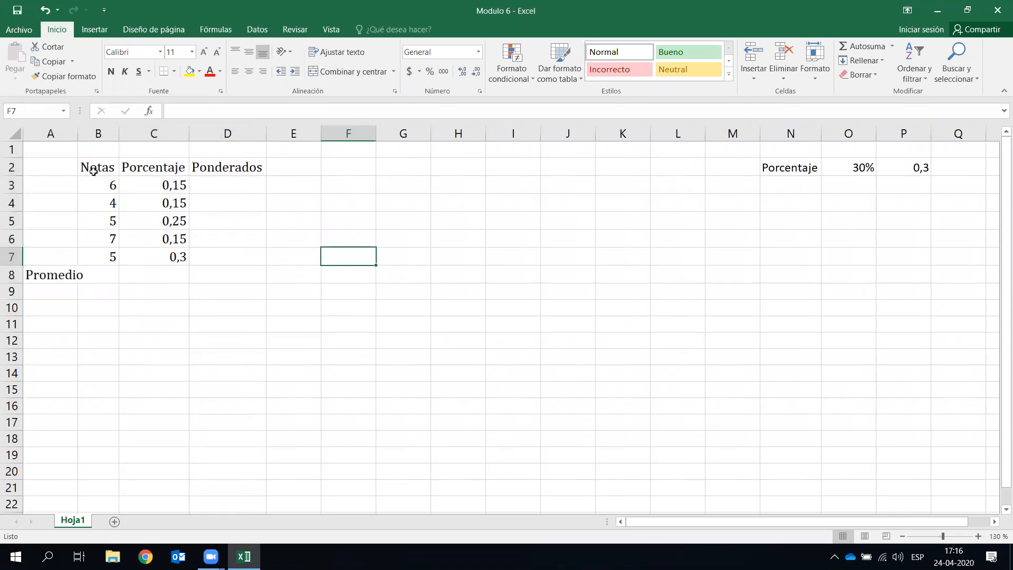
- Right-align the table A2:D8 and autofit column A to show Promedio
{"action": "left_click_drag", "start_coordinate": [75, 165], "coordinate": [227, 275]}
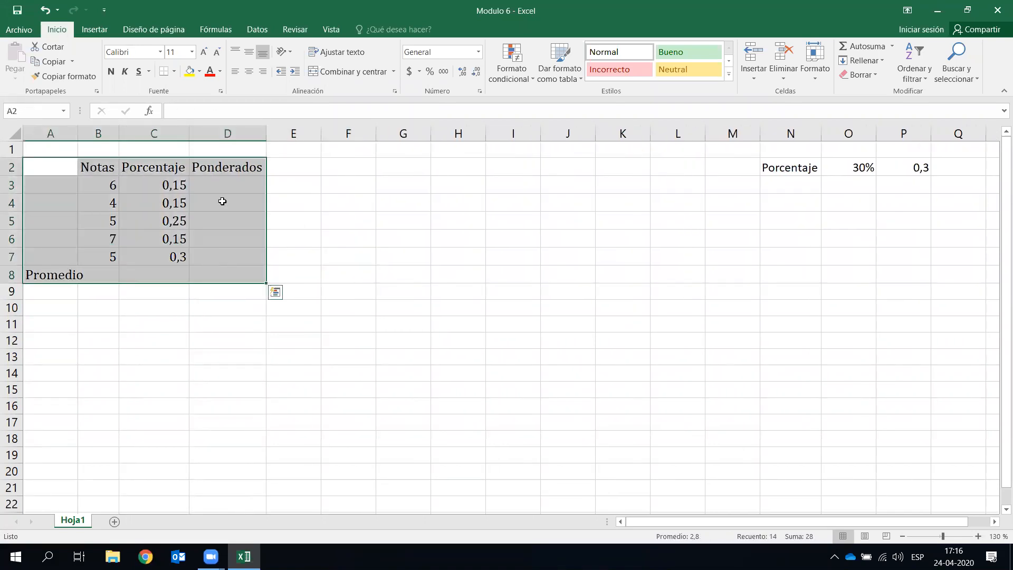
{"action": "left_click", "coordinate": [235, 71]}
{"action": "left_click", "coordinate": [249, 72]}
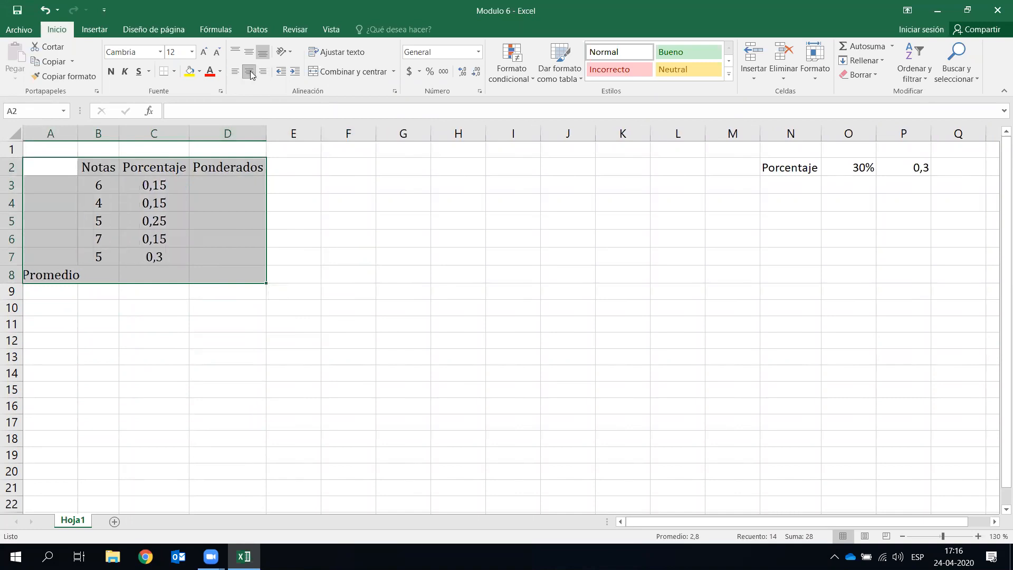
{"action": "left_click", "coordinate": [262, 71]}
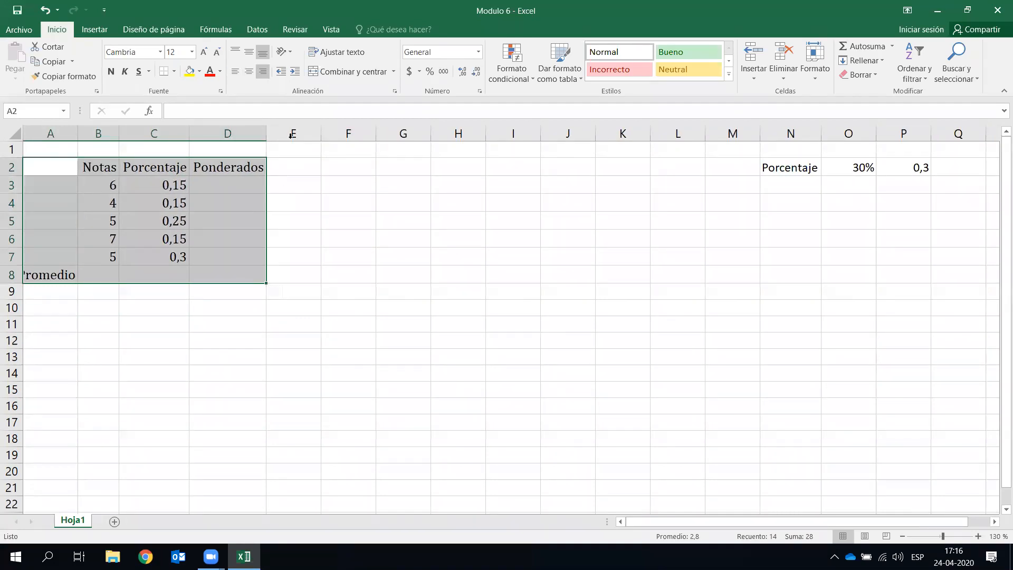
{"action": "double_click", "coordinate": [77, 133]}
{"action": "left_click", "coordinate": [255, 328]}
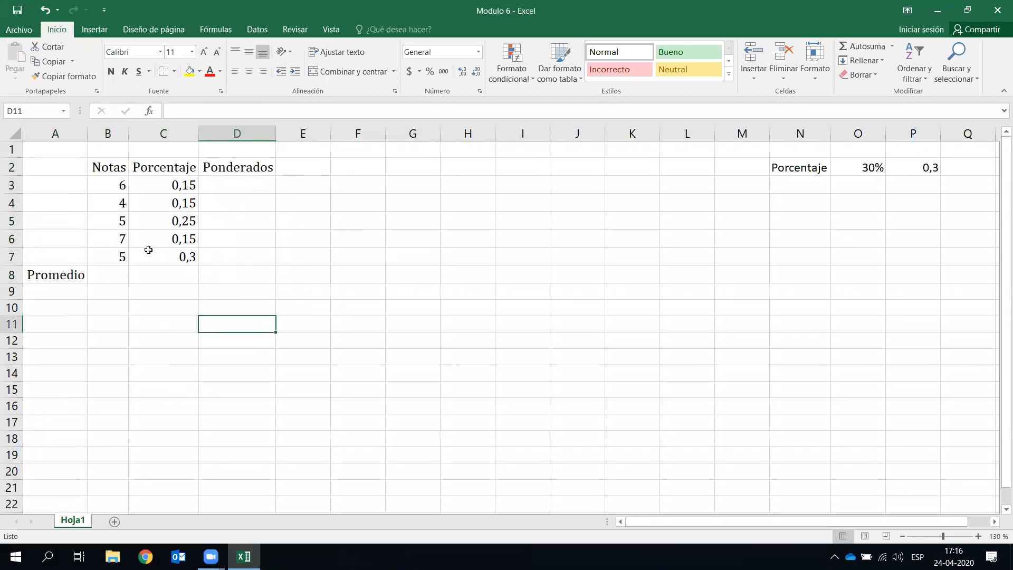
- Put borders around every cell of the table B2:D7
{"action": "left_click_drag", "start_coordinate": [111, 162], "coordinate": [233, 255]}
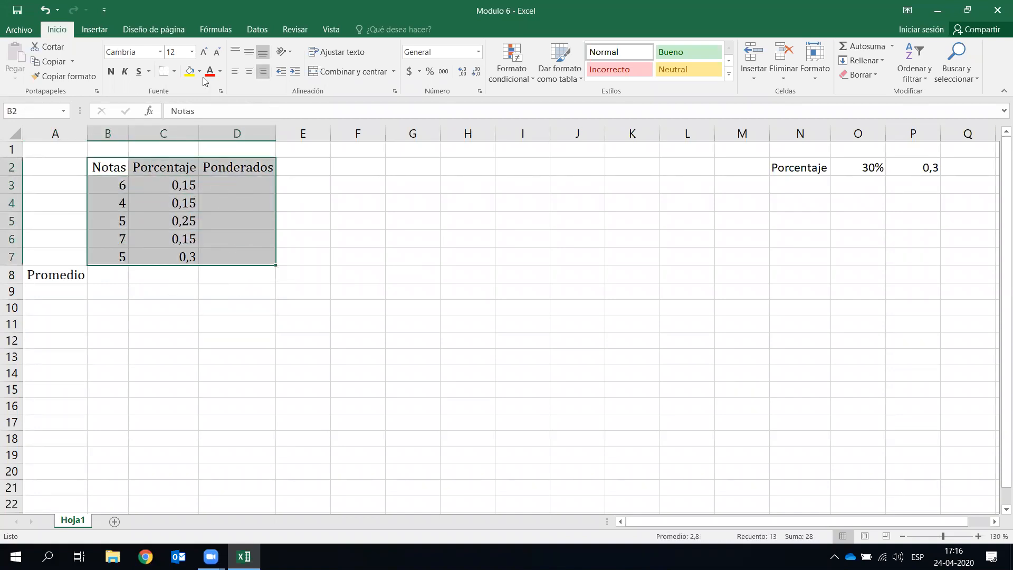
{"action": "left_click", "coordinate": [173, 74]}
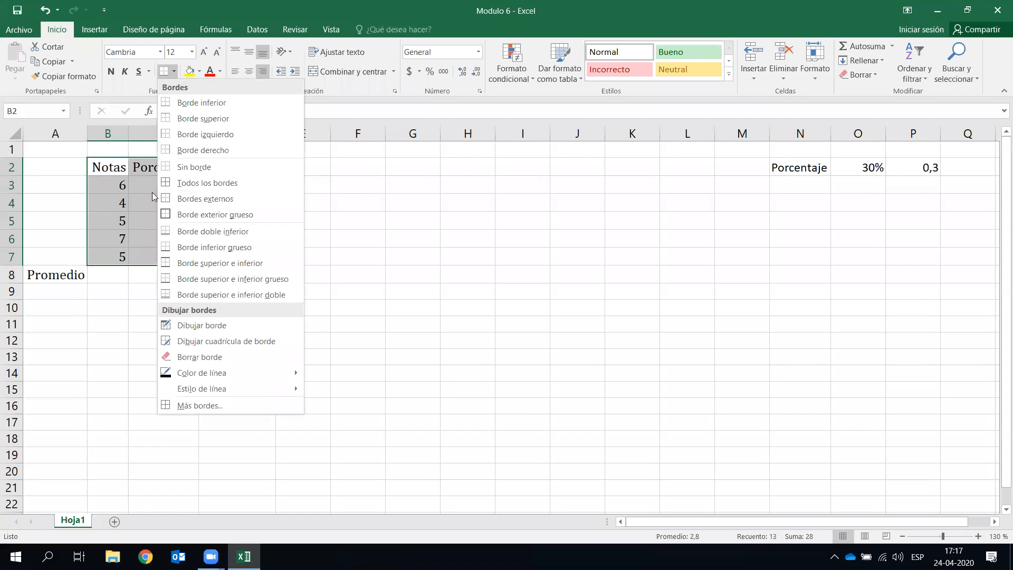
{"action": "left_click", "coordinate": [236, 185]}
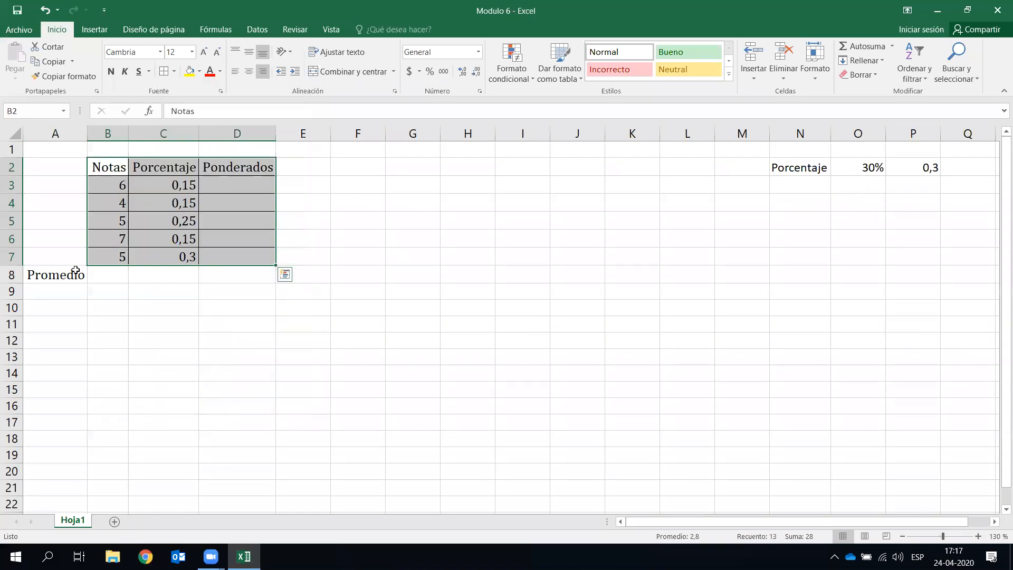
{"action": "left_click", "coordinate": [413, 238]}
- Give the table B2:D7 a thick outer border
{"action": "left_click_drag", "start_coordinate": [73, 278], "coordinate": [108, 276]}
{"action": "left_click", "coordinate": [223, 338]}
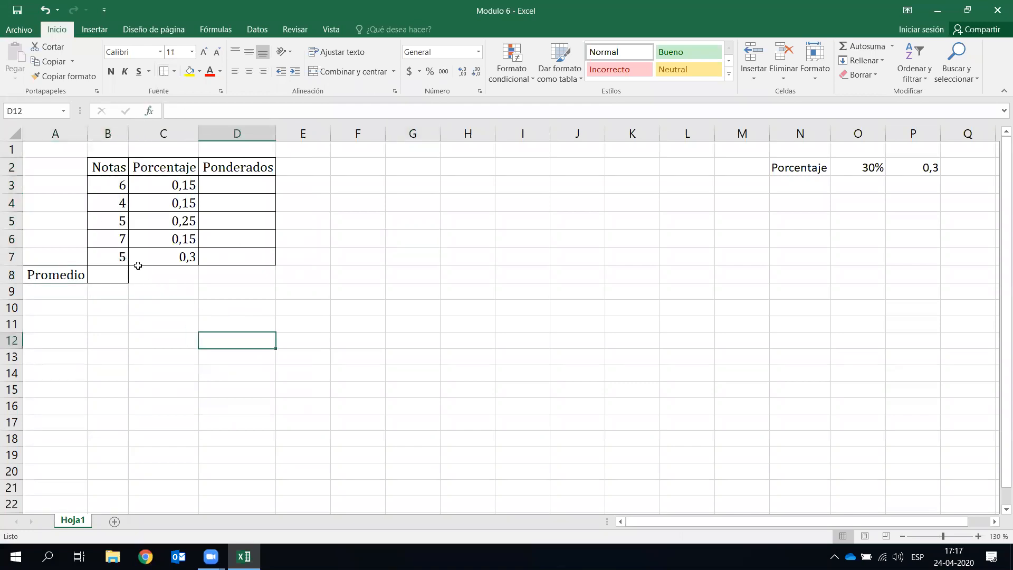
{"action": "left_click_drag", "start_coordinate": [110, 165], "coordinate": [262, 258]}
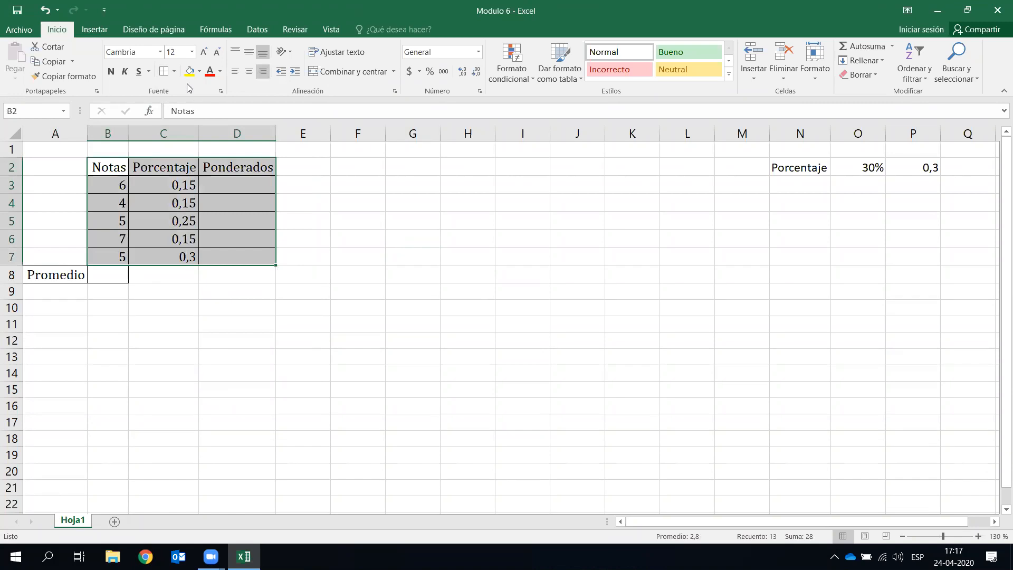
{"action": "left_click", "coordinate": [236, 339]}
{"action": "left_click_drag", "start_coordinate": [120, 165], "coordinate": [240, 257]}
{"action": "left_click", "coordinate": [174, 72]}
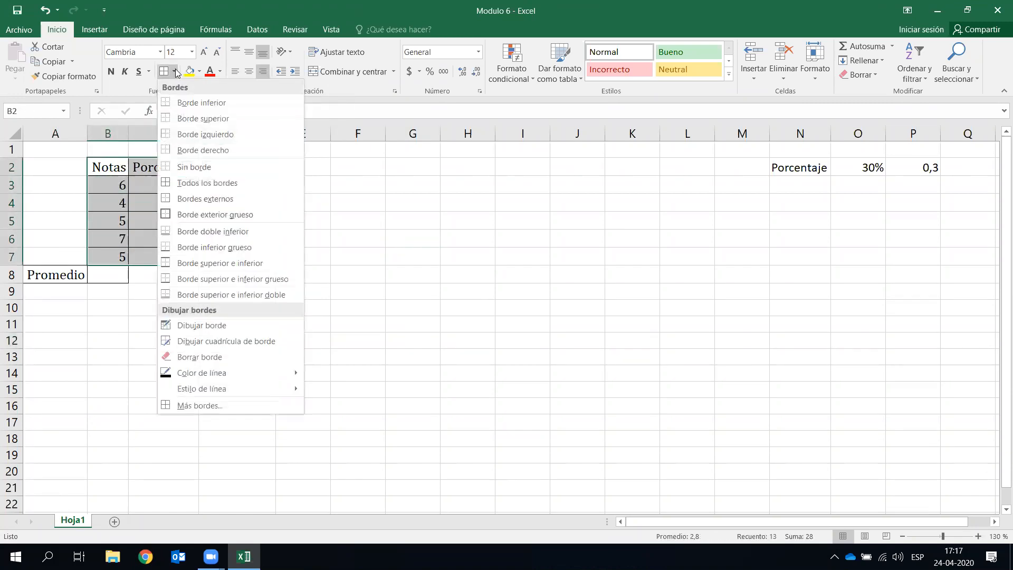
{"action": "left_click", "coordinate": [242, 217]}
{"action": "left_click", "coordinate": [222, 251]}
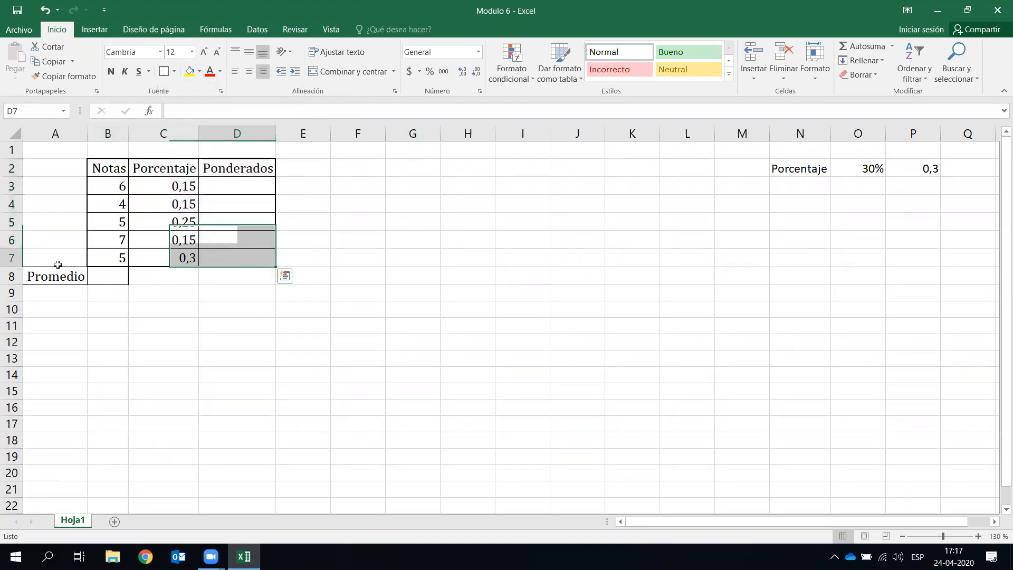
- Apply a thick box border to the Promedio cells A8:B8 and to D8
{"action": "left_click", "coordinate": [58, 275]}
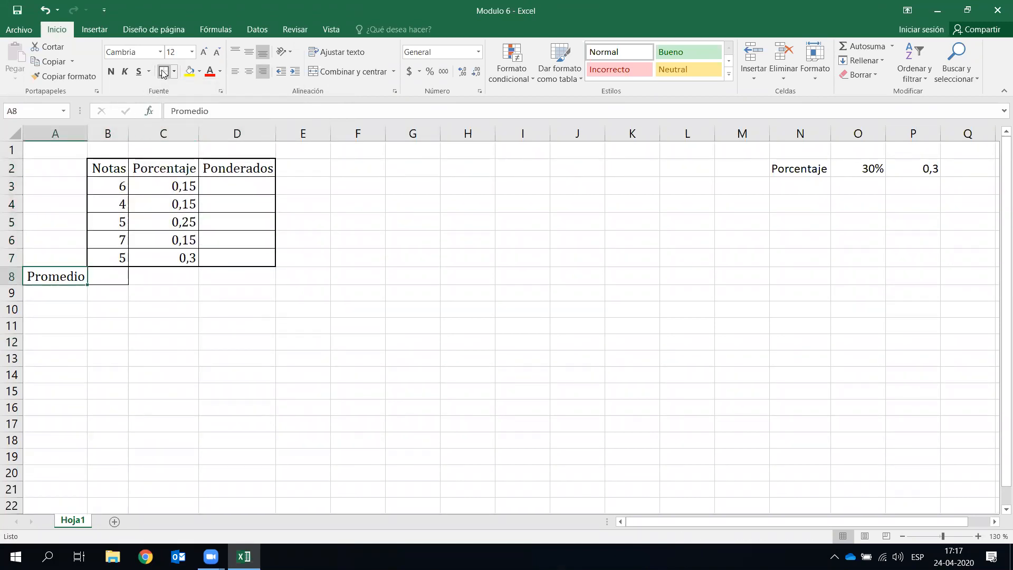
{"action": "left_click", "coordinate": [162, 74]}
{"action": "left_click", "coordinate": [161, 389]}
{"action": "left_click_drag", "start_coordinate": [74, 277], "coordinate": [109, 277]}
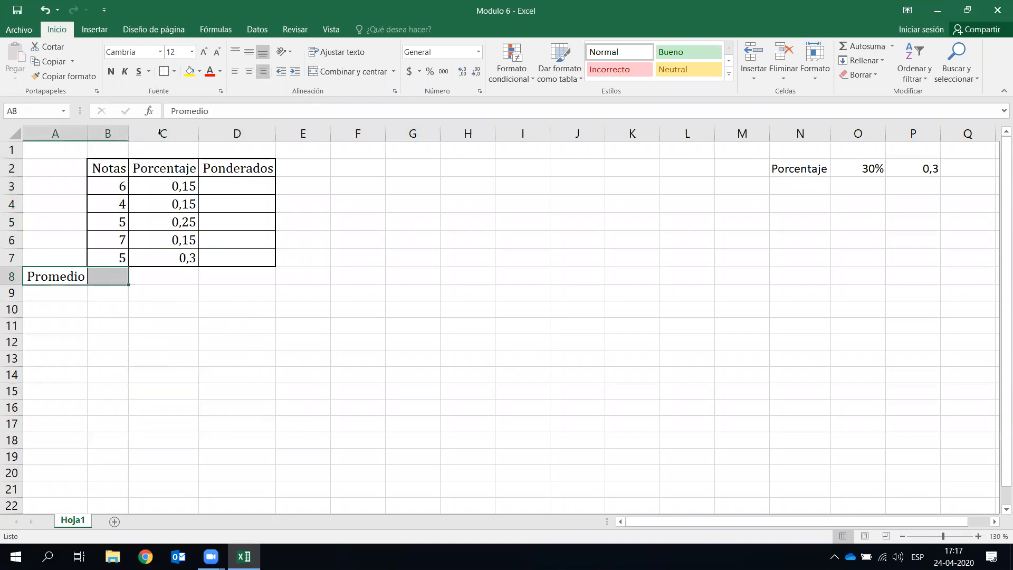
{"action": "left_click", "coordinate": [163, 72]}
{"action": "left_click", "coordinate": [280, 336]}
{"action": "left_click", "coordinate": [238, 277]}
{"action": "left_click", "coordinate": [169, 73]}
{"action": "left_click", "coordinate": [362, 274]}
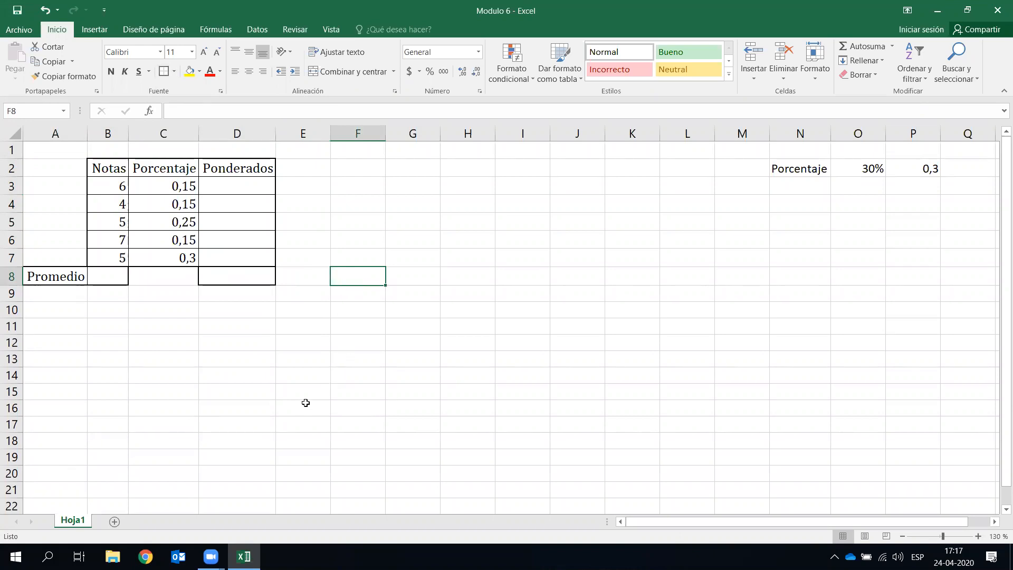
- Enter the plain entry 6+4+5+7+5 in B8 and autofit column B to fit it
{"action": "left_click", "coordinate": [321, 340]}
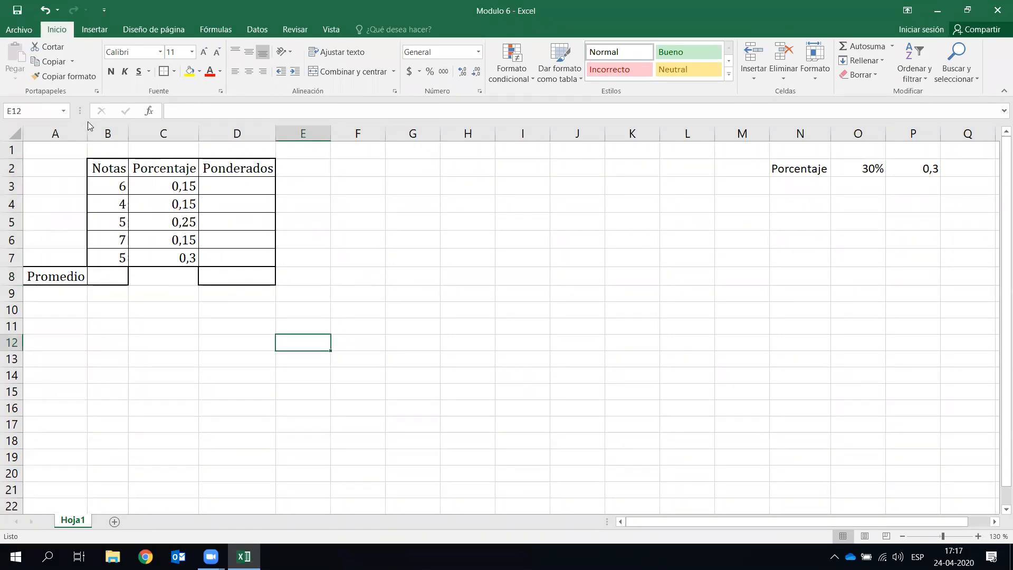
{"action": "left_click", "coordinate": [159, 308]}
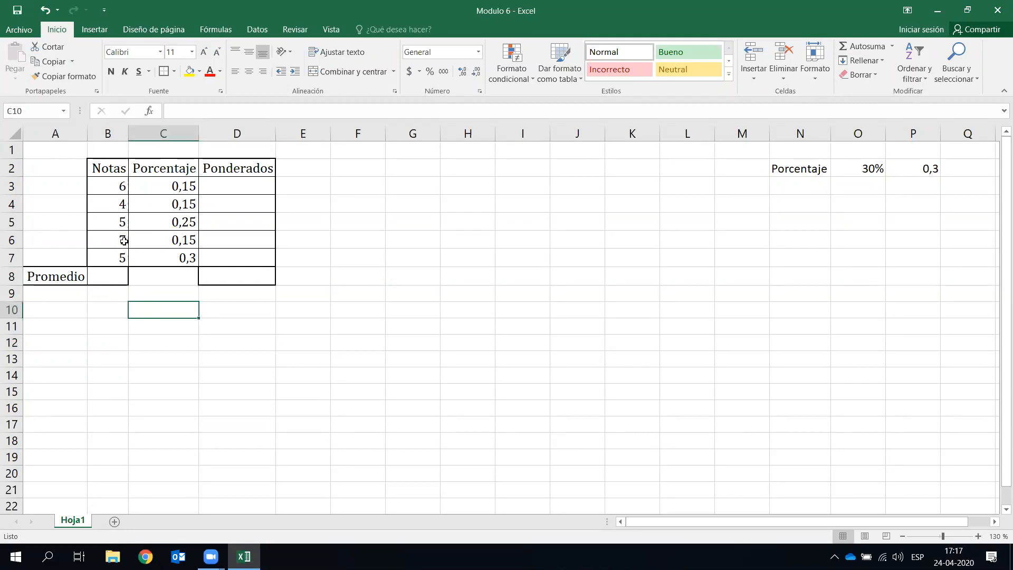
{"action": "left_click", "coordinate": [112, 275]}
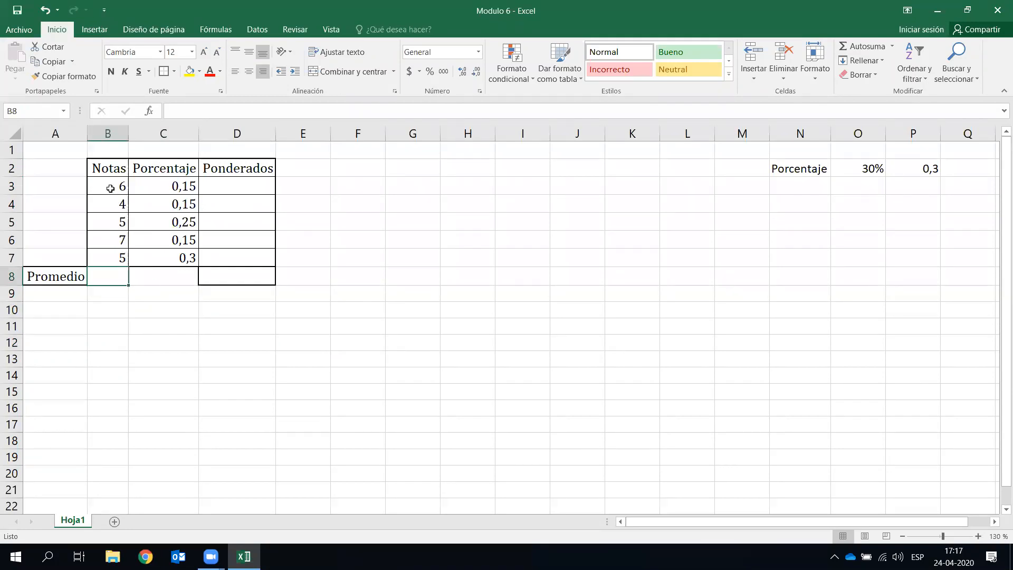
{"action": "left_click_drag", "start_coordinate": [111, 186], "coordinate": [111, 256]}
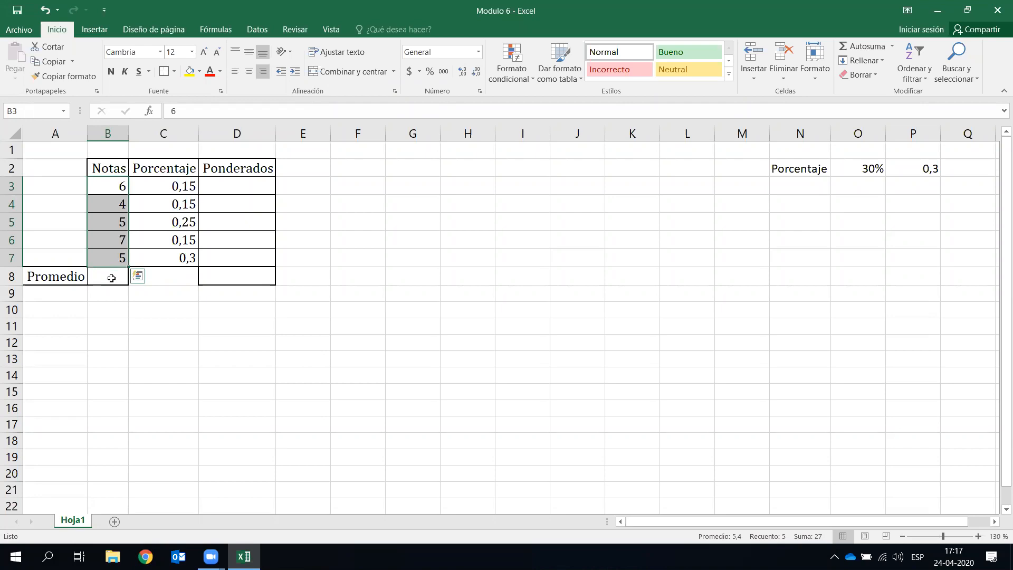
{"action": "left_click", "coordinate": [112, 278]}
{"action": "type", "text": "6"}
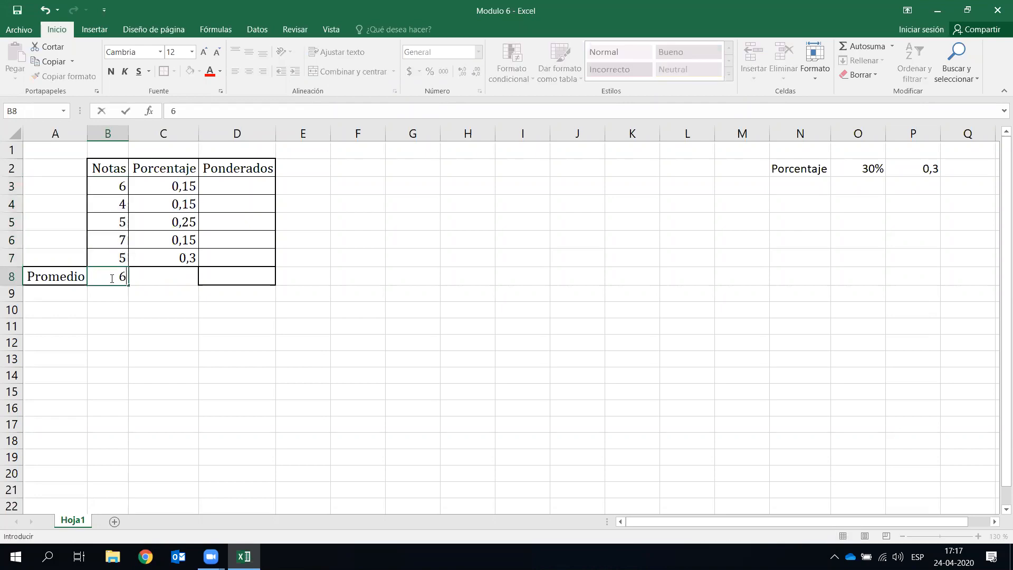
{"action": "type", "text": "+4+5"}
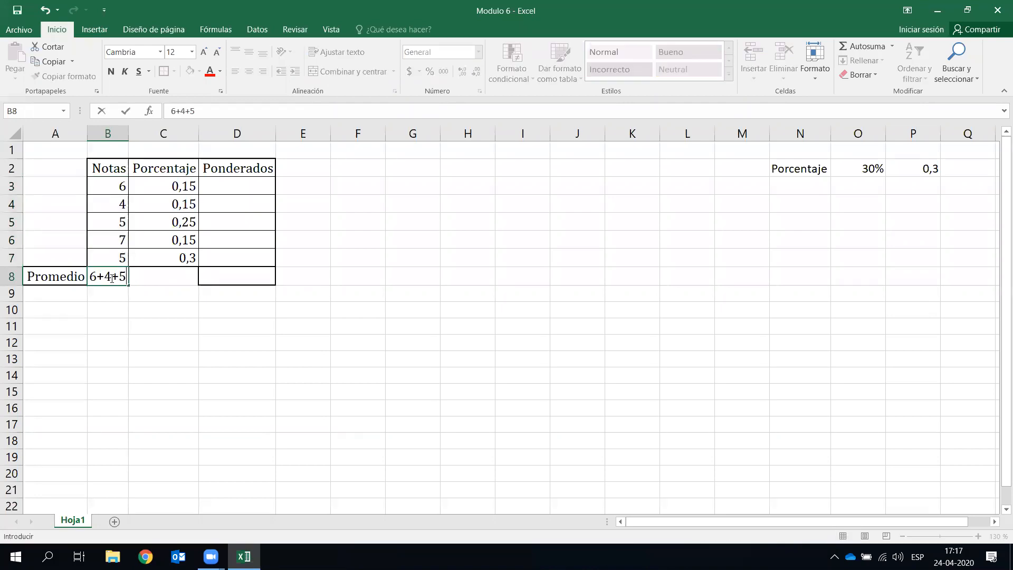
{"action": "type", "text": "+7+5"}
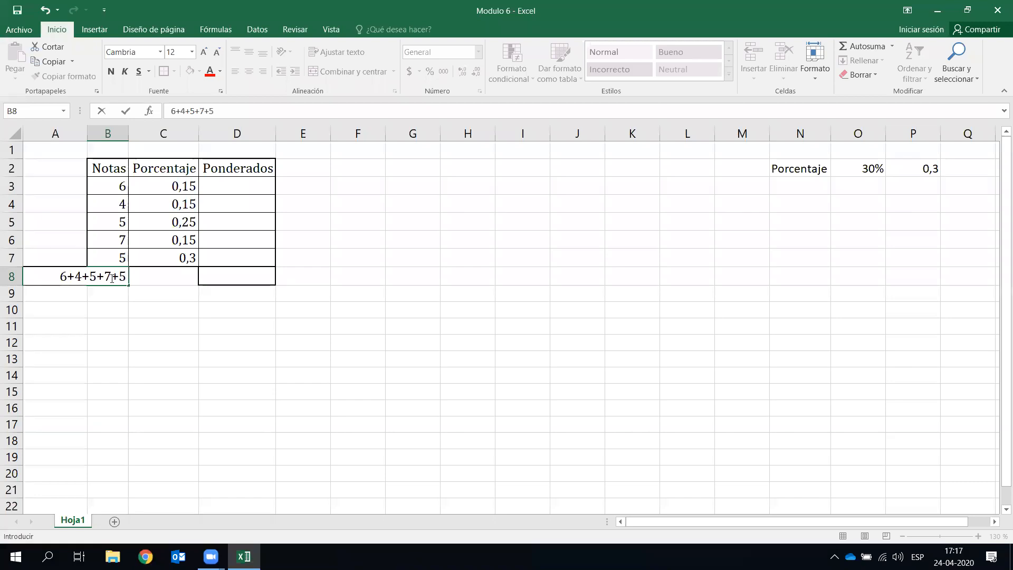
{"action": "key", "text": "Return"}
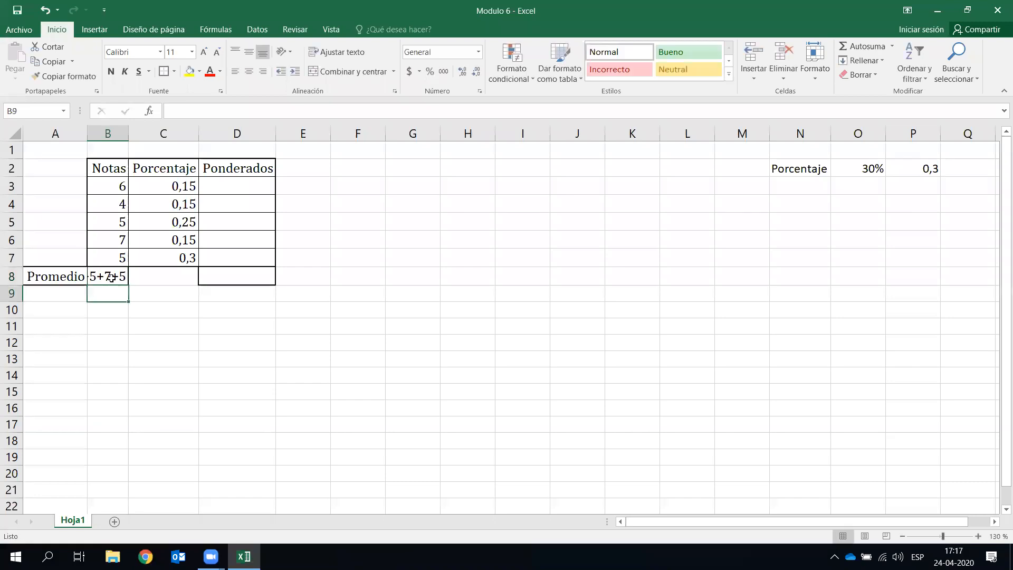
{"action": "double_click", "coordinate": [127, 129]}
{"action": "left_click", "coordinate": [168, 295]}
- Move the 6+4+5+7+5 entry from B8 over to L4, leaving B8 empty
{"action": "left_click", "coordinate": [140, 273]}
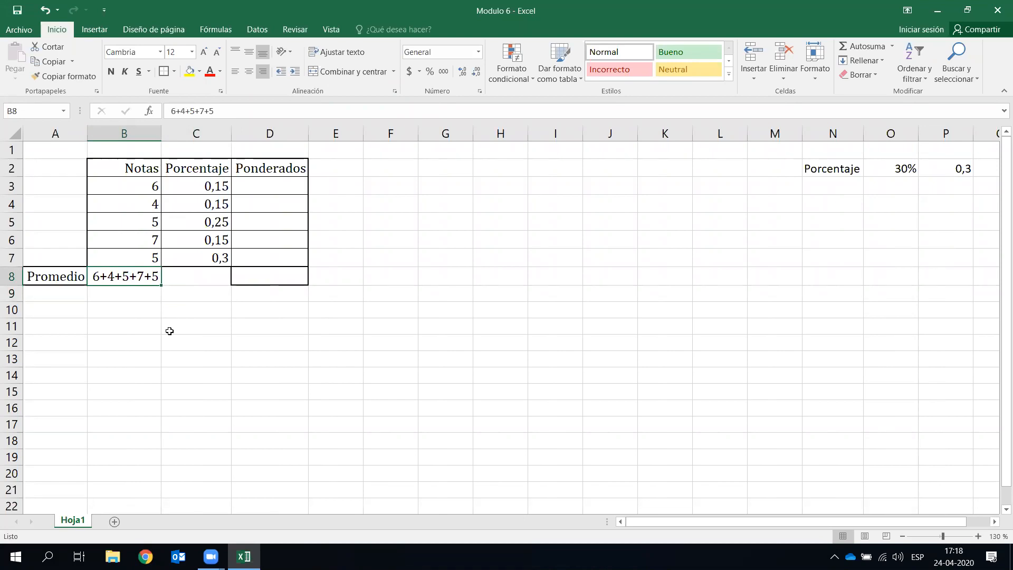
{"action": "left_click", "coordinate": [163, 391]}
{"action": "left_click", "coordinate": [154, 279]}
{"action": "left_click_drag", "start_coordinate": [154, 278], "coordinate": [746, 207]}
- Write 'Formula' in L4 and 'Las formulas comienzan con el signo de =' in L5
{"action": "type", "text": "Formula"}
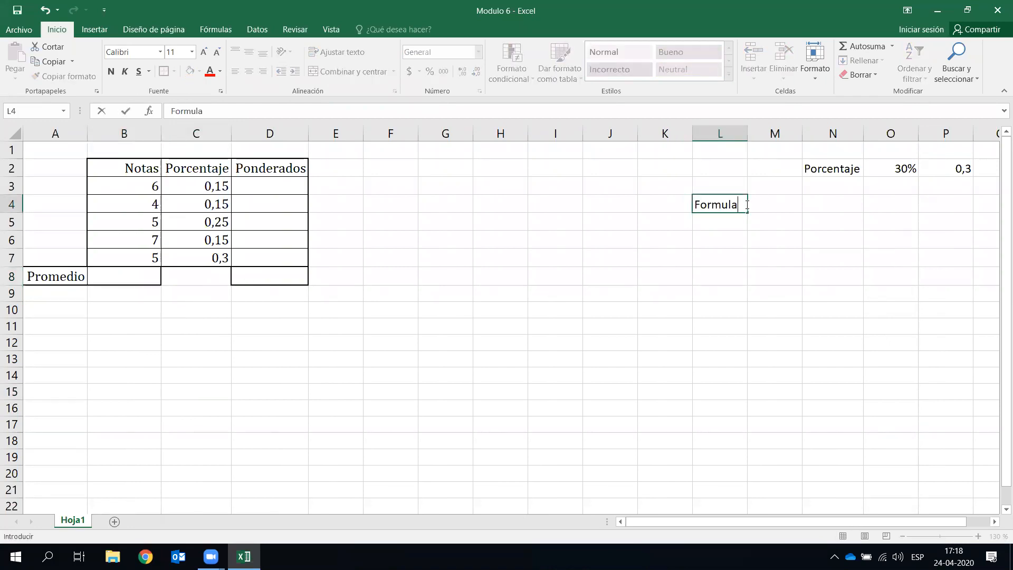
{"action": "key", "text": "Return"}
{"action": "type", "text": "Las form"}
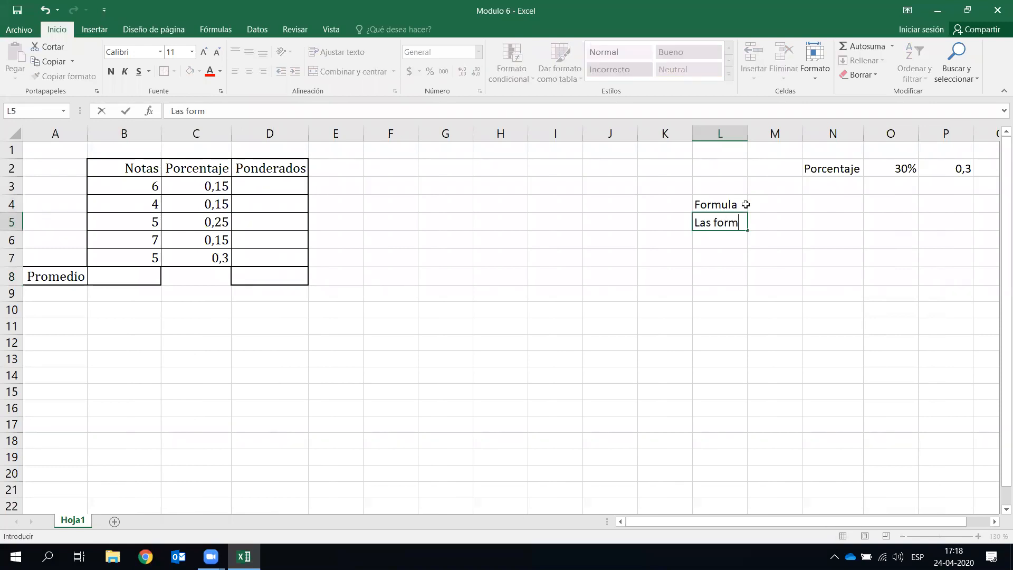
{"action": "type", "text": "ulas comienzan con el signo de ="}
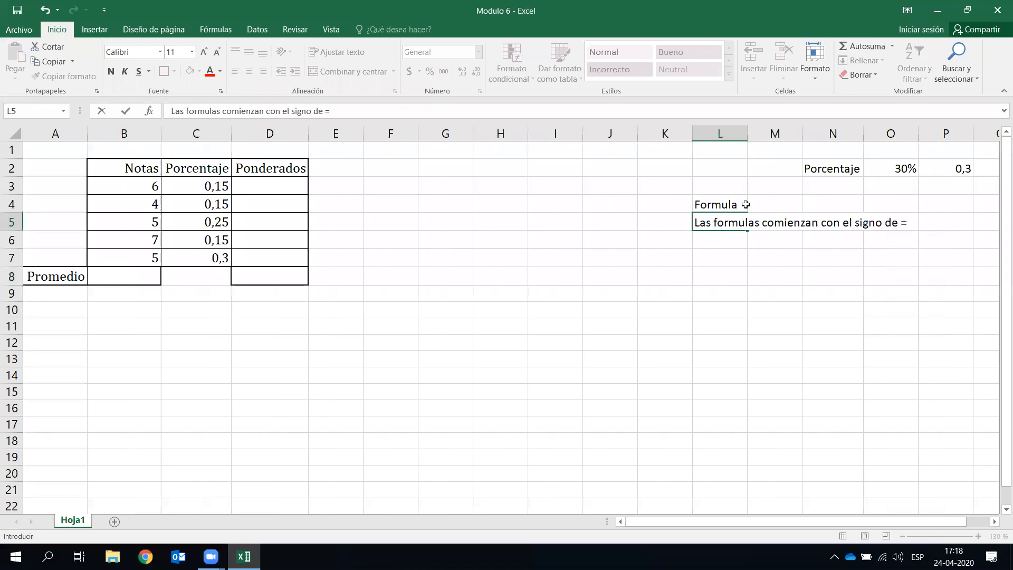
{"action": "key", "text": "Return"}
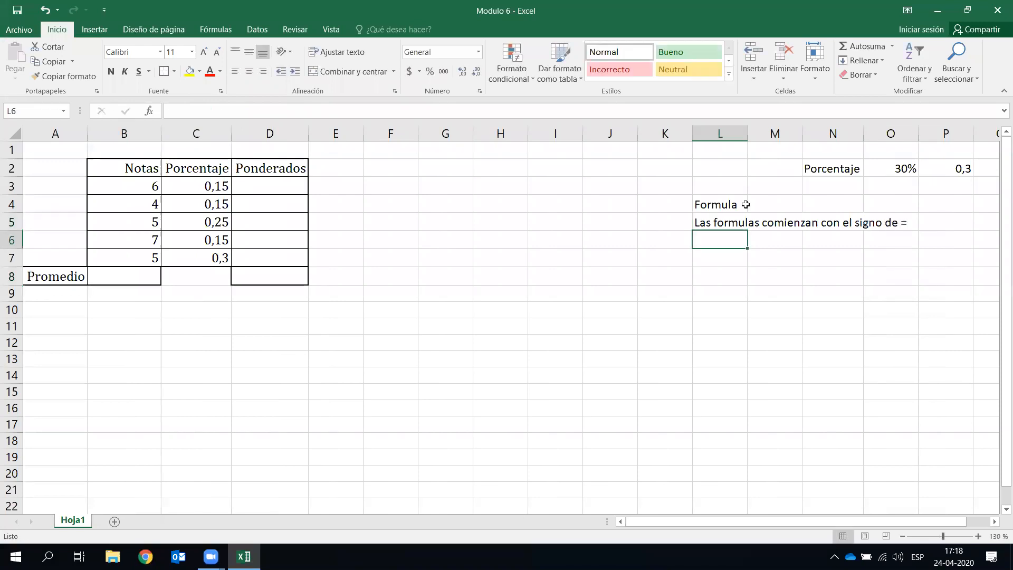
{"action": "left_click", "coordinate": [121, 273]}
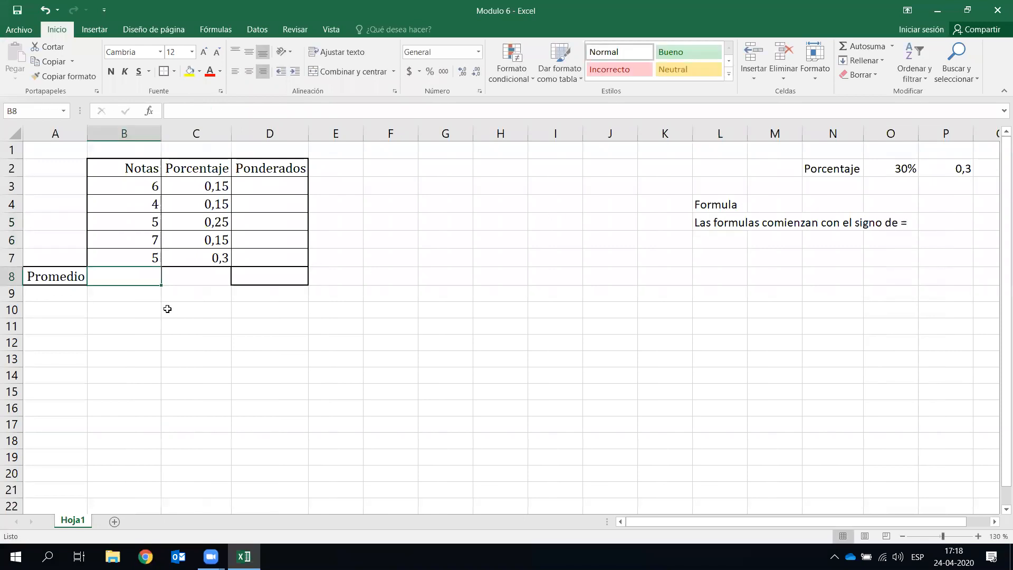
- Enter the formula =6+4+5+7+5 in B8, giving 27
{"action": "type", "text": "="}
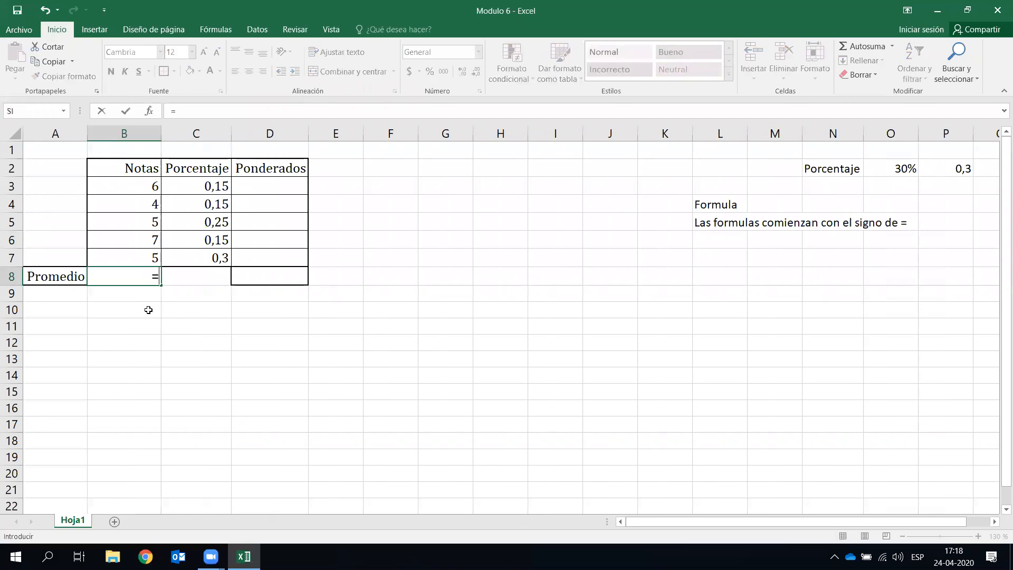
{"action": "left_click", "coordinate": [145, 185]}
{"action": "key", "text": "BackSpace"}
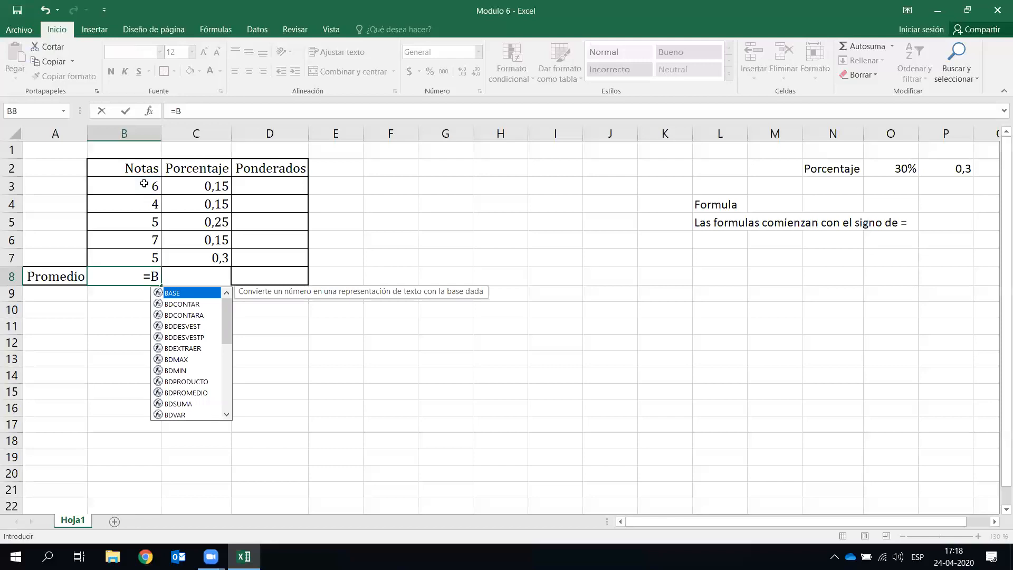
{"action": "key", "text": "BackSpace"}
{"action": "type", "text": "+"}
{"action": "key", "text": "BackSpace"}
{"action": "type", "text": "6+"}
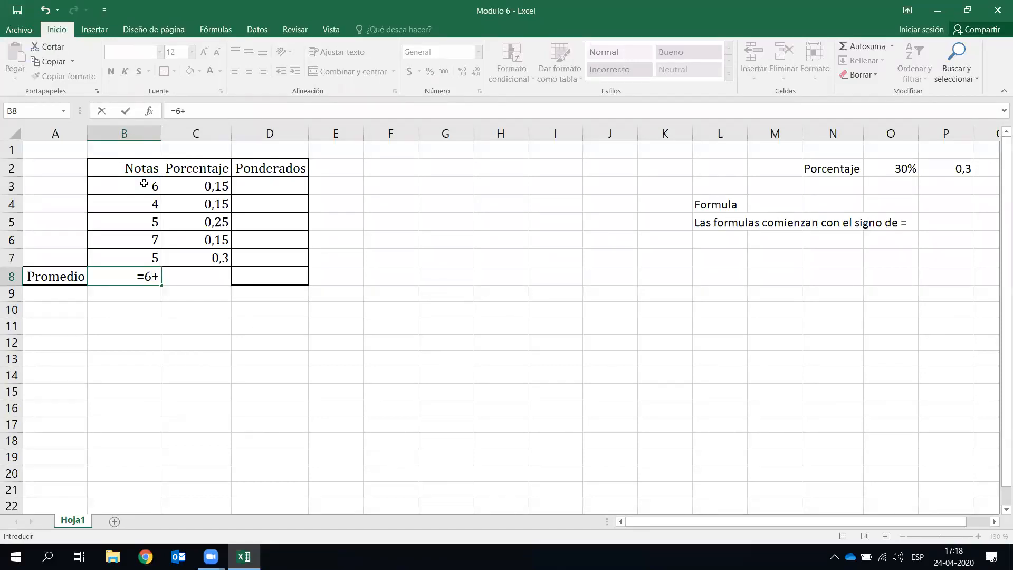
{"action": "type", "text": "4+5+7+5"}
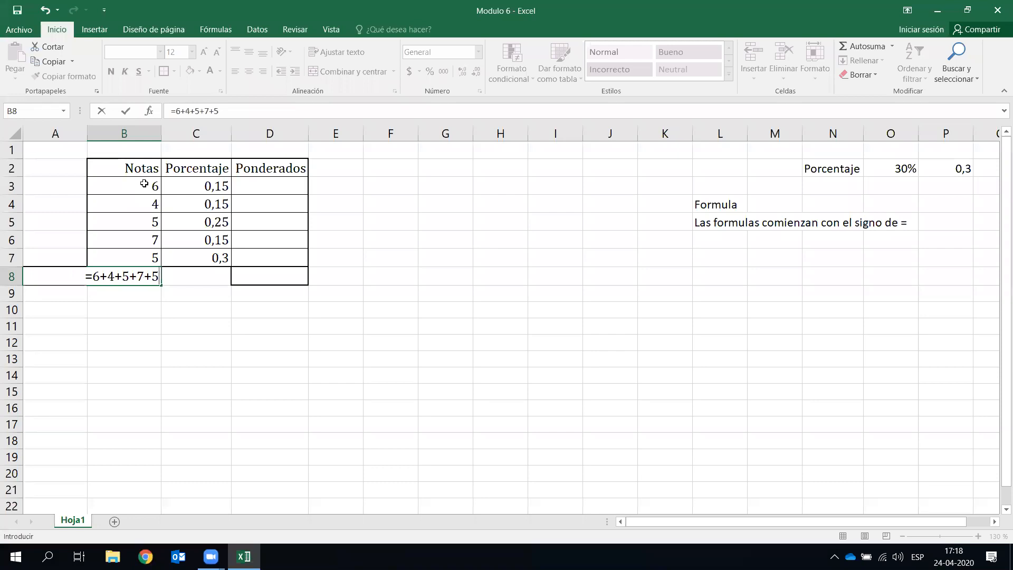
{"action": "key", "text": "Return"}
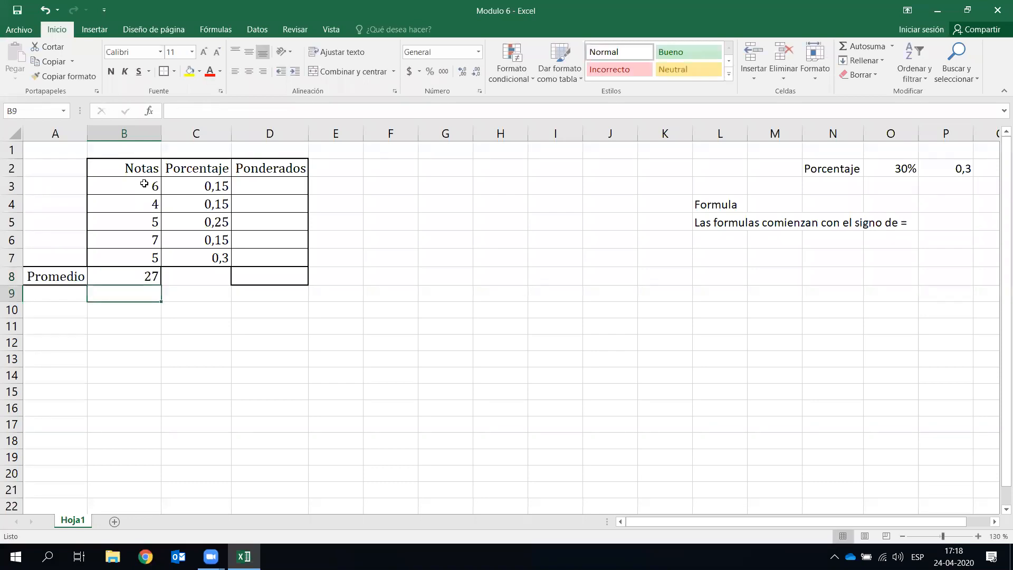
- Edit B8 to =(6+4+5+7+5)/5 so it shows the average 5,4
{"action": "left_click", "coordinate": [143, 277]}
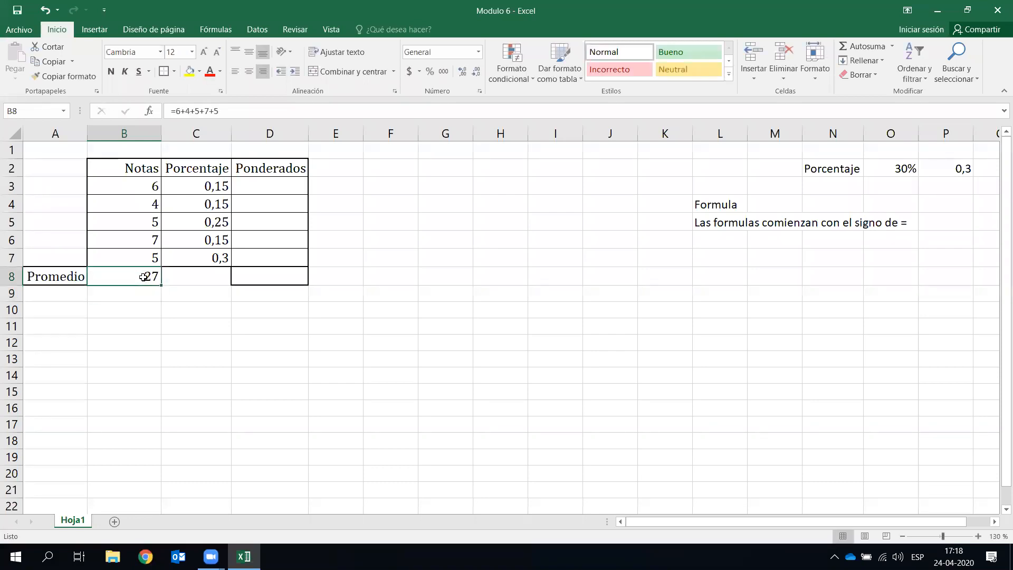
{"action": "key", "text": "F2"}
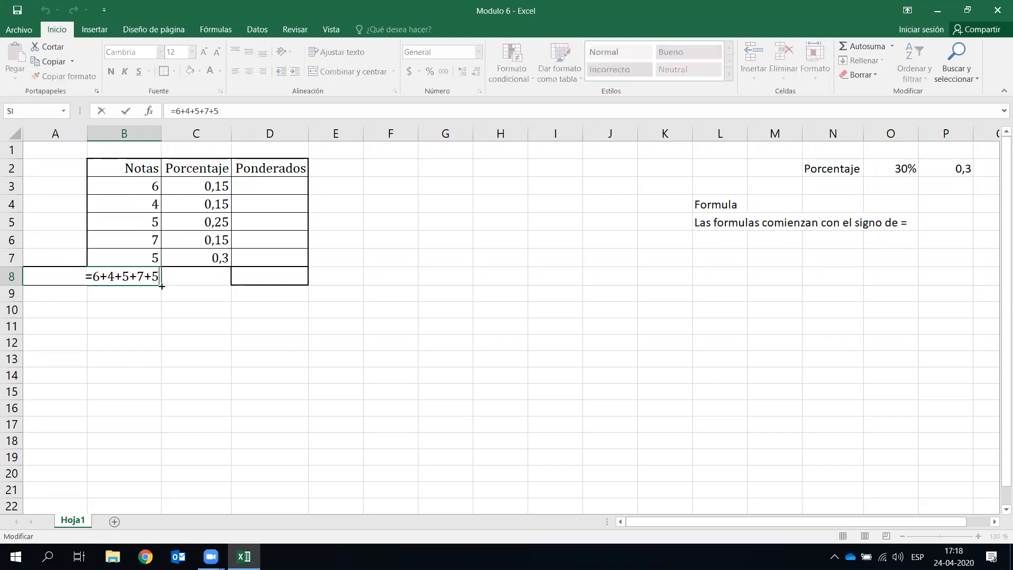
{"action": "key", "text": "Left"}
{"action": "type", "text": "("}
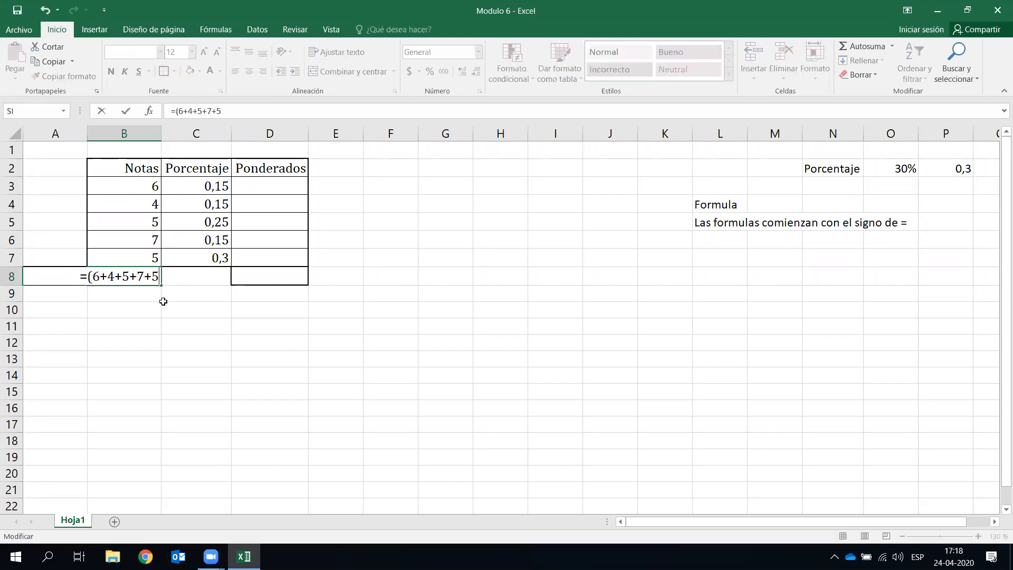
{"action": "type", "text": ")/"}
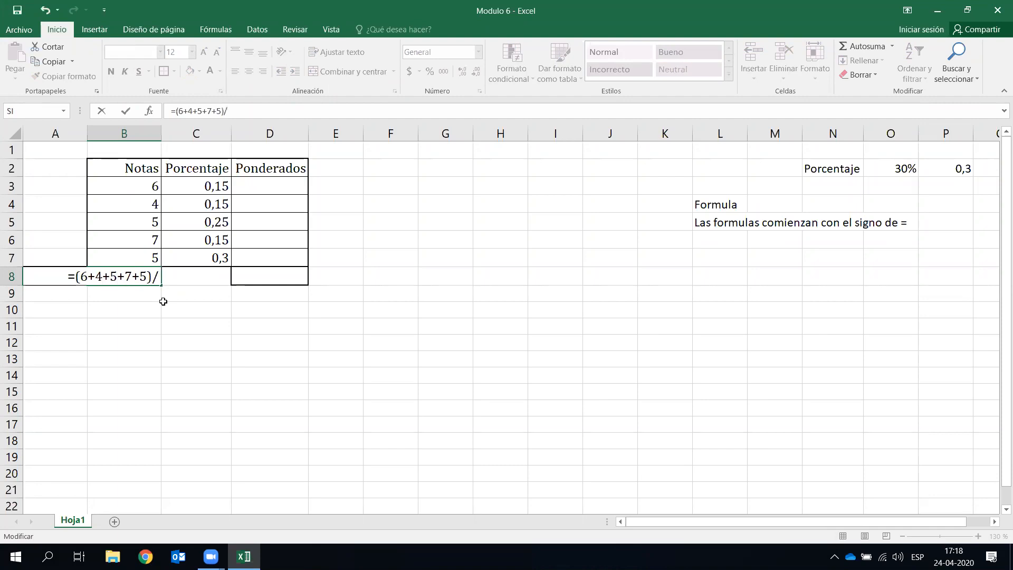
{"action": "type", "text": "5"}
{"action": "key", "text": "Return"}
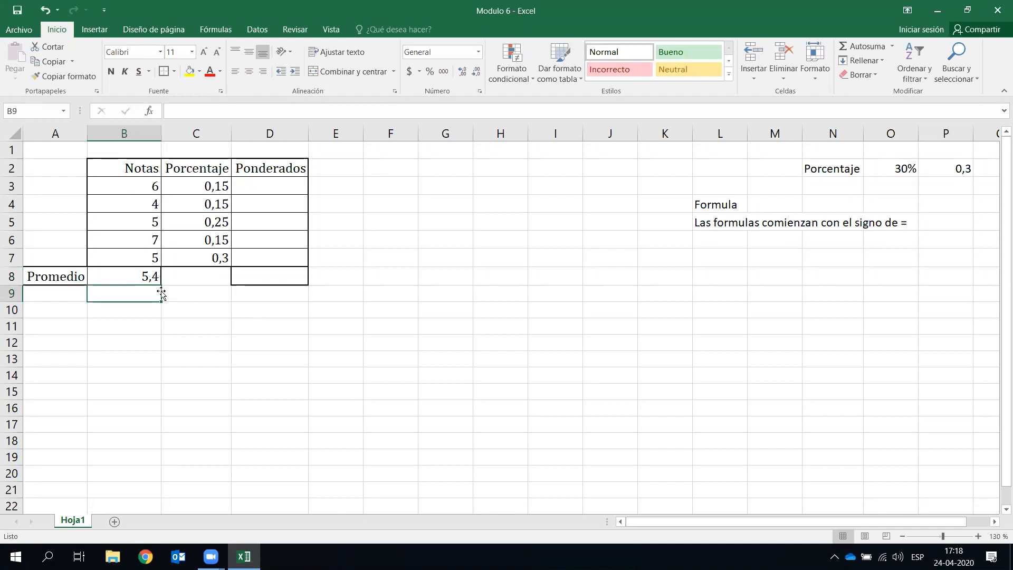
- Change the first grade in B3 and the last grade in B7 to 1
{"action": "left_click", "coordinate": [211, 333]}
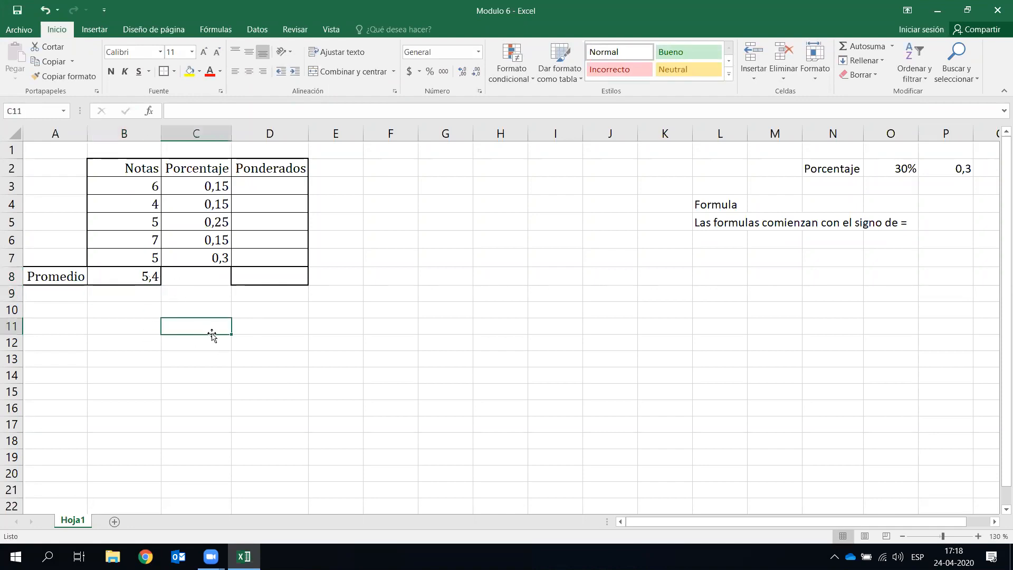
{"action": "left_click", "coordinate": [146, 189]}
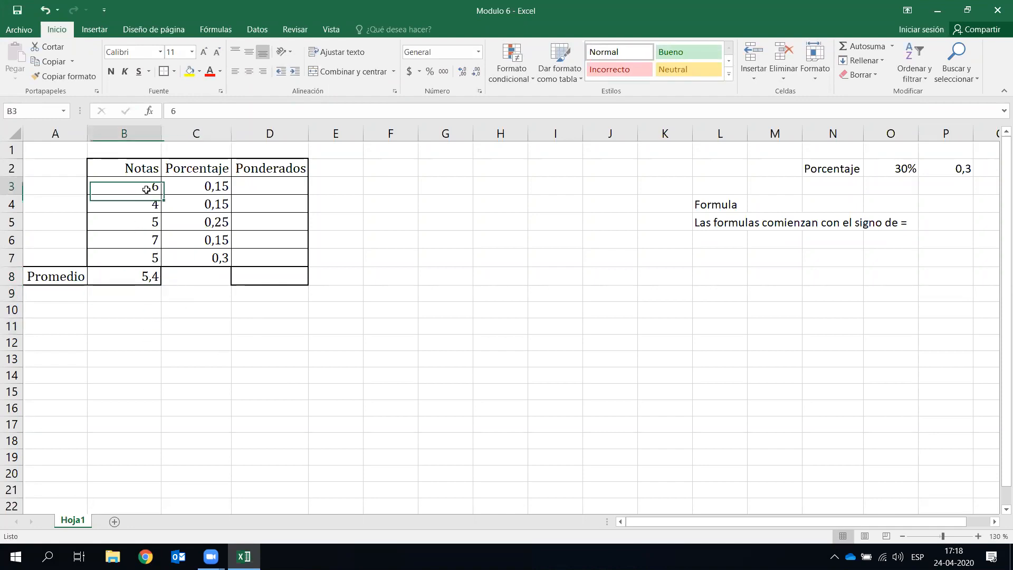
{"action": "type", "text": "1"}
{"action": "key", "text": "Return"}
{"action": "key", "text": "Return"}
{"action": "key", "text": "Return"}
{"action": "key", "text": "Return"}
{"action": "type", "text": "1"}
{"action": "key", "text": "Return"}
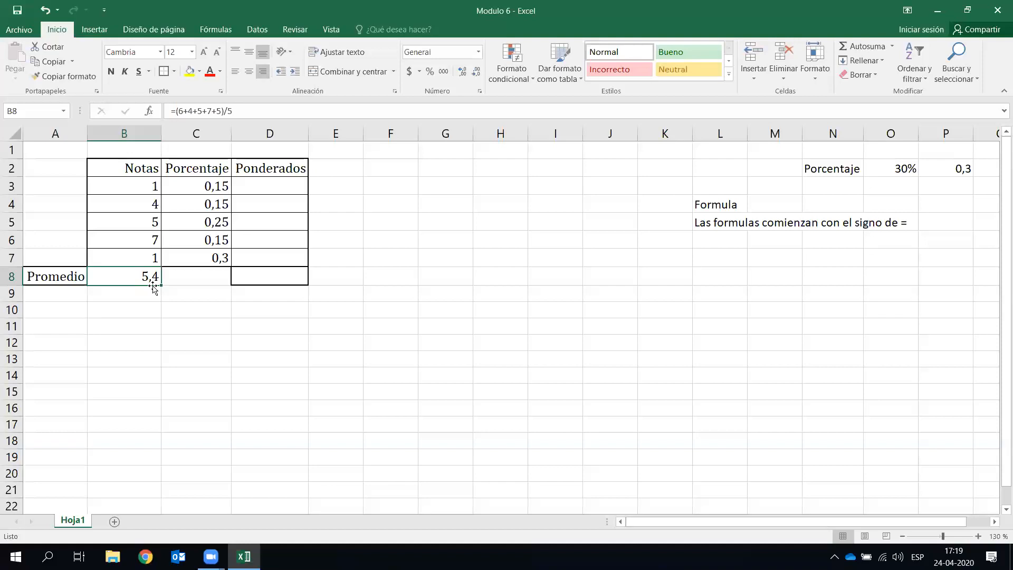
- Check that B8's typed-in average stays 5,4, then clear B8
{"action": "left_click", "coordinate": [189, 311]}
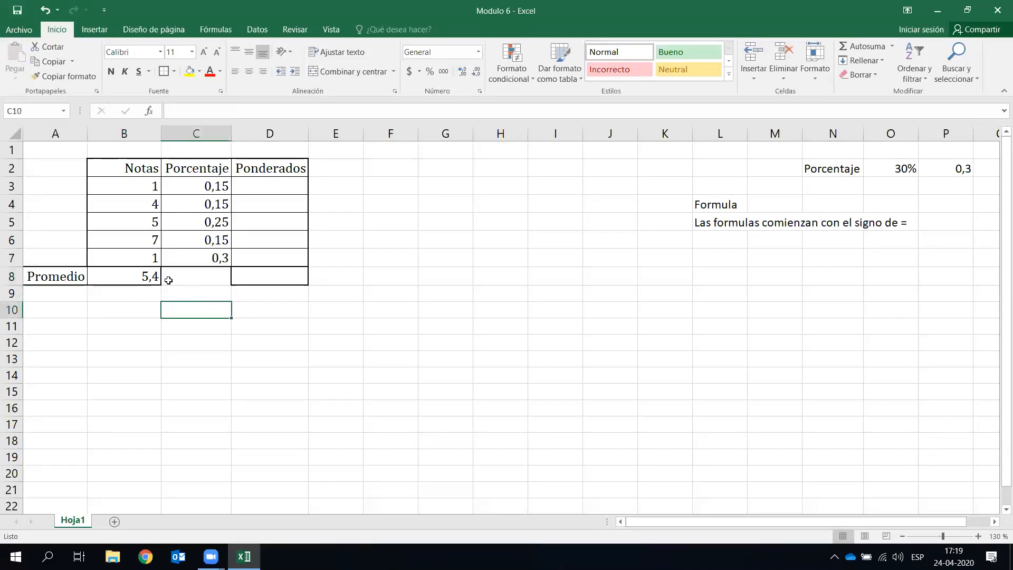
{"action": "left_click", "coordinate": [138, 275]}
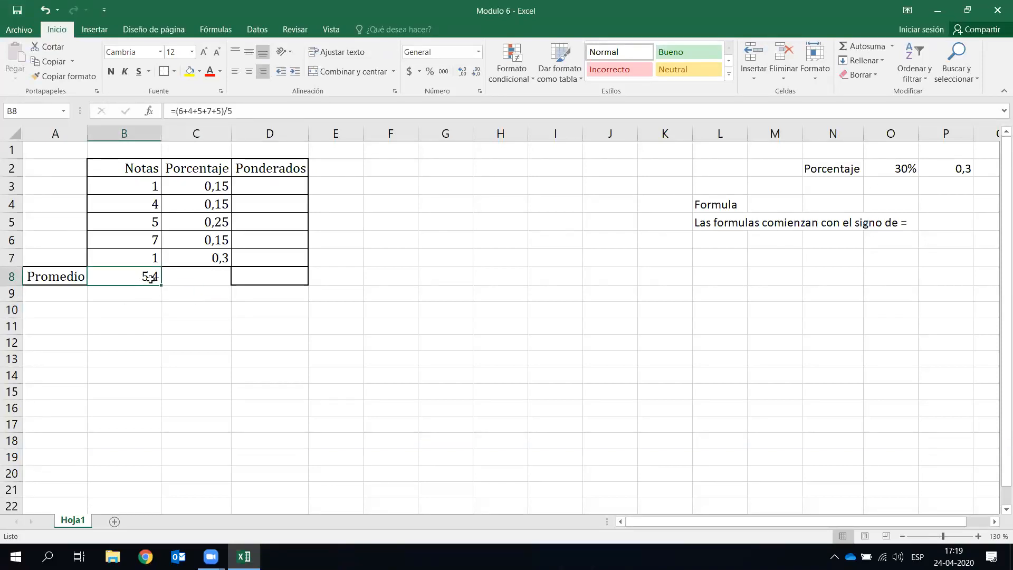
{"action": "key", "text": "ctrl+p"}
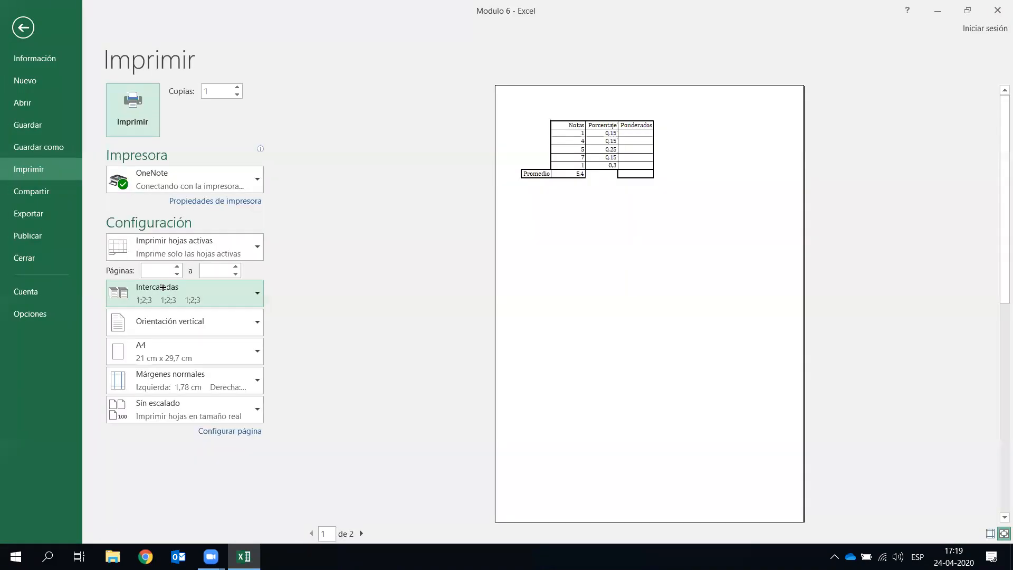
{"action": "key", "text": "Escape"}
{"action": "double_click", "coordinate": [140, 279]}
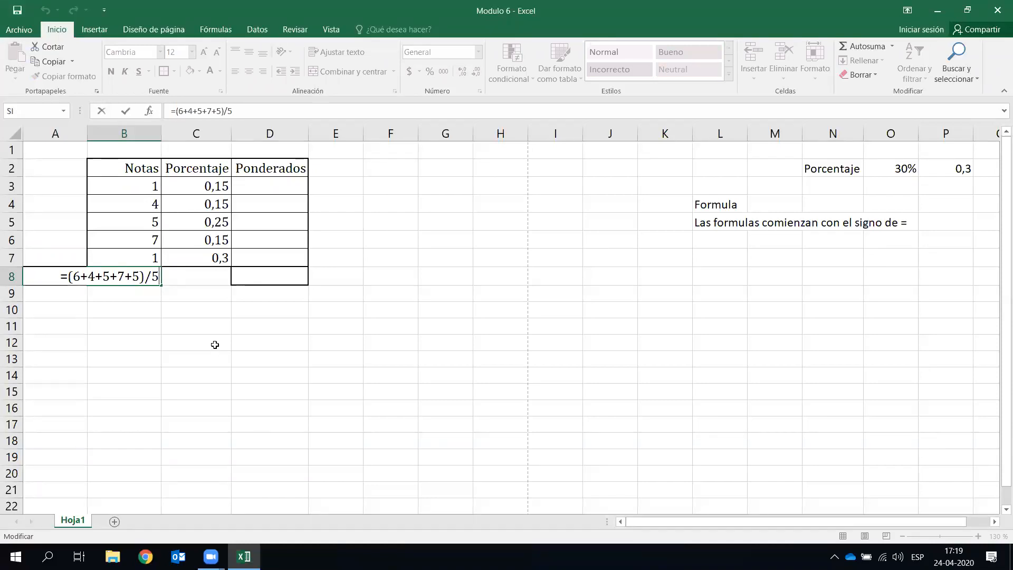
{"action": "key", "text": "BackSpace"}
{"action": "key", "text": "BackSpace"}
{"action": "key", "text": "BackSpace"}
{"action": "key", "text": "BackSpace"}
{"action": "key", "text": "BackSpace"}
{"action": "key", "text": "BackSpace"}
{"action": "key", "text": "BackSpace"}
{"action": "key", "text": "BackSpace"}
{"action": "key", "text": "BackSpace"}
{"action": "key", "text": "BackSpace"}
{"action": "key", "text": "Escape"}
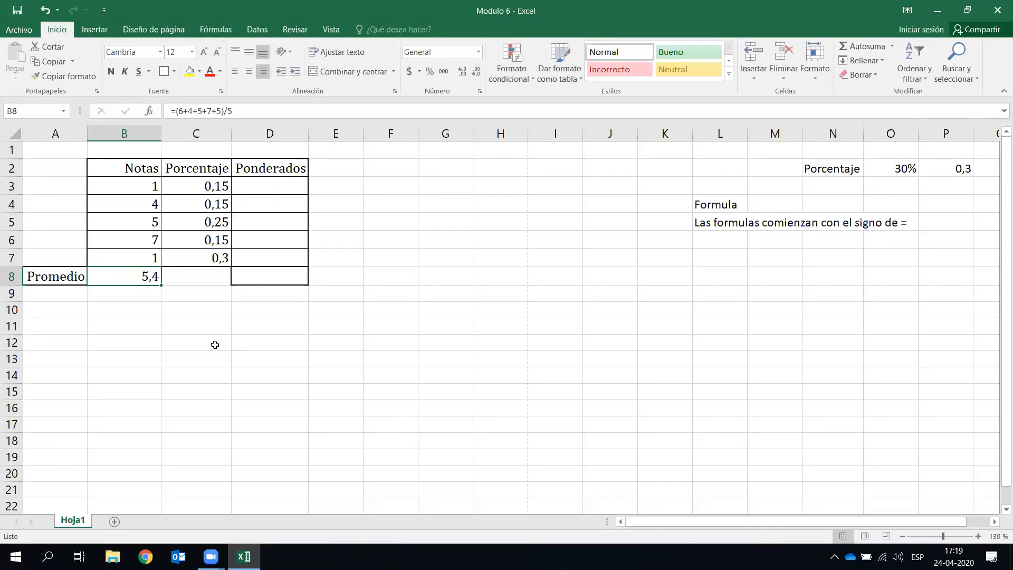
{"action": "key", "text": "Delete"}
- Build the formula =B3+B4+B5+B6+B7 in B8 from the grade cells
{"action": "left_click", "coordinate": [214, 344]}
{"action": "left_click", "coordinate": [133, 276]}
{"action": "type", "text": "="}
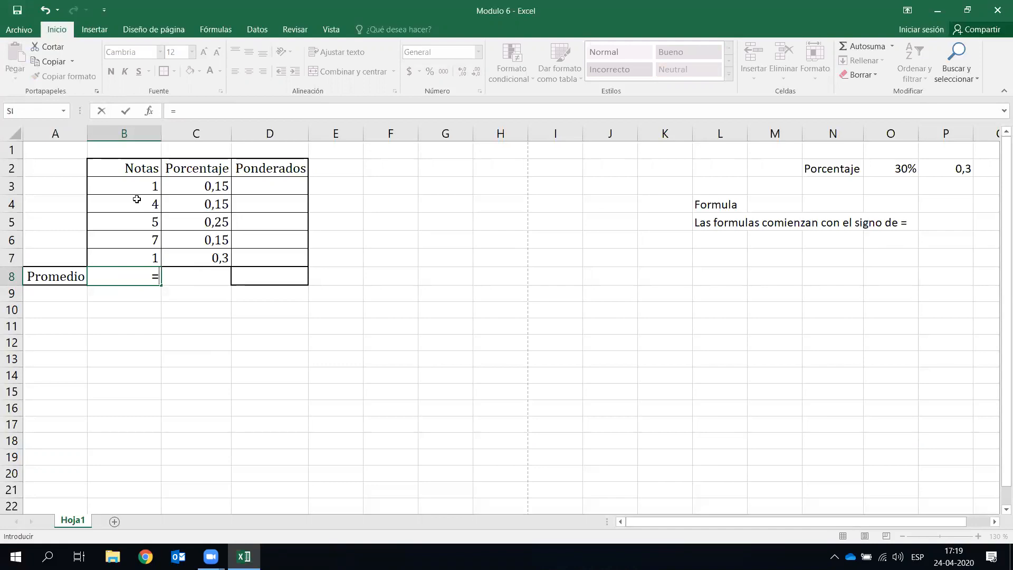
{"action": "type", "text": "1"}
{"action": "left_click", "coordinate": [145, 185]}
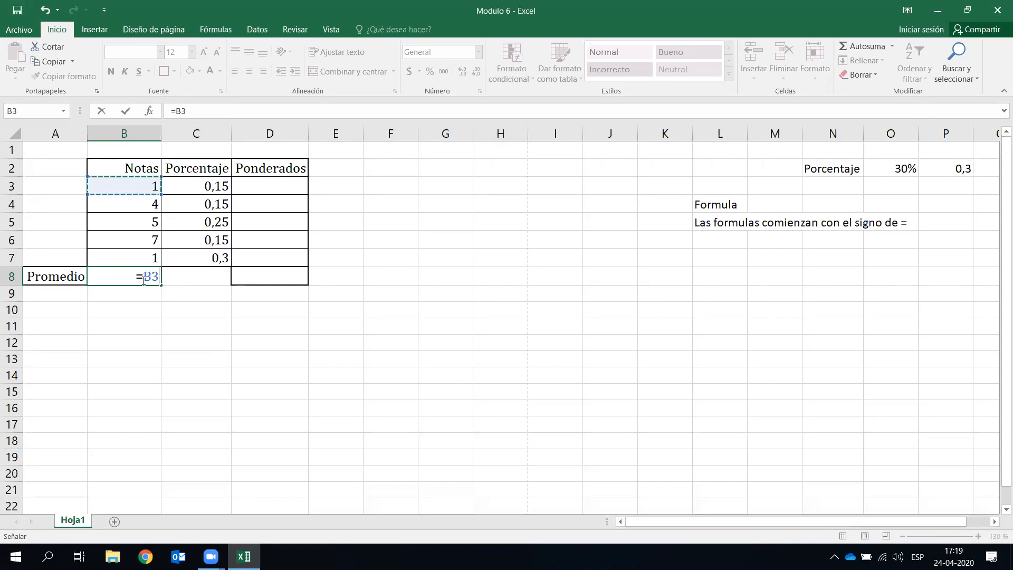
{"action": "type", "text": "+"}
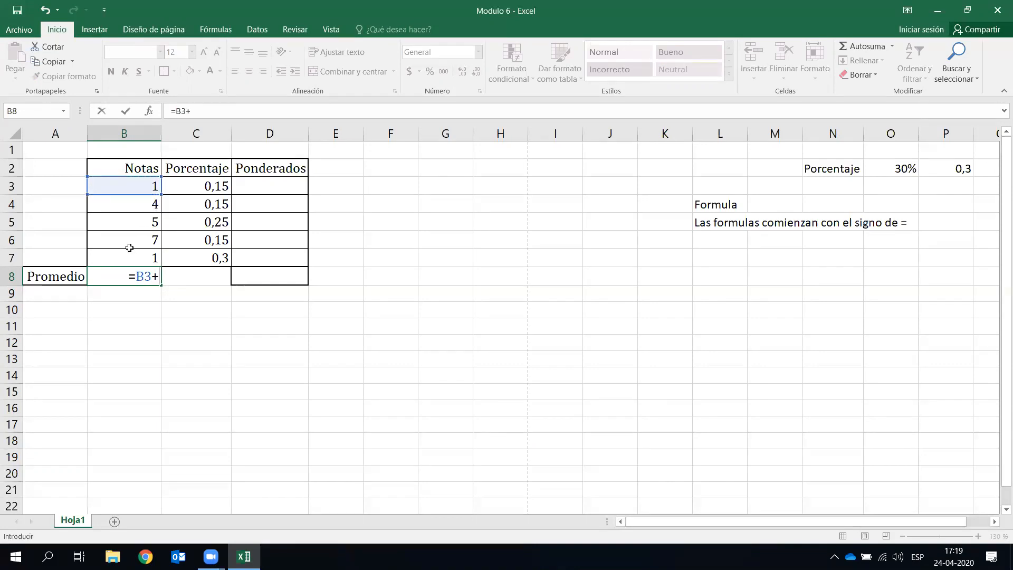
{"action": "left_click", "coordinate": [144, 210]}
{"action": "type", "text": "+"}
{"action": "left_click", "coordinate": [155, 222]}
{"action": "type", "text": "+"}
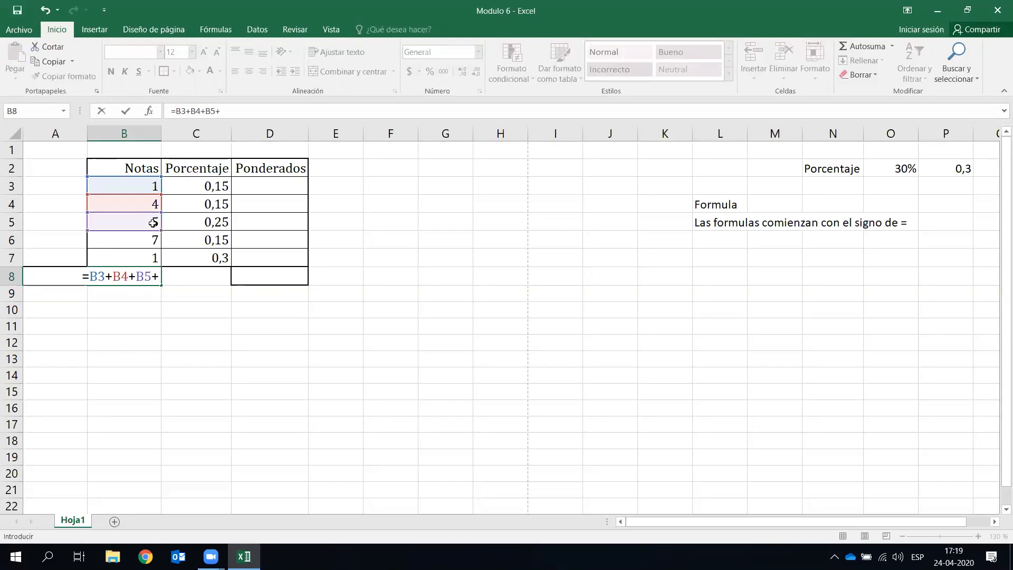
{"action": "left_click", "coordinate": [144, 243]}
{"action": "type", "text": "+"}
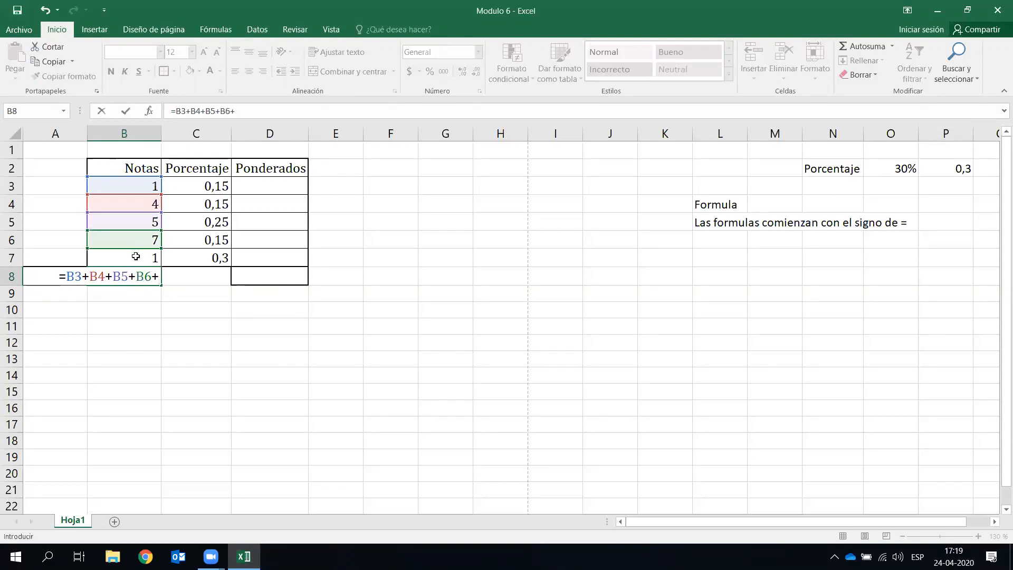
{"action": "left_click", "coordinate": [136, 258]}
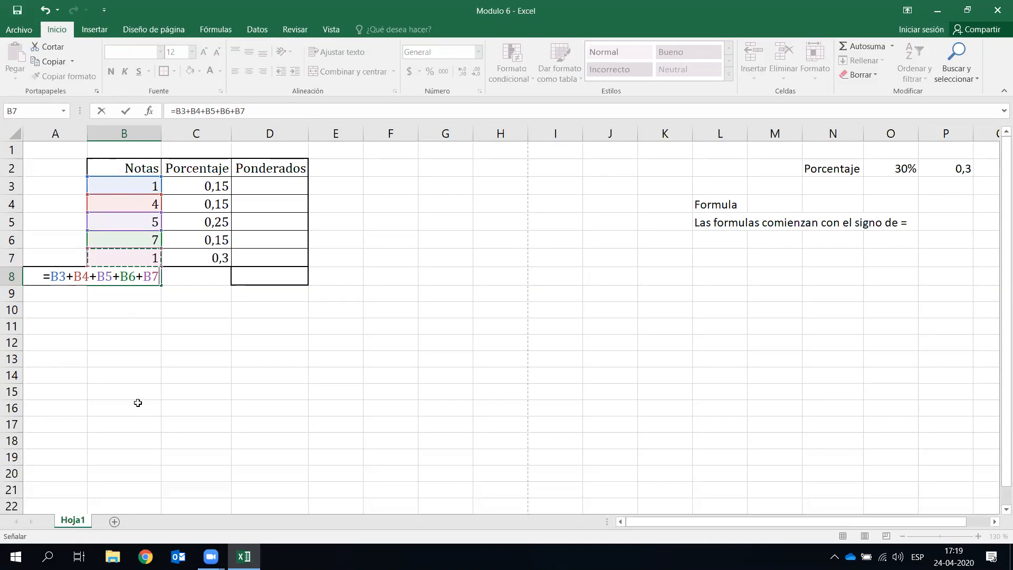
{"action": "type", "text": ")"}
{"action": "key", "text": "Return"}
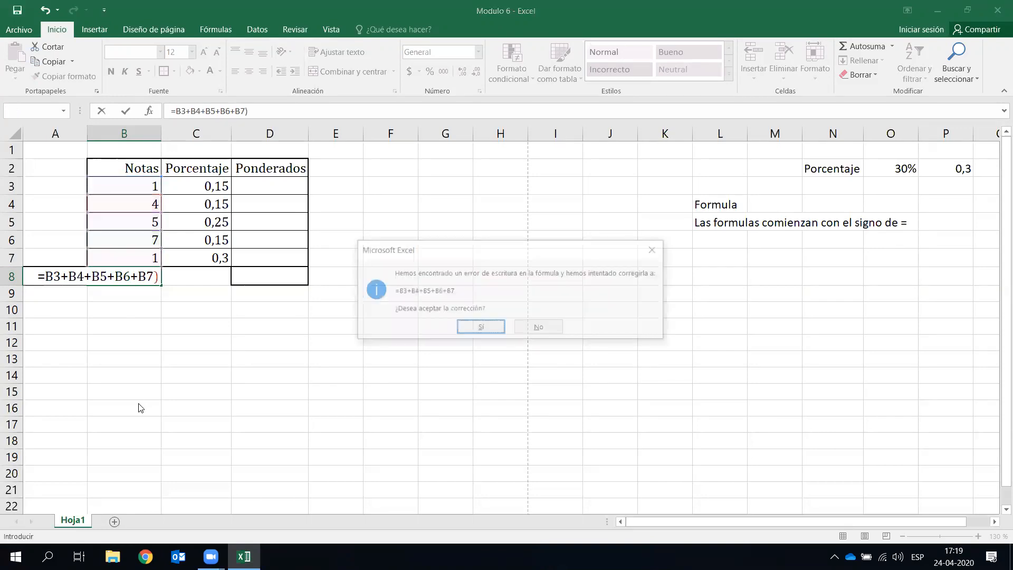
- Decline the autocorrect suggestion and finish B8 as =(B3+B4+B5+B6+B7)/5, showing 3,6
{"action": "key", "text": "Return"}
{"action": "key", "text": "Return"}
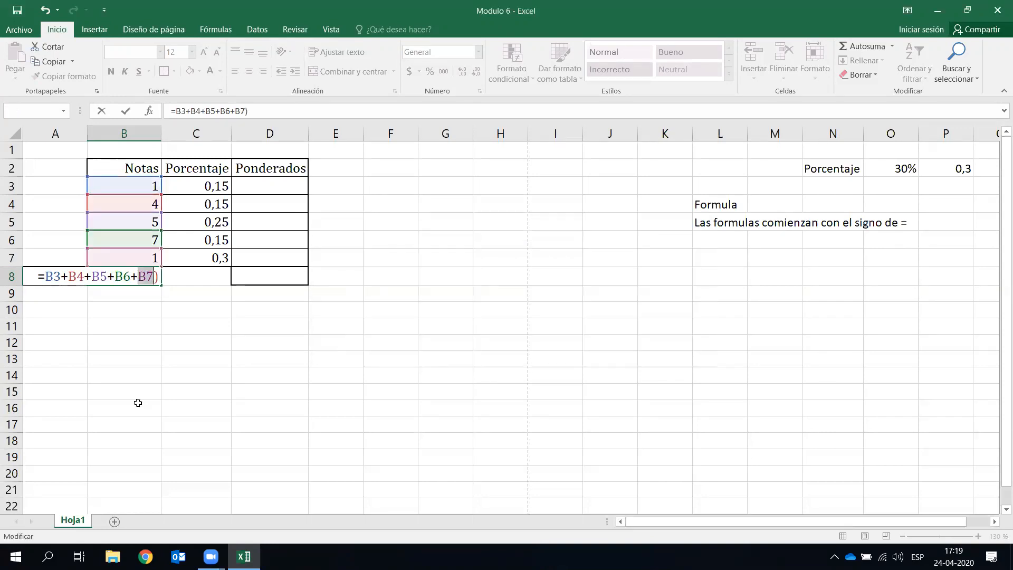
{"action": "key", "text": "Left"}
{"action": "key", "text": "Left"}
{"action": "key", "text": "Left"}
{"action": "key", "text": "Left"}
{"action": "key", "text": "Left"}
{"action": "key", "text": "Left"}
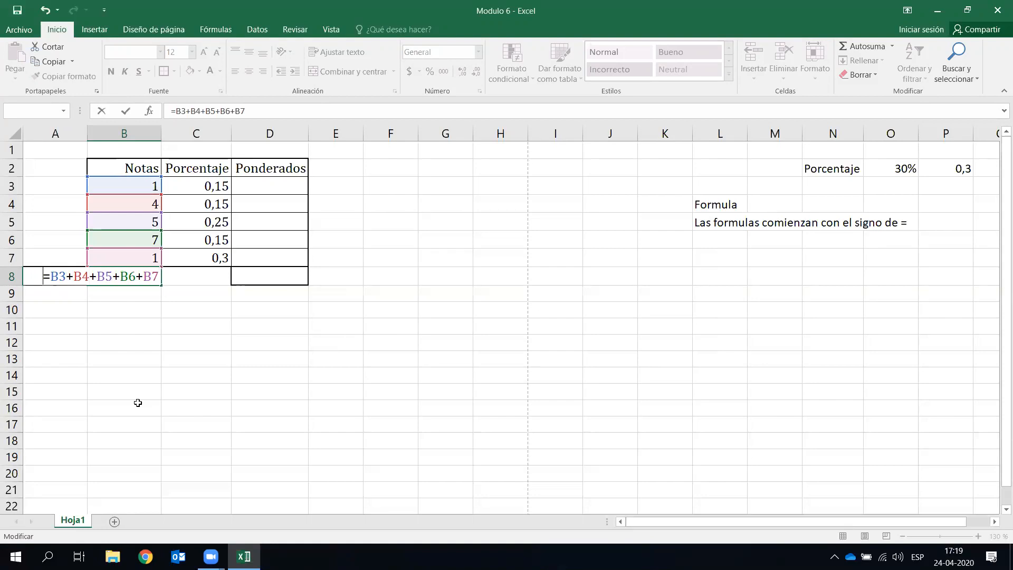
{"action": "type", "text": "("}
{"action": "key", "text": "End"}
{"action": "type", "text": ")/"}
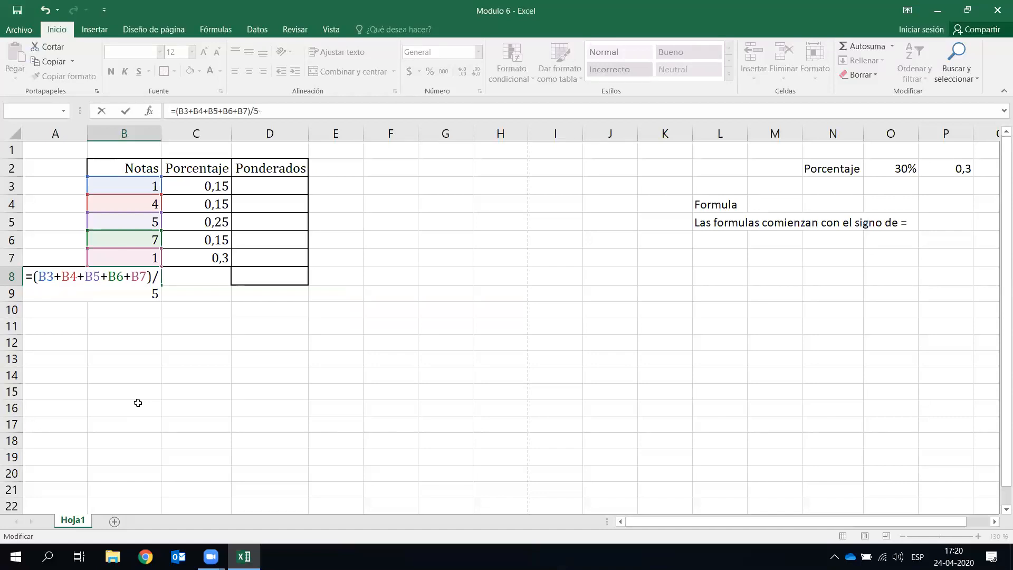
{"action": "key", "text": "Return"}
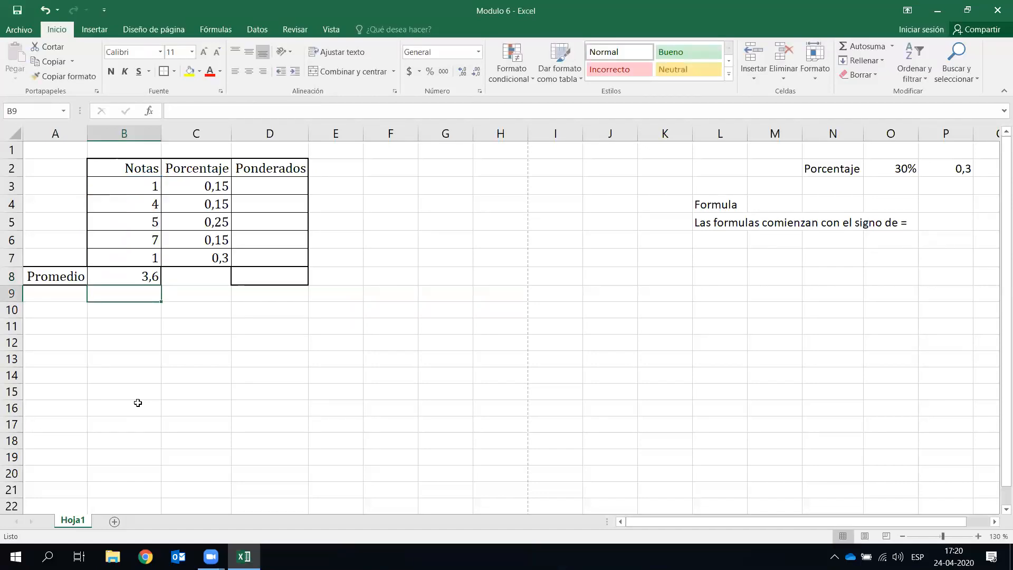
{"action": "left_click", "coordinate": [147, 260]}
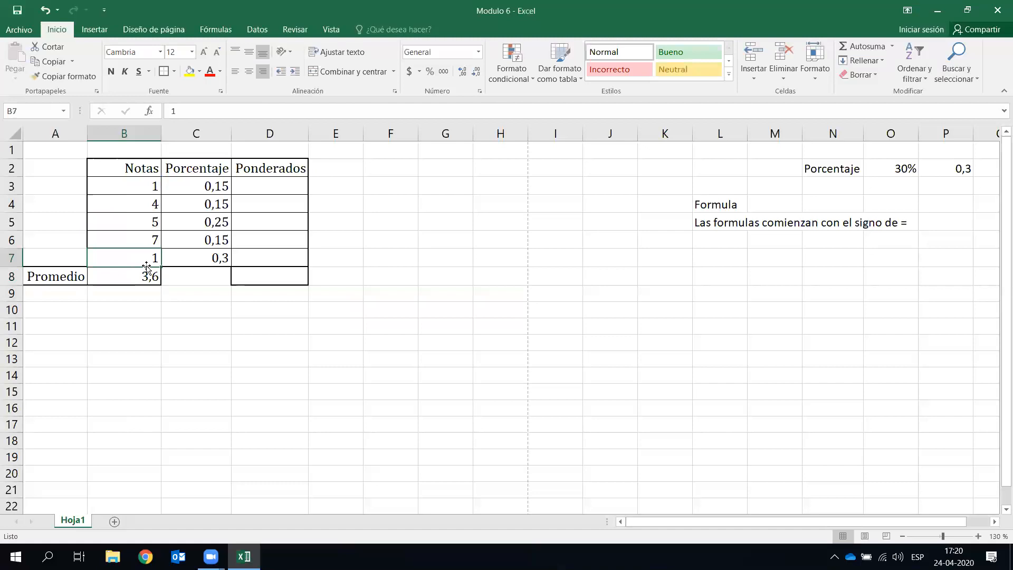
{"action": "type", "text": "7"}
{"action": "key", "text": "Return"}
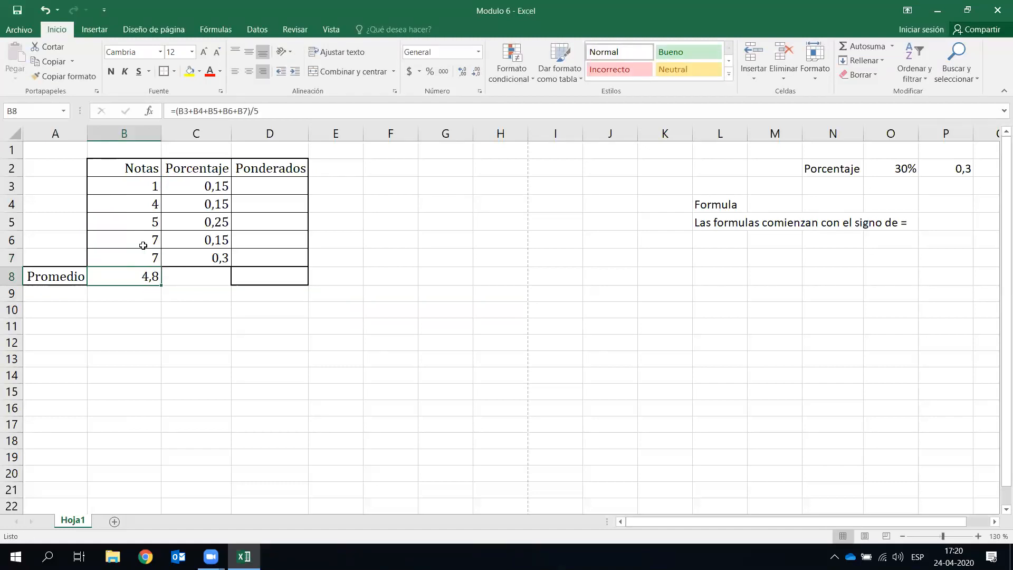
{"action": "left_click", "coordinate": [149, 192]}
{"action": "type", "text": "5"}
{"action": "key", "text": "Return"}
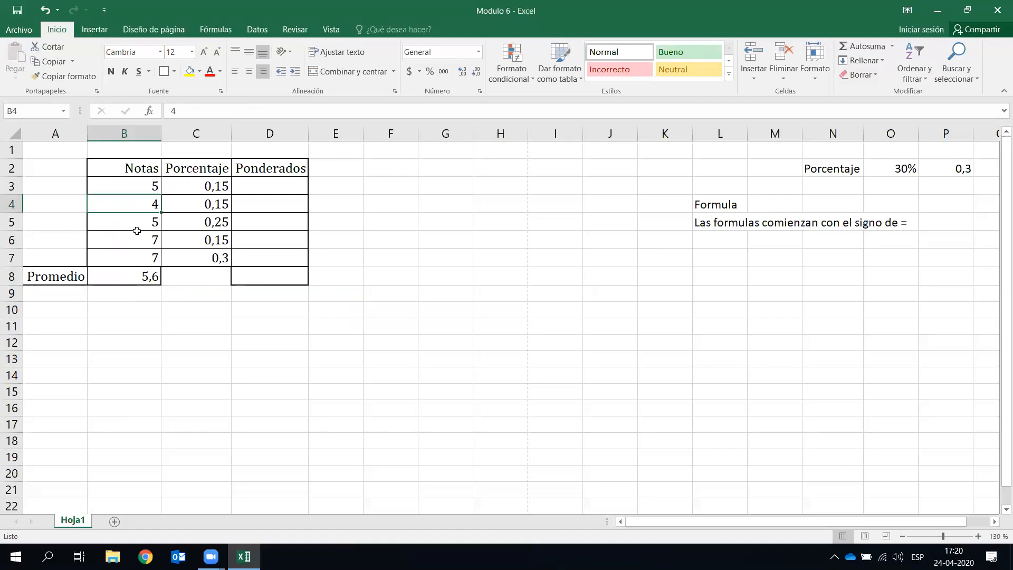
{"action": "key", "text": "Down"}
{"action": "key", "text": "Down"}
{"action": "key", "text": "Down"}
{"action": "key", "text": "Down"}
{"action": "key", "text": "Down"}
{"action": "key", "text": "Down"}
{"action": "key", "text": "Down"}
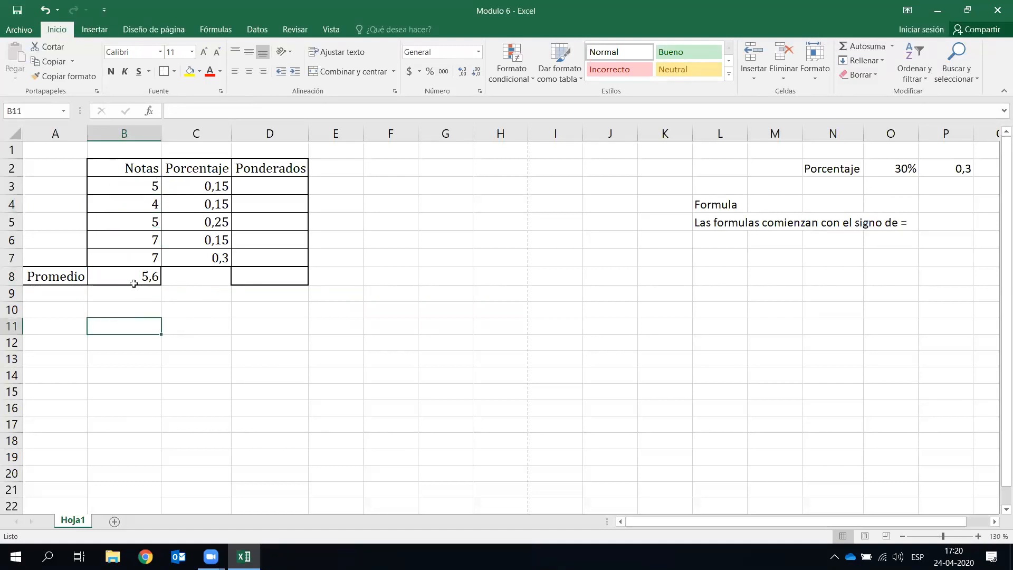
{"action": "left_click", "coordinate": [135, 278]}
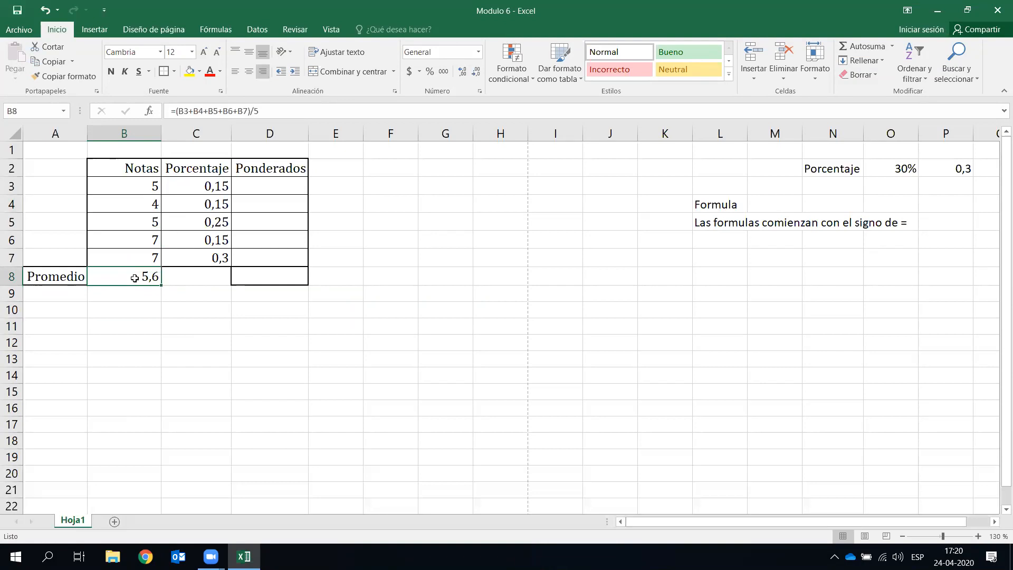
{"action": "type", "text": "="}
{"action": "left_click", "coordinate": [143, 184]}
{"action": "type", "text": "+"}
{"action": "left_click", "coordinate": [147, 203]}
{"action": "type", "text": "+"}
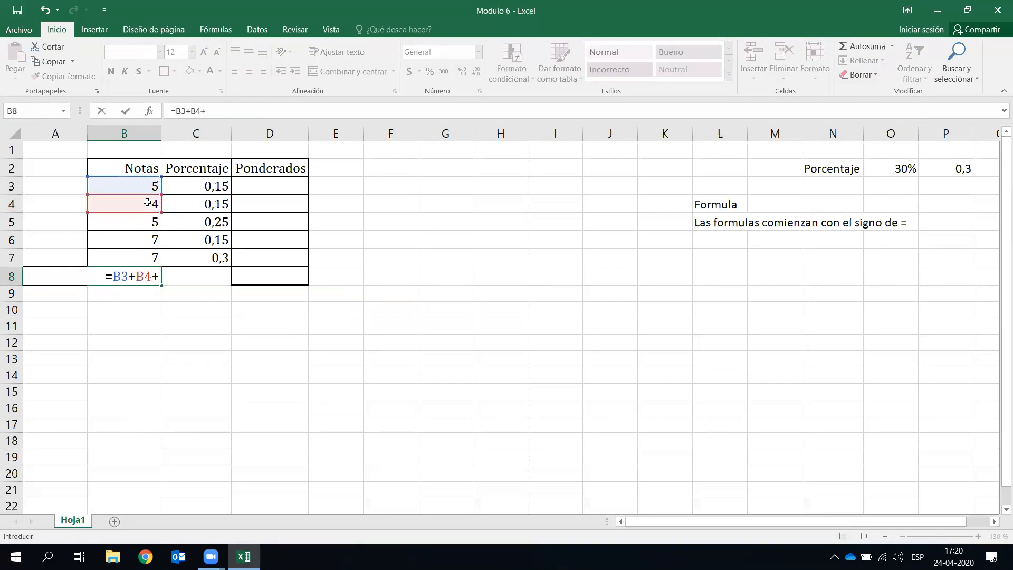
{"action": "left_click", "coordinate": [151, 221]}
{"action": "type", "text": "+"}
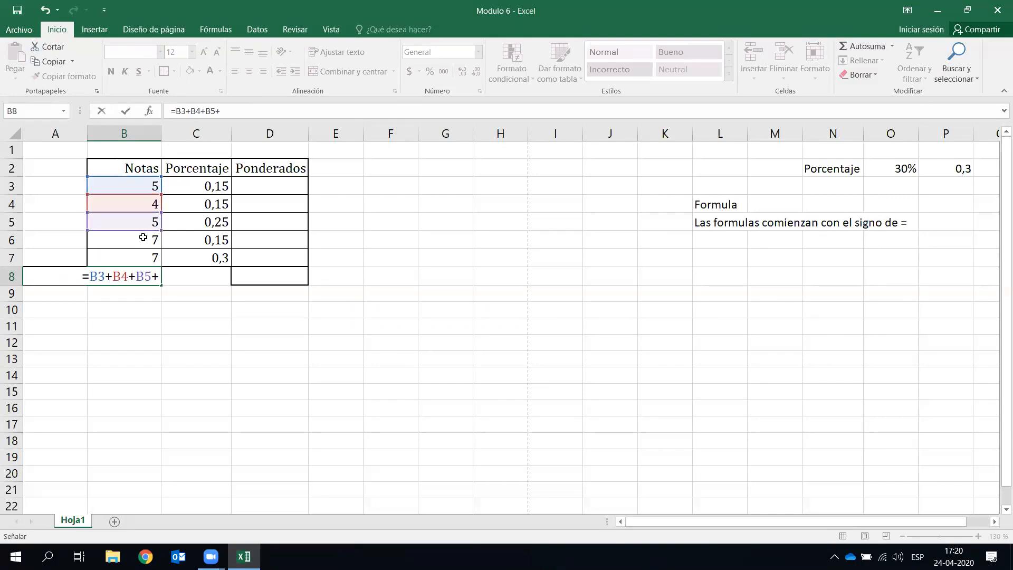
{"action": "left_click", "coordinate": [143, 238]}
{"action": "type", "text": "+"}
{"action": "left_click", "coordinate": [136, 253]}
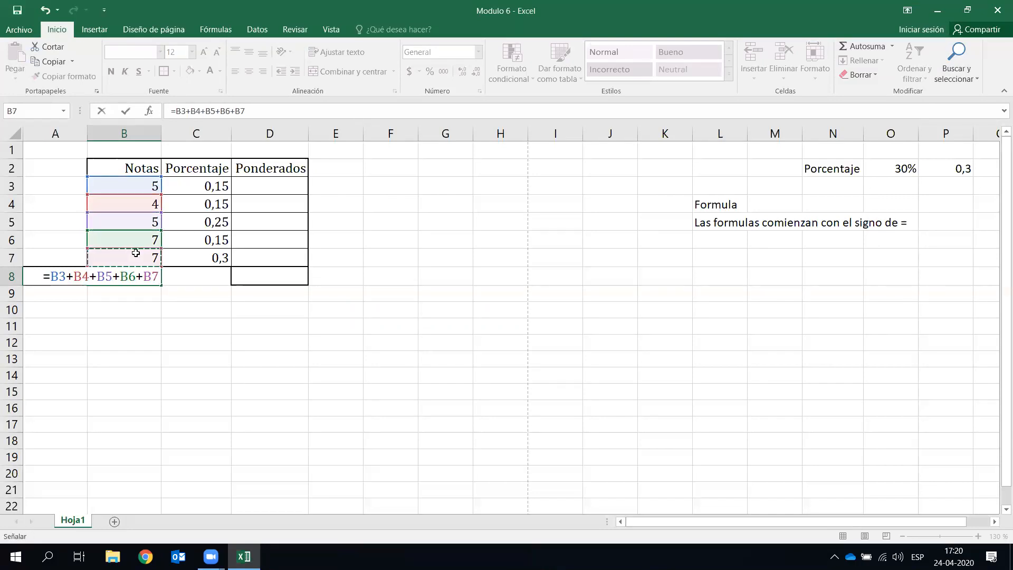
{"action": "key", "text": "Right"}
{"action": "key", "text": "Left"}
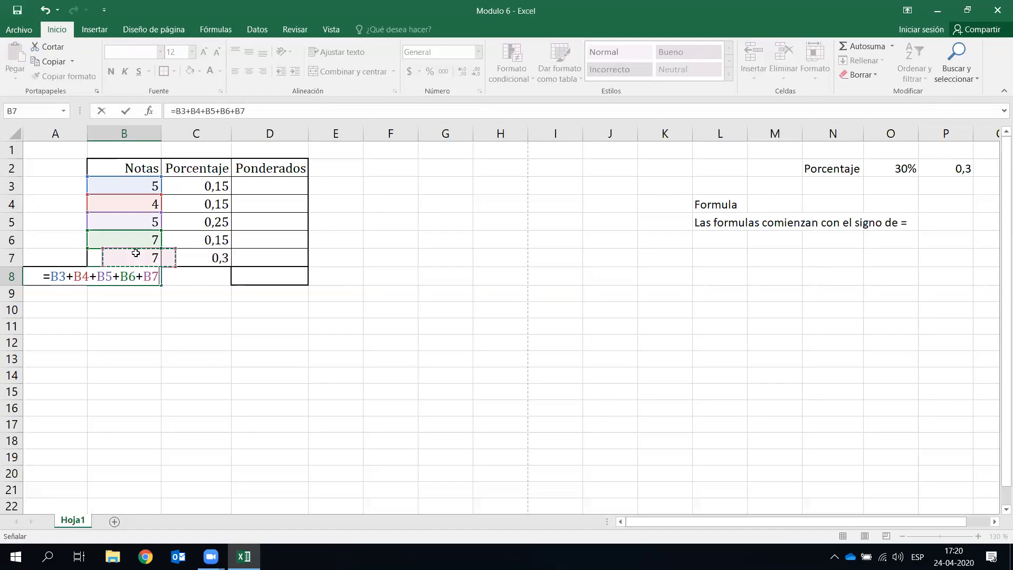
{"action": "left_click", "coordinate": [51, 277]}
{"action": "type", "text": "("}
{"action": "key", "text": "End"}
{"action": "type", "text": ")"}
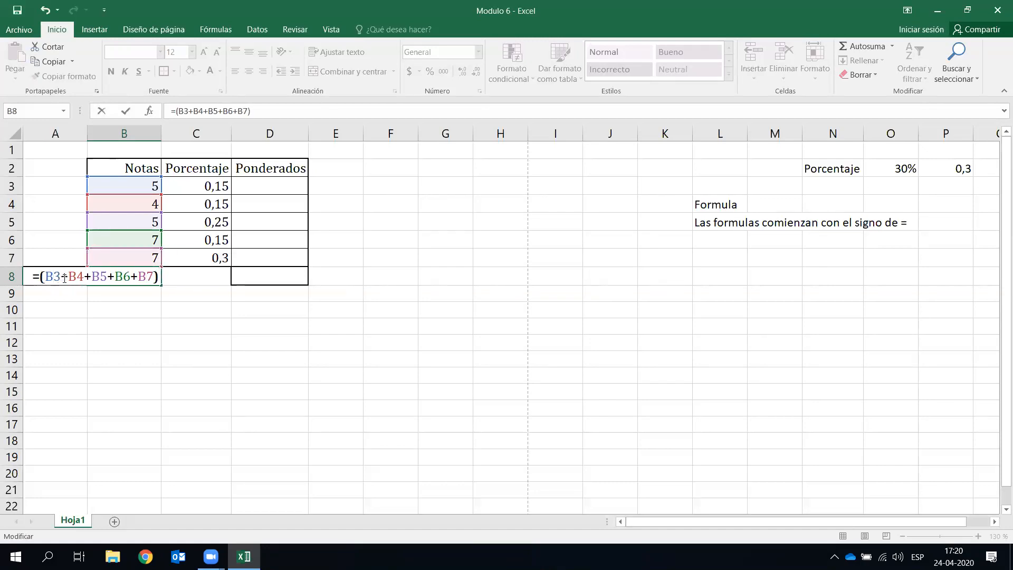
{"action": "type", "text": "/5"}
{"action": "key", "text": "Return"}
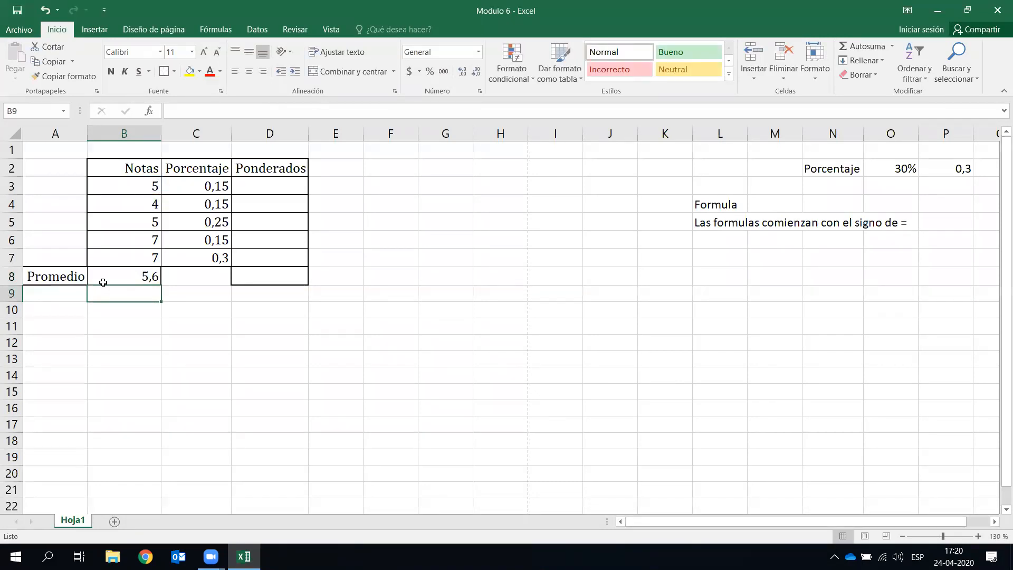
{"action": "left_click", "coordinate": [287, 329]}
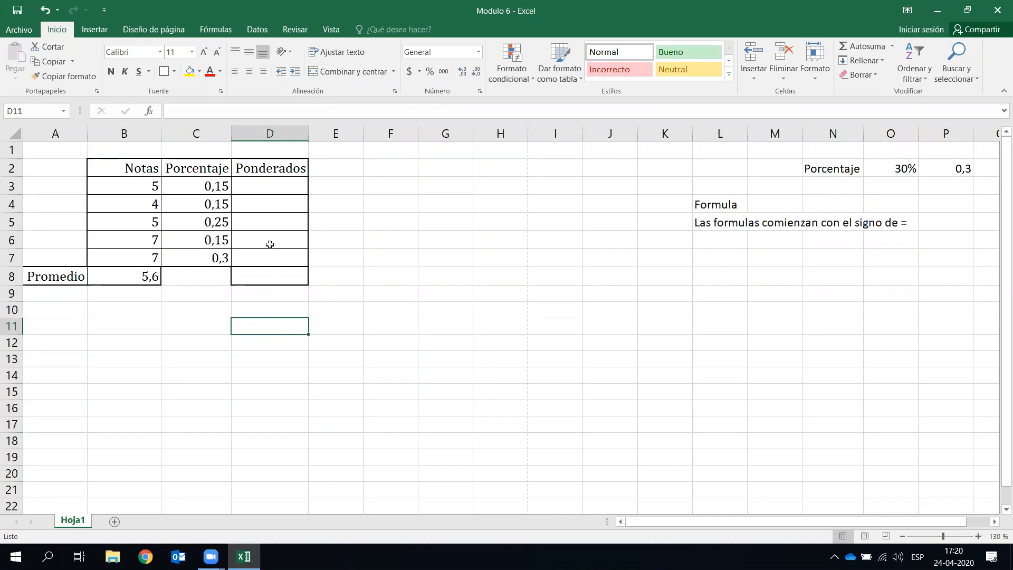
- Enter =B3*C3 in D3, giving the weighted grade 0,75
{"action": "left_click", "coordinate": [283, 189]}
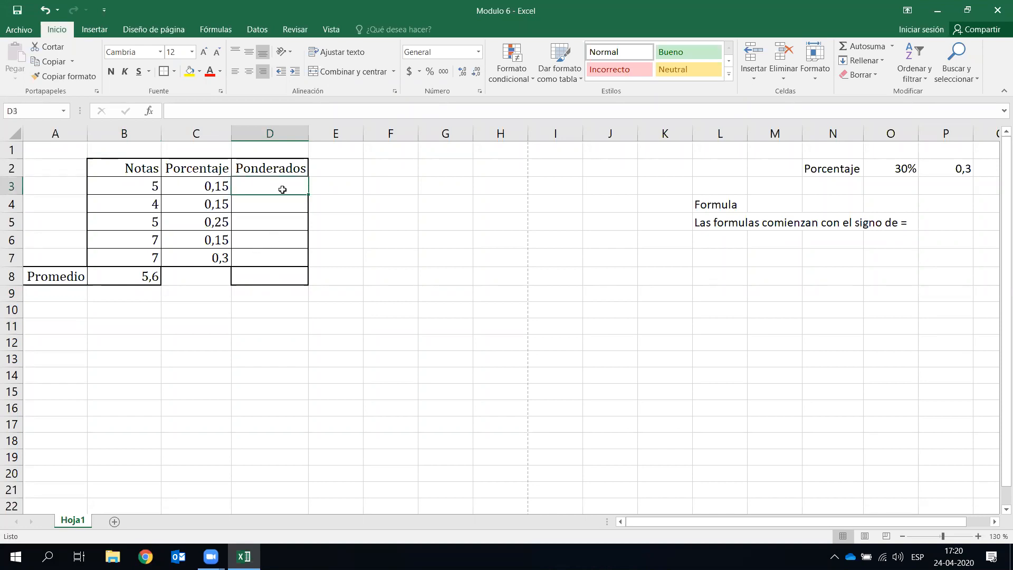
{"action": "type", "text": "="}
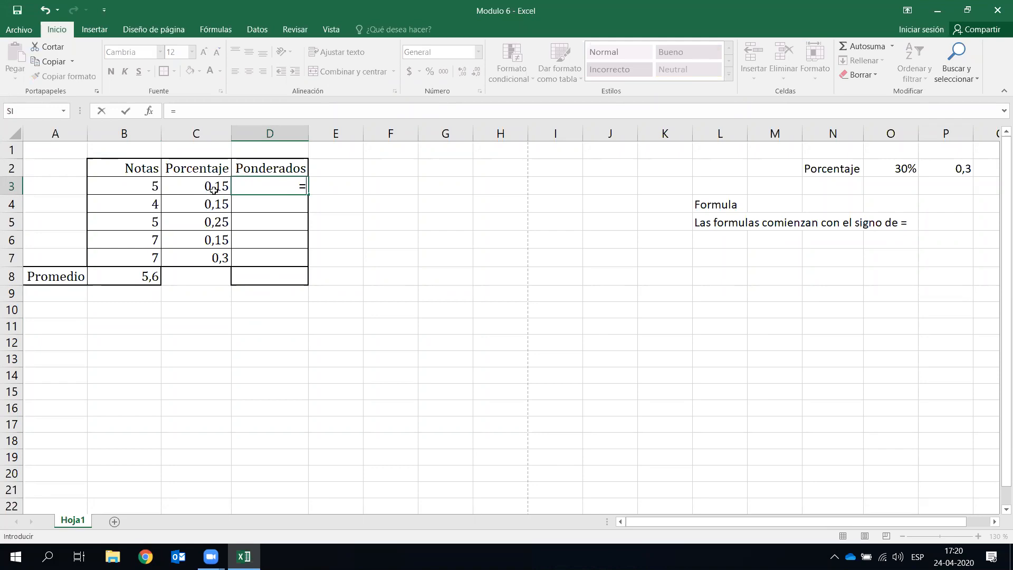
{"action": "left_click", "coordinate": [142, 186]}
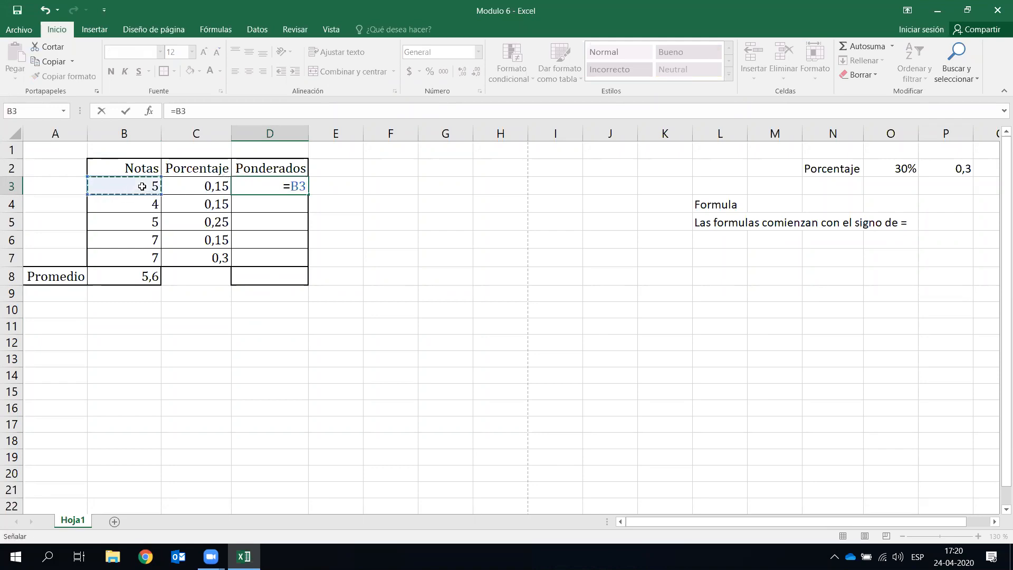
{"action": "type", "text": "*"}
{"action": "left_click", "coordinate": [214, 187]}
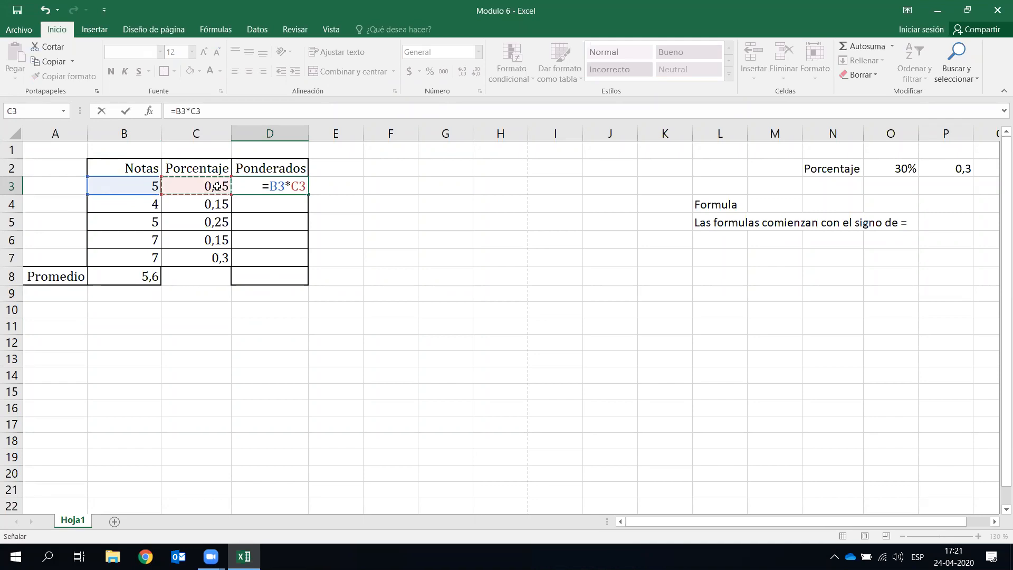
{"action": "key", "text": "Return"}
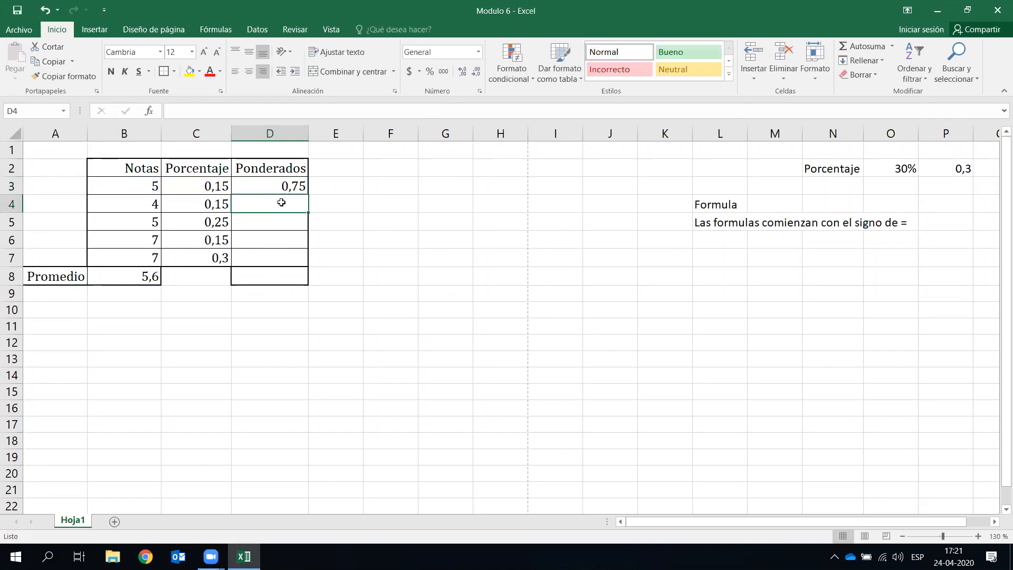
- Try the same formula =B4*C4 in D4 (0,6), then clear D4 again
{"action": "type", "text": "="}
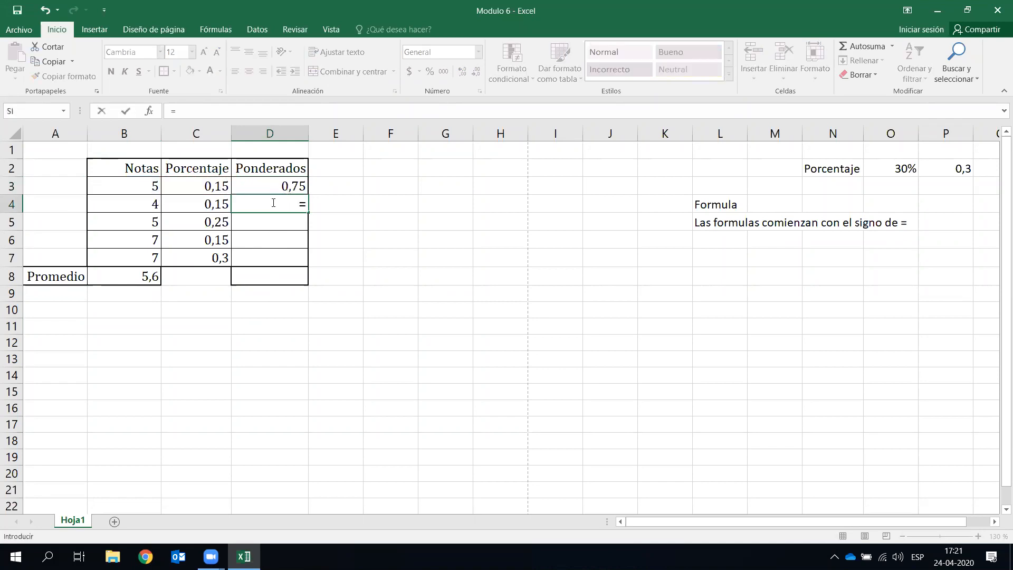
{"action": "left_click", "coordinate": [143, 204]}
{"action": "type", "text": "*"}
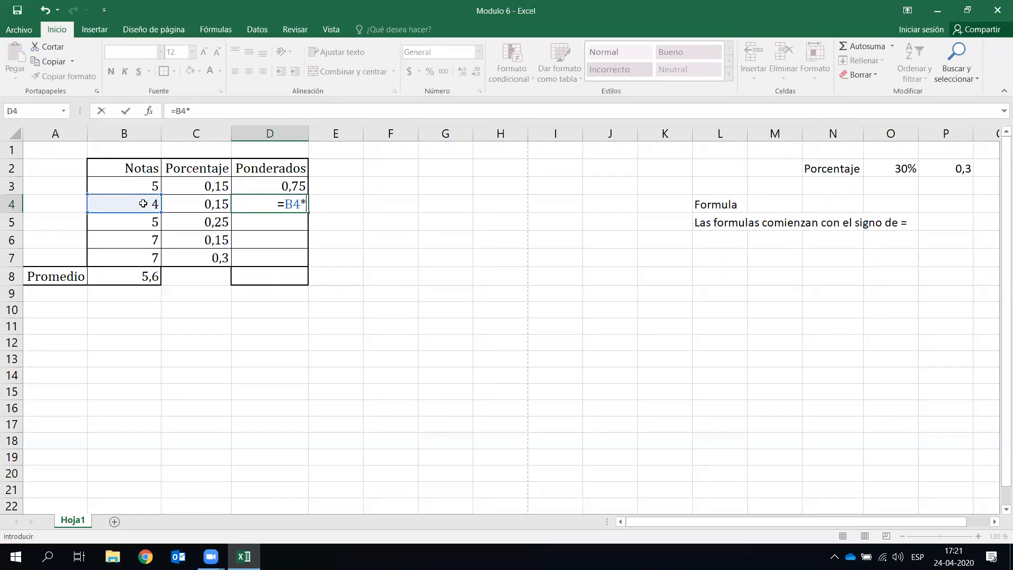
{"action": "left_click", "coordinate": [197, 205]}
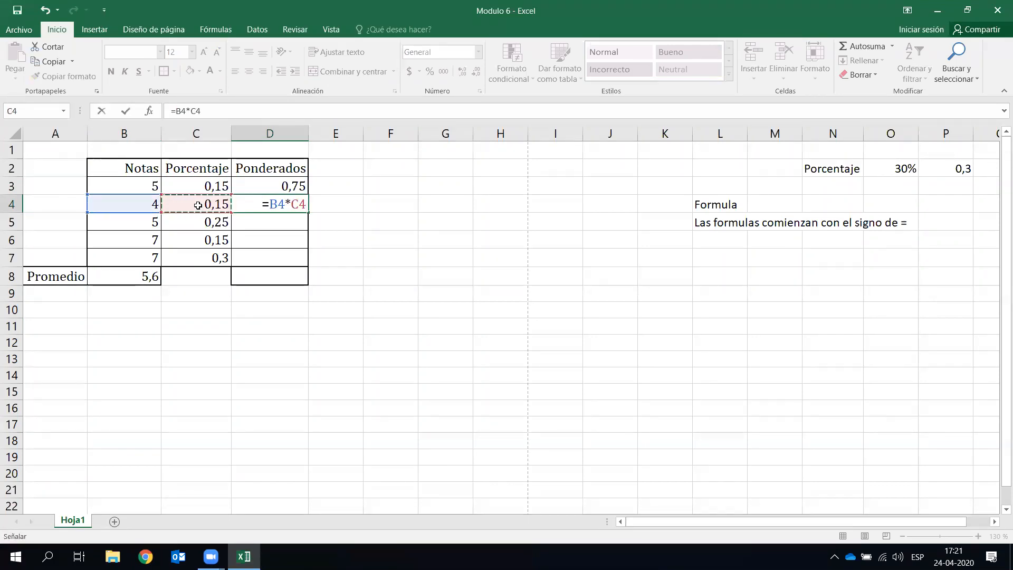
{"action": "key", "text": "Return"}
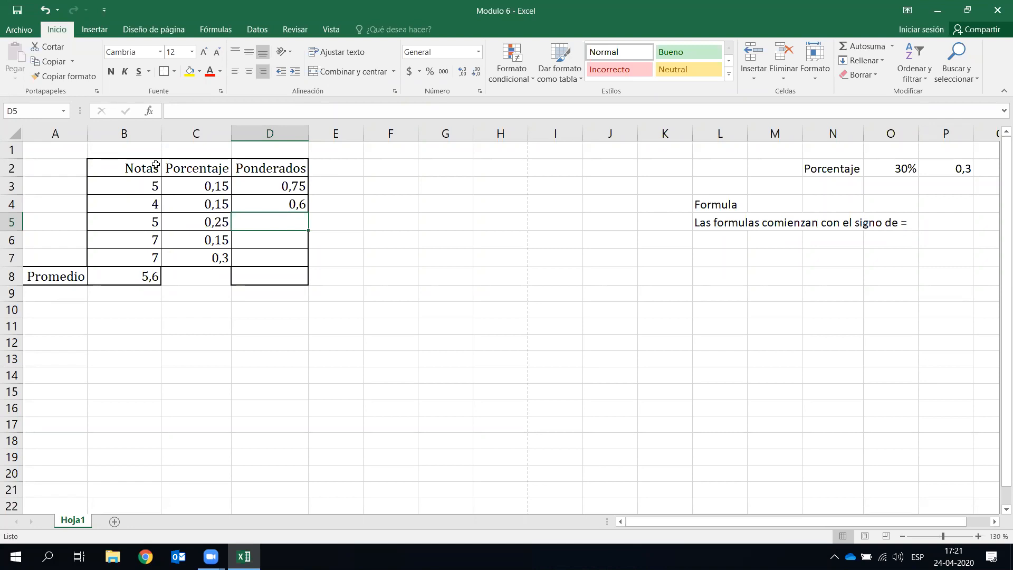
{"action": "left_click", "coordinate": [298, 207]}
{"action": "key", "text": "Delete"}
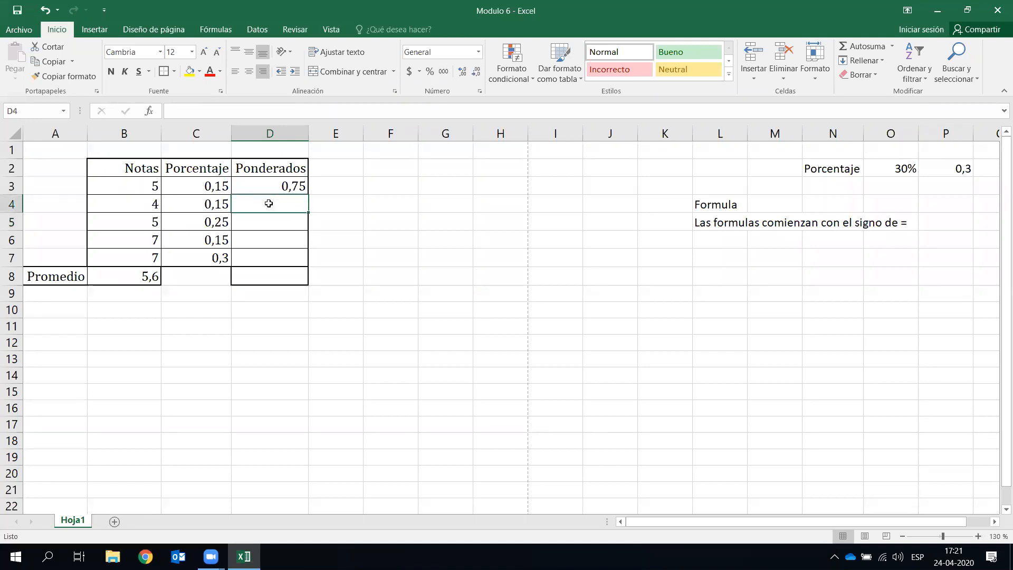
{"action": "left_click", "coordinate": [49, 556]}
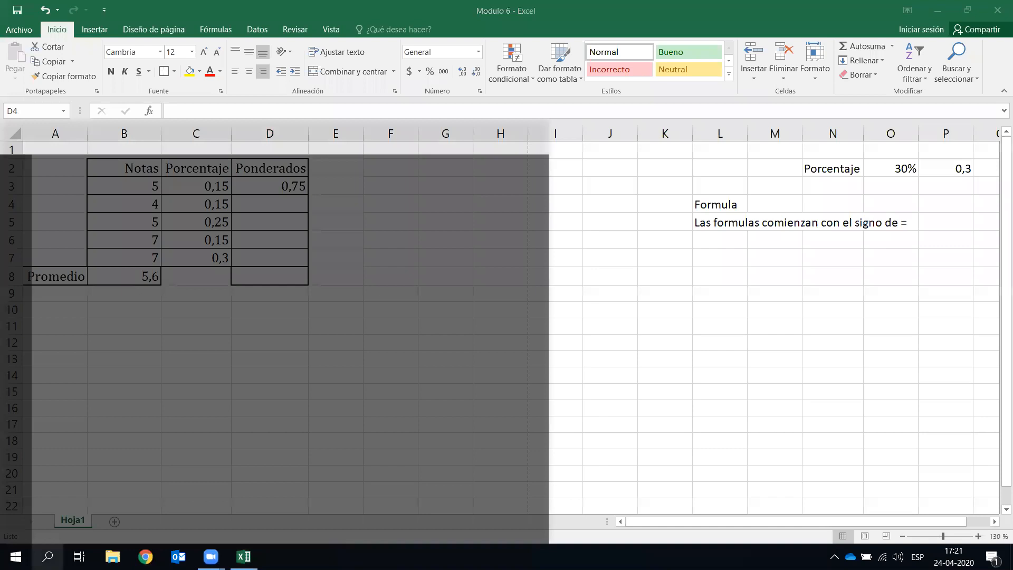
- With the Magnifier at 200%, fill the D3 formula down D3:D7 to get 0,6, 1,25, 1,05, 2,1
{"action": "key", "text": "Return"}
{"action": "left_click", "coordinate": [100, 308]}
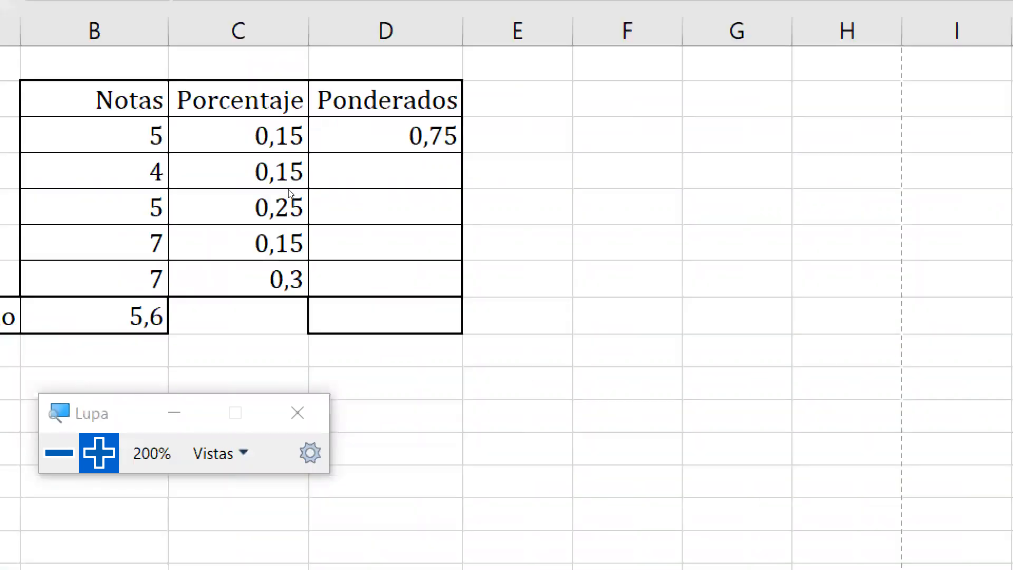
{"action": "left_click", "coordinate": [277, 187]}
{"action": "key", "text": "Up"}
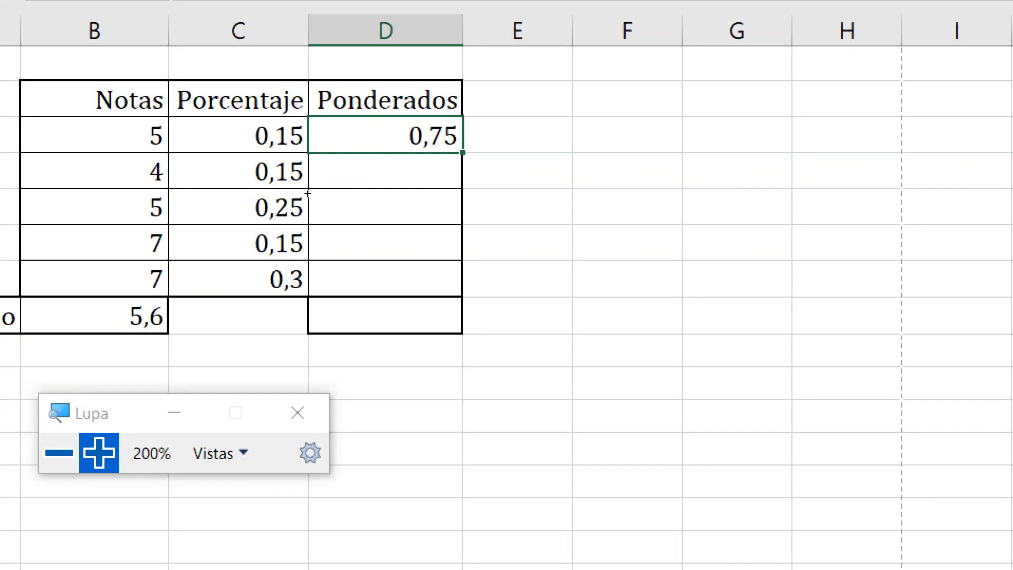
{"action": "key", "text": "shift+Down"}
{"action": "key", "text": "shift+Down"}
{"action": "key", "text": "shift+Down"}
{"action": "key", "text": "shift+Down"}
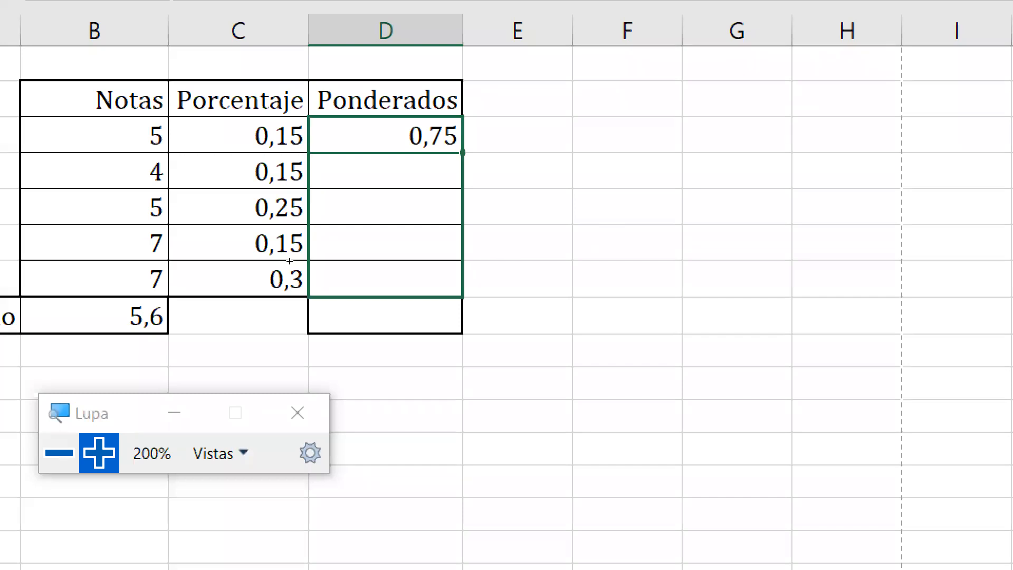
{"action": "key", "text": "ctrl+d"}
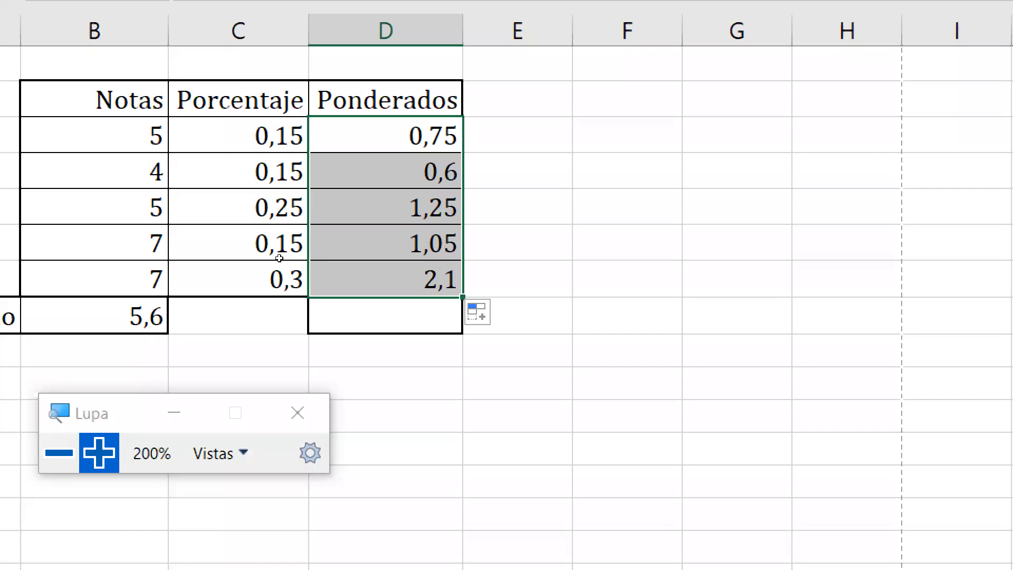
{"action": "key", "text": "ctrl+z"}
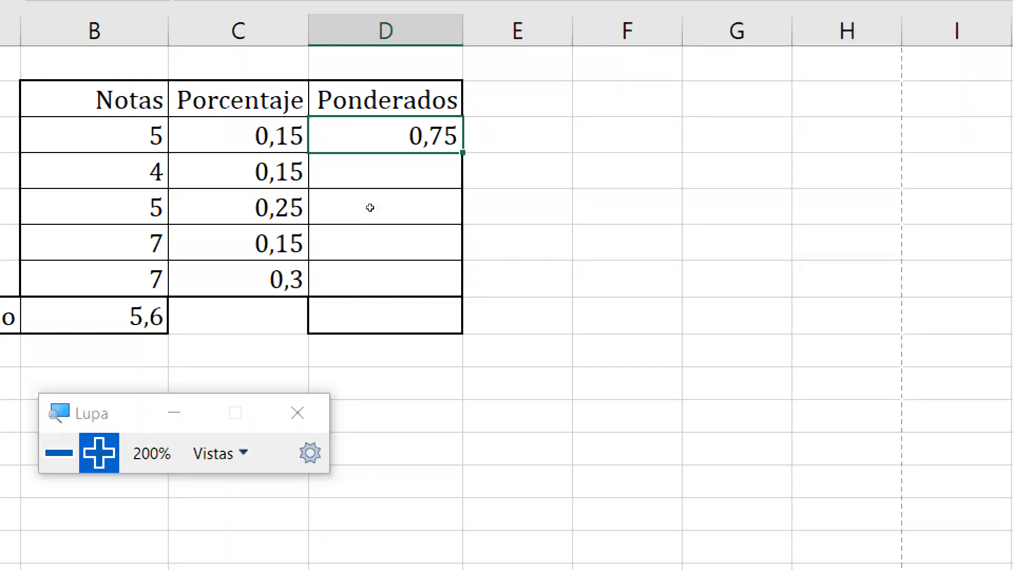
{"action": "left_click", "coordinate": [396, 135]}
{"action": "left_click_drag", "start_coordinate": [308, 194], "coordinate": [302, 257]}
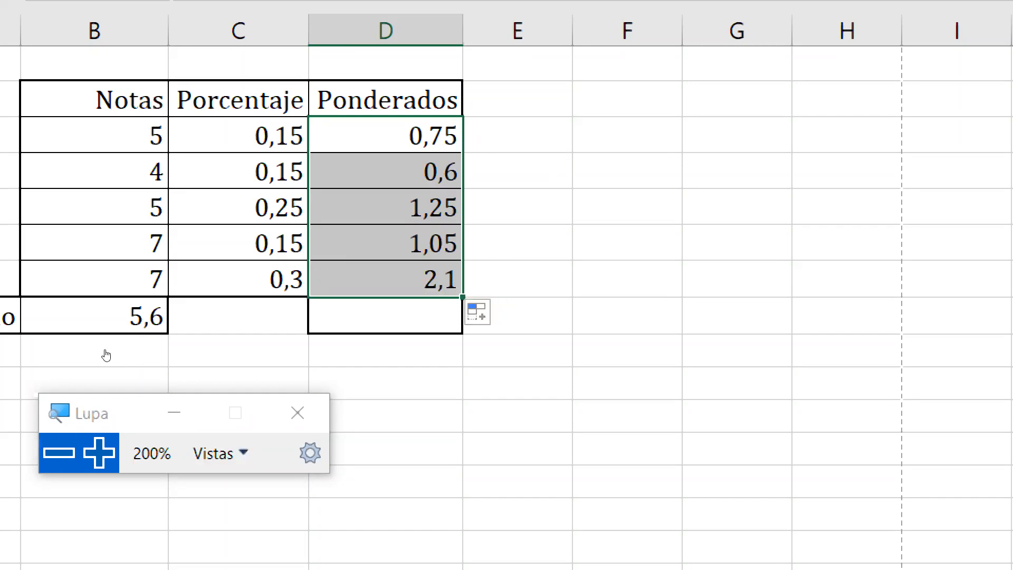
{"action": "left_click", "coordinate": [58, 452]}
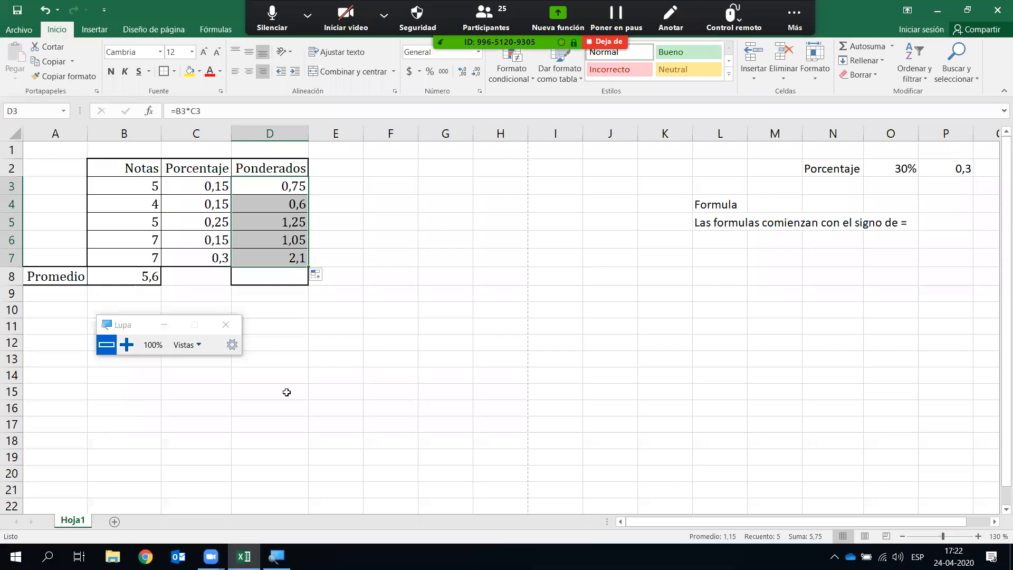
- Enter =D3+D4+D5+D6+D7 in D8 to total the weighted grades to 5,75
{"action": "left_click", "coordinate": [336, 358]}
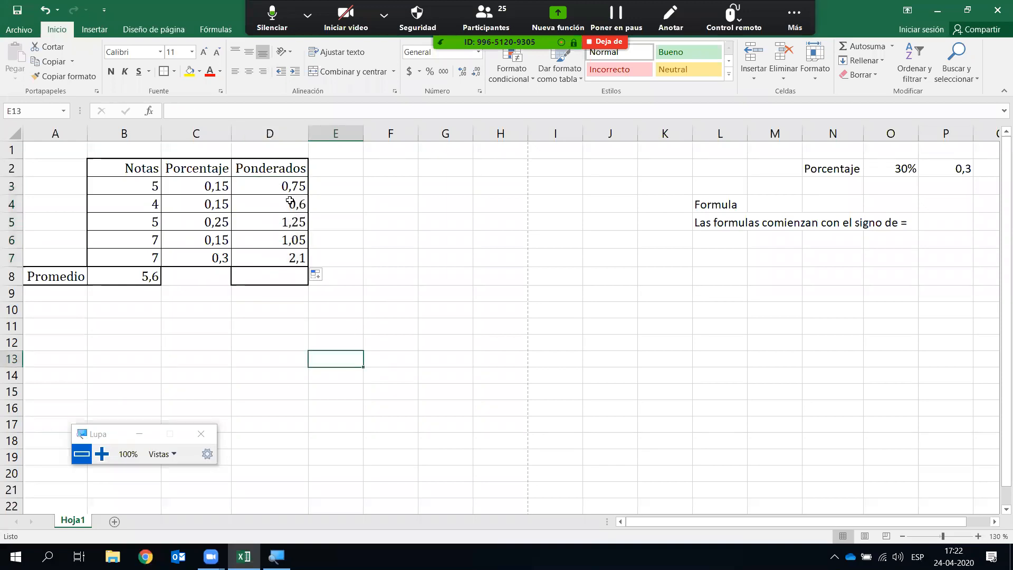
{"action": "left_click", "coordinate": [268, 275]}
{"action": "type", "text": "="}
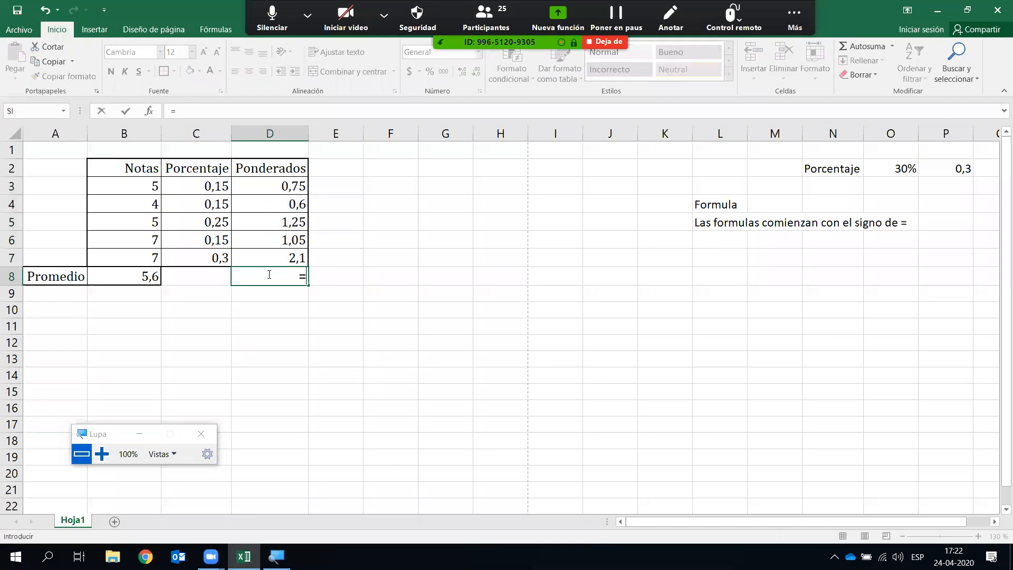
{"action": "left_click", "coordinate": [287, 187]}
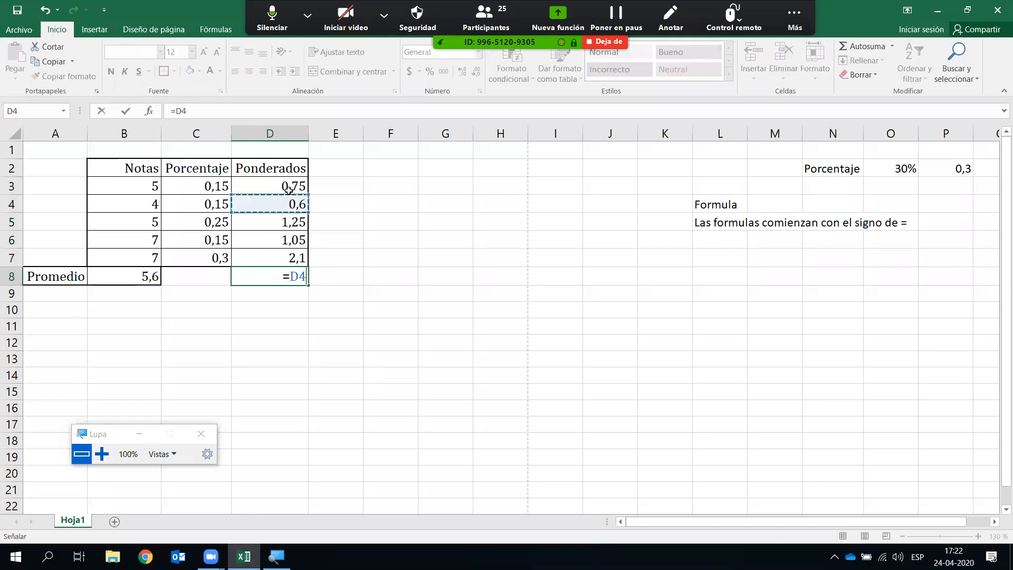
{"action": "type", "text": "+"}
{"action": "left_click", "coordinate": [285, 203]}
{"action": "type", "text": "+"}
{"action": "left_click", "coordinate": [285, 219]}
{"action": "type", "text": "+"}
{"action": "left_click", "coordinate": [290, 239]}
{"action": "type", "text": "+"}
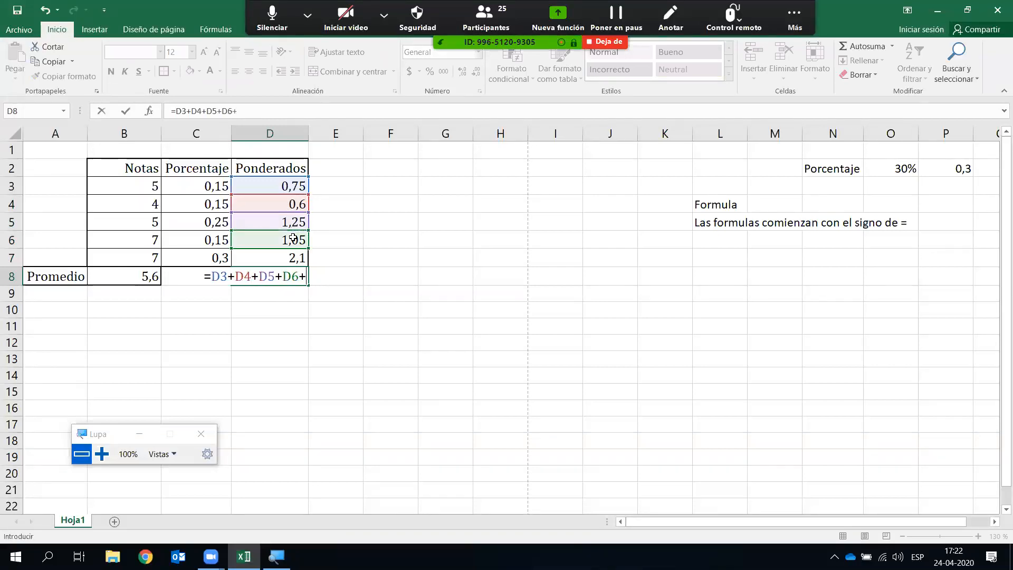
{"action": "left_click", "coordinate": [297, 258]}
{"action": "key", "text": "Return"}
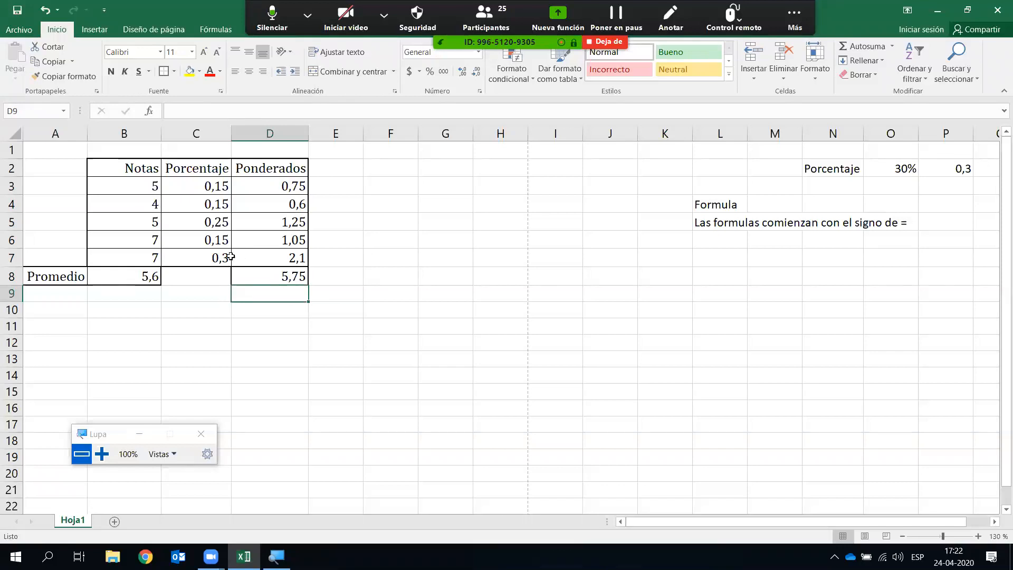
- Change the last grade in B7 to 1 to watch the results update, then restore it to 7
{"action": "left_click", "coordinate": [156, 258]}
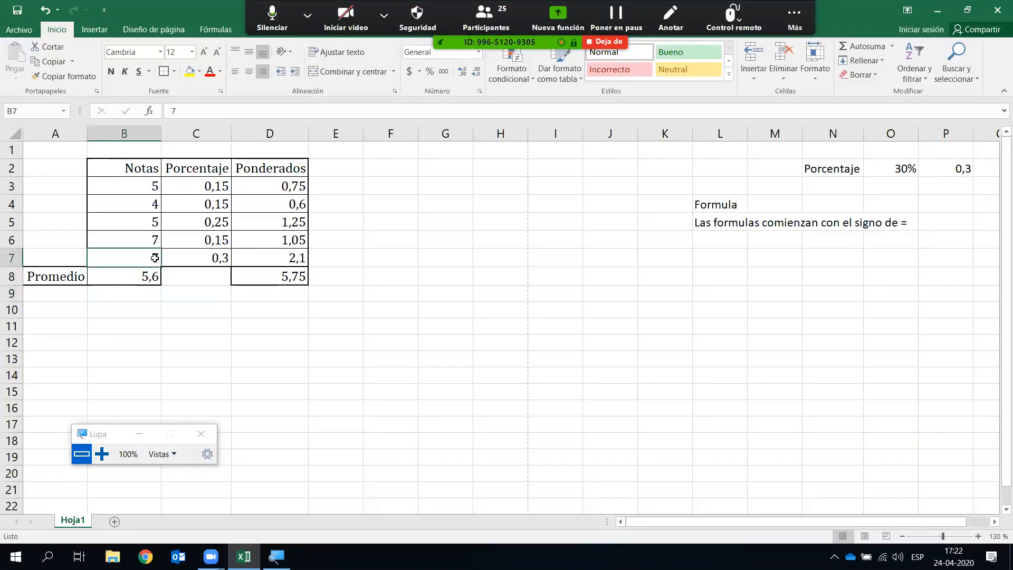
{"action": "type", "text": "1"}
{"action": "key", "text": "Return"}
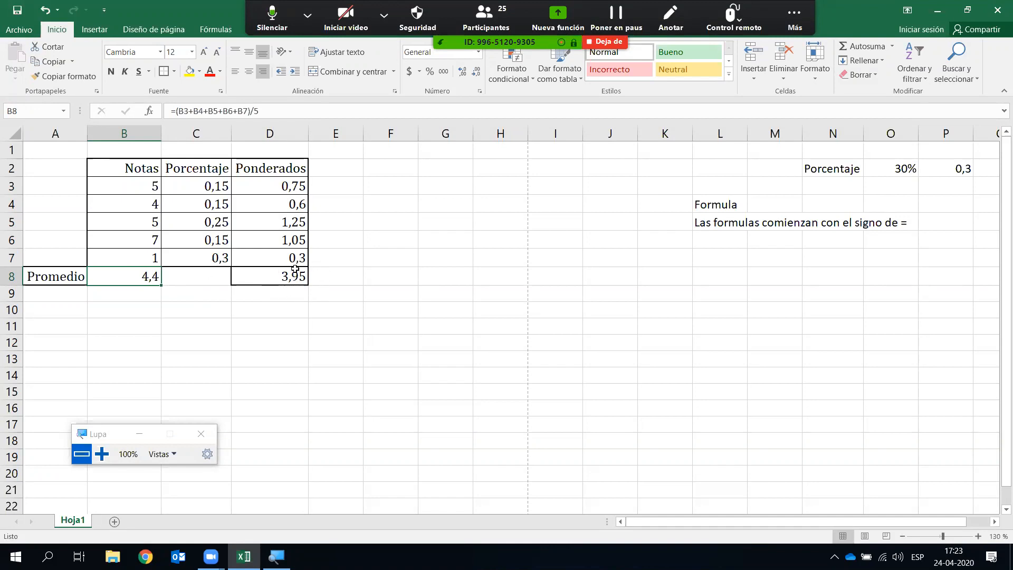
{"action": "left_click", "coordinate": [151, 258]}
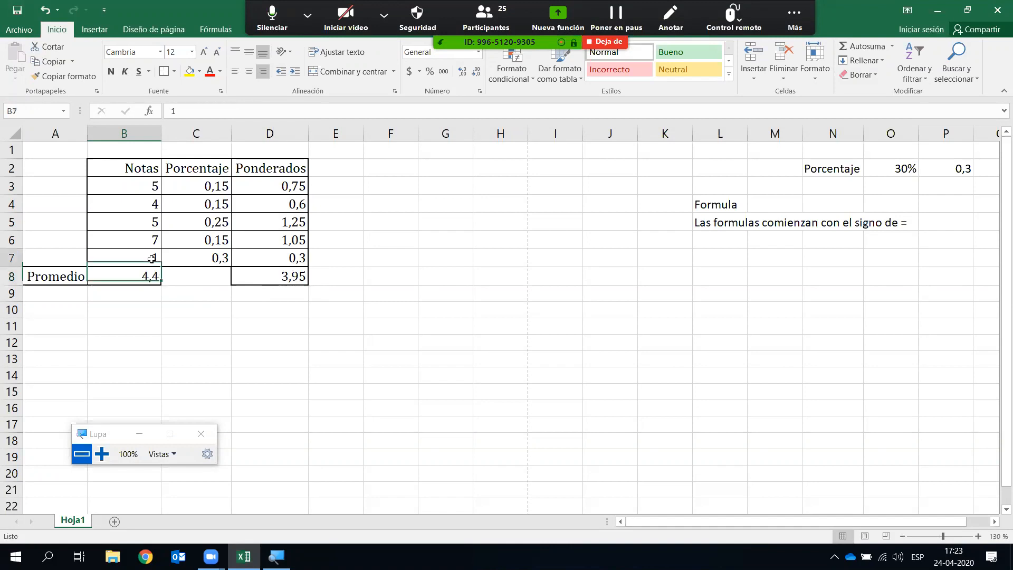
{"action": "type", "text": "7"}
{"action": "key", "text": "Return"}
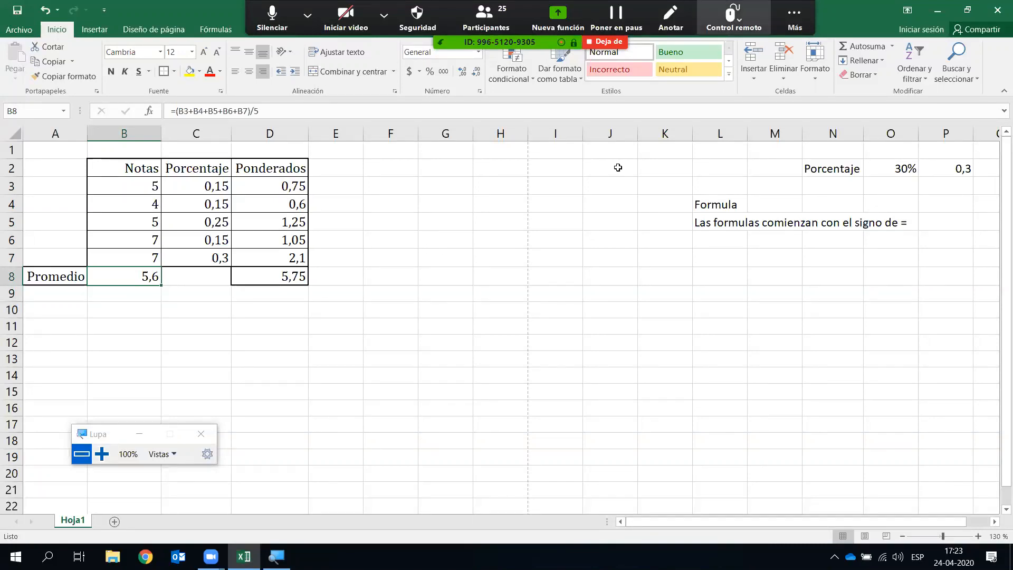
- Bring up the Zoom meeting's group chat window over the spreadsheet
{"action": "left_click", "coordinate": [794, 19]}
{"action": "left_click", "coordinate": [734, 191]}
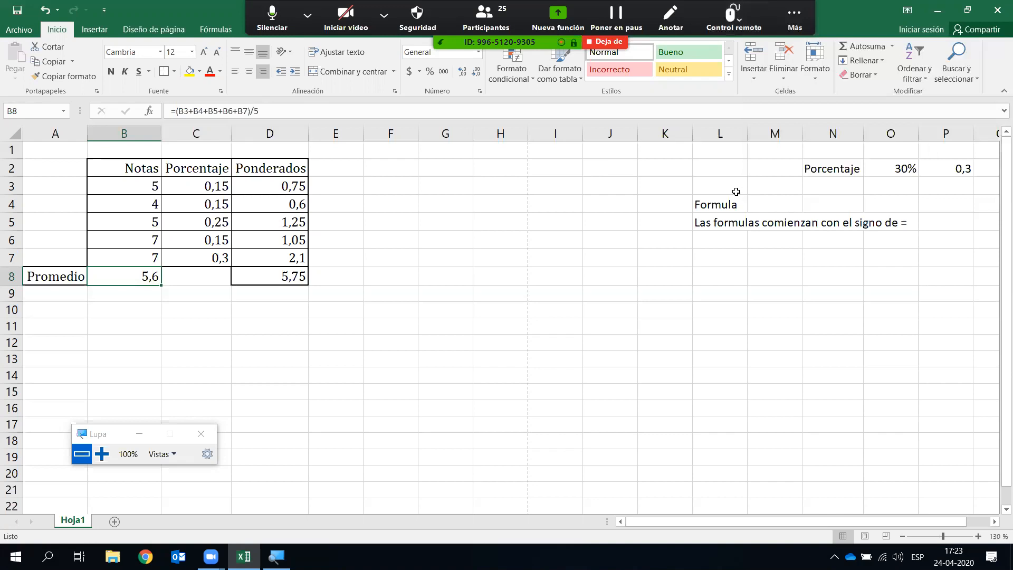
{"action": "key", "text": "alt+Tab"}
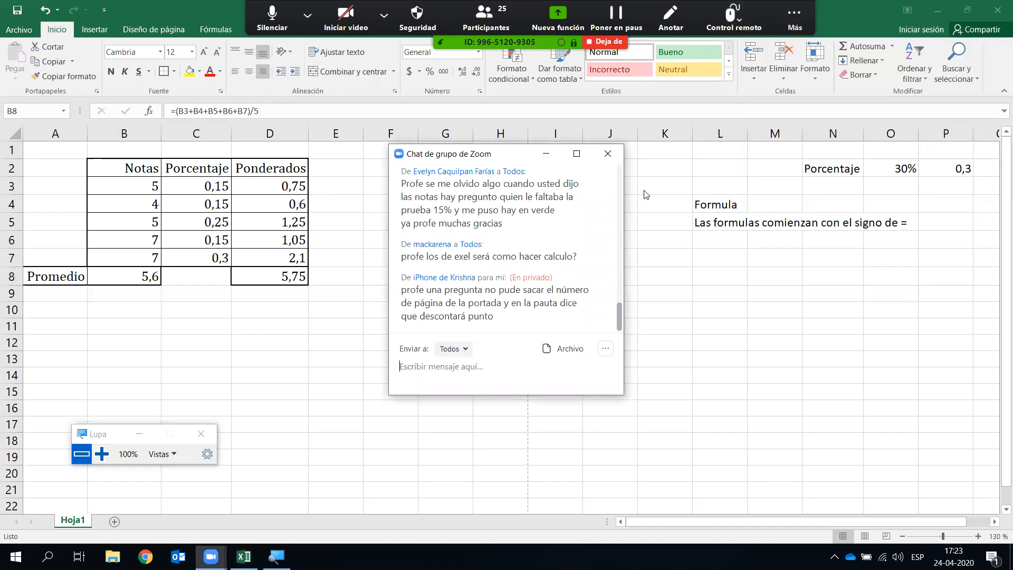
- Erase the green annotation line at lower right with Zoom's eraser, close the annotation tools, and reselect D3
{"action": "left_click_drag", "start_coordinate": [583, 151], "coordinate": [645, 191]}
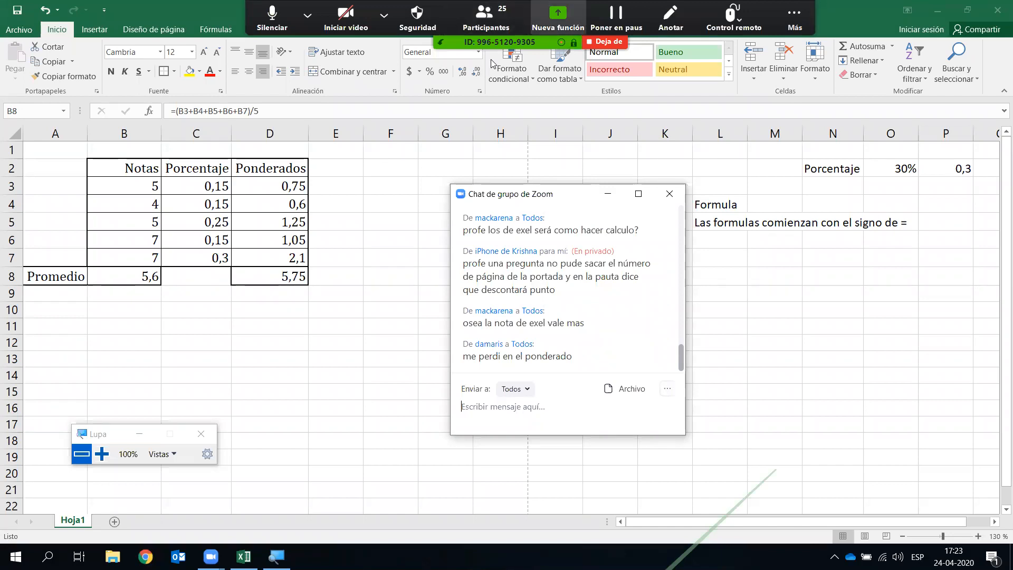
{"action": "left_click", "coordinate": [527, 74]}
{"action": "mouse_move", "coordinate": [689, 488]}
{"action": "left_mouse_down"}
{"action": "mouse_move", "coordinate": [770, 541]}
{"action": "mouse_move", "coordinate": [756, 536]}
{"action": "left_mouse_up"}
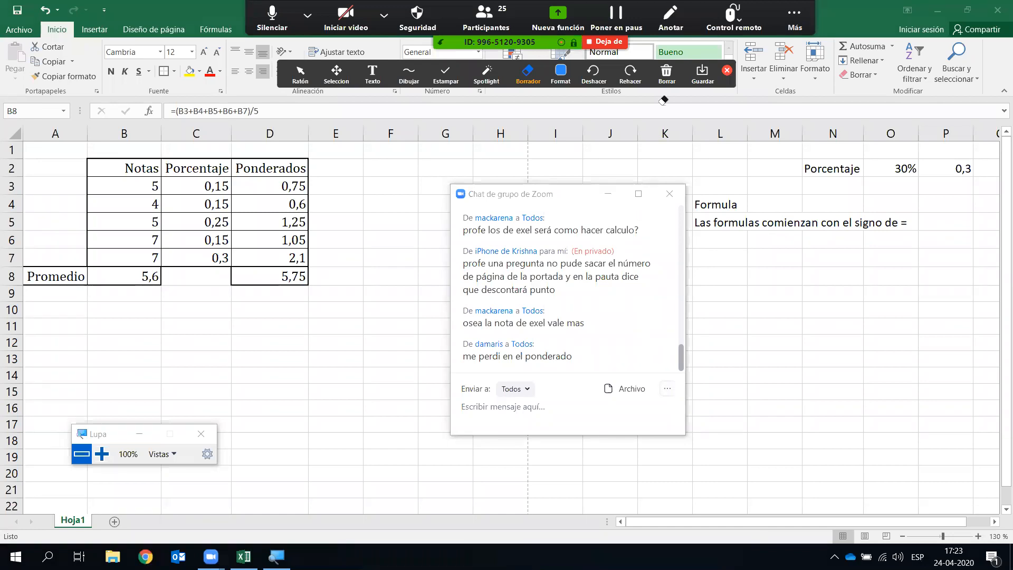
{"action": "left_click", "coordinate": [726, 70]}
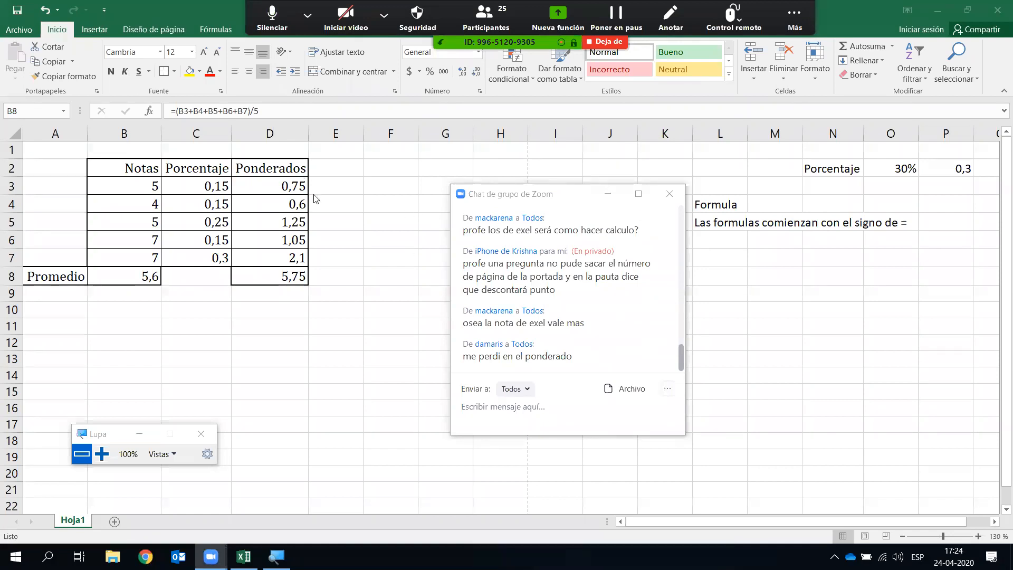
{"action": "left_click", "coordinate": [268, 186]}
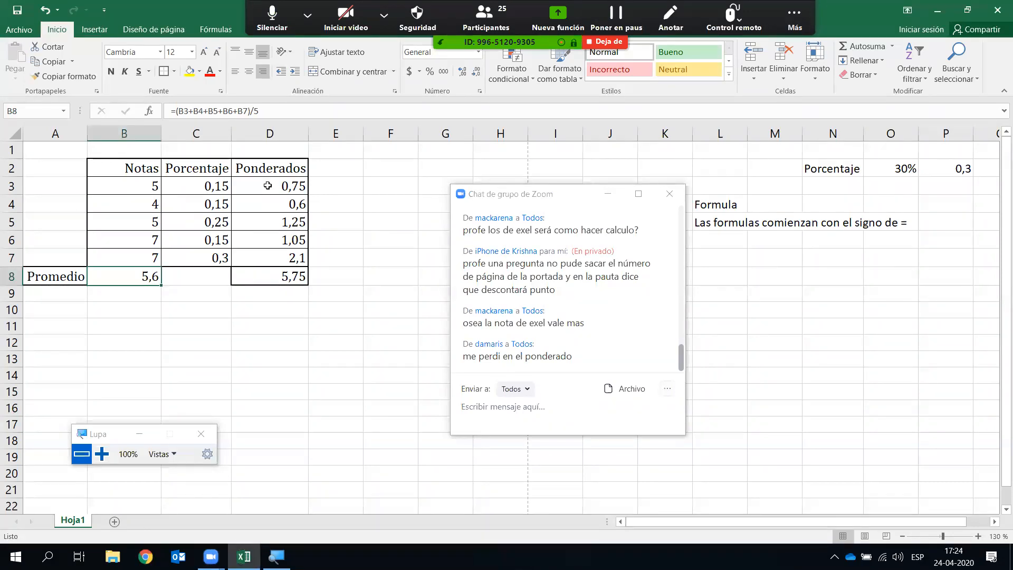
{"action": "left_click", "coordinate": [267, 185]}
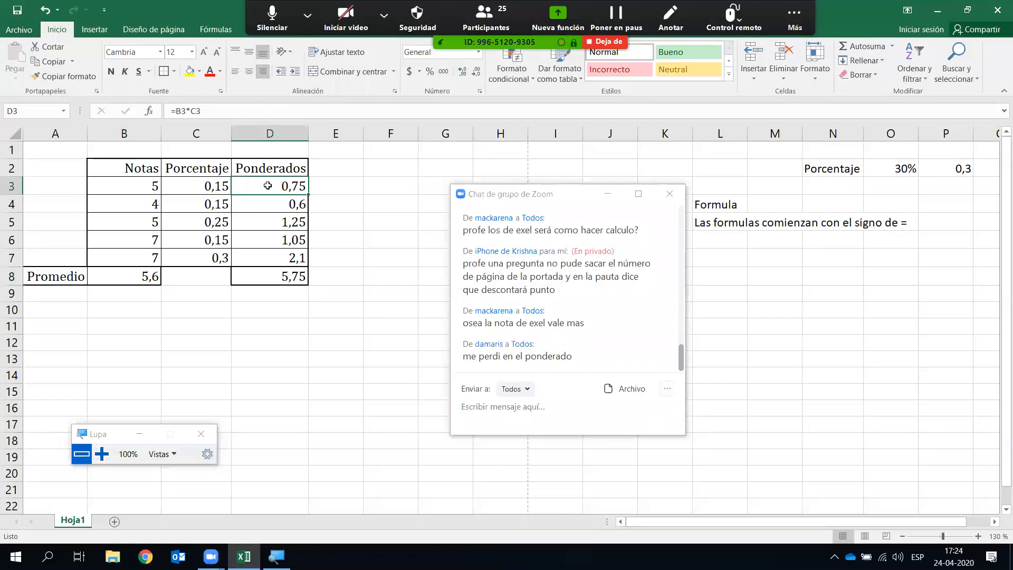
- Delete the Ponderados values in D3 through D7, leaving the D8 total at 0
{"action": "key", "text": "shift+Down"}
{"action": "key", "text": "shift+Down"}
{"action": "key", "text": "shift+Down"}
{"action": "key", "text": "shift+Down"}
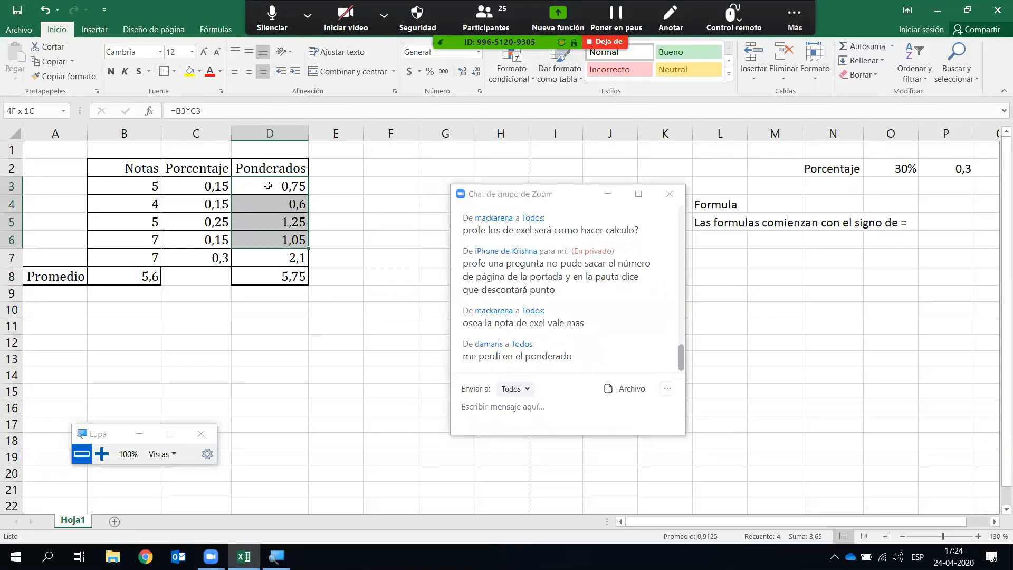
{"action": "key", "text": "BackSpace"}
{"action": "key", "text": "Escape"}
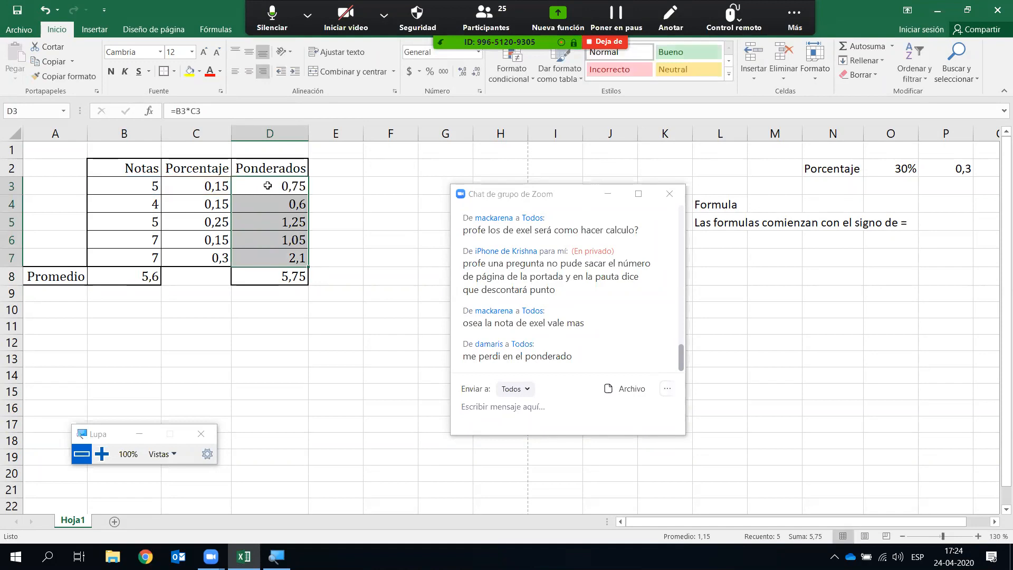
{"action": "key", "text": "Delete"}
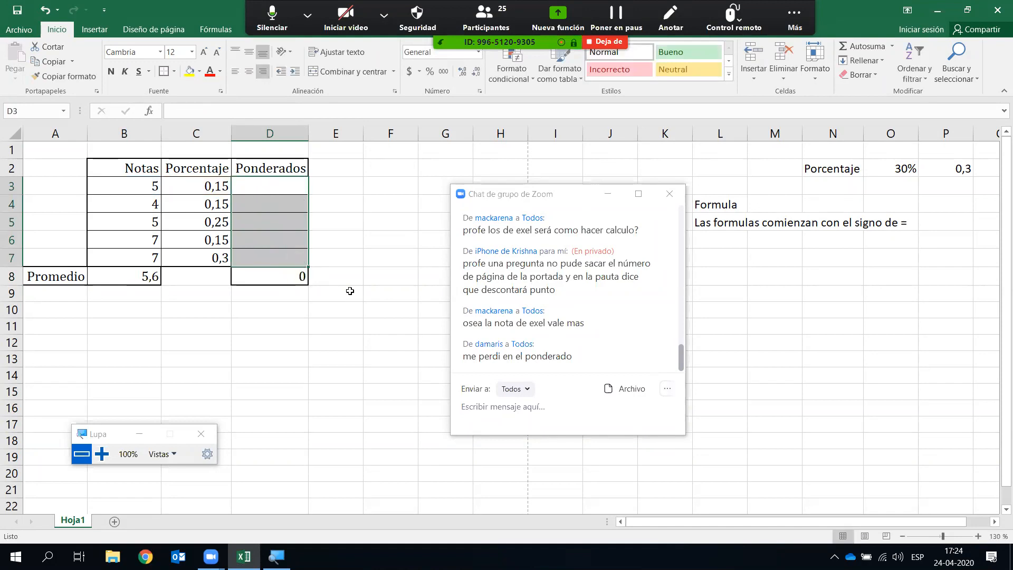
{"action": "left_click", "coordinate": [398, 260]}
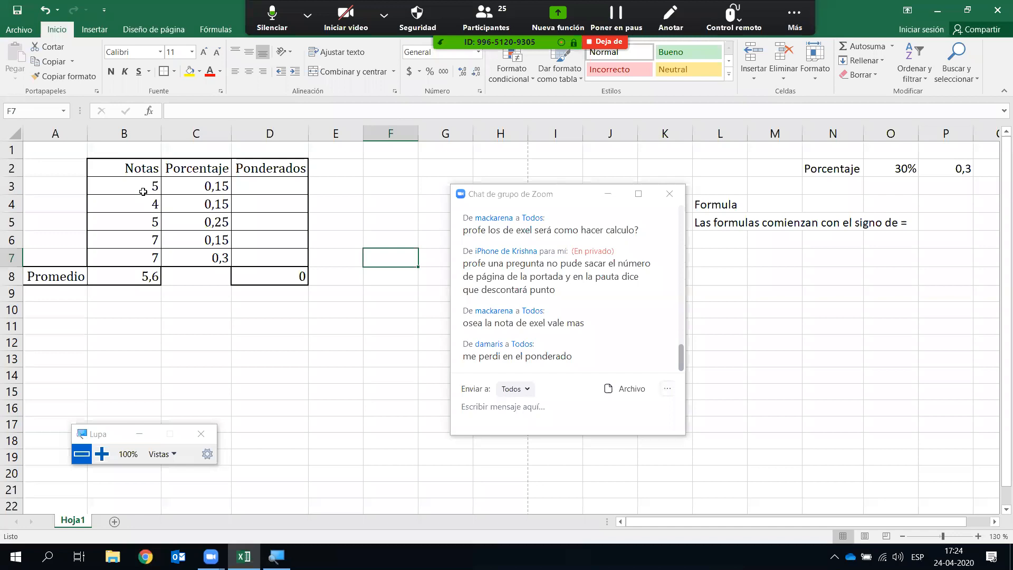
{"action": "left_click", "coordinate": [254, 187]}
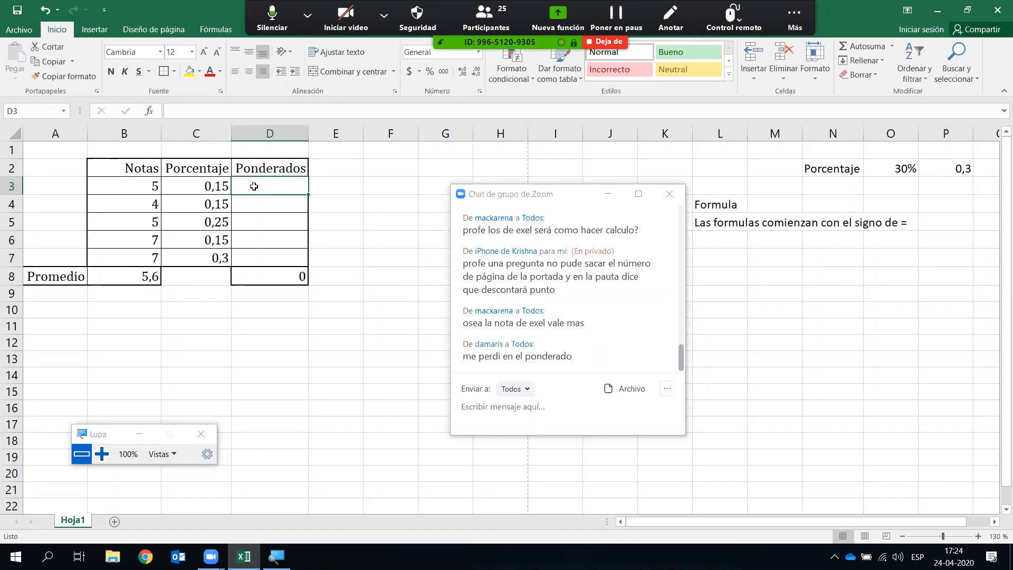
- Enter the formula =B3*C3 in D3 and enlarge the screen magnification to 200%
{"action": "type", "text": "="}
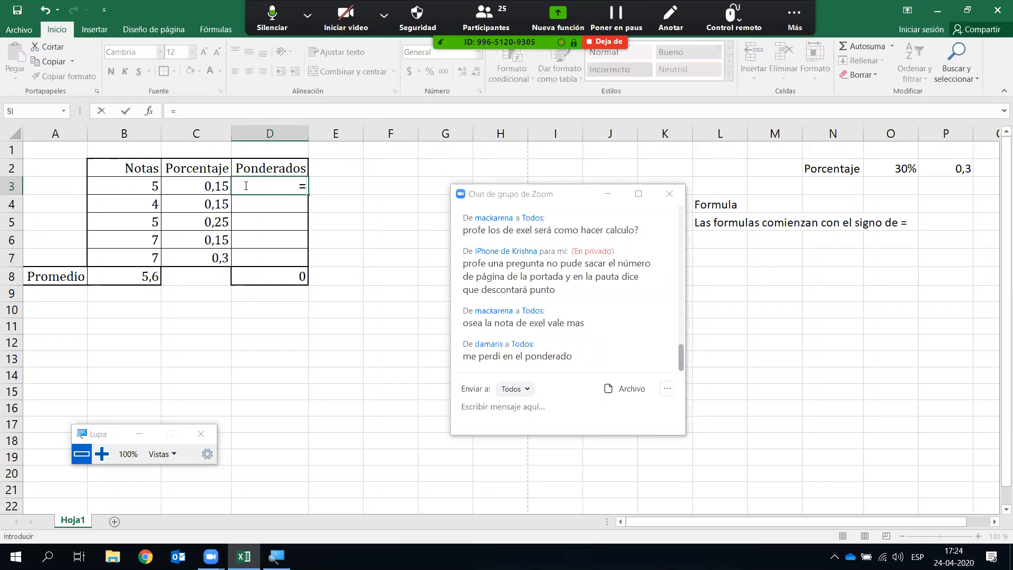
{"action": "left_click", "coordinate": [143, 185]}
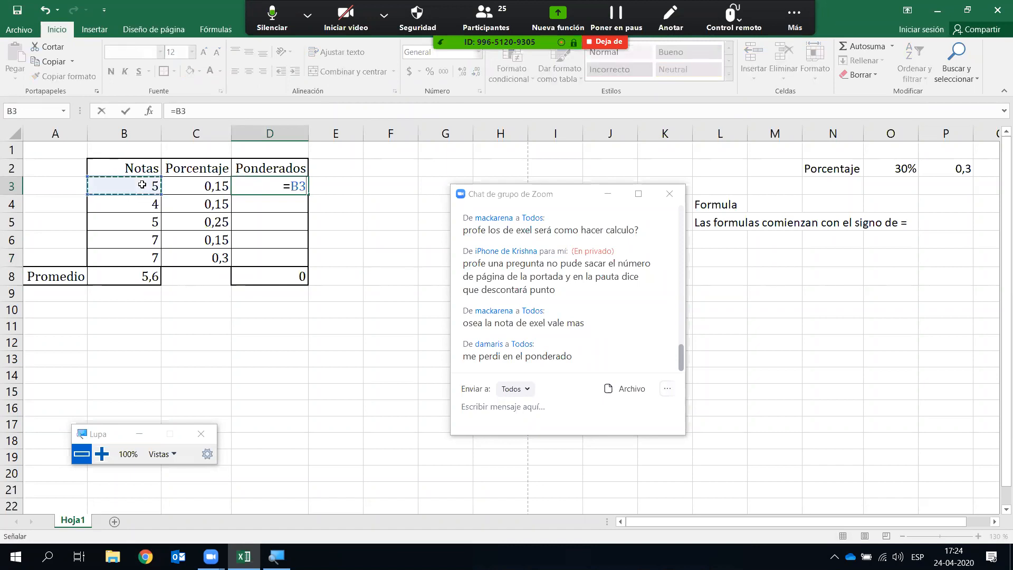
{"action": "type", "text": "*"}
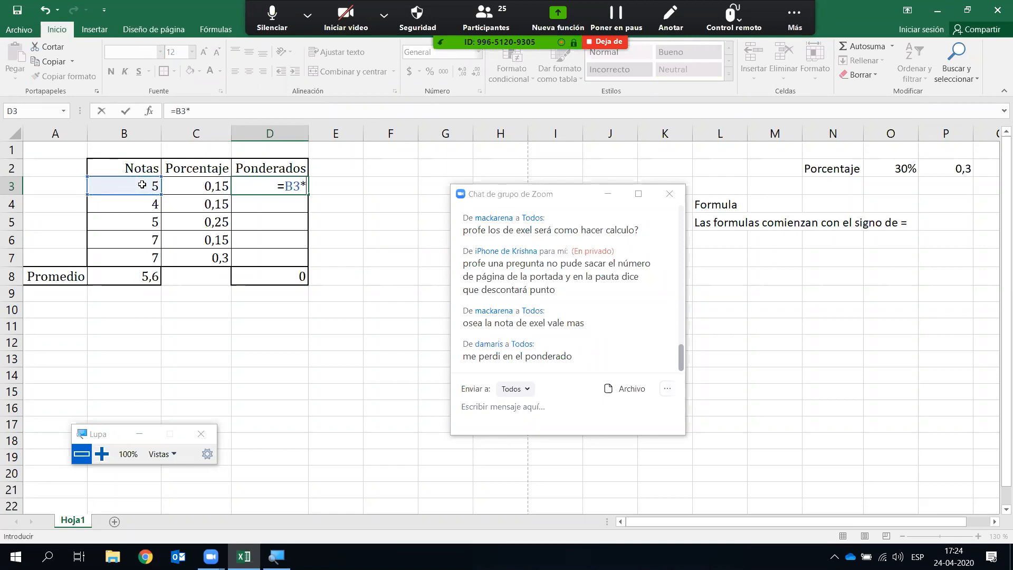
{"action": "left_click", "coordinate": [101, 454]}
{"action": "key", "text": "super+plus"}
{"action": "key", "text": "Left"}
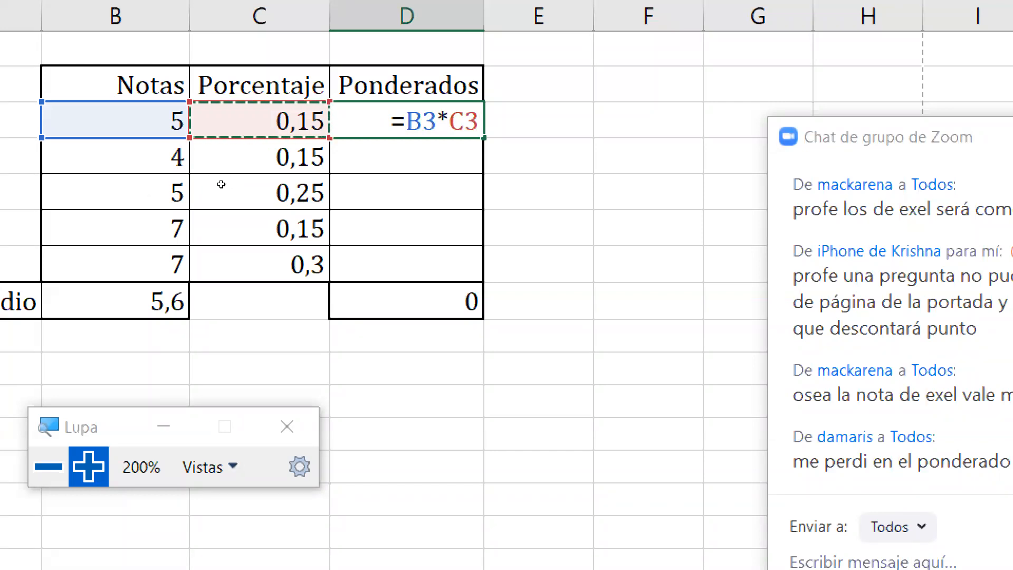
{"action": "key", "text": "Return"}
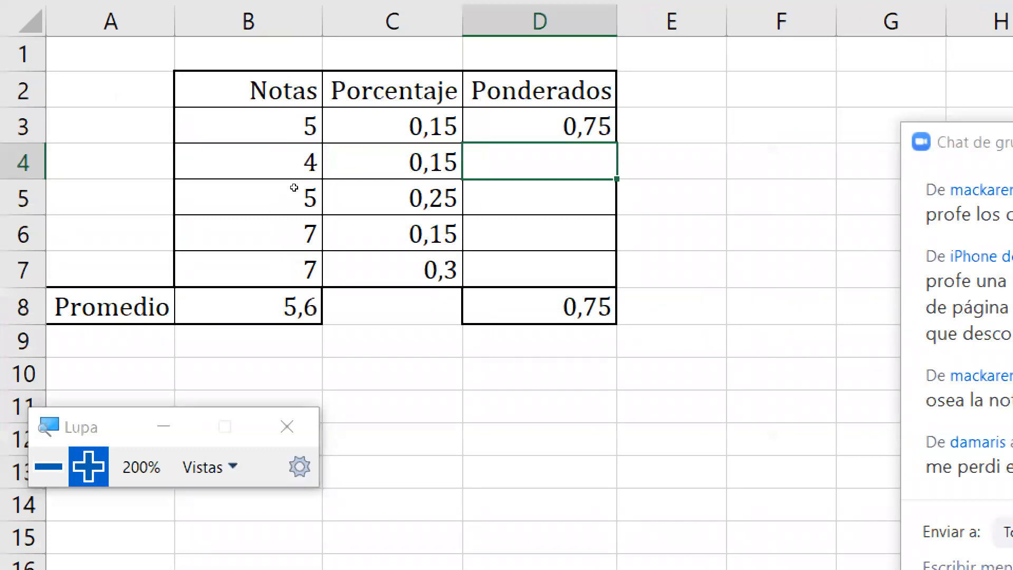
- Fill the D3 formula down through D7 so the Ponderados total returns to 5,75
{"action": "key", "text": "Up"}
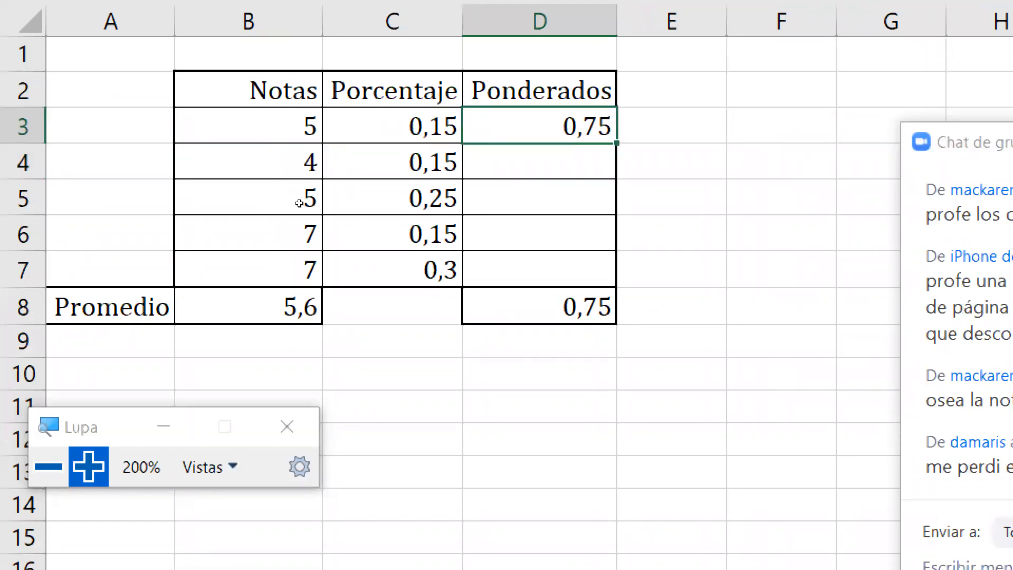
{"action": "key", "text": "shift+Down"}
{"action": "key", "text": "shift+Down"}
{"action": "key", "text": "shift+Down"}
{"action": "key", "text": "shift+Down"}
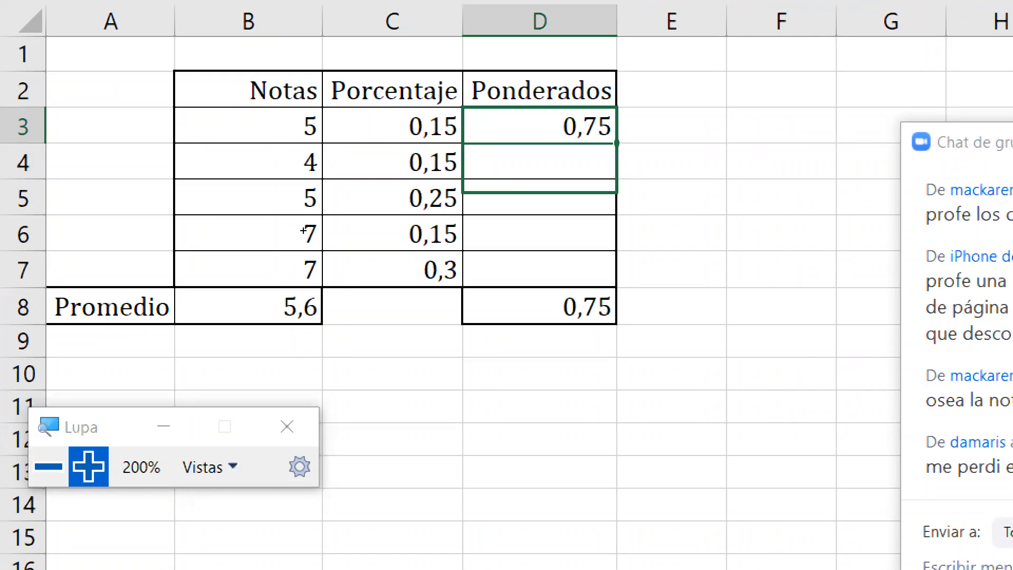
{"action": "key", "text": "ctrl+j"}
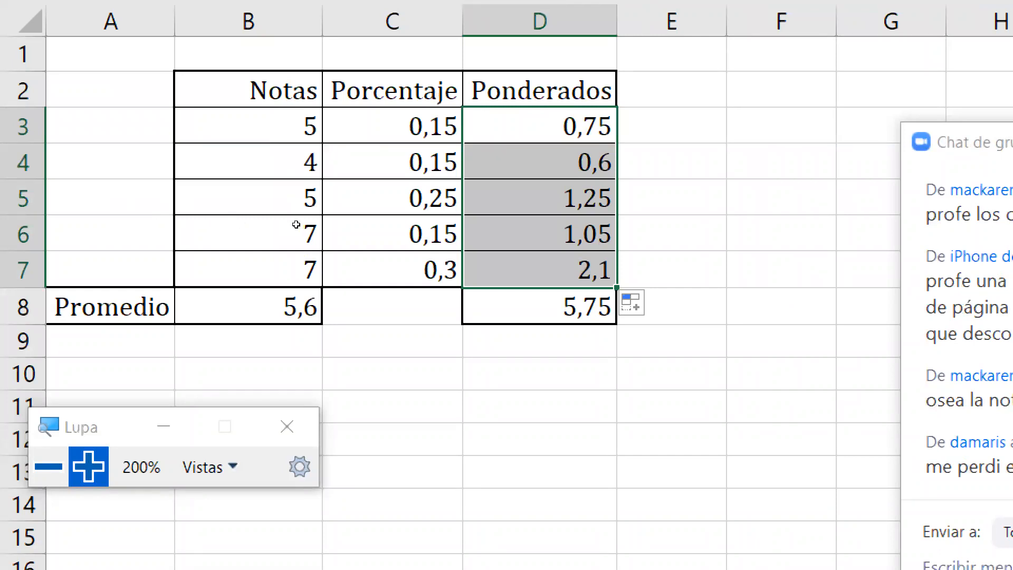
{"action": "key", "text": "Right"}
{"action": "key", "text": "Down"}
{"action": "key", "text": "Down"}
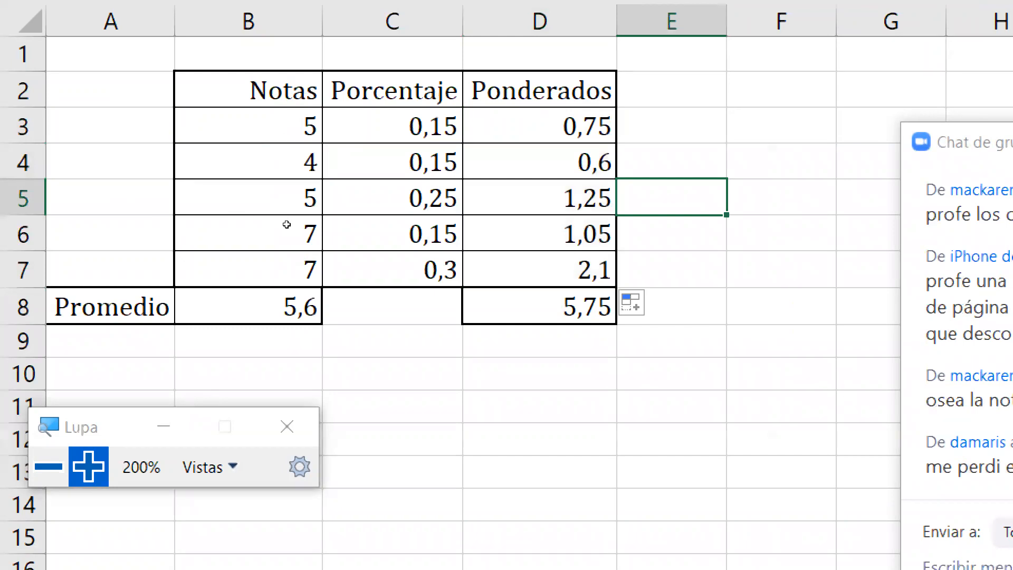
{"action": "key", "text": "Left"}
{"action": "key", "text": "Up"}
{"action": "key", "text": "Up"}
{"action": "key", "text": "shift+Down"}
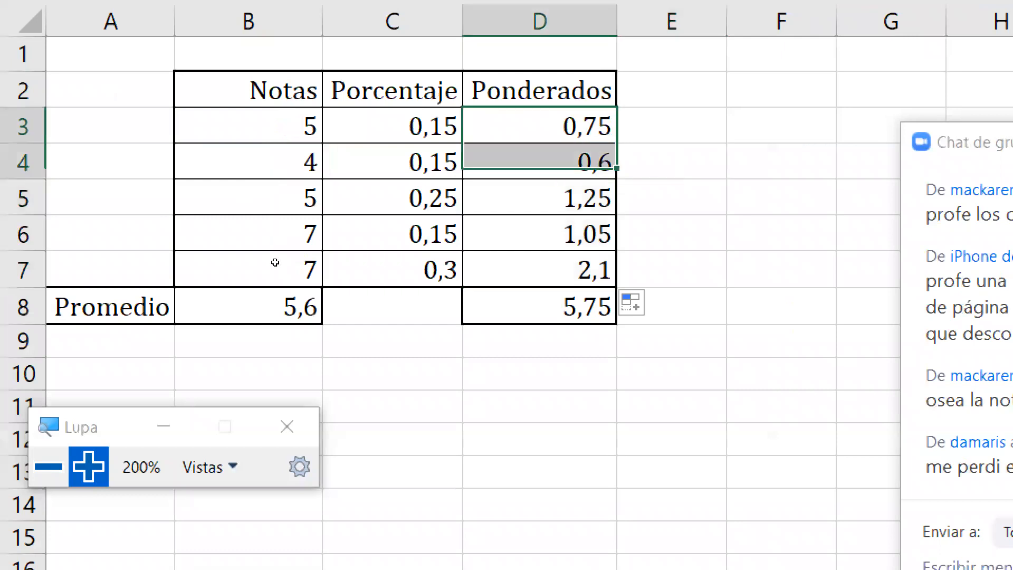
{"action": "key", "text": "shift+Down"}
{"action": "key", "text": "shift+Down"}
{"action": "key", "text": "shift+Down"}
{"action": "key", "text": "shift+Down"}
{"action": "key", "text": "shift+Up"}
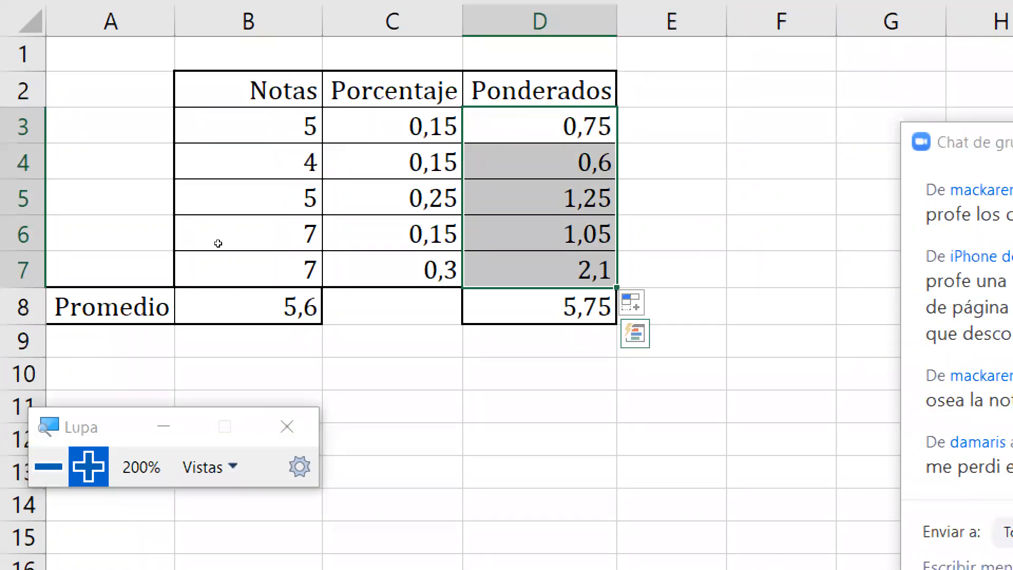
{"action": "key", "text": "F2"}
- Return the screen magnification to 100% while D3 shows =B3*C3
{"action": "left_click", "coordinate": [48, 466]}
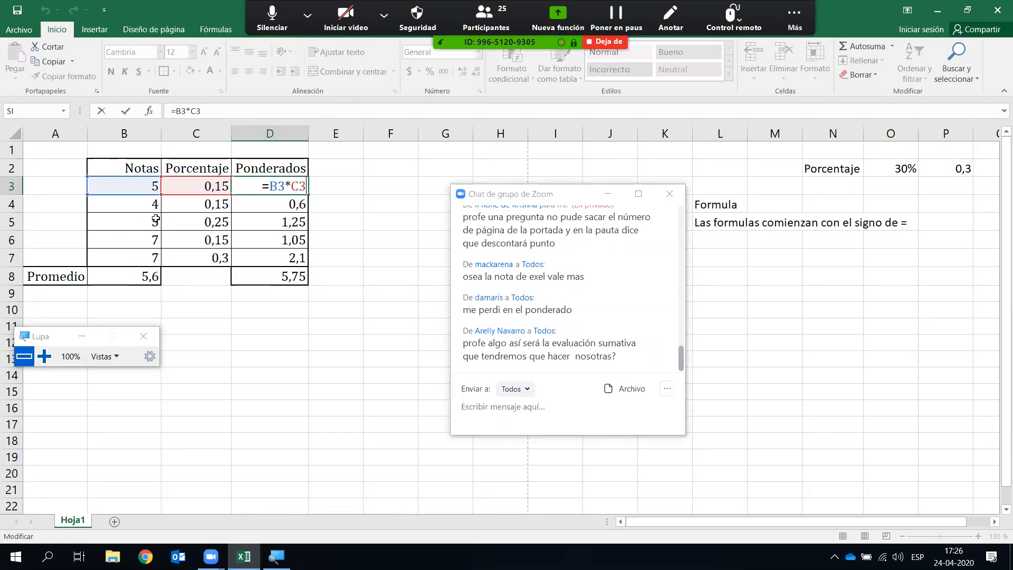
- Try a grade of 1 in B7, then restore it to 7
{"action": "left_click", "coordinate": [149, 257]}
{"action": "type", "text": "1"}
{"action": "key", "text": "Return"}
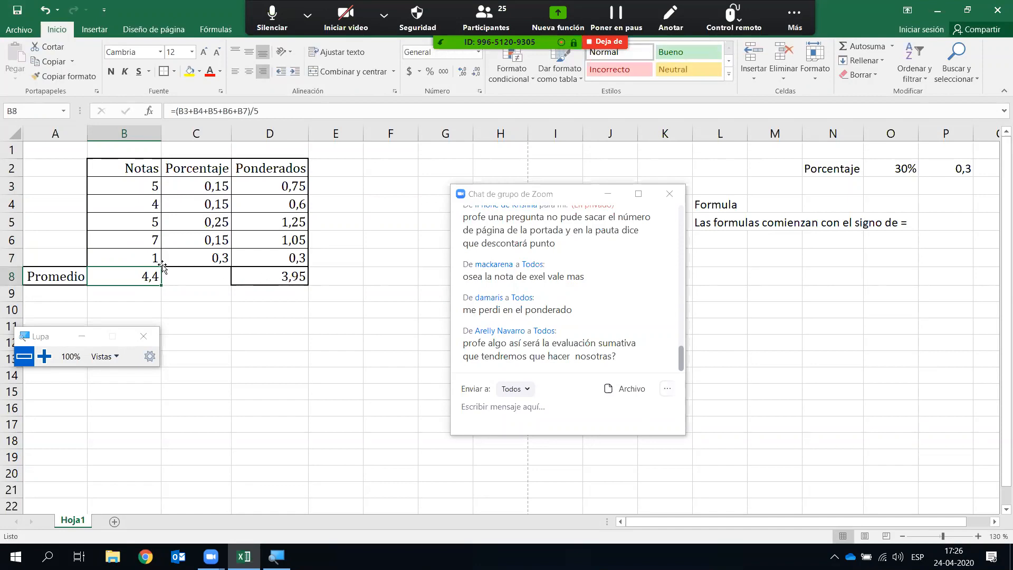
{"action": "left_click", "coordinate": [146, 258]}
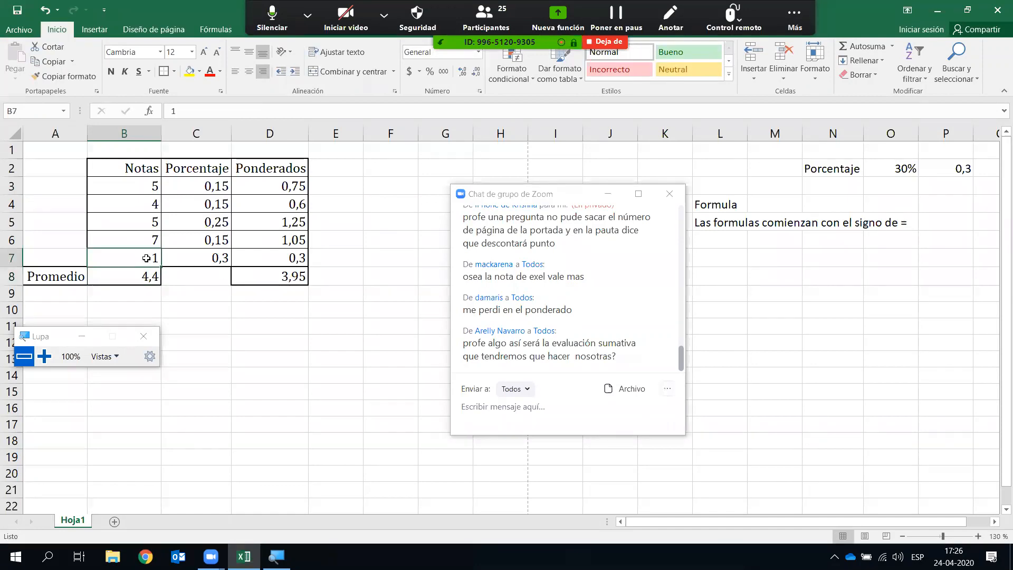
{"action": "type", "text": "7"}
{"action": "key", "text": "Return"}
- Change the first grade in B3 to 1
{"action": "left_click", "coordinate": [150, 187]}
{"action": "type", "text": "1"}
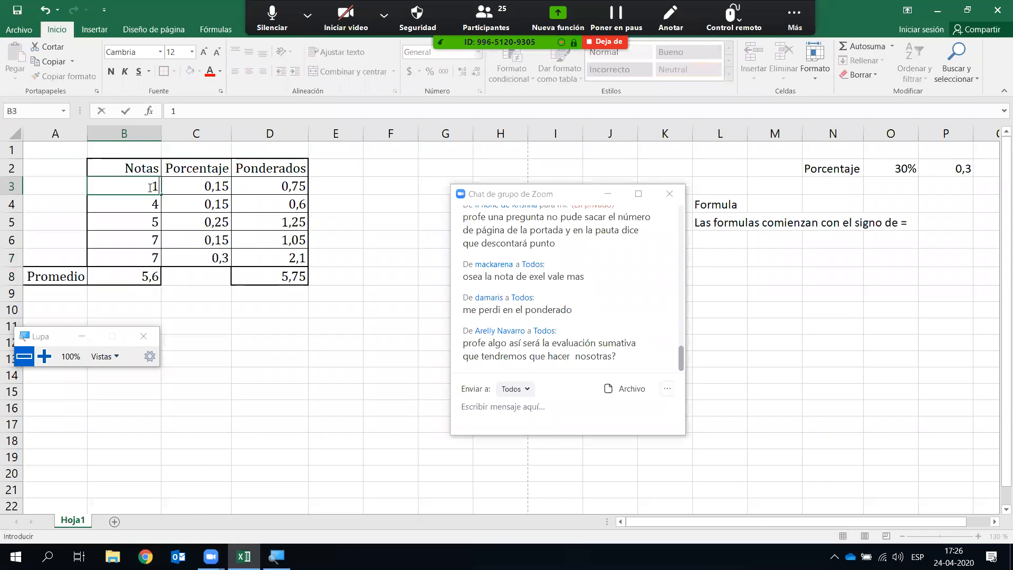
{"action": "key", "text": "Return"}
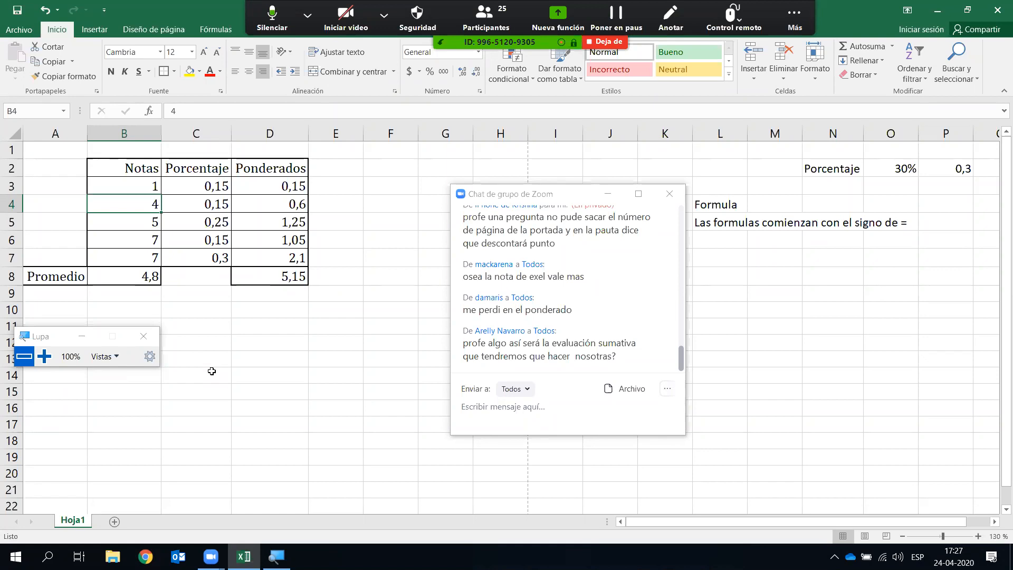
{"action": "left_click_drag", "start_coordinate": [266, 187], "coordinate": [264, 262]}
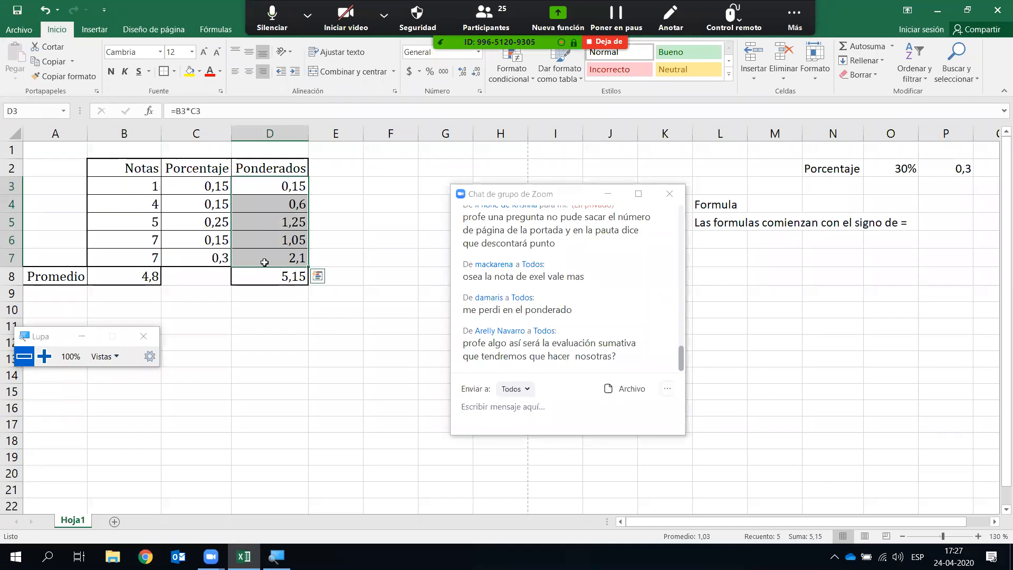
{"action": "left_click", "coordinate": [373, 228]}
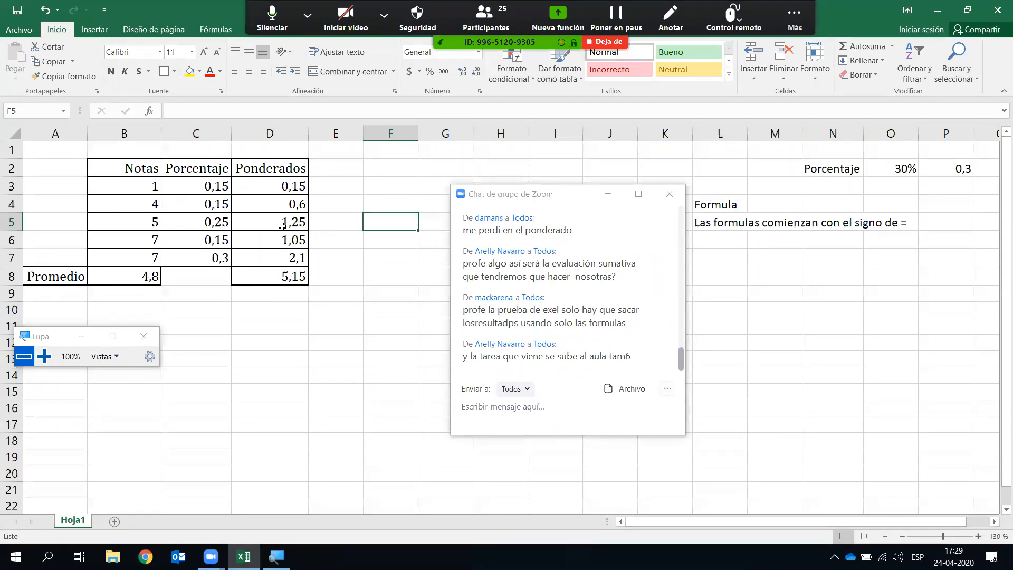
{"action": "left_click_drag", "start_coordinate": [143, 168], "coordinate": [288, 278]}
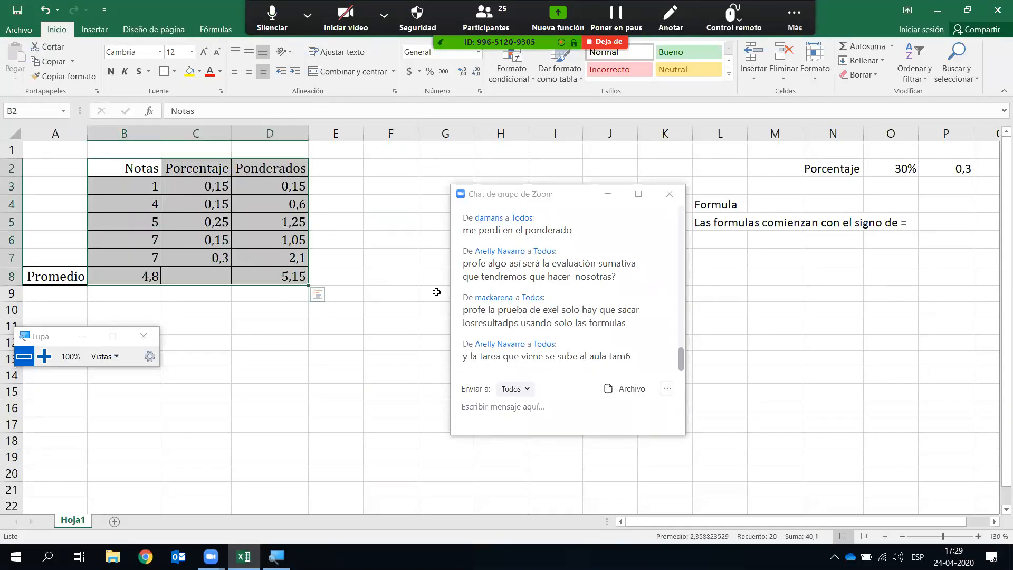
{"action": "left_click", "coordinate": [503, 406]}
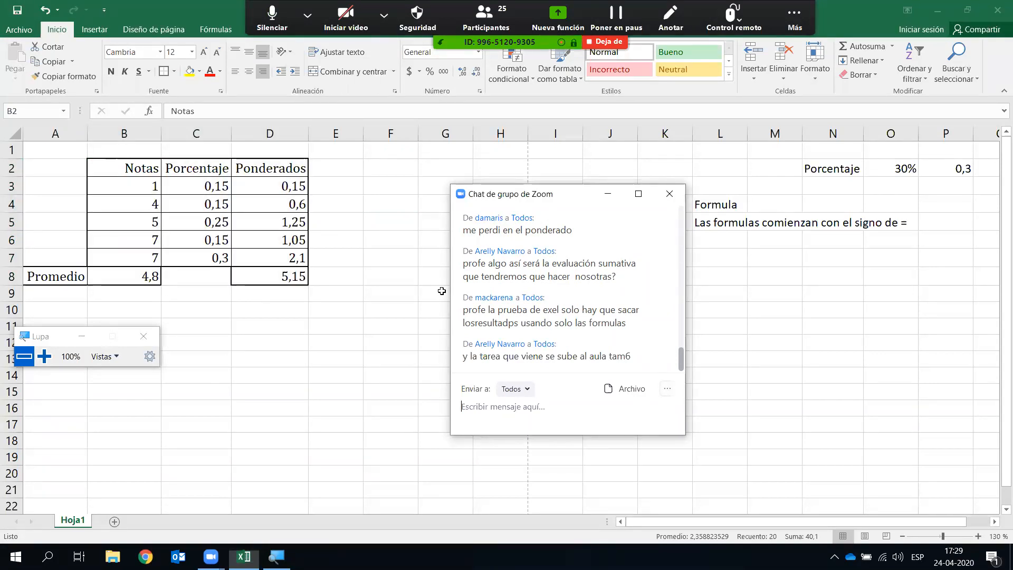
{"action": "left_click_drag", "start_coordinate": [554, 194], "coordinate": [798, 190]}
{"action": "left_click", "coordinate": [852, 190]}
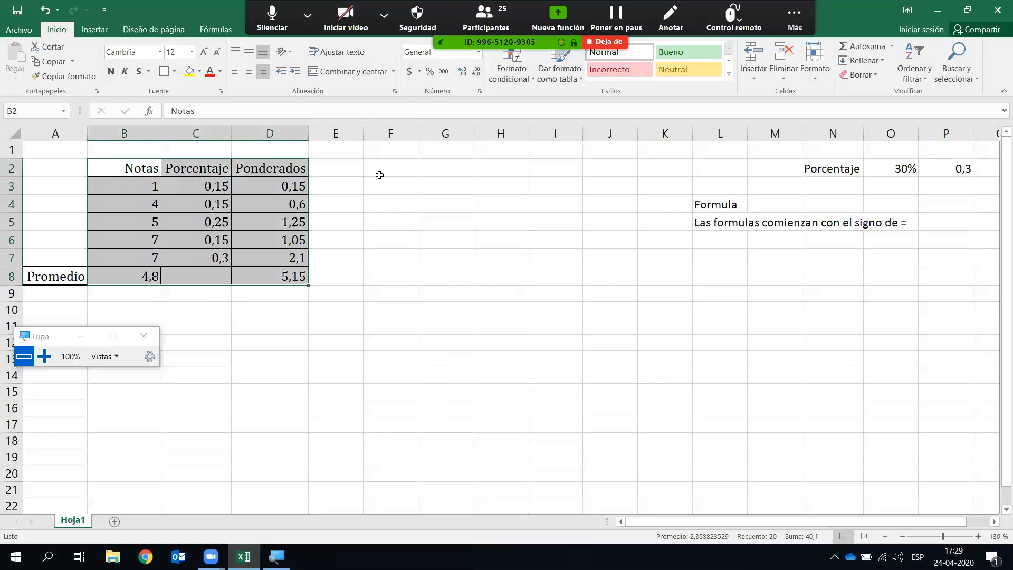
- Enter the headers 'Nota mas alta' in E2 and 'Nota mas Baja' in F2
{"action": "left_click", "coordinate": [335, 164]}
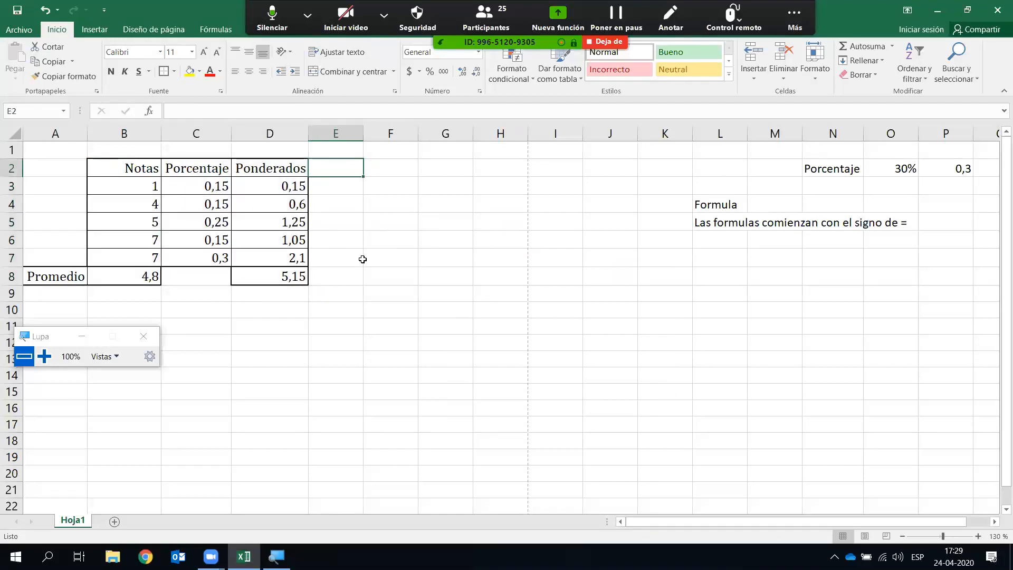
{"action": "type", "text": "Maximo"}
{"action": "key", "text": "Return"}
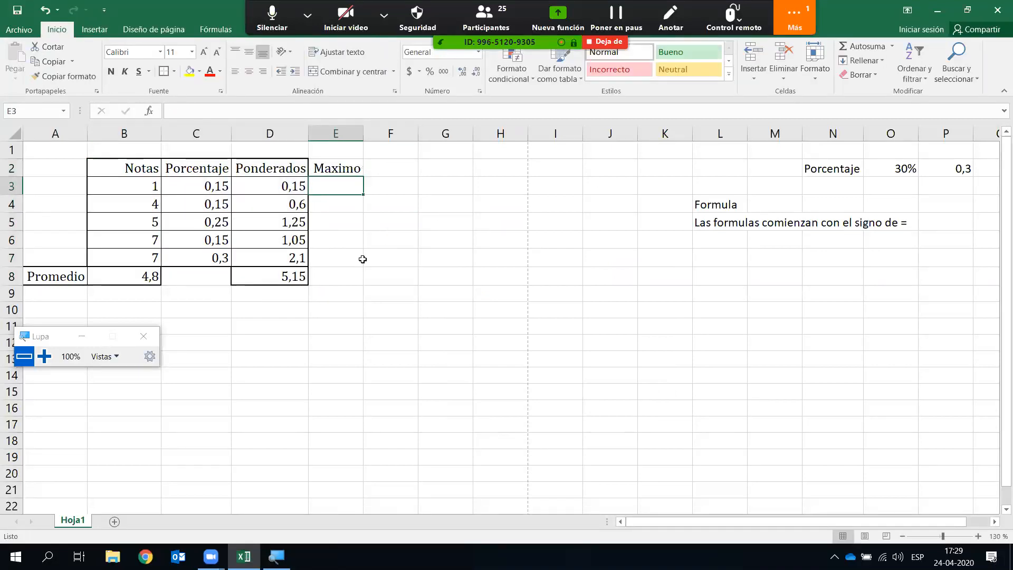
{"action": "key", "text": "Right"}
{"action": "key", "text": "Up"}
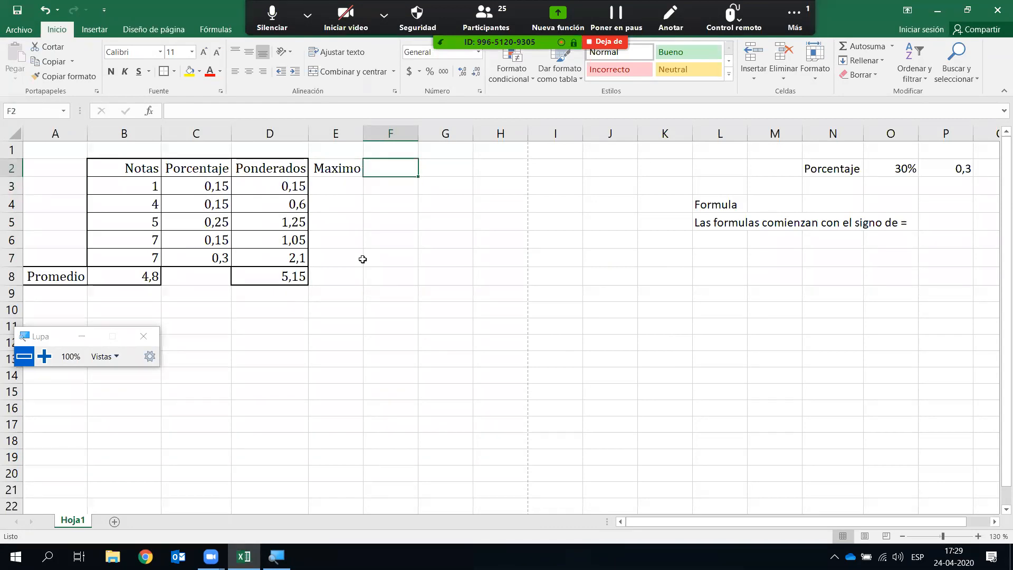
{"action": "key", "text": "Left"}
{"action": "type", "text": "Nota mas al"}
{"action": "type", "text": "ta"}
{"action": "key", "text": "Right"}
{"action": "type", "text": "Nota mas Baja"}
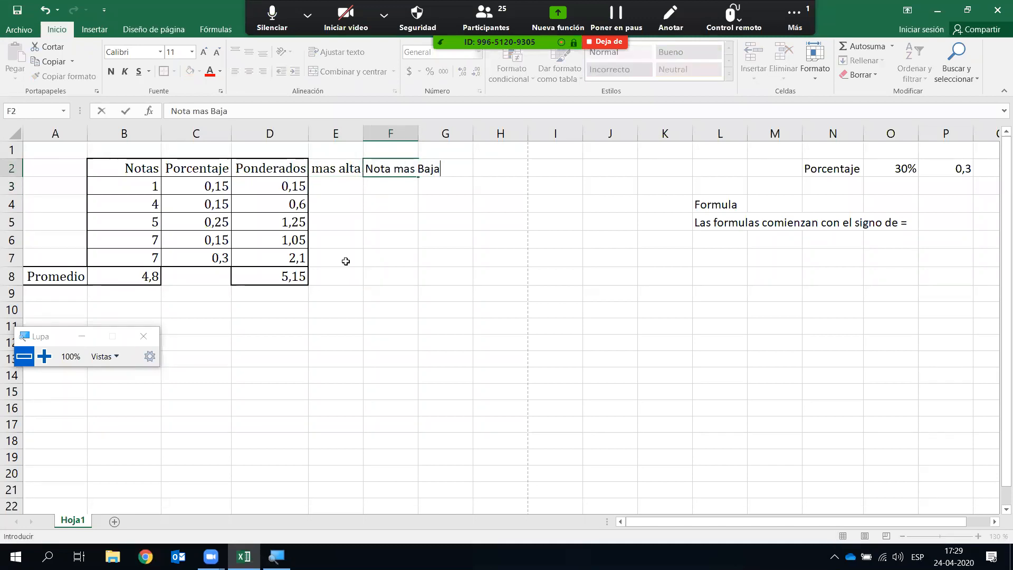
{"action": "left_click", "coordinate": [376, 263]}
- Autofit columns E and F to their new header text
{"action": "double_click", "coordinate": [363, 133]}
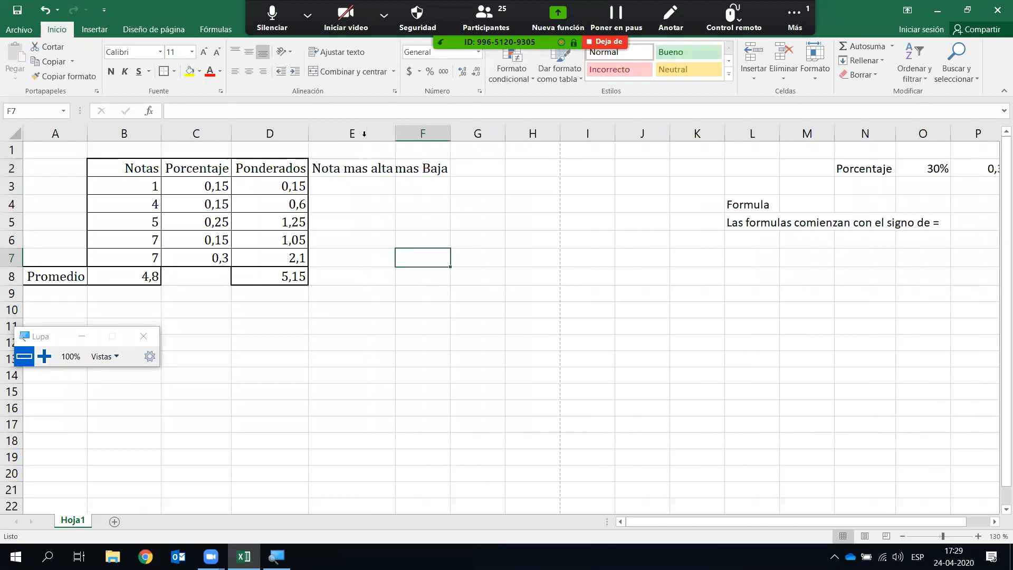
{"action": "double_click", "coordinate": [447, 133]}
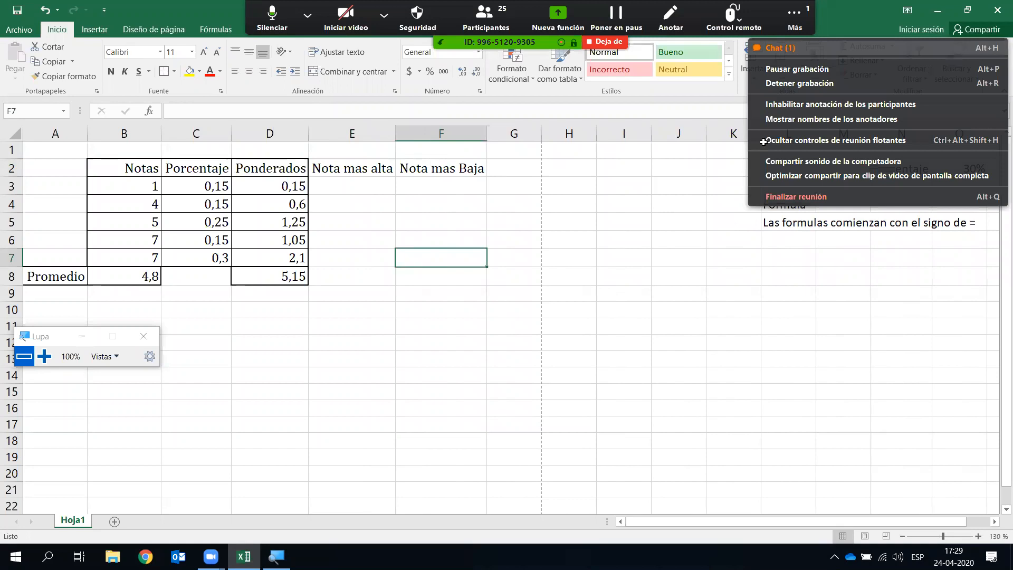
{"action": "key", "text": "alt+h"}
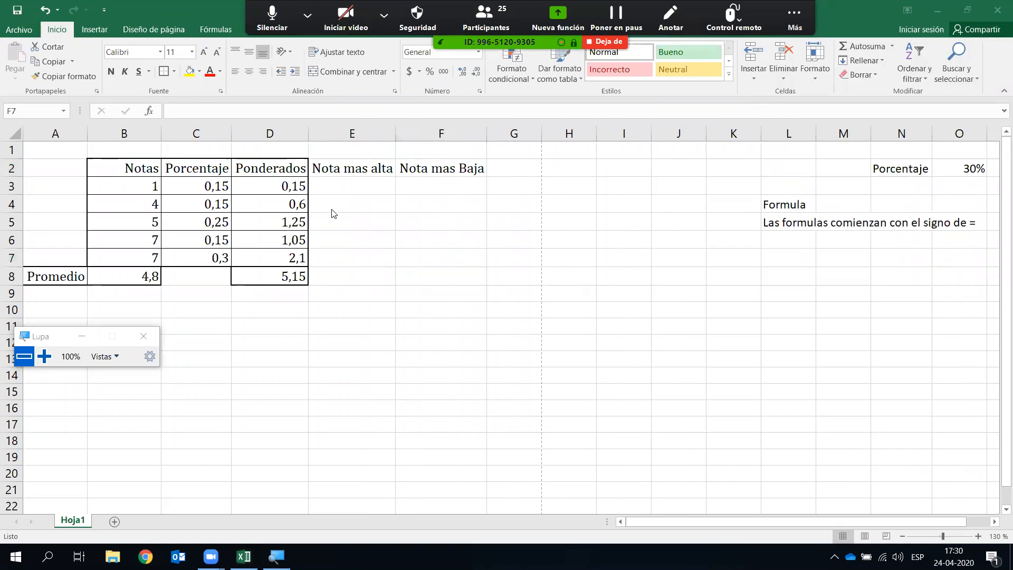
{"action": "left_click", "coordinate": [362, 202]}
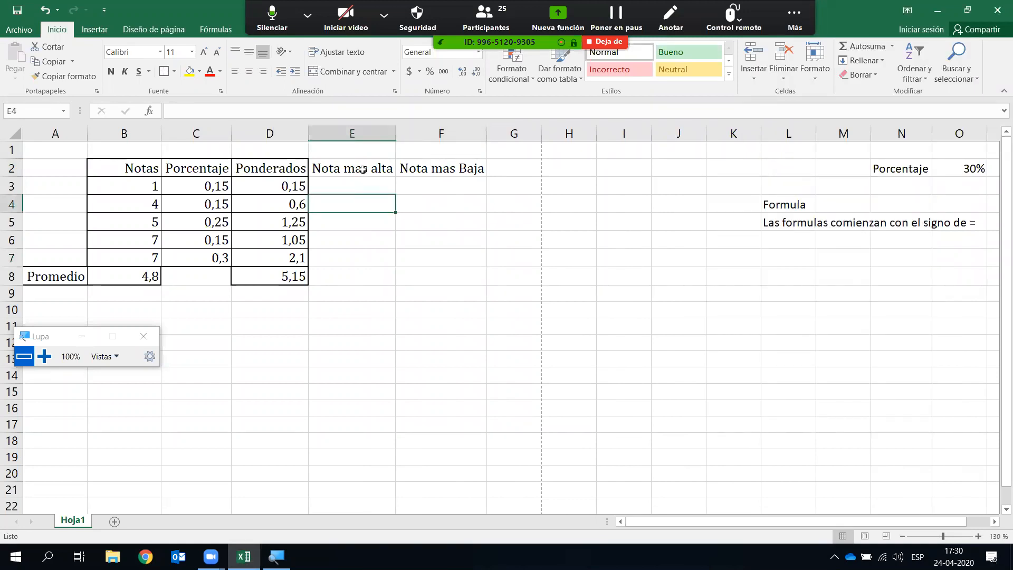
- Apply all borders to the range E2:F3
{"action": "left_click_drag", "start_coordinate": [362, 170], "coordinate": [448, 185]}
{"action": "left_click", "coordinate": [175, 74]}
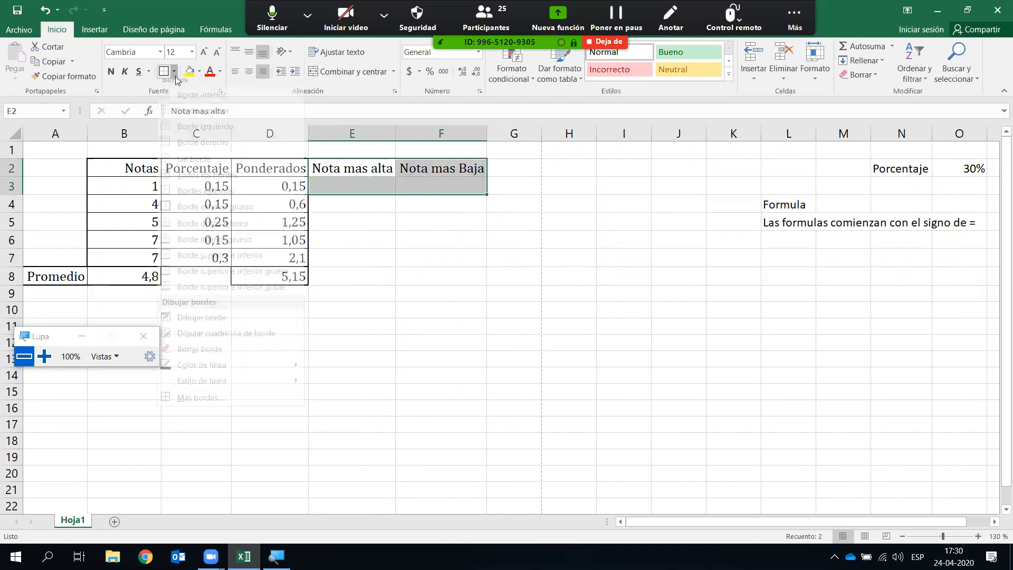
{"action": "left_click", "coordinate": [208, 186]}
{"action": "left_click", "coordinate": [418, 278]}
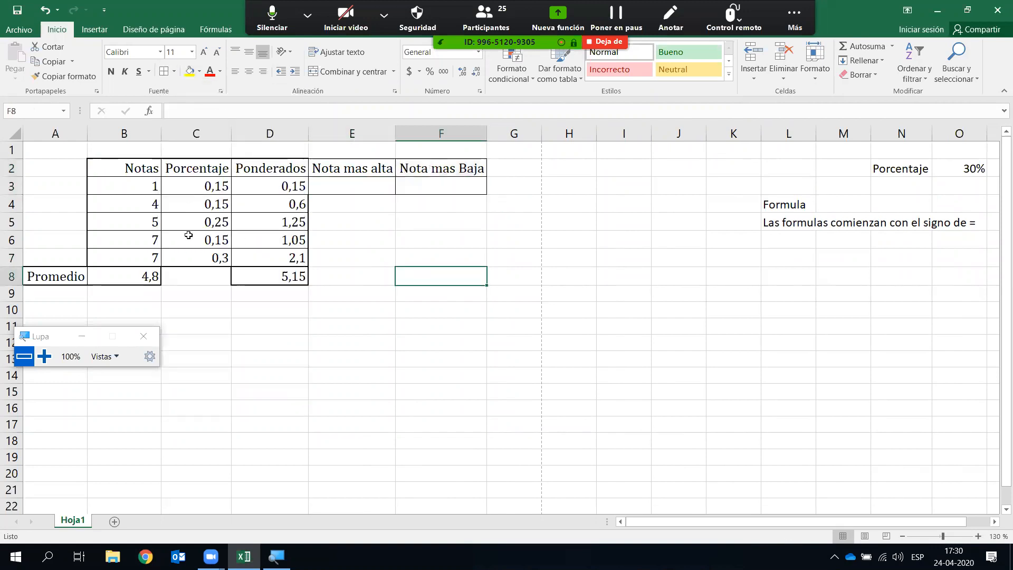
{"action": "left_click_drag", "start_coordinate": [142, 188], "coordinate": [142, 258]}
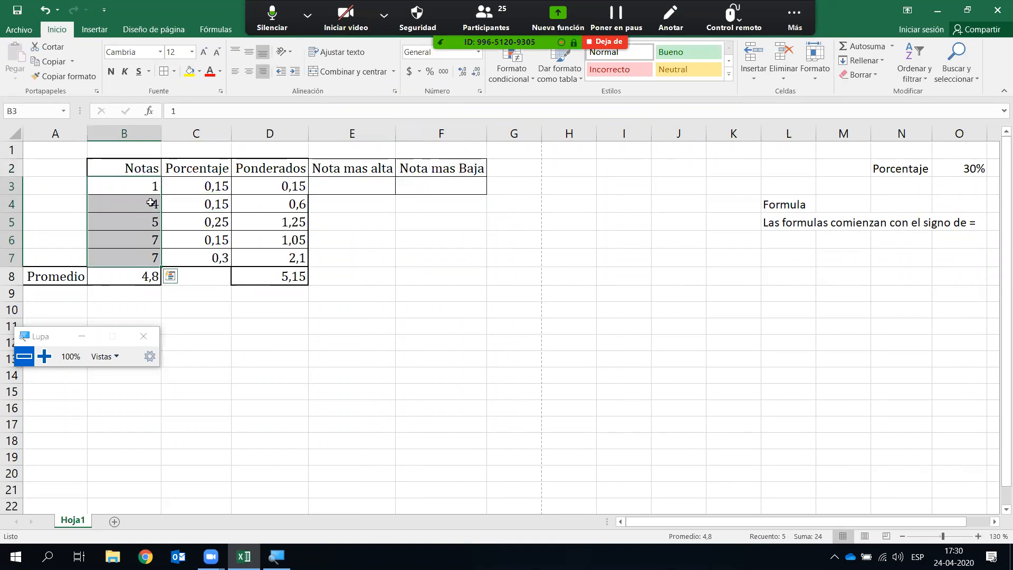
{"action": "left_click", "coordinate": [399, 274]}
- Give the Nota mas alta header cell E2 a thick box border
{"action": "left_click", "coordinate": [348, 169]}
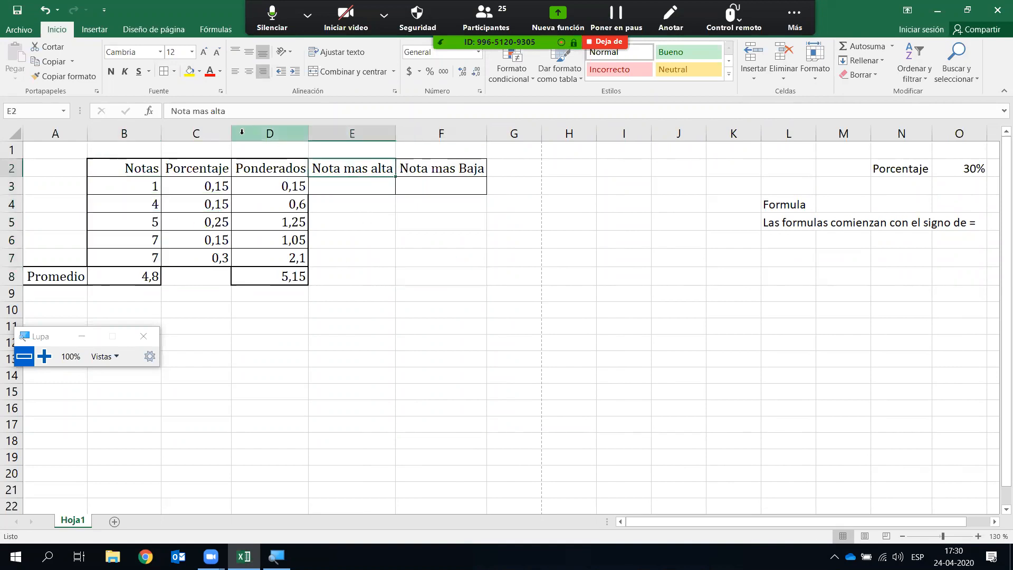
{"action": "left_click", "coordinate": [176, 72]}
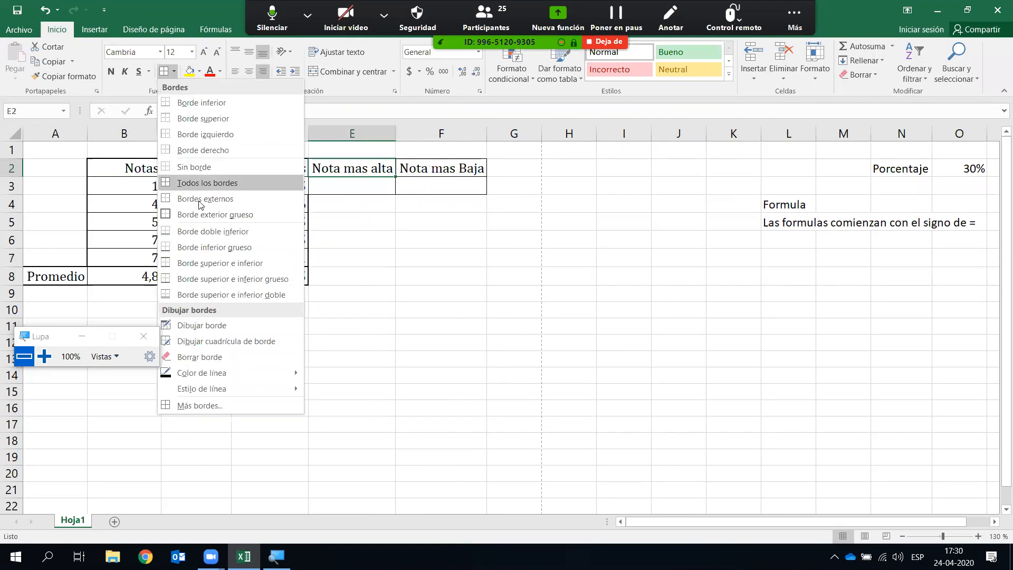
{"action": "left_click", "coordinate": [209, 216]}
{"action": "left_click", "coordinate": [430, 172]}
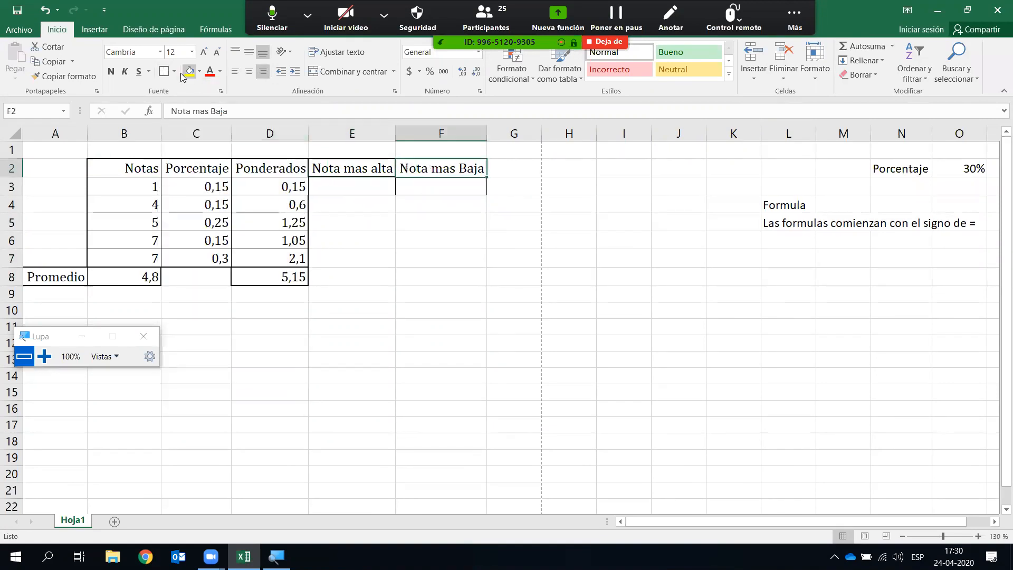
{"action": "left_click", "coordinate": [421, 296]}
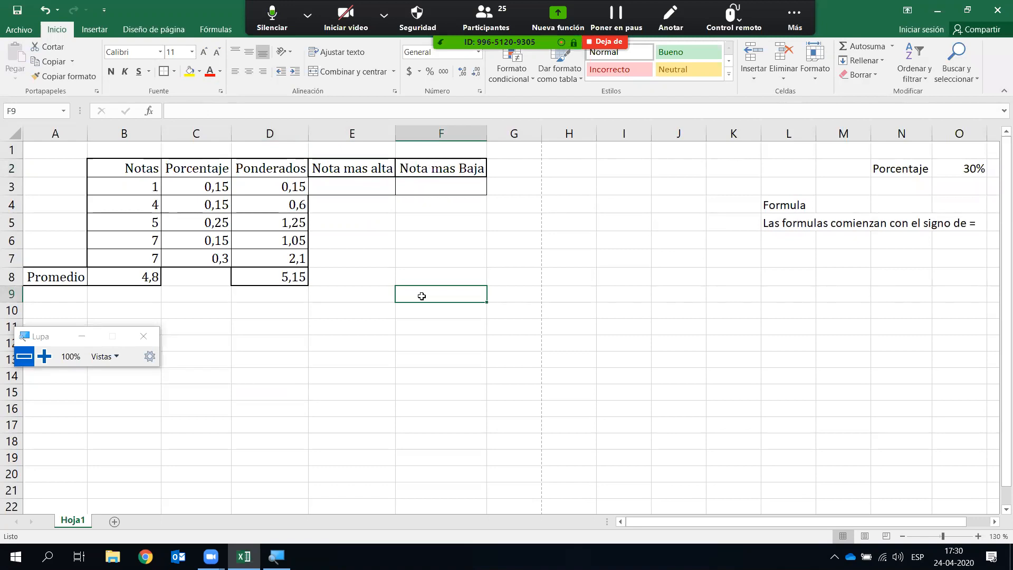
{"action": "left_click", "coordinate": [352, 169]}
{"action": "left_click", "coordinate": [332, 221]}
{"action": "left_click", "coordinate": [121, 170]}
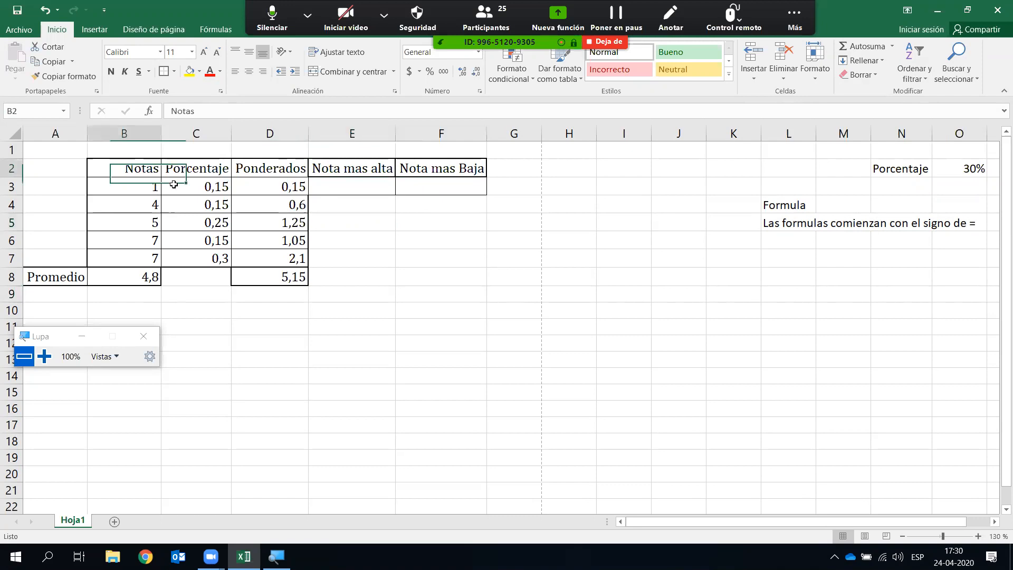
{"action": "left_click_drag", "start_coordinate": [173, 184], "coordinate": [299, 255]}
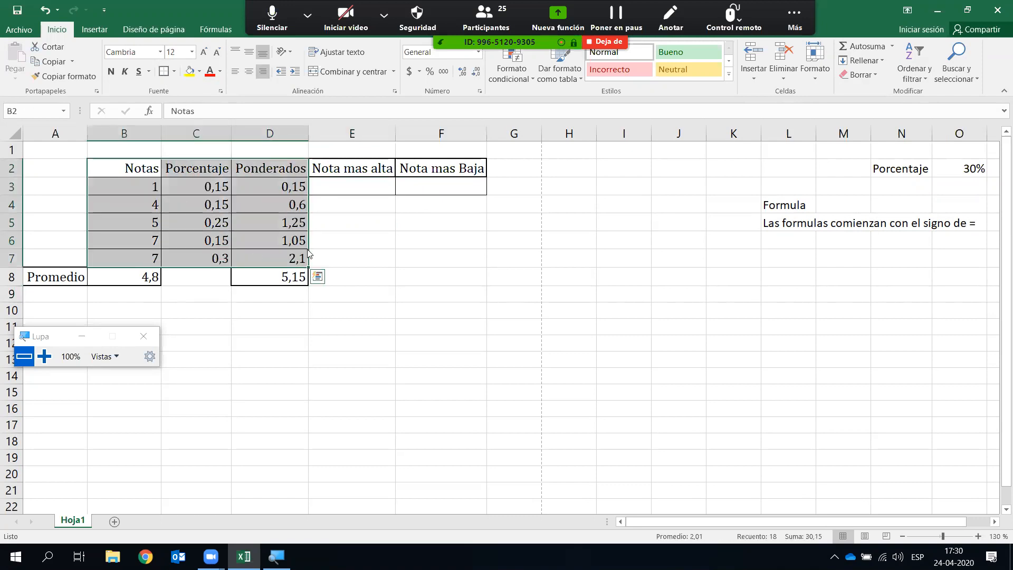
{"action": "left_click", "coordinate": [348, 187]}
{"action": "left_click", "coordinate": [390, 238]}
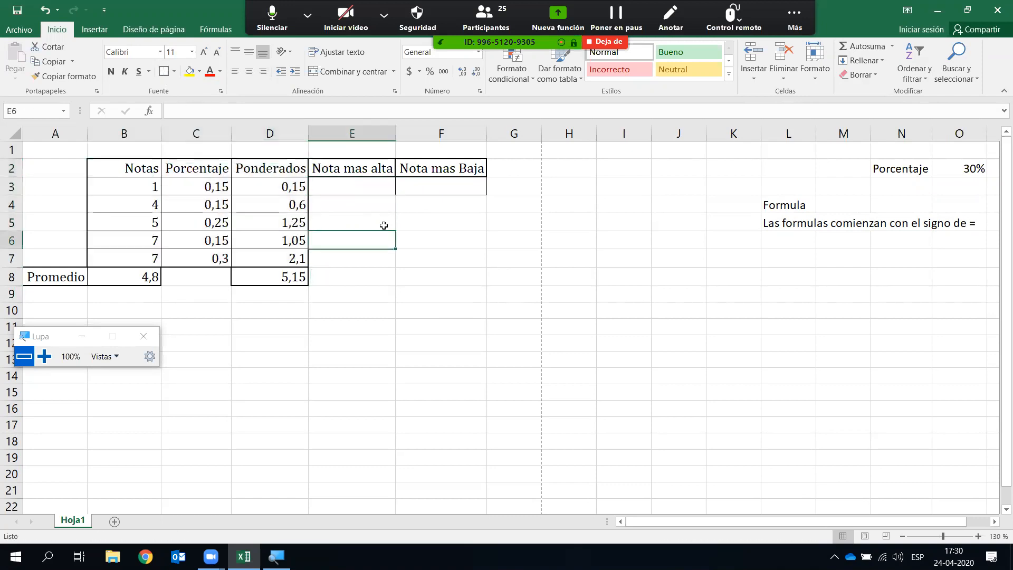
{"action": "left_click", "coordinate": [370, 186]}
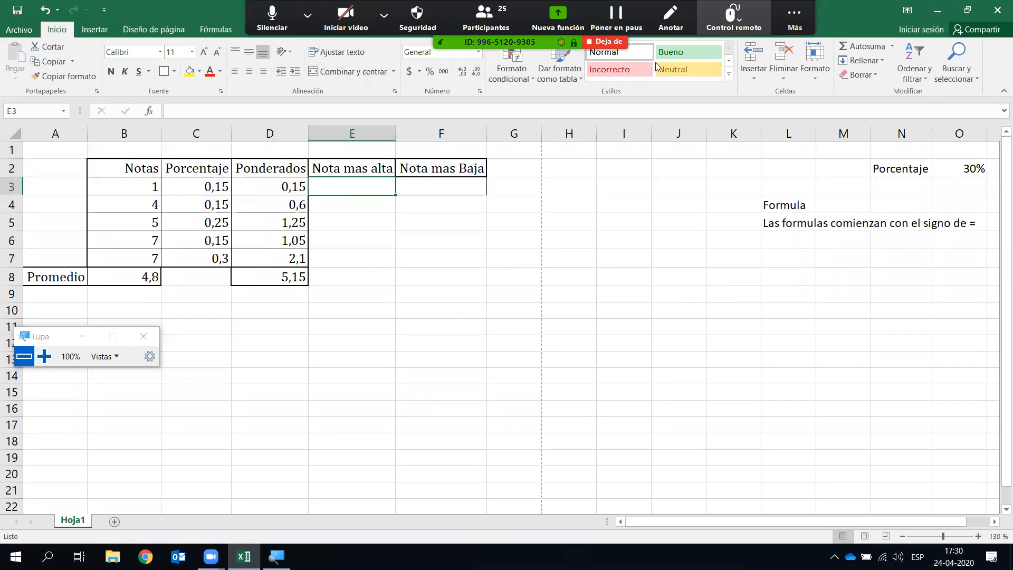
- Insert a maximum of grades B3:B7 in E3 with Autosuma, giving 7
{"action": "left_click", "coordinate": [212, 27]}
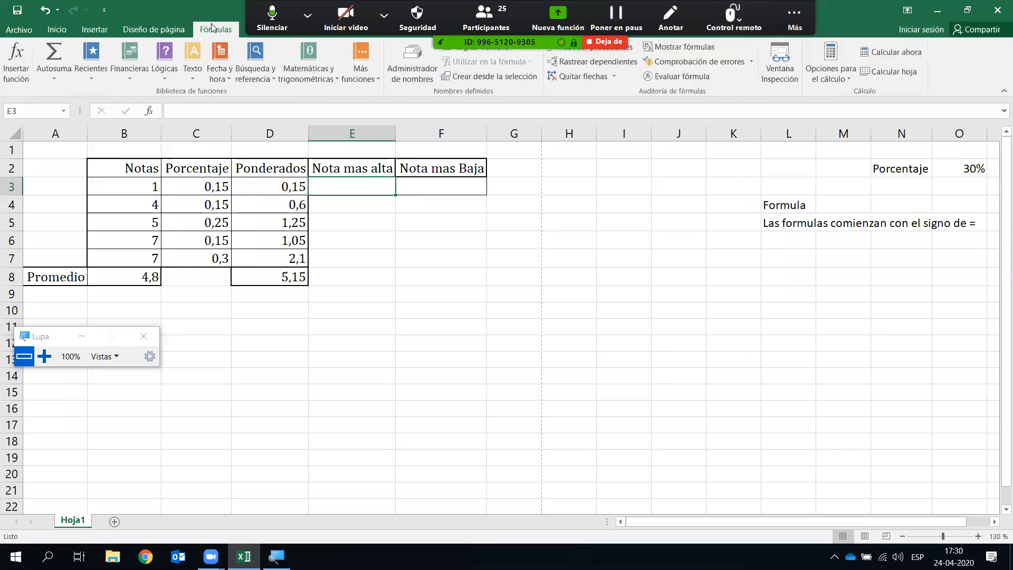
{"action": "left_click", "coordinate": [55, 78]}
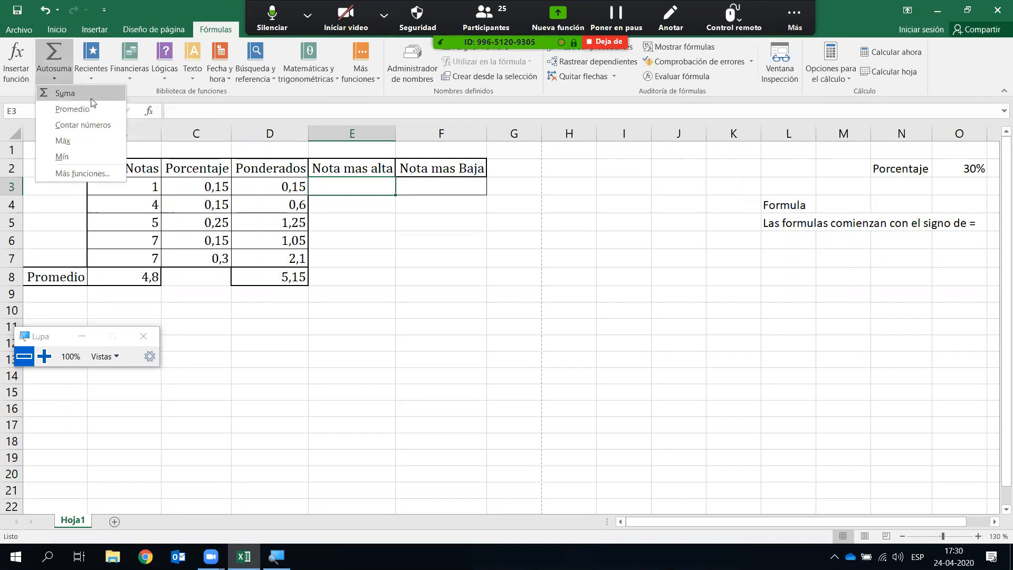
{"action": "left_click", "coordinate": [79, 140]}
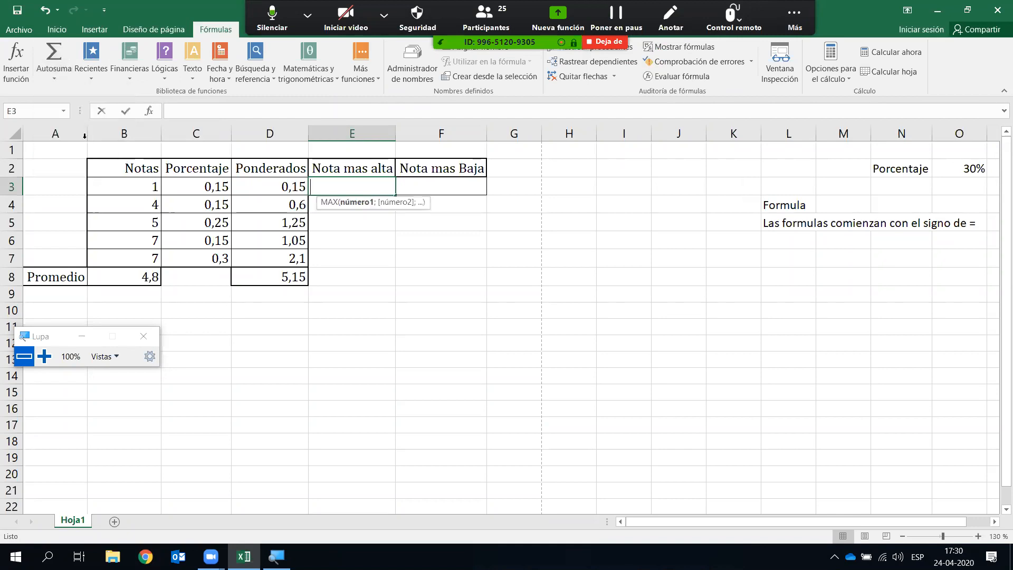
{"action": "left_click_drag", "start_coordinate": [135, 185], "coordinate": [125, 254]}
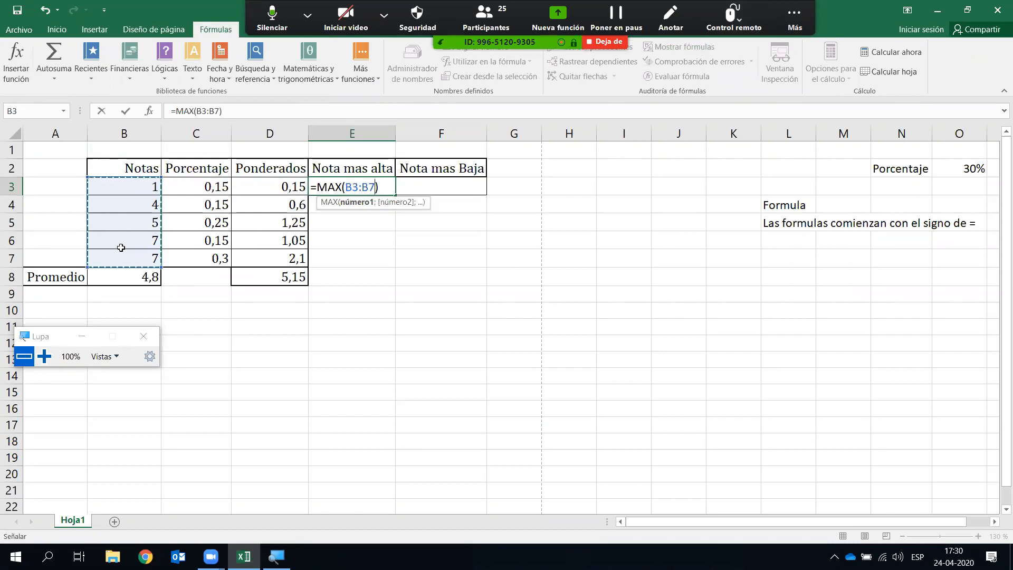
{"action": "key", "text": "Return"}
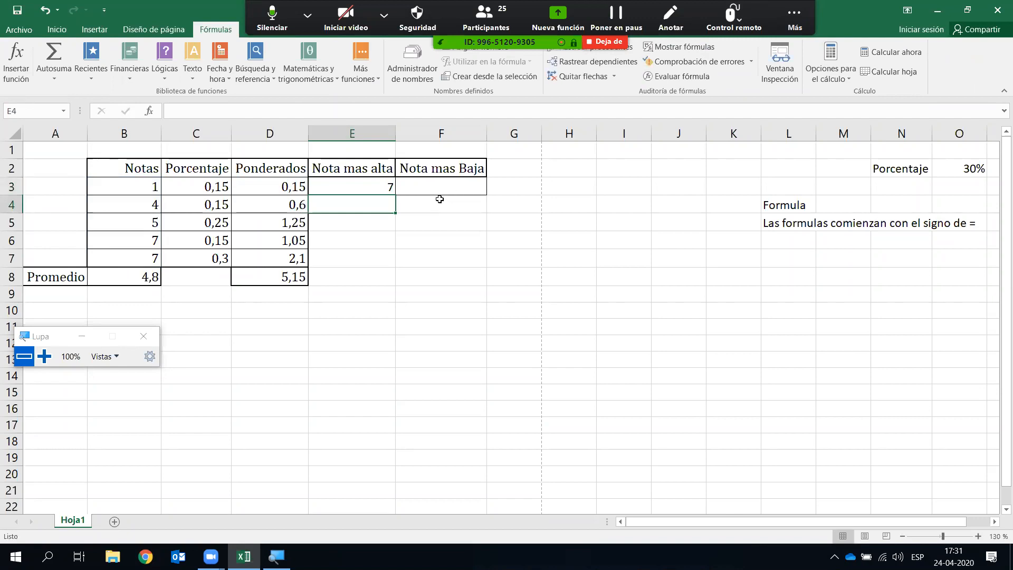
- Insert a minimum of grades B3:B7 in F3 with Autosuma, giving 1
{"action": "left_click", "coordinate": [458, 190]}
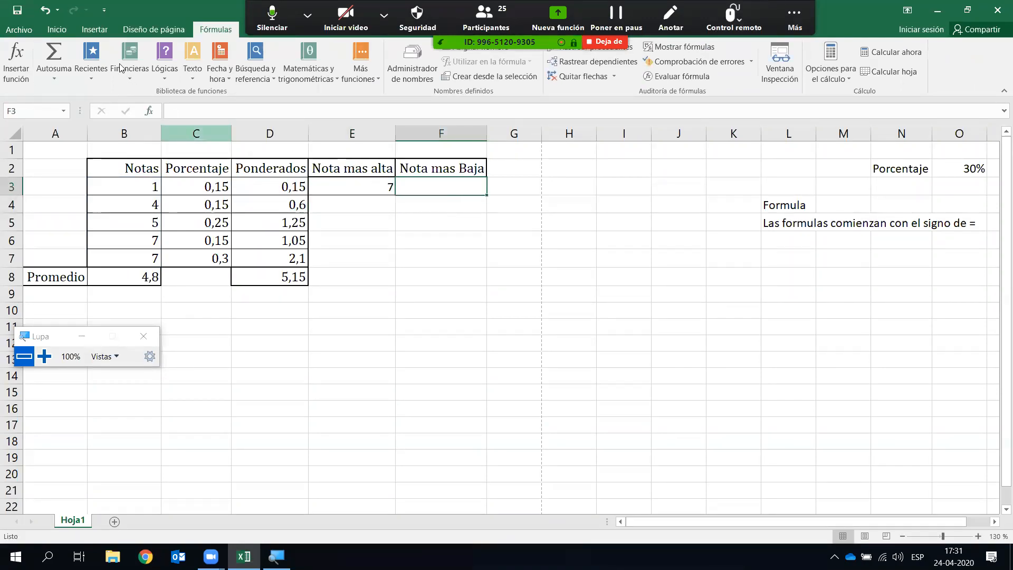
{"action": "left_click", "coordinate": [60, 77]}
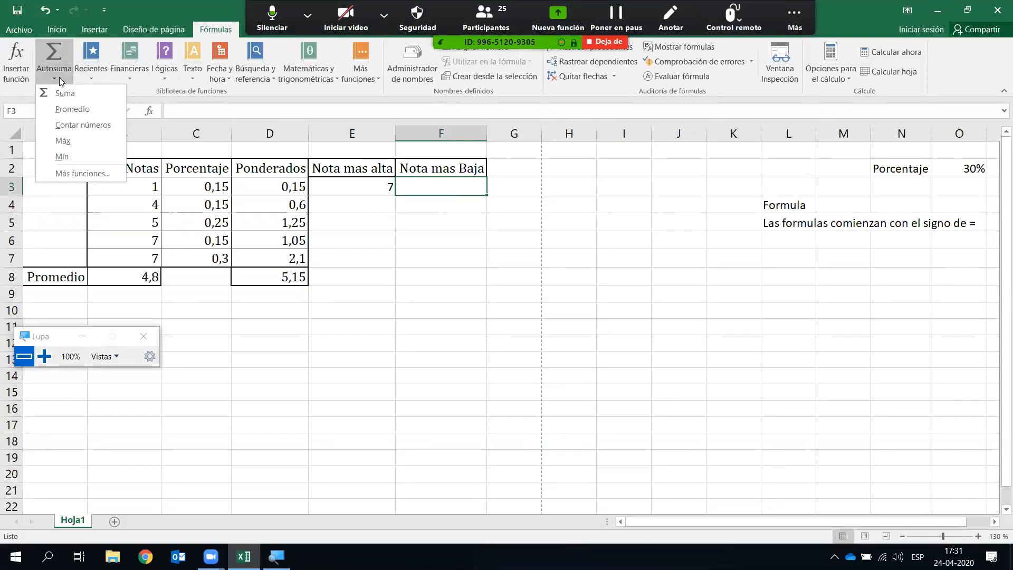
{"action": "left_click", "coordinate": [85, 157]}
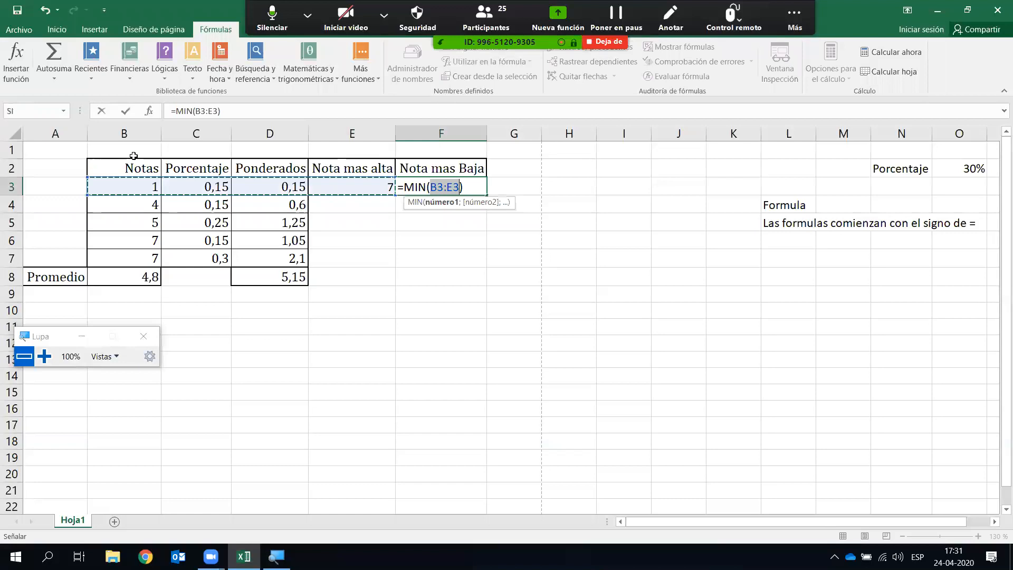
{"action": "left_click_drag", "start_coordinate": [131, 187], "coordinate": [128, 254]}
{"action": "key", "text": "Return"}
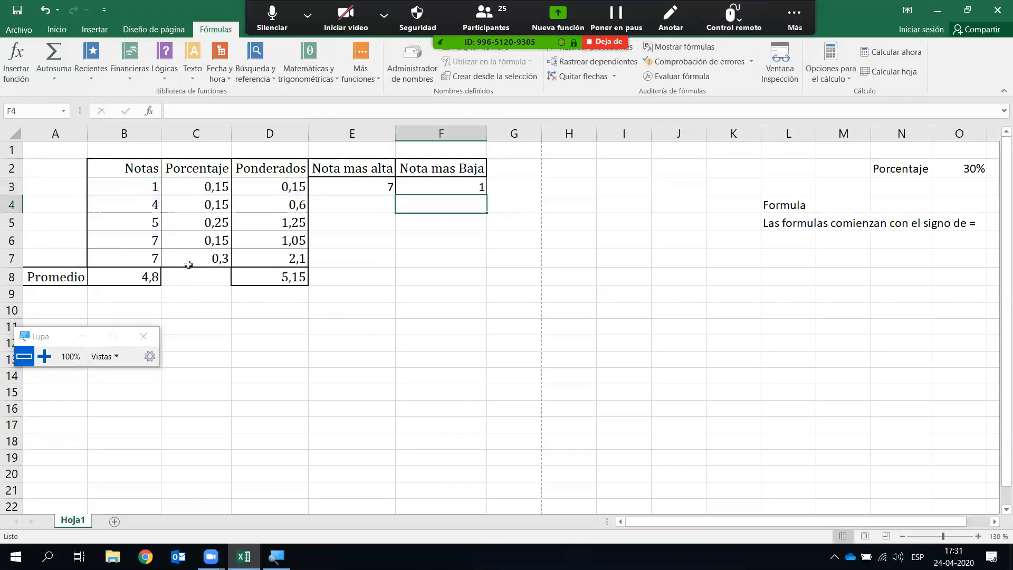
{"action": "left_click", "coordinate": [130, 185]}
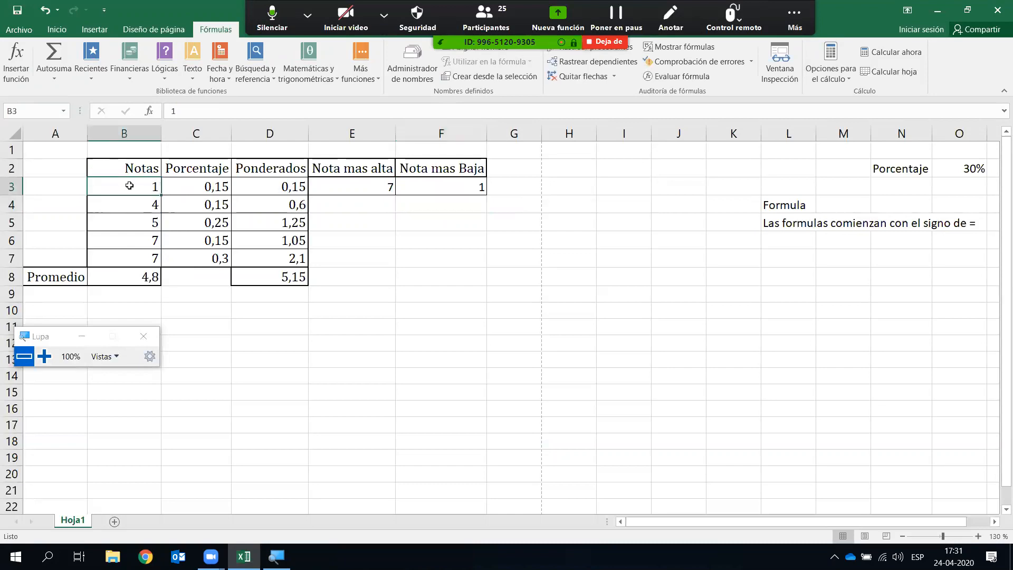
- Enter grades 5 in B3, 6 in B6 and 5,8 in B7
{"action": "type", "text": "5"}
{"action": "key", "text": "Return"}
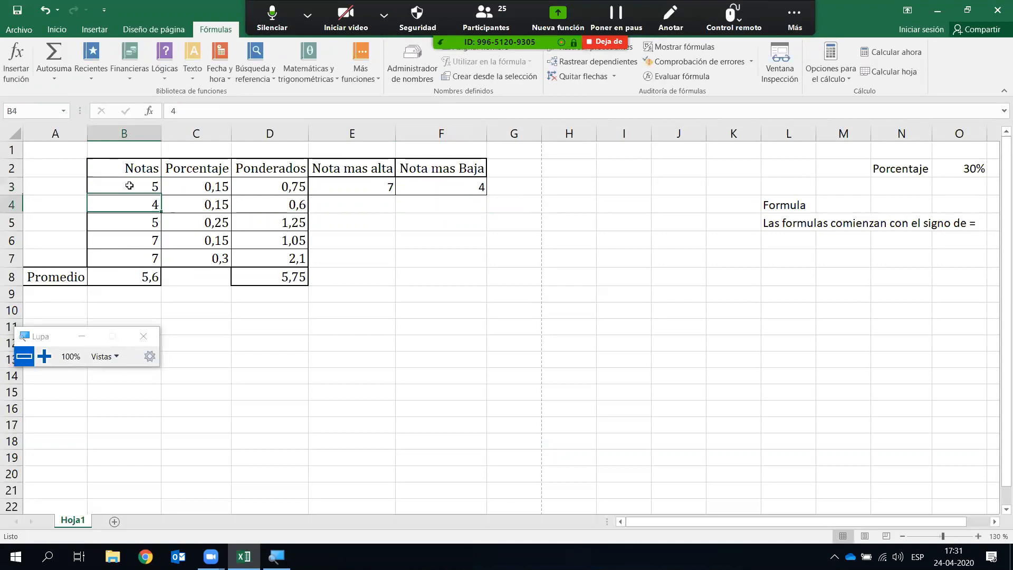
{"action": "left_click", "coordinate": [139, 239]}
{"action": "type", "text": "6"}
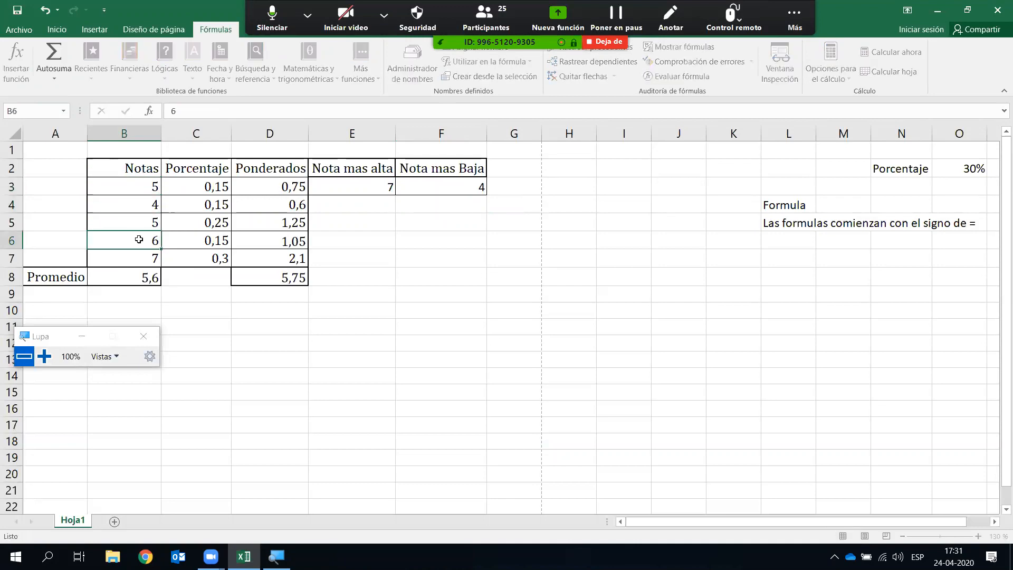
{"action": "key", "text": "Return"}
{"action": "type", "text": "5,8"}
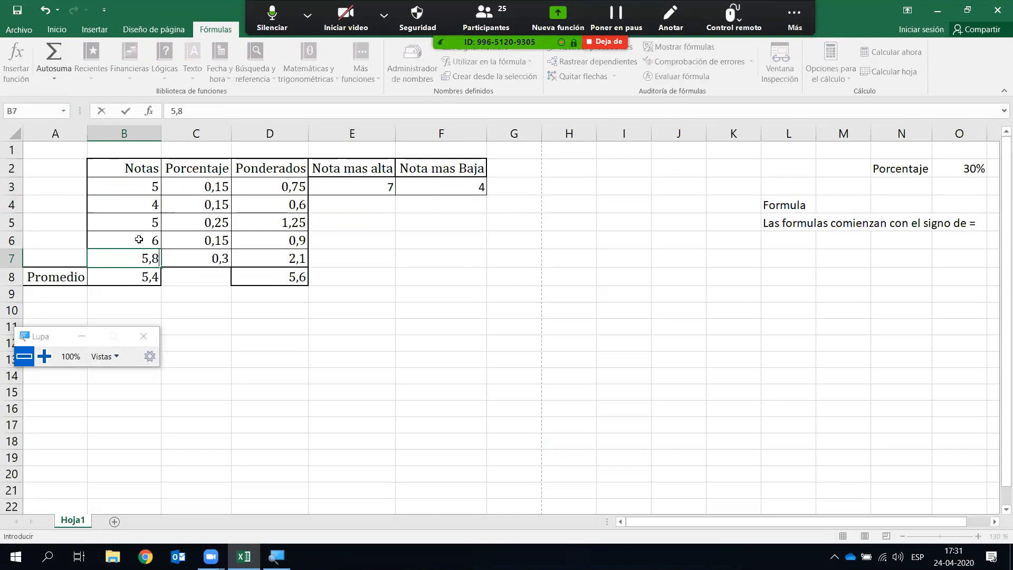
{"action": "key", "text": "Return"}
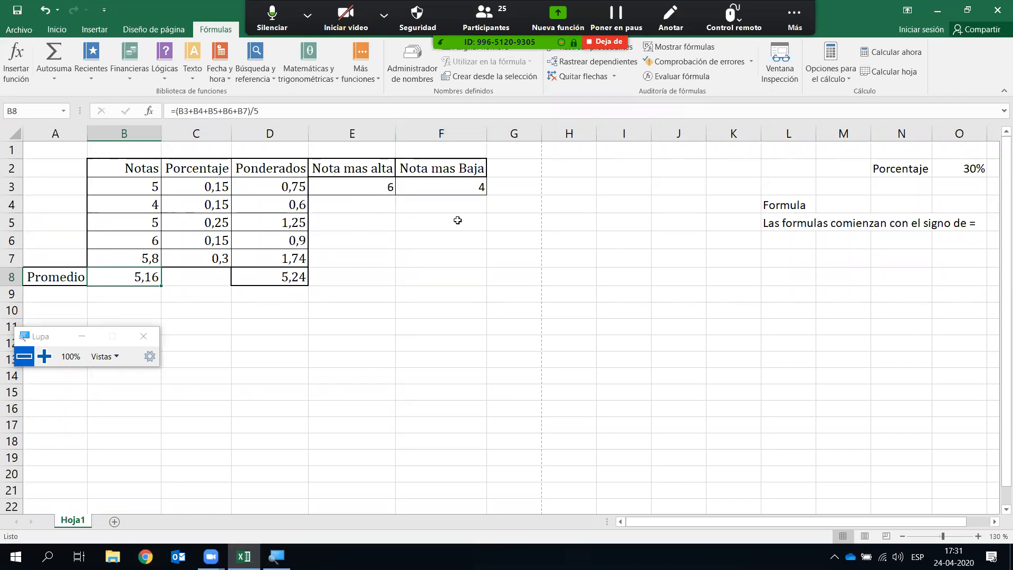
- Replace the D8 total with =SUMA(D3:D7) via Autosuma, still showing 5,24
{"action": "left_click", "coordinate": [434, 259]}
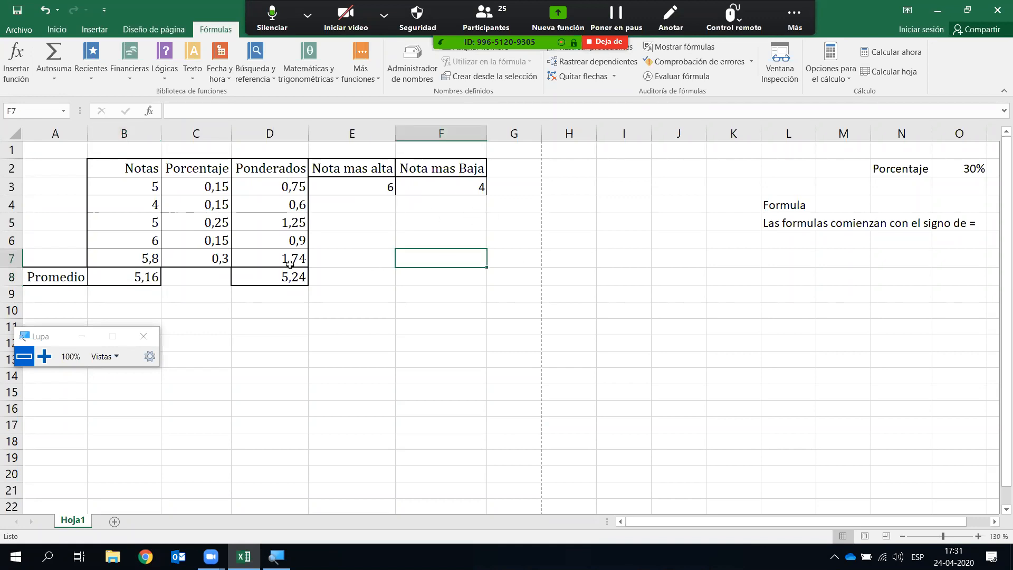
{"action": "left_click", "coordinate": [270, 269]}
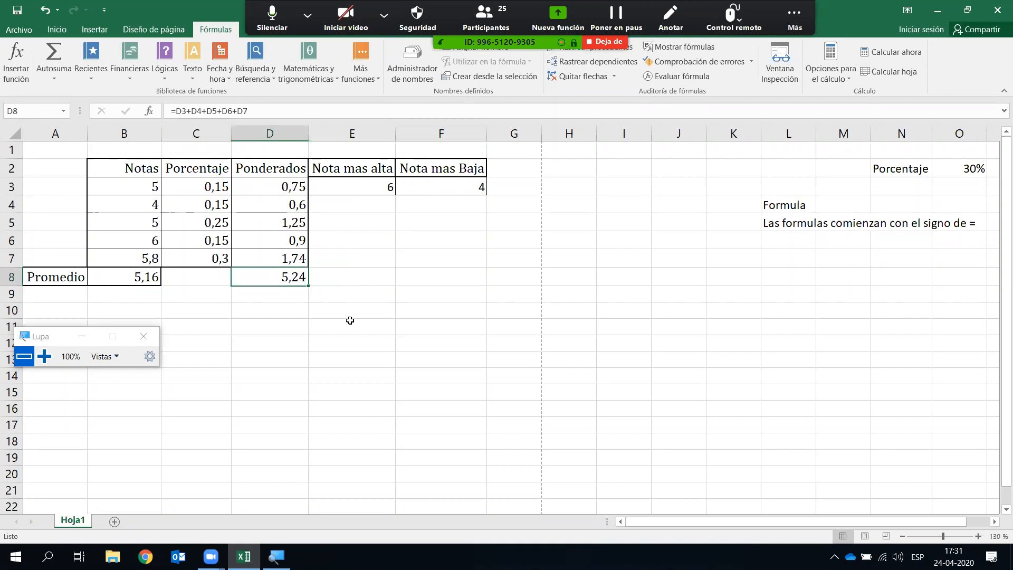
{"action": "key", "text": "F2"}
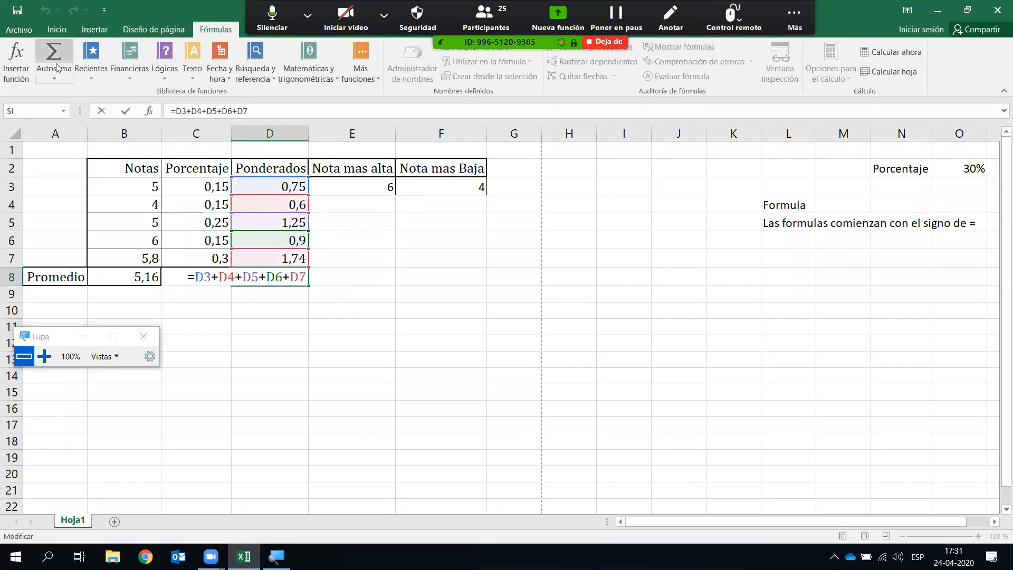
{"action": "left_click", "coordinate": [321, 324]}
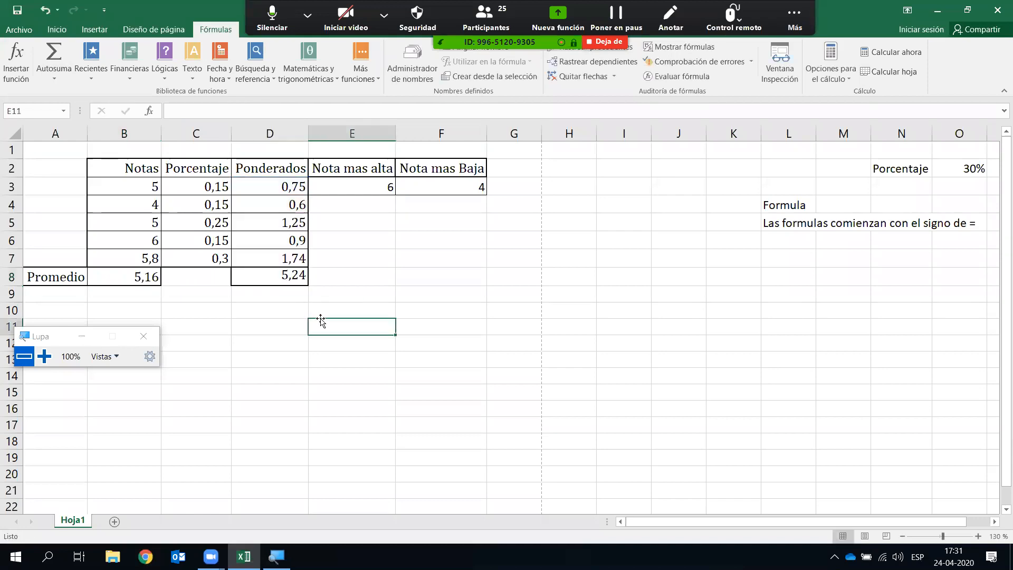
{"action": "left_click", "coordinate": [294, 276]}
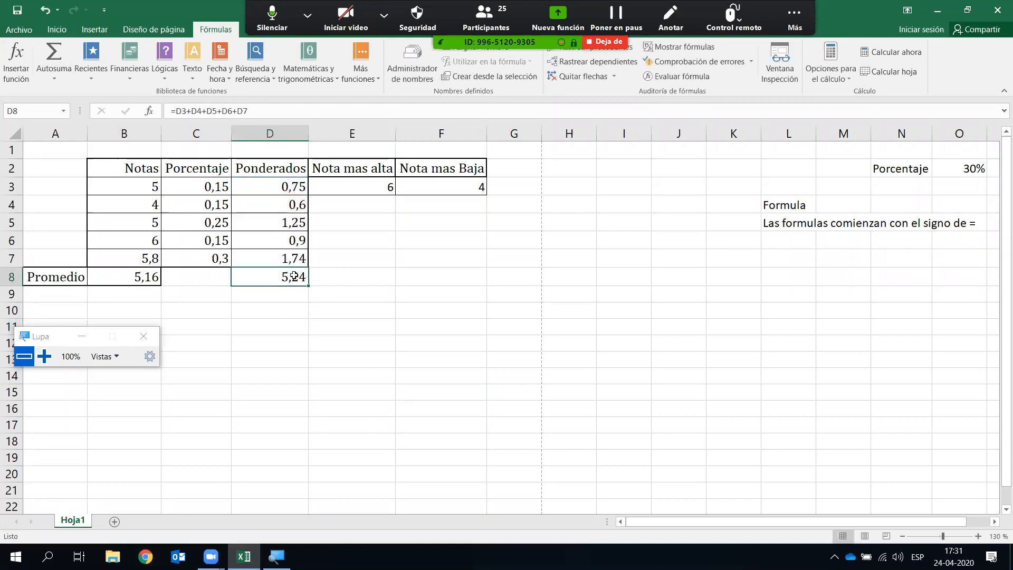
{"action": "key", "text": "Delete"}
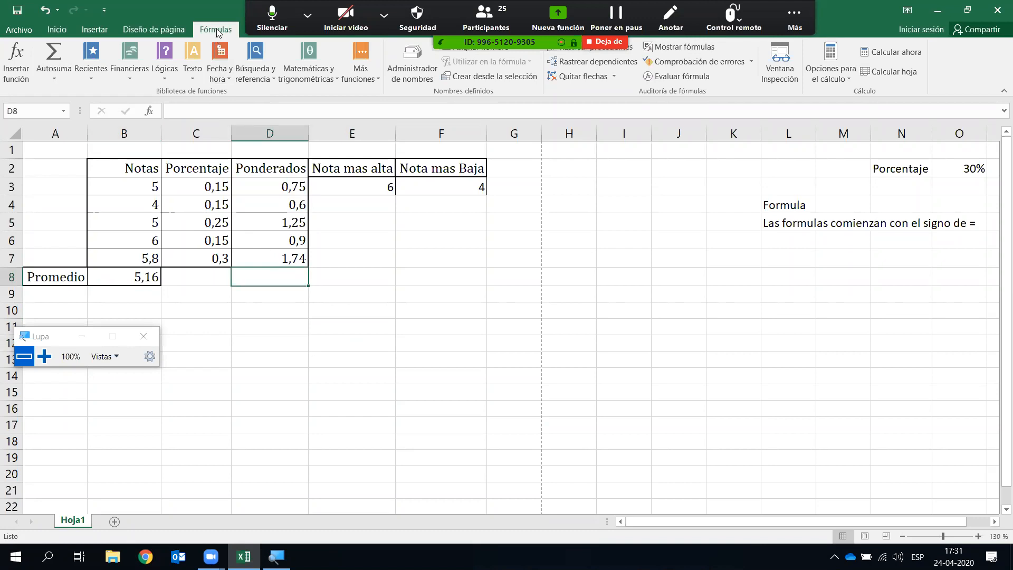
{"action": "left_click", "coordinate": [54, 73]}
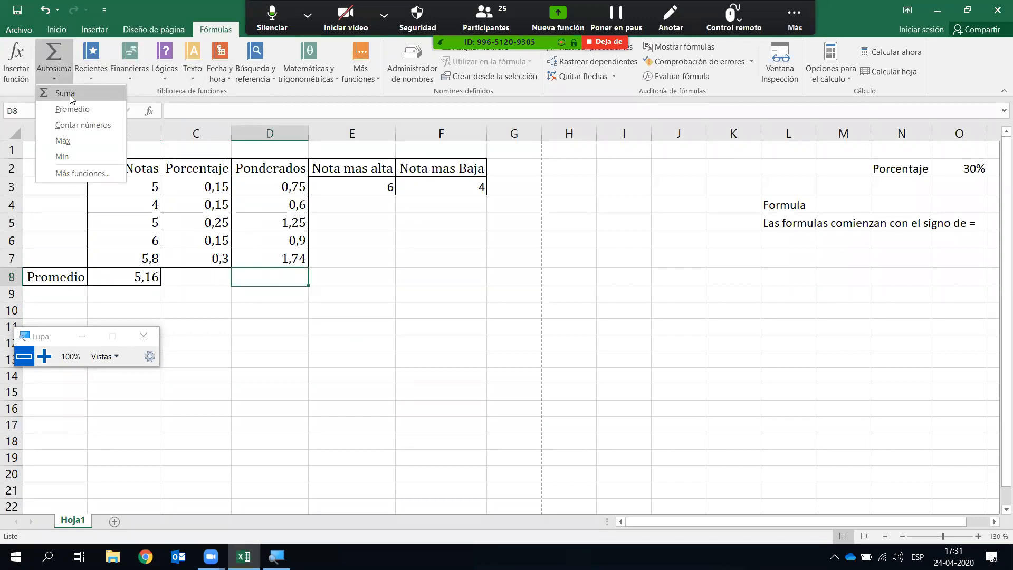
{"action": "left_click", "coordinate": [65, 93]}
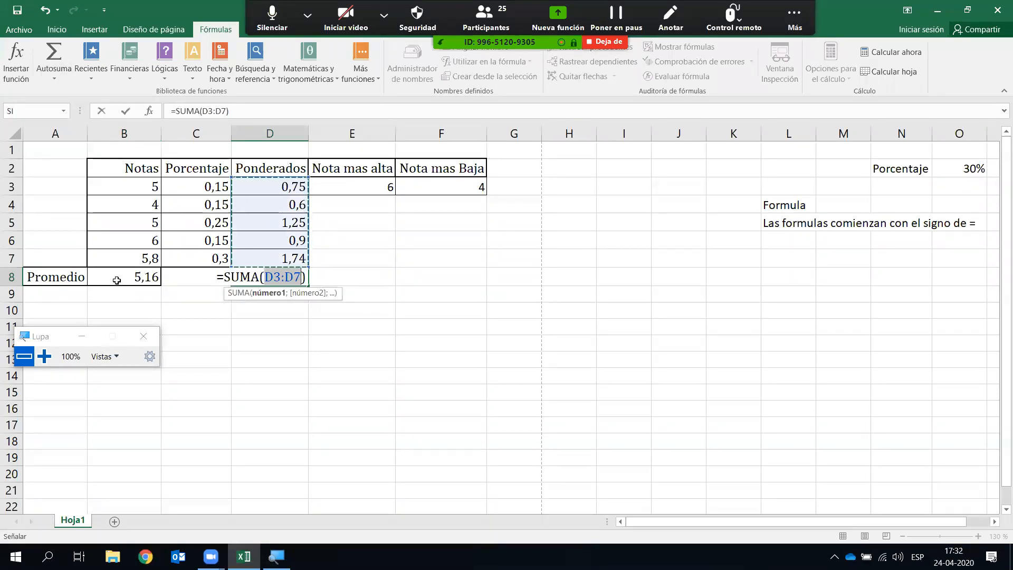
{"action": "key", "text": "Return"}
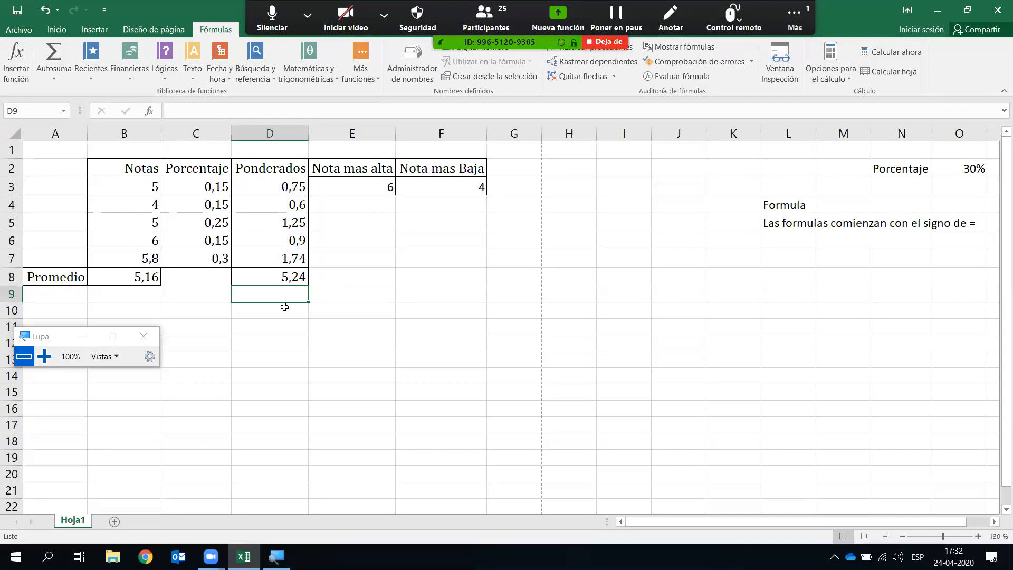
- Scroll down to row 20 and select cell B20
{"action": "scroll", "coordinate": [514, 347], "scroll_direction": "down", "scroll_amount": 1}
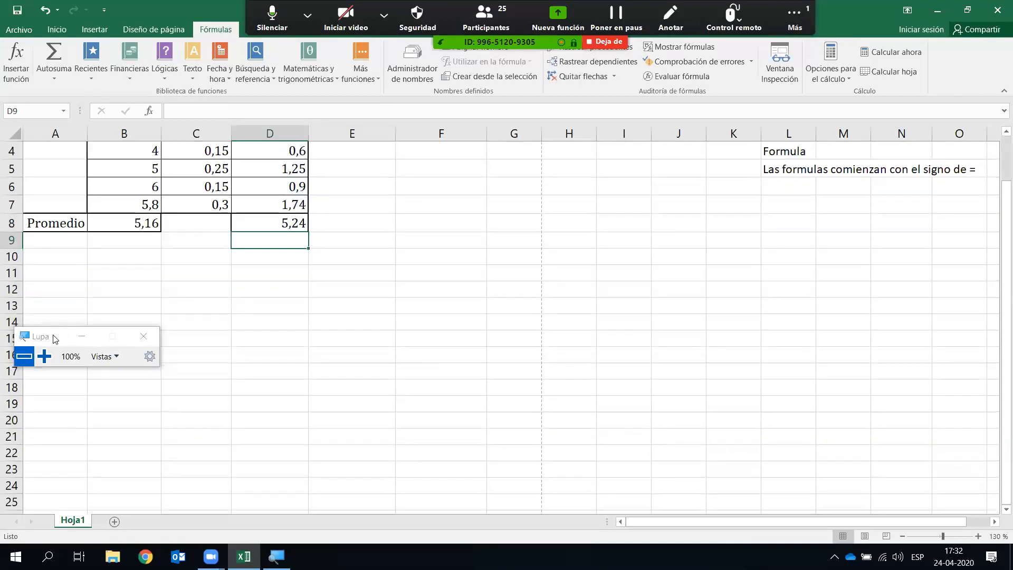
{"action": "left_click_drag", "start_coordinate": [53, 336], "coordinate": [51, 475]}
{"action": "scroll", "coordinate": [251, 345], "scroll_direction": "down", "scroll_amount": 1}
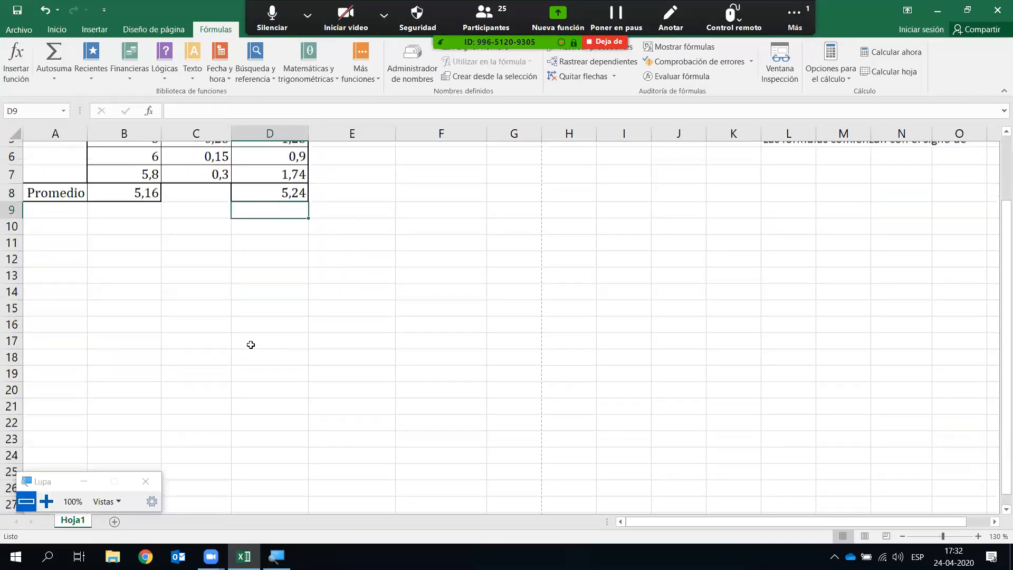
{"action": "scroll", "coordinate": [251, 344], "scroll_direction": "down", "scroll_amount": 2}
{"action": "left_click", "coordinate": [103, 314]}
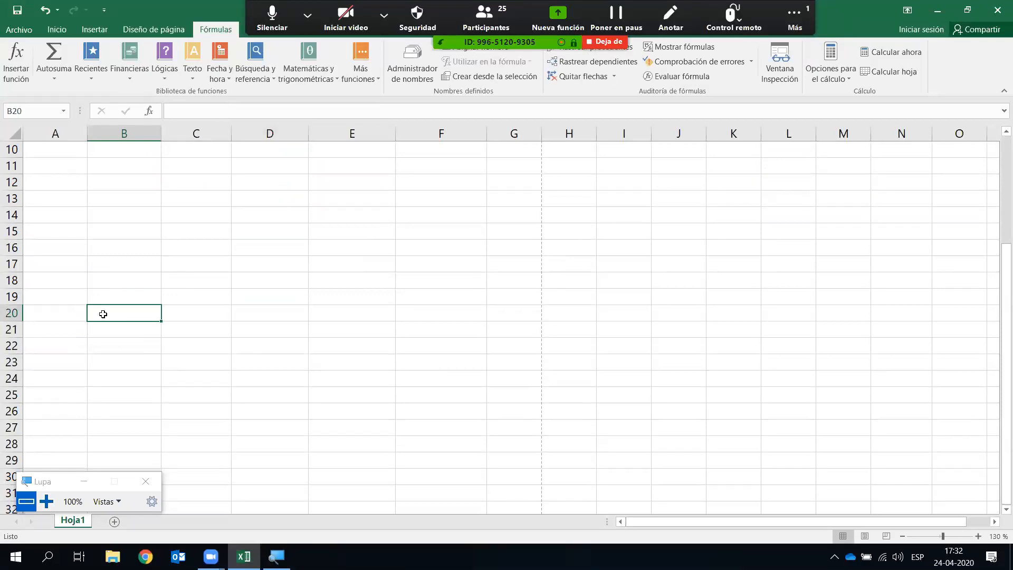
- Type headers Nombre, Apellido Paterno and Apellido Materno in B20:D20
{"action": "type", "text": "Nombre"}
{"action": "key", "text": "Tab"}
{"action": "type", "text": "Apellido PA"}
{"action": "key", "text": "BackSpace"}
{"action": "type", "text": "aterno"}
{"action": "key", "text": "Tab"}
{"action": "type", "text": "P"}
{"action": "key", "text": "BackSpace"}
{"action": "type", "text": "Ape"}
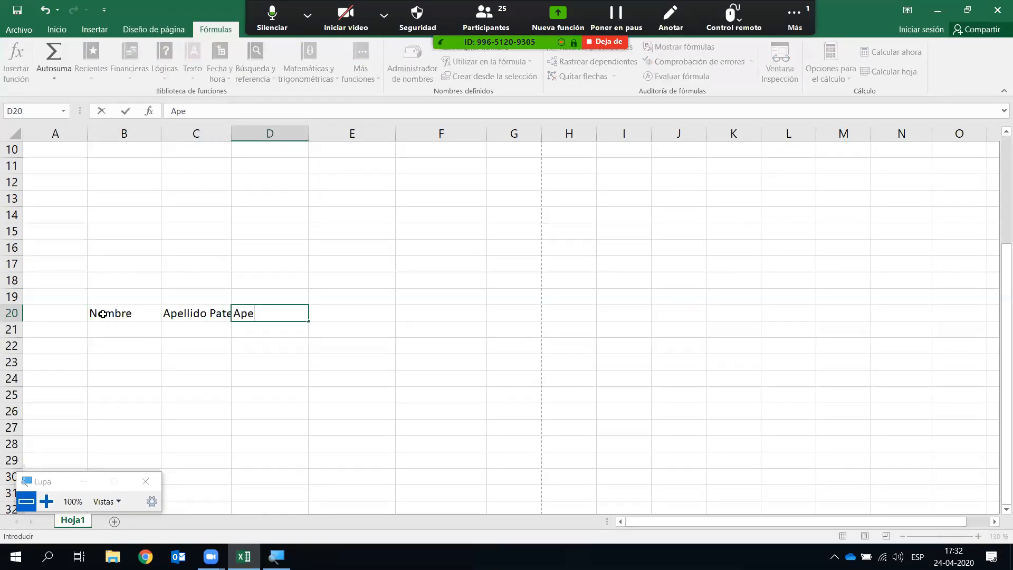
{"action": "type", "text": "llido Materno"}
{"action": "key", "text": "Return"}
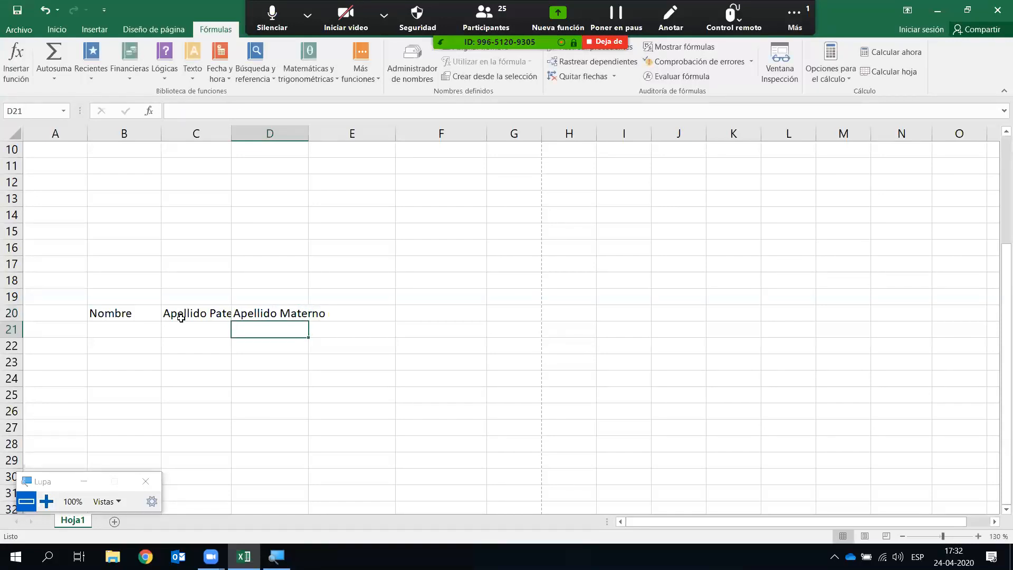
- Add the Nombre Completo header in E20 and autofit columns C, D and E
{"action": "double_click", "coordinate": [231, 128]}
{"action": "double_click", "coordinate": [331, 133]}
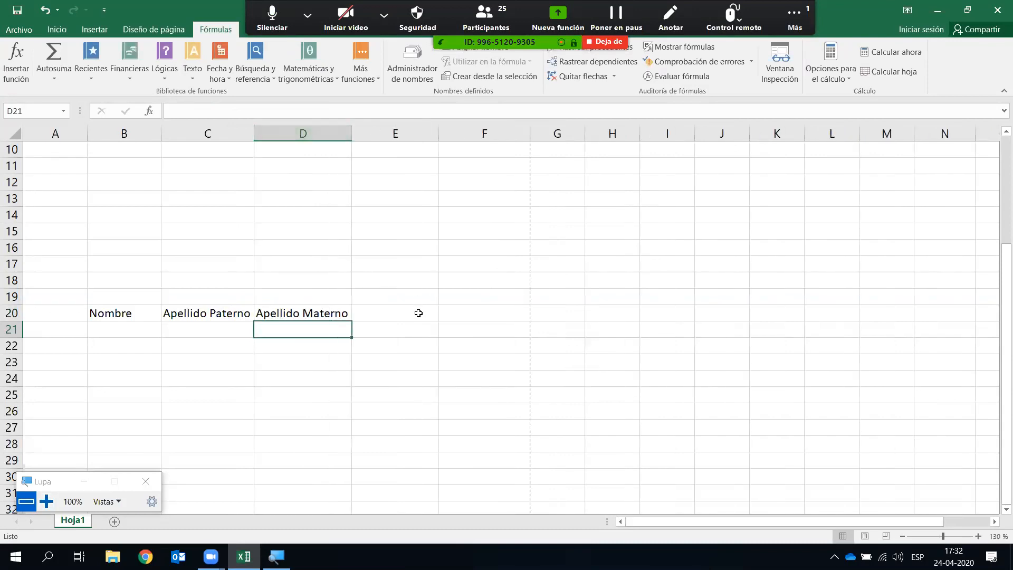
{"action": "left_click", "coordinate": [418, 313]}
{"action": "type", "text": "Nombre Completo"}
{"action": "key", "text": "Return"}
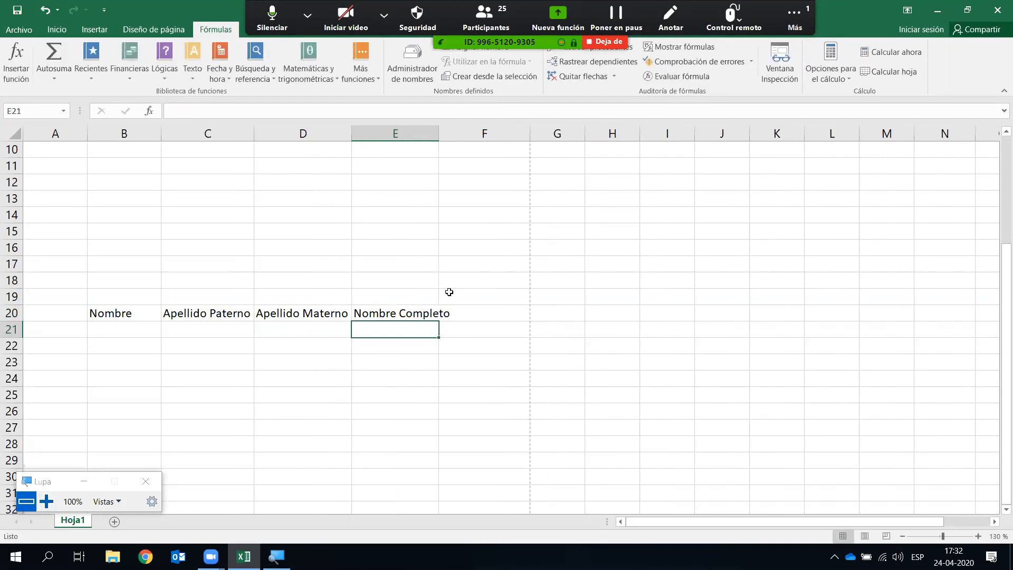
{"action": "double_click", "coordinate": [438, 133]}
- Enter a sample first name and both surnames in B21:D21
{"action": "left_click", "coordinate": [124, 333]}
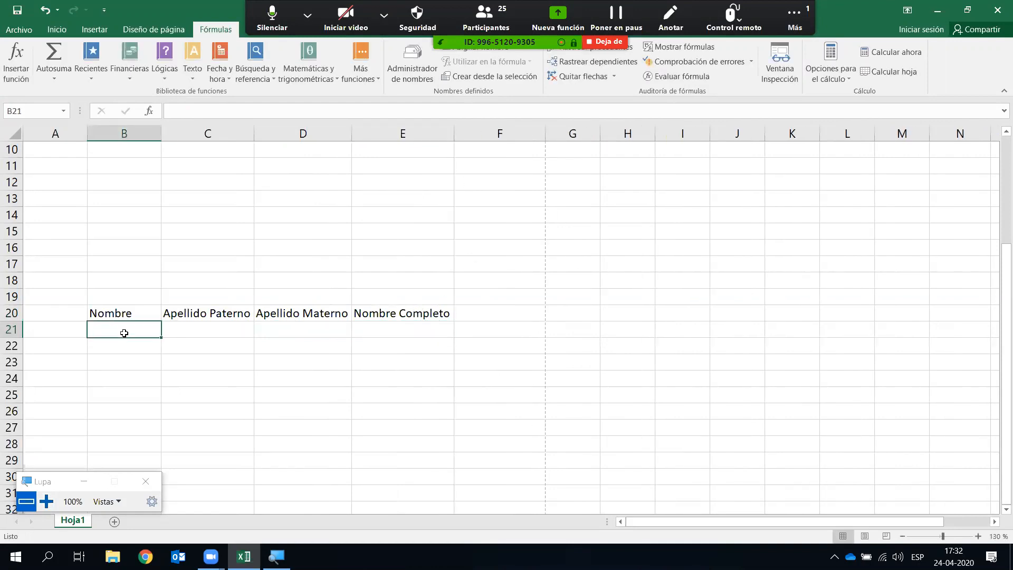
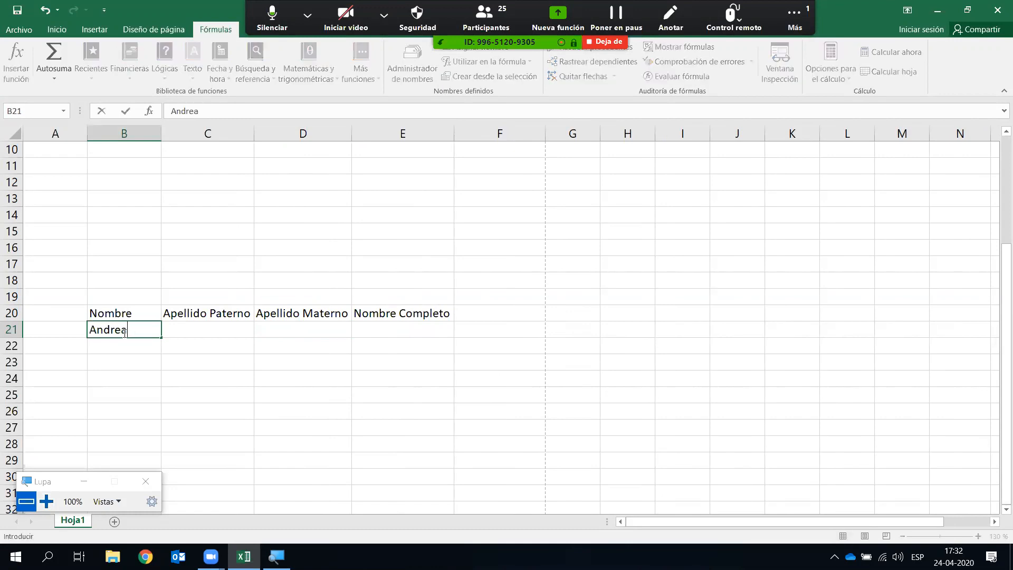
{"action": "key", "text": "Tab"}
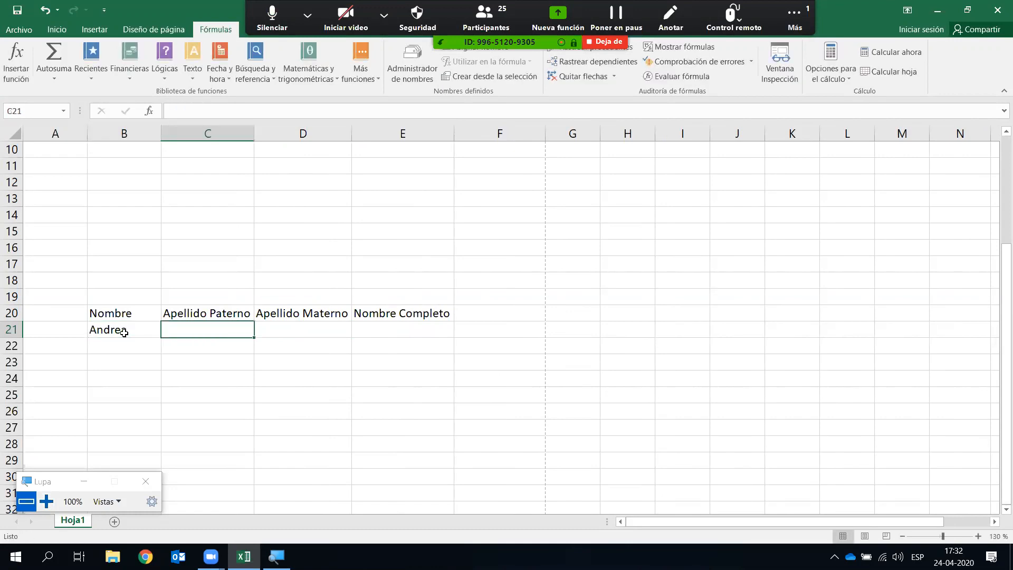
{"action": "key", "text": "Tab"}
{"action": "key", "text": "Return"}
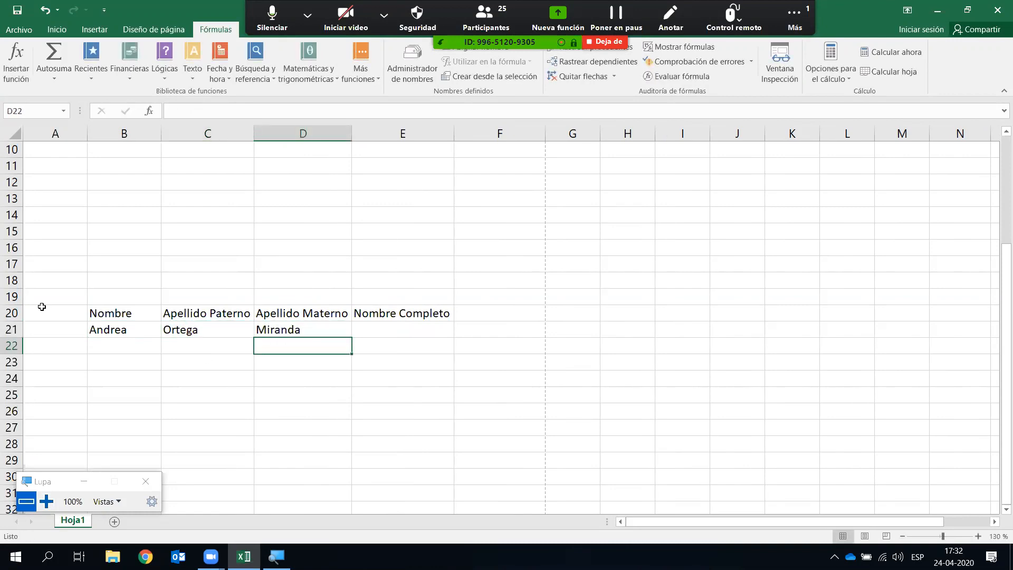
- Select E21 as the cell for the full-name formula
{"action": "left_click", "coordinate": [425, 383]}
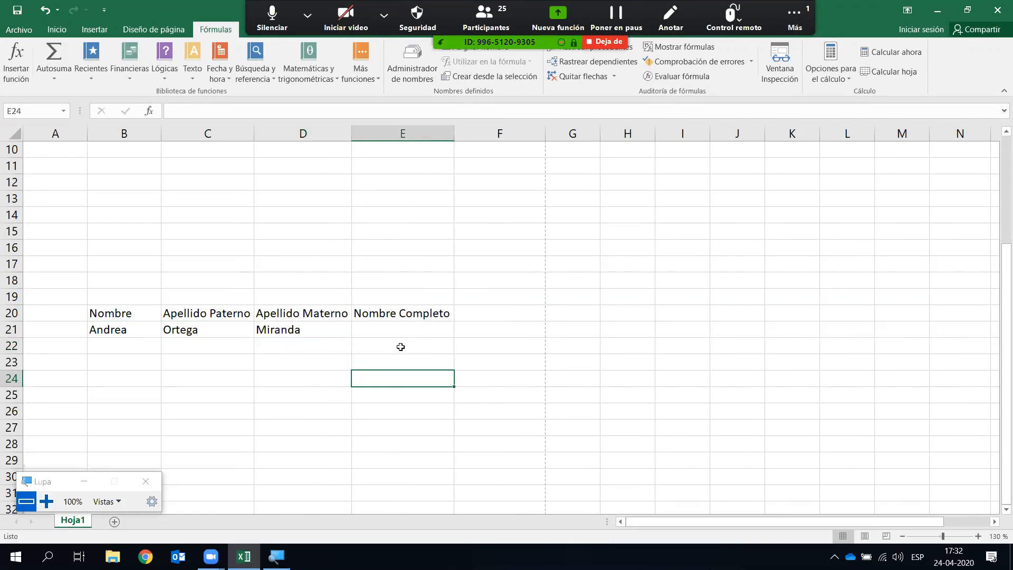
{"action": "left_click", "coordinate": [402, 340]}
{"action": "left_click", "coordinate": [402, 329]}
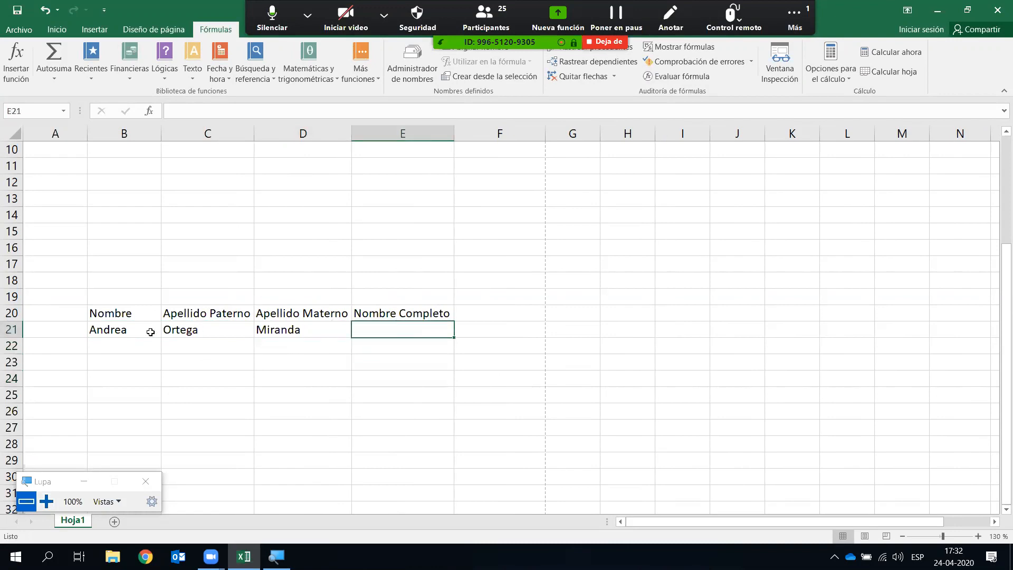
{"action": "left_click", "coordinate": [132, 328]}
{"action": "left_click", "coordinate": [280, 330]}
{"action": "left_click", "coordinate": [140, 331]}
{"action": "left_click", "coordinate": [232, 330]}
{"action": "left_click", "coordinate": [301, 345]}
{"action": "left_click", "coordinate": [398, 332]}
{"action": "left_click", "coordinate": [436, 397]}
{"action": "left_click", "coordinate": [416, 332]}
{"action": "left_click", "coordinate": [195, 74]}
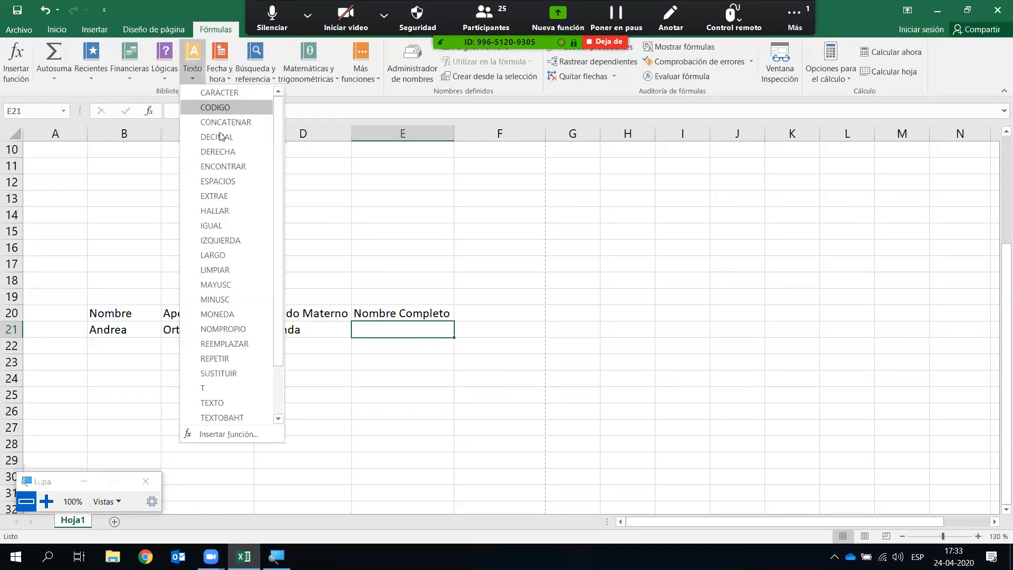
- Put =CONCATENAR(B21;C21;D21) in E21 and auto-fit column E to the joined name
{"action": "left_click", "coordinate": [249, 121]}
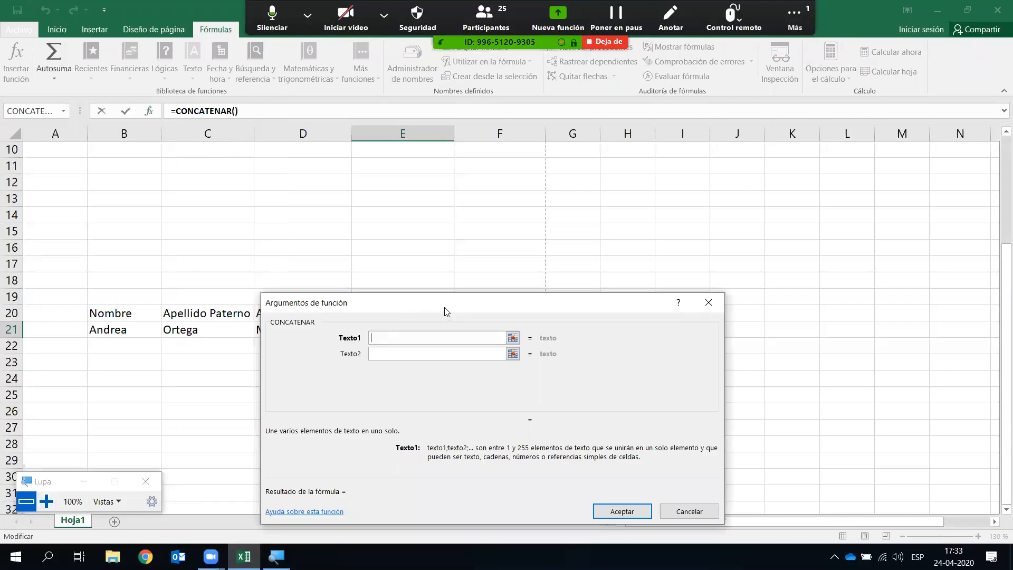
{"action": "left_click_drag", "start_coordinate": [445, 311], "coordinate": [677, 211]}
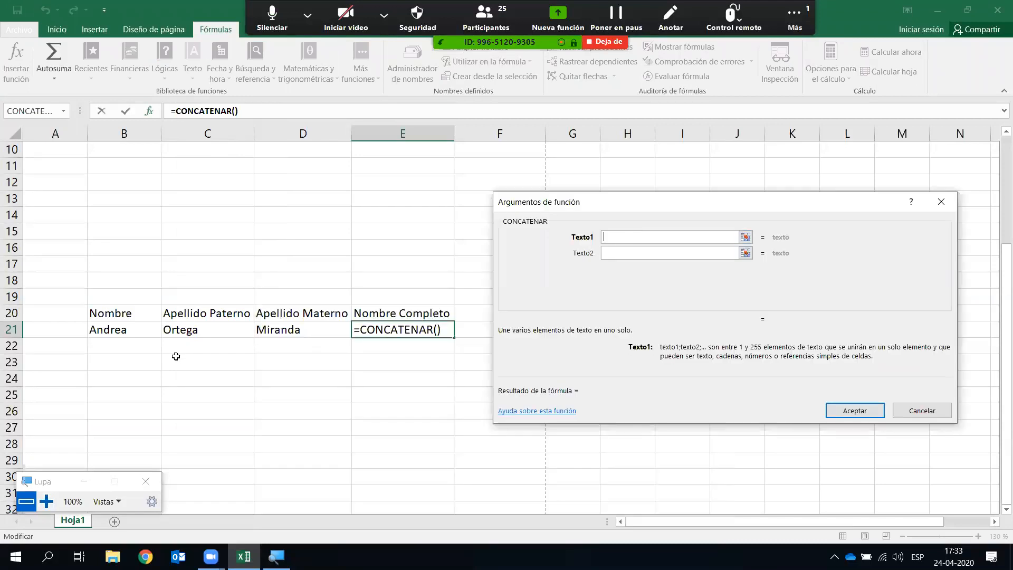
{"action": "left_click", "coordinate": [129, 331]}
{"action": "left_click", "coordinate": [628, 253]}
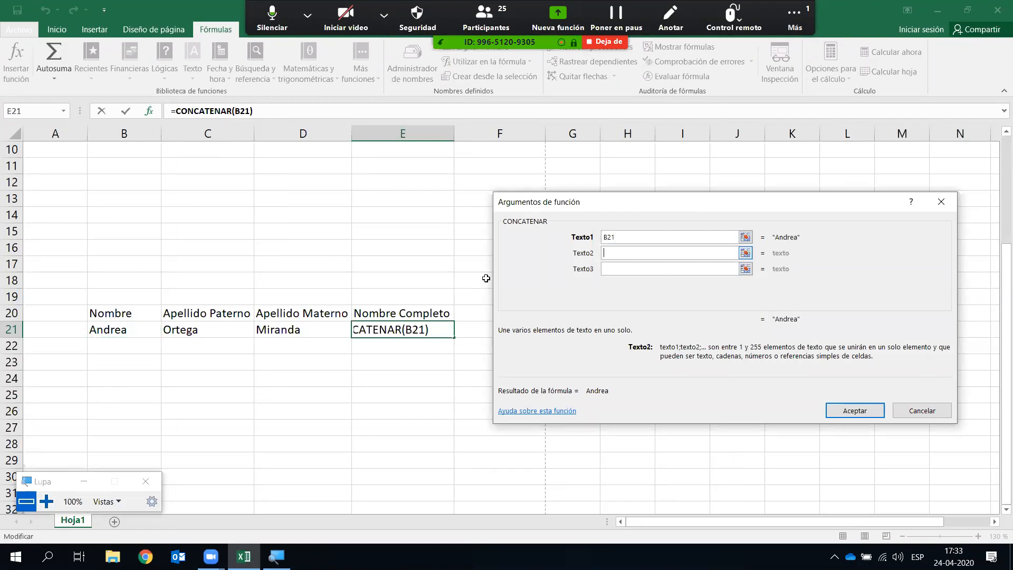
{"action": "left_click", "coordinate": [209, 329]}
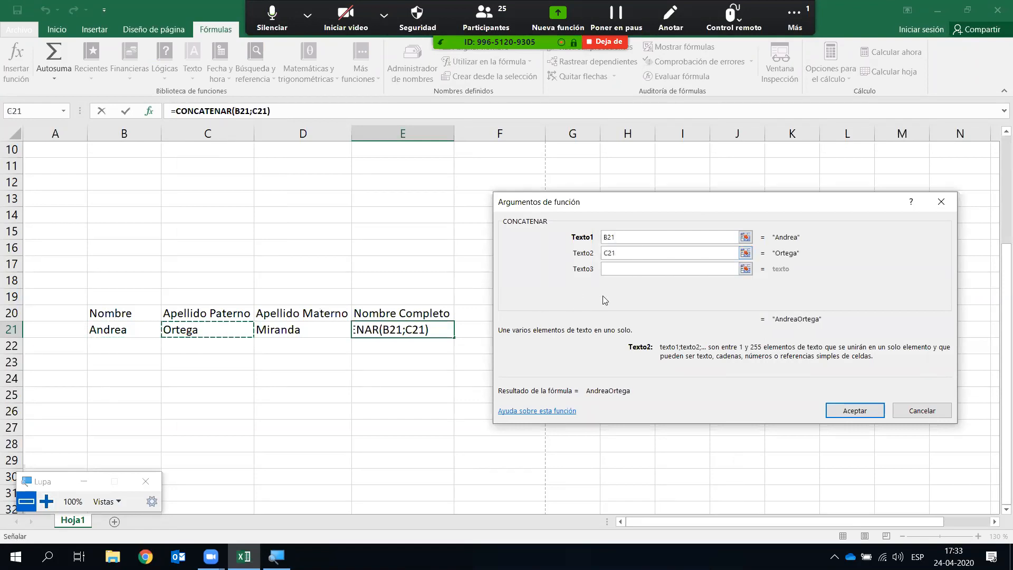
{"action": "left_click", "coordinate": [636, 269]}
{"action": "left_click", "coordinate": [318, 330]}
{"action": "left_click", "coordinate": [856, 411]}
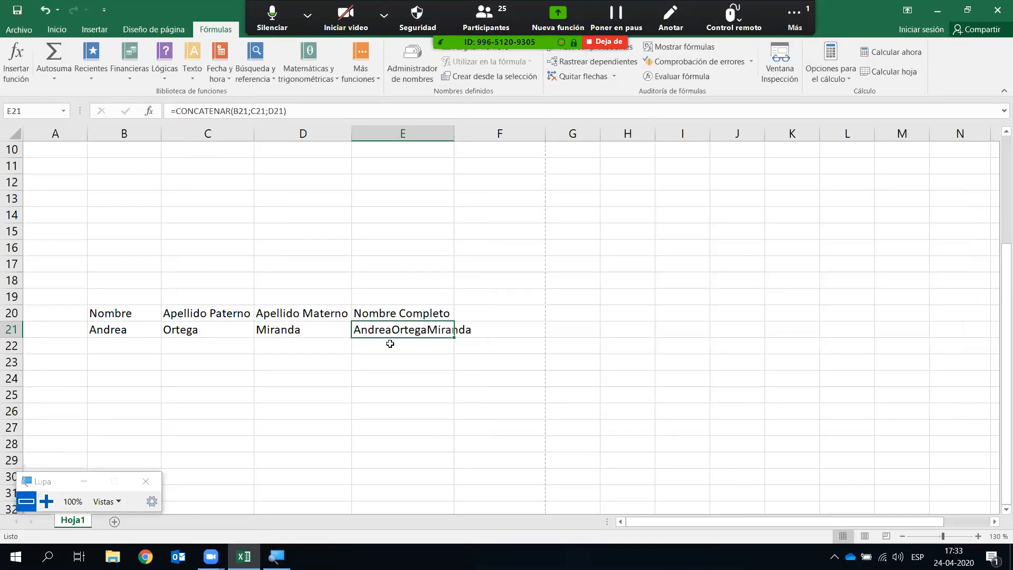
{"action": "double_click", "coordinate": [456, 133]}
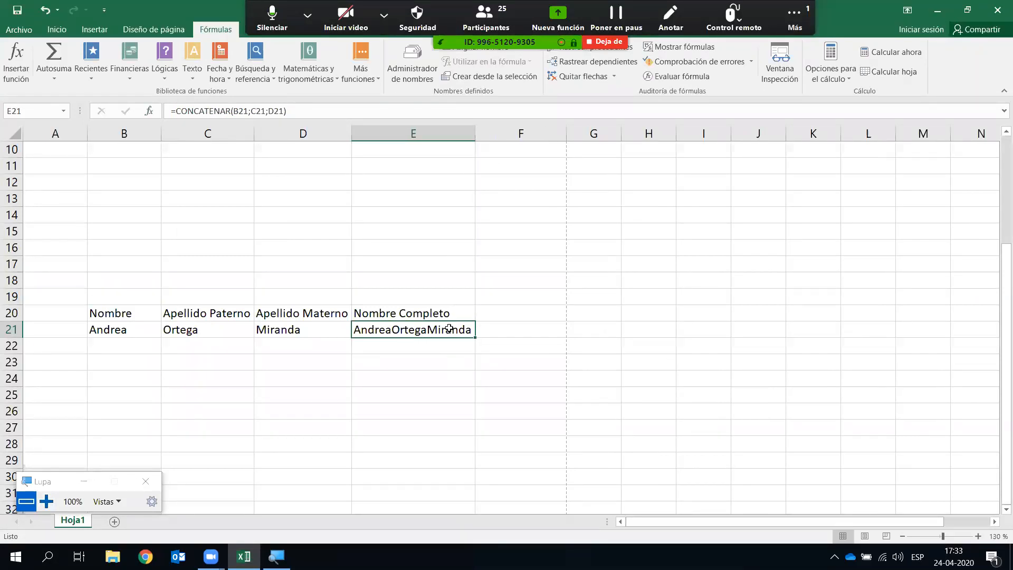
- Clear E21 and insert CONCATENAR from the Fórmulas Texto function list
{"action": "key", "text": "Delete"}
{"action": "left_click", "coordinate": [390, 405]}
{"action": "left_click", "coordinate": [437, 332]}
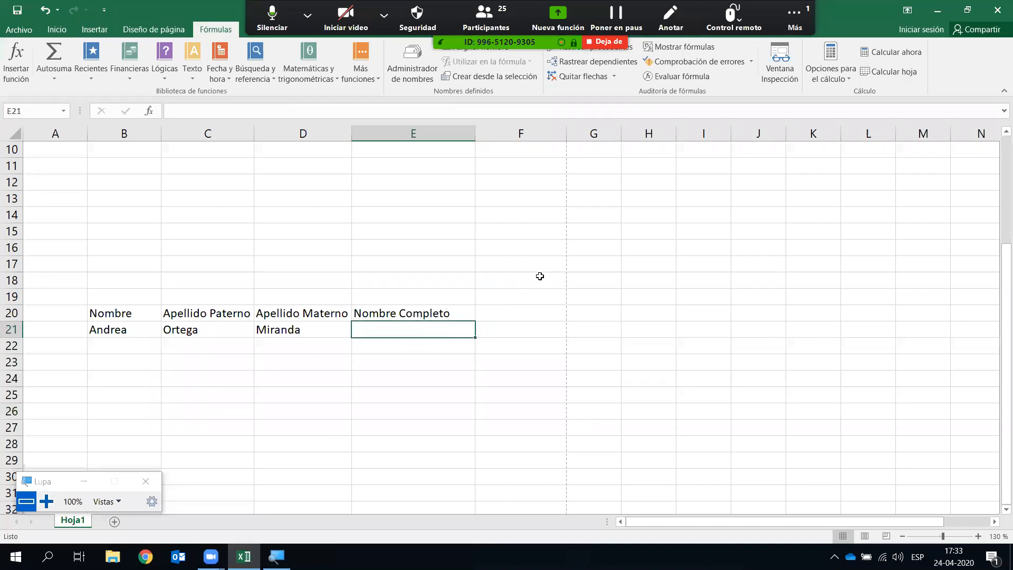
{"action": "left_click", "coordinate": [426, 373]}
{"action": "left_click", "coordinate": [436, 326]}
{"action": "left_click", "coordinate": [191, 78]}
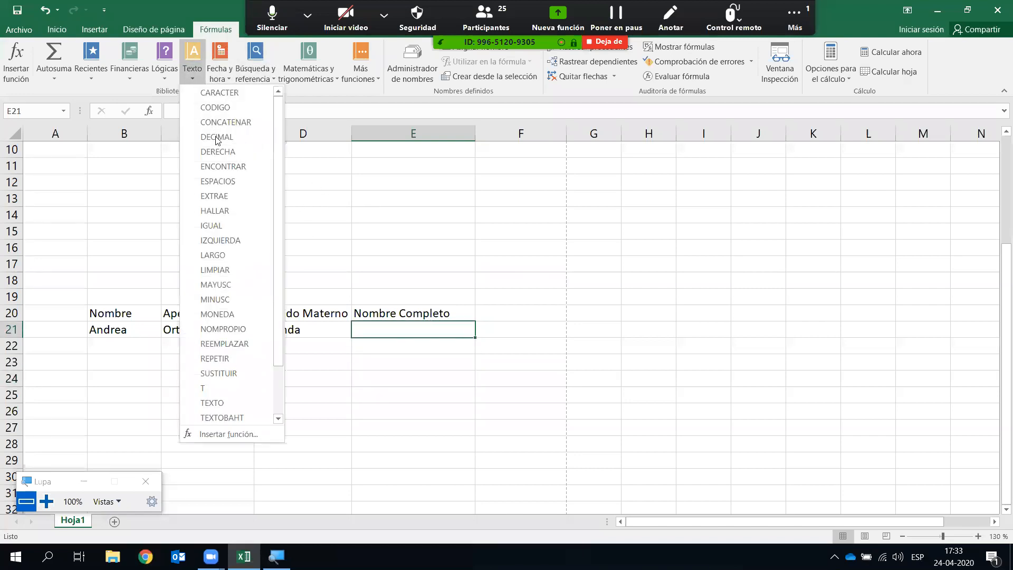
{"action": "left_click", "coordinate": [250, 123]}
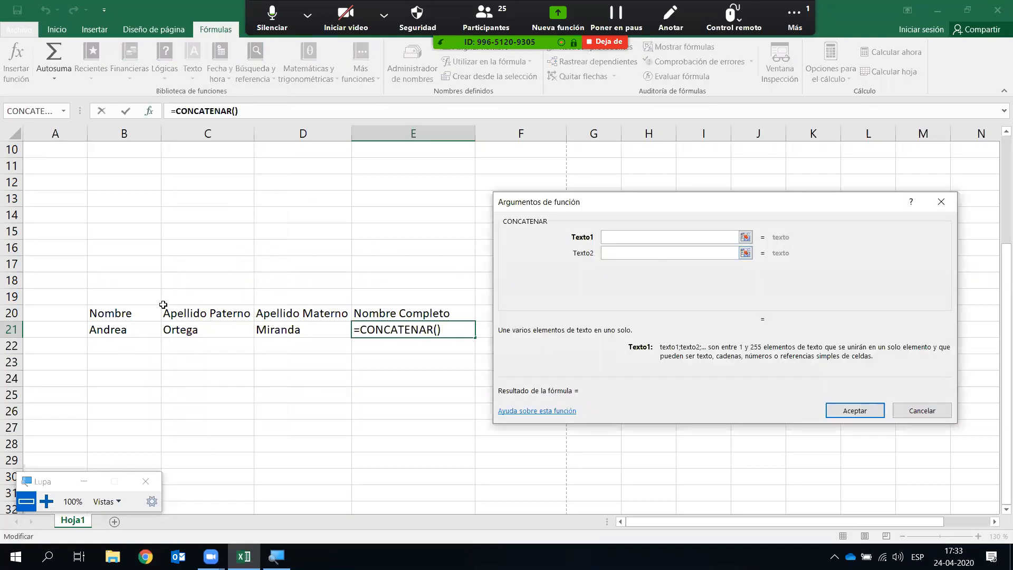
- Enter B21 and a space " " as the first two CONCATENAR text arguments
{"action": "left_click", "coordinate": [118, 330]}
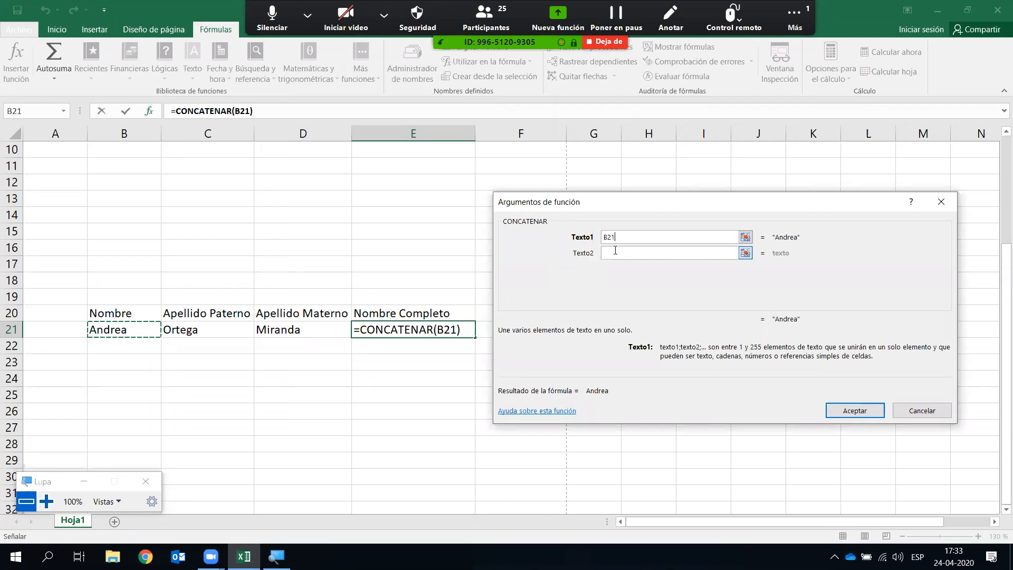
{"action": "left_click", "coordinate": [46, 501]}
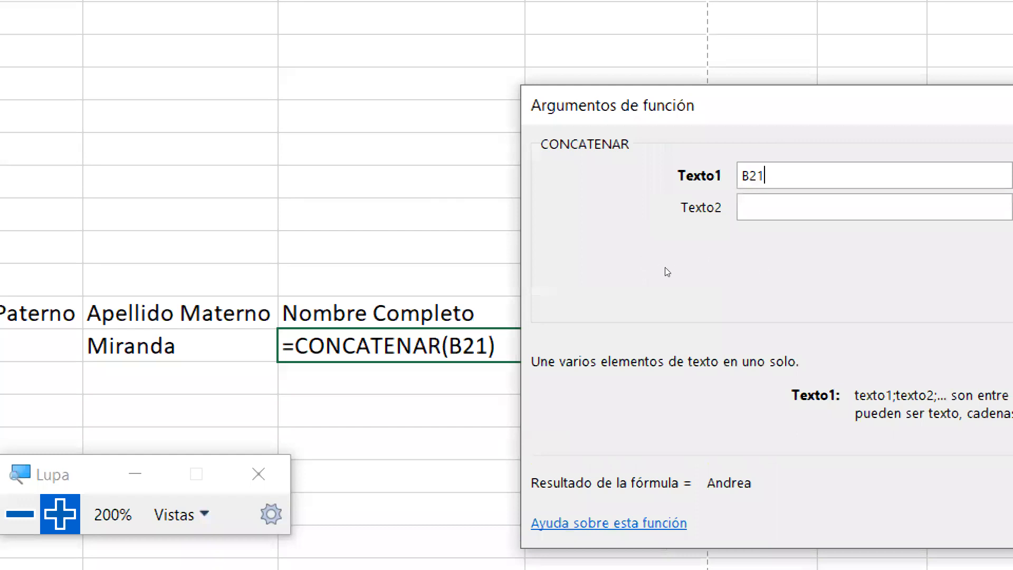
{"action": "key", "text": "Tab"}
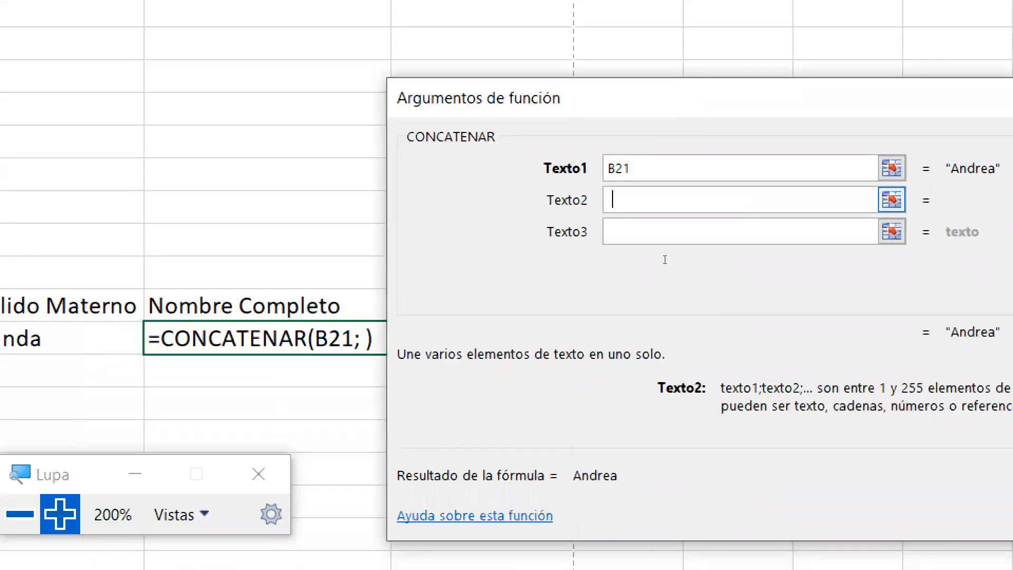
{"action": "type", "text": "\" \""}
{"action": "key", "text": "Tab"}
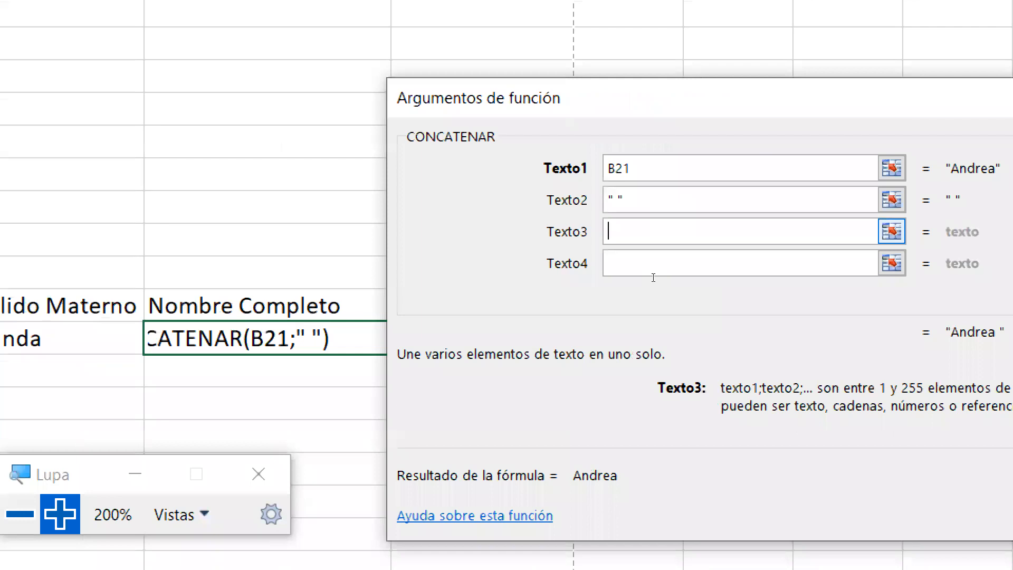
{"action": "key", "text": "shift+Tab"}
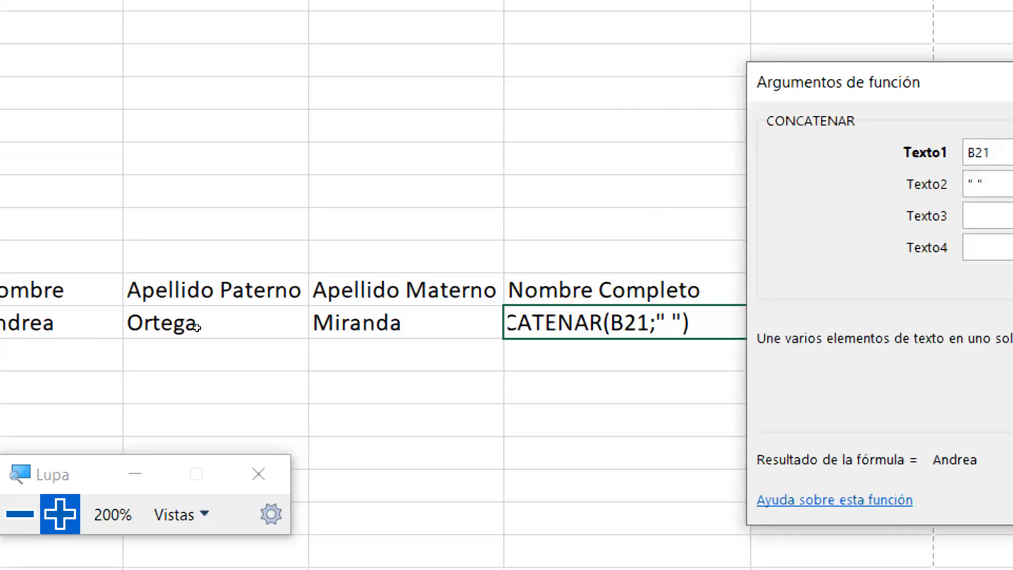
- Add C21, a space and D21 as the remaining arguments and confirm the formula
{"action": "left_click", "coordinate": [196, 327]}
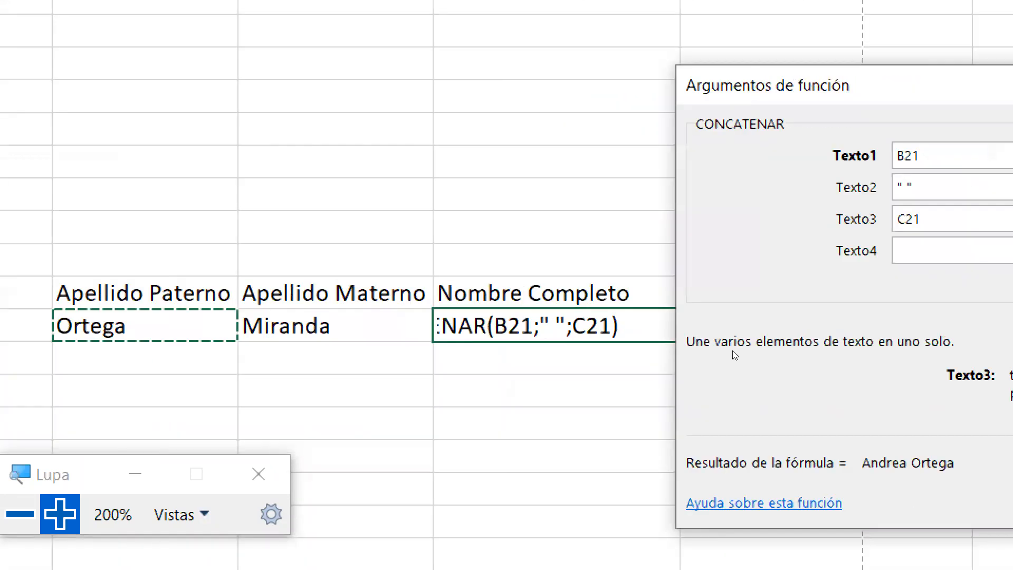
{"action": "key", "text": "Tab"}
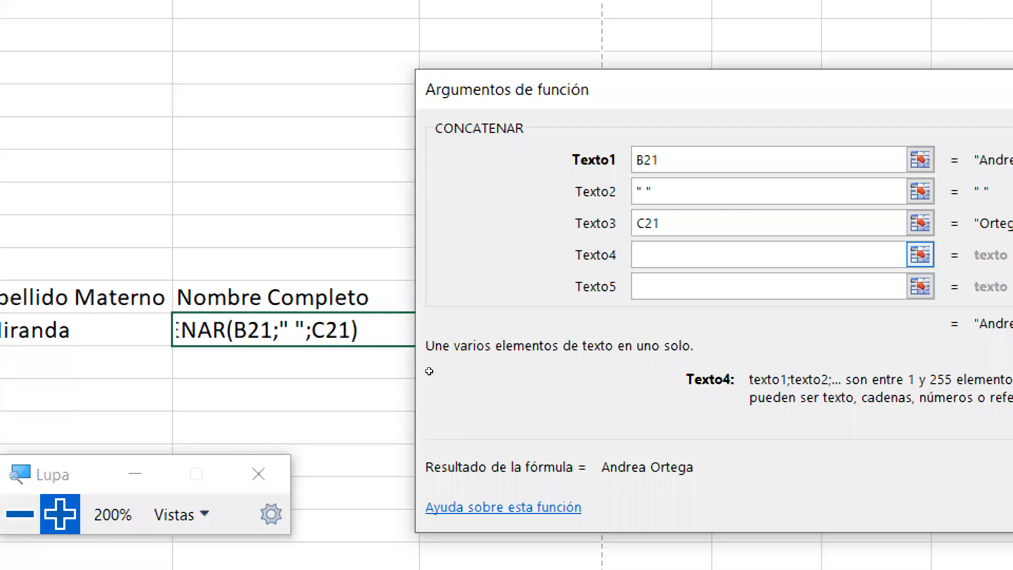
{"action": "type", "text": "\" \""}
{"action": "key", "text": "Tab"}
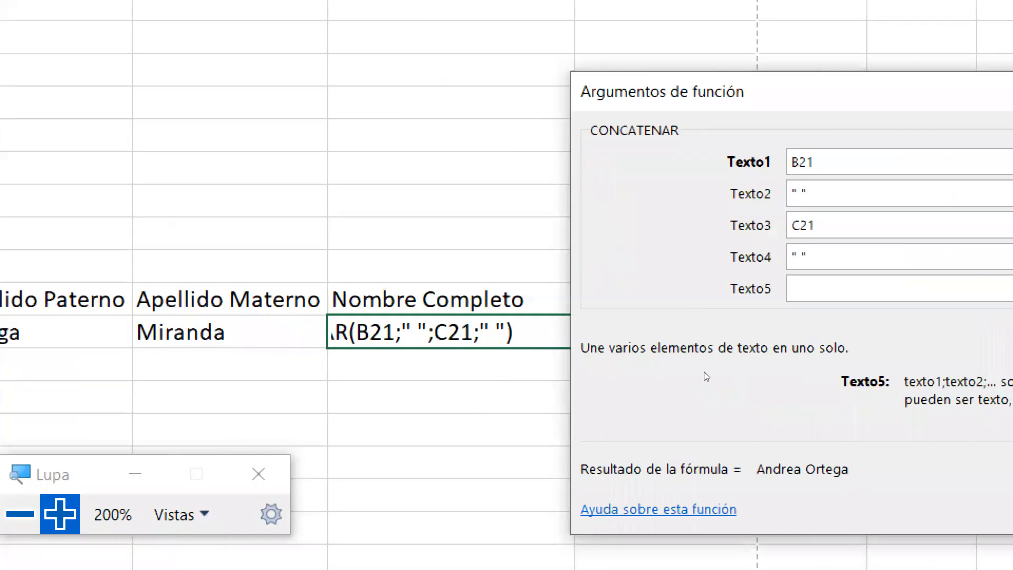
{"action": "type", "text": "D21"}
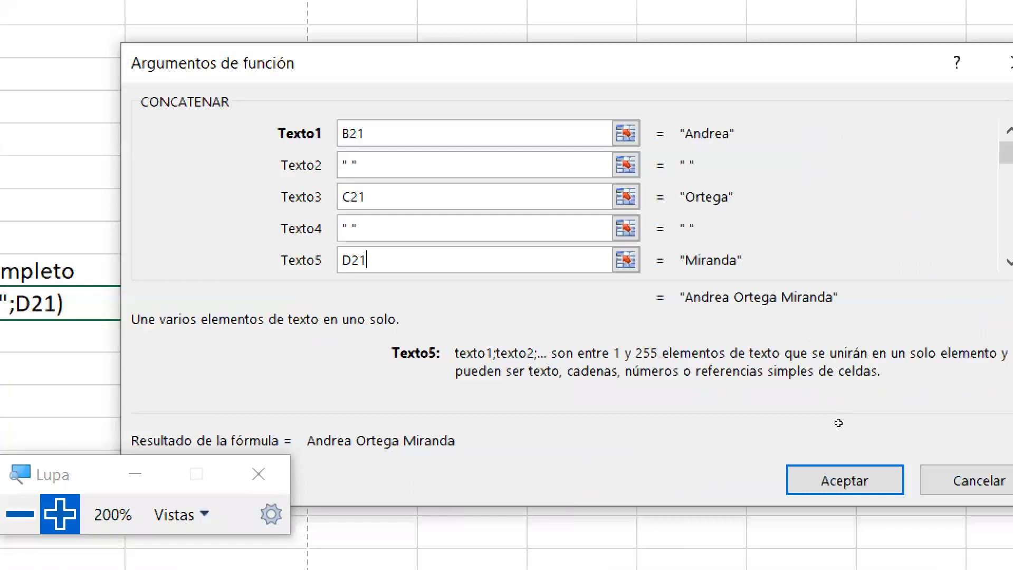
{"action": "key", "text": "Return"}
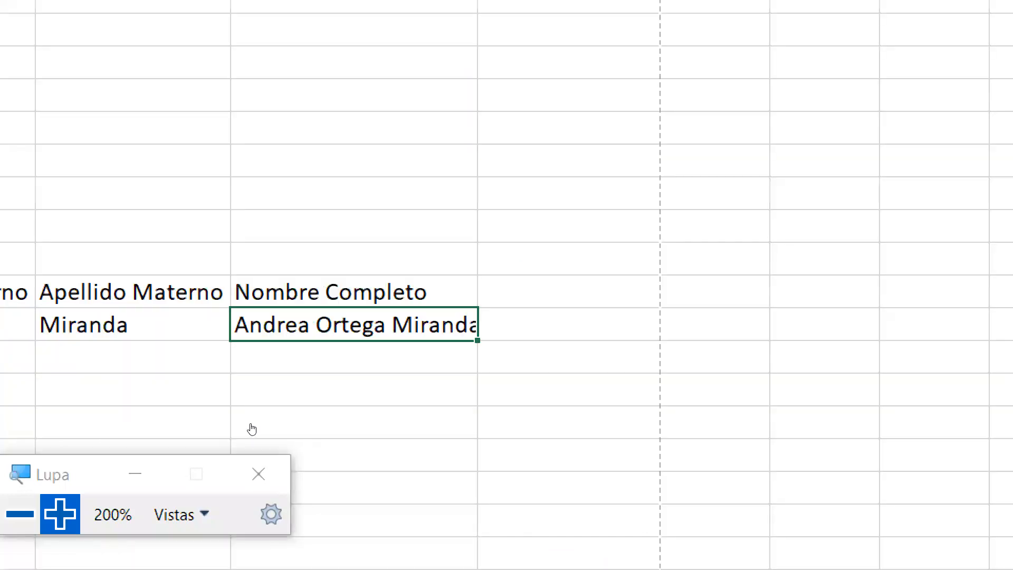
{"action": "key", "text": "super+minus"}
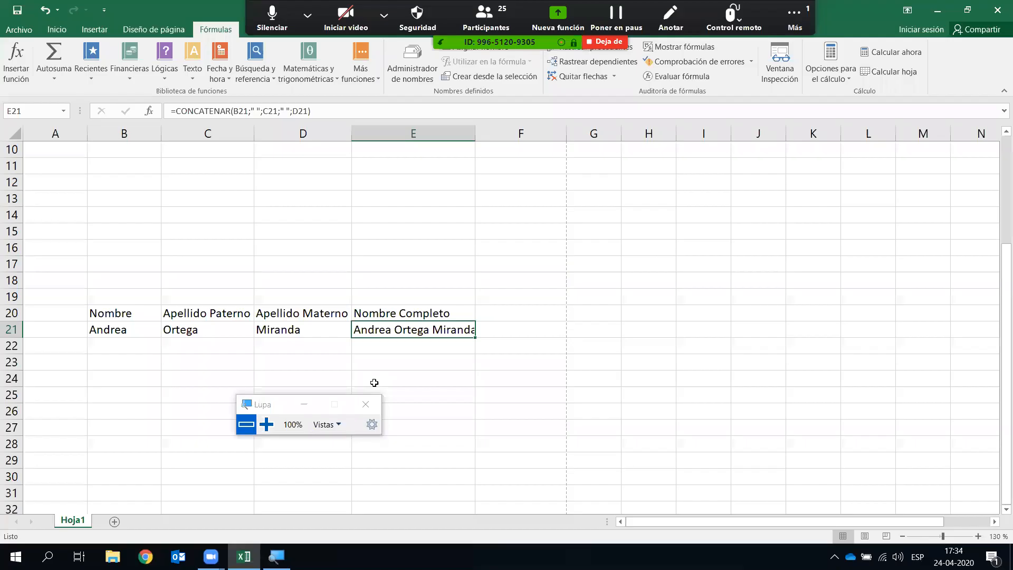
- Type the headings Mayuscula in F20 and Minuscula in G20
{"action": "left_click", "coordinate": [539, 316]}
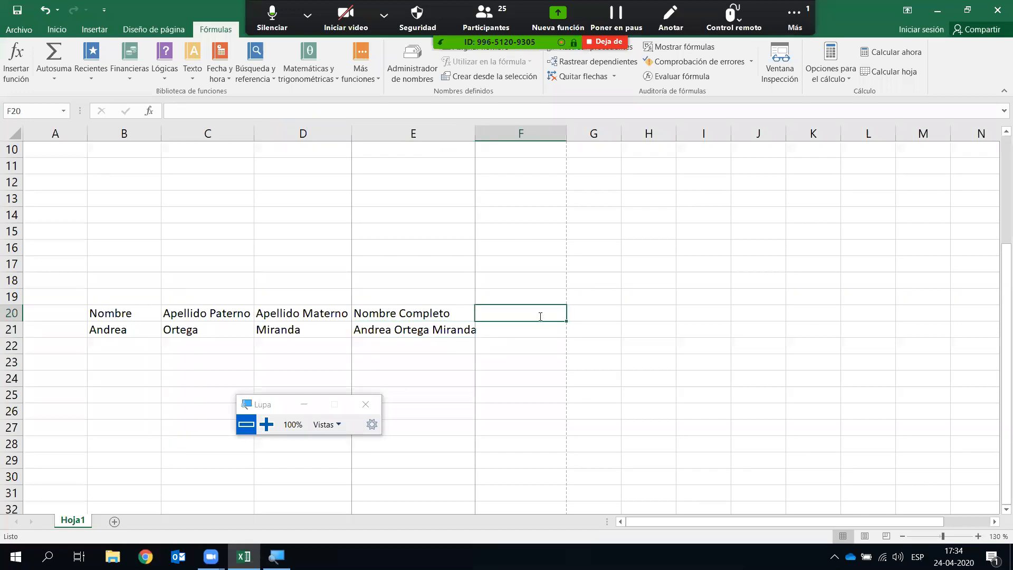
{"action": "type", "text": "Mayusuc"}
{"action": "key", "text": "BackSpace"}
{"action": "type", "text": "cula"}
{"action": "key", "text": "Return"}
{"action": "key", "text": "Right"}
{"action": "key", "text": "Up"}
{"action": "type", "text": "Minuscula"}
{"action": "key", "text": "Return"}
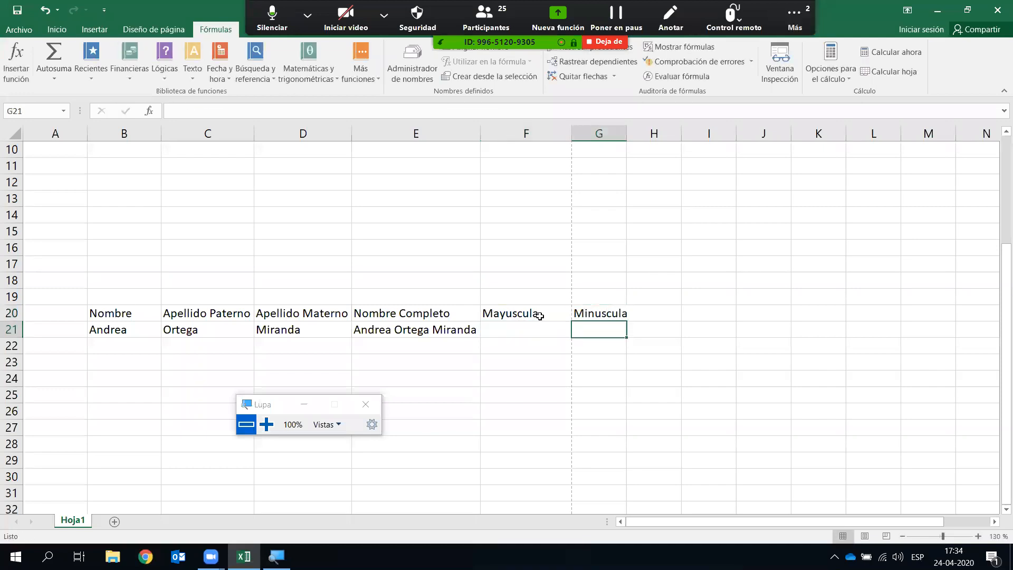
- Widen column G, select F21, and bring up the Zoom meeting group chat
{"action": "left_click_drag", "start_coordinate": [629, 131], "coordinate": [633, 131]}
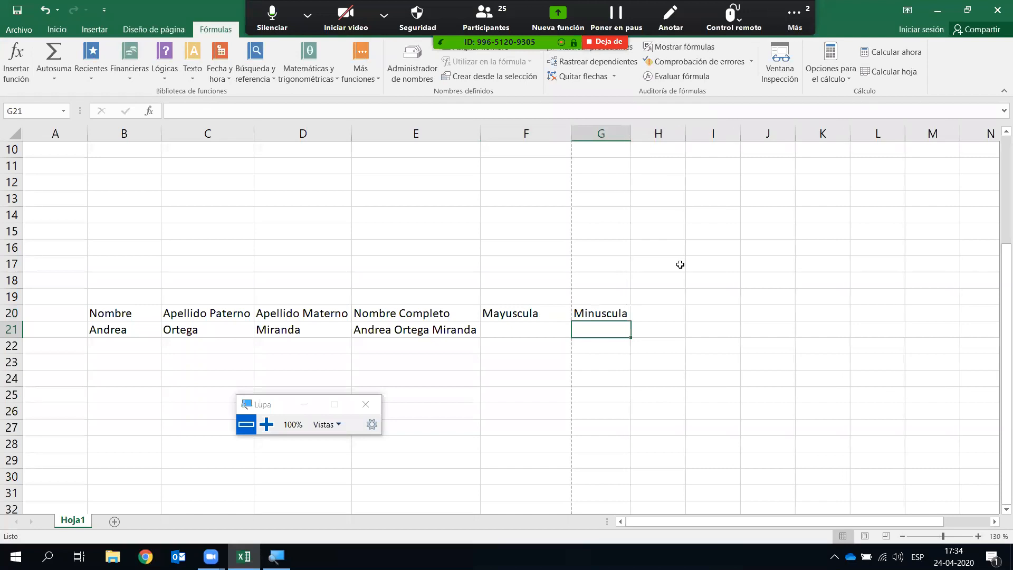
{"action": "left_click", "coordinate": [680, 264]}
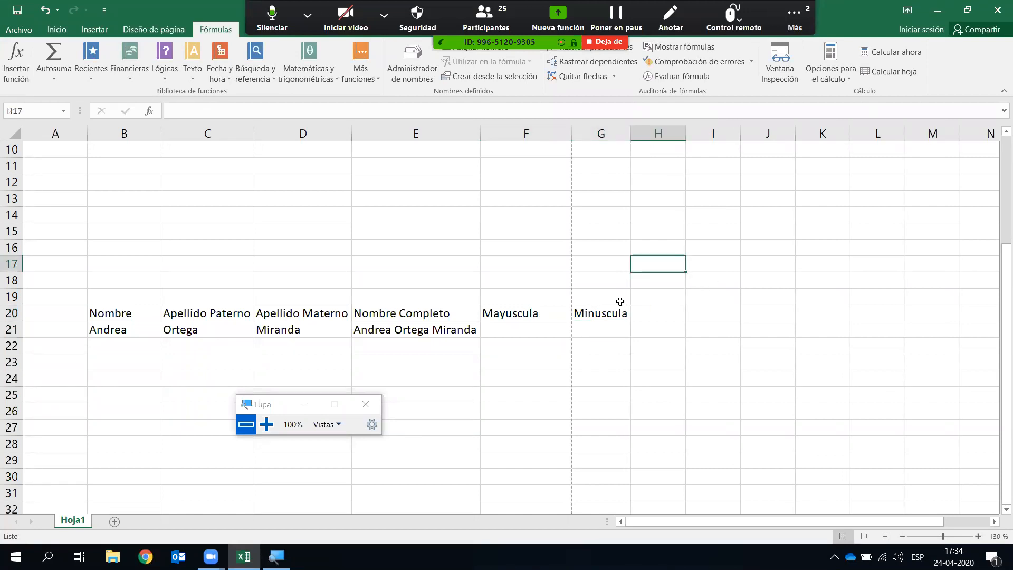
{"action": "left_click", "coordinate": [519, 333]}
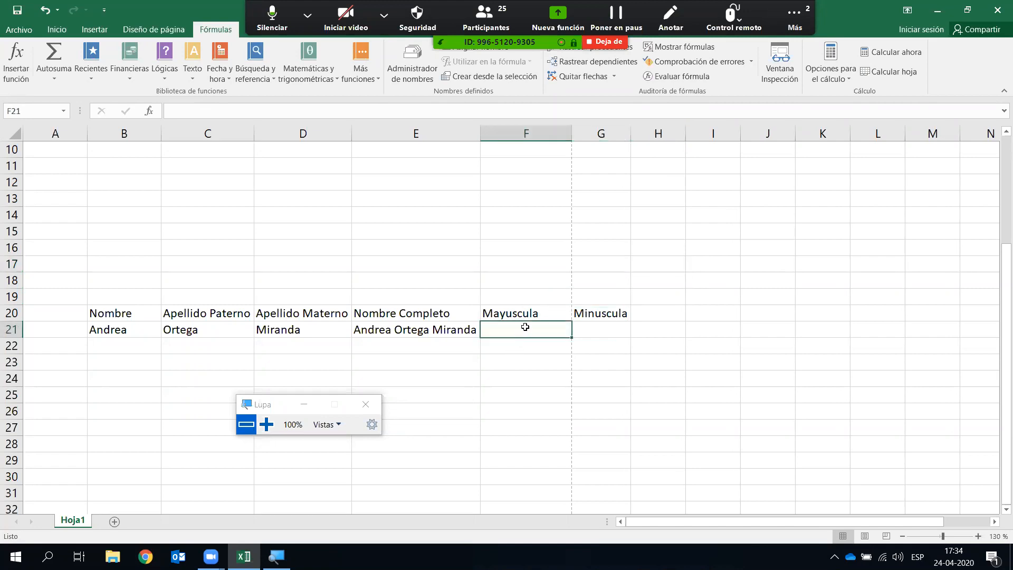
{"action": "left_click", "coordinate": [615, 367]}
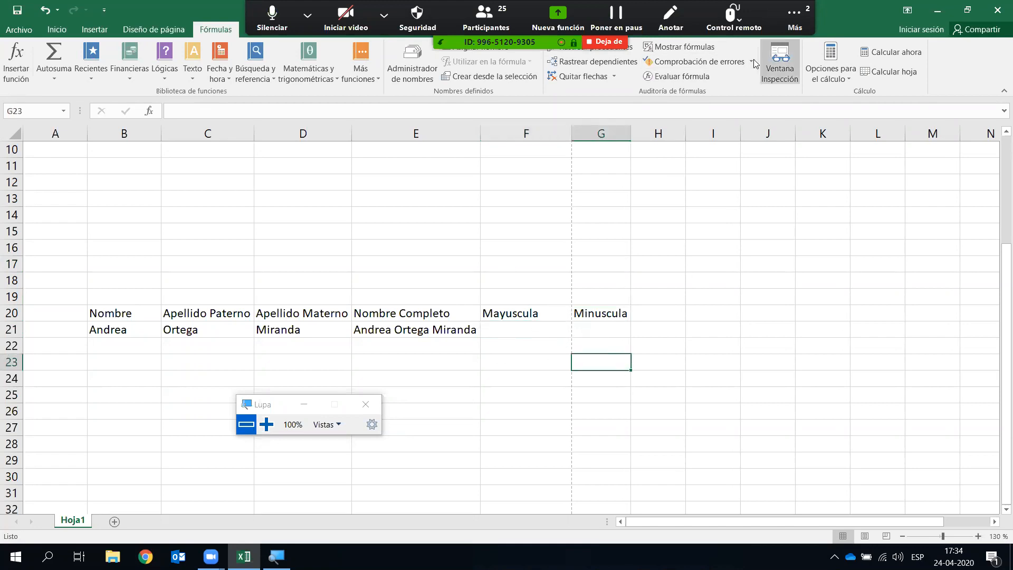
{"action": "left_click", "coordinate": [793, 19]}
{"action": "key", "text": "alt+h"}
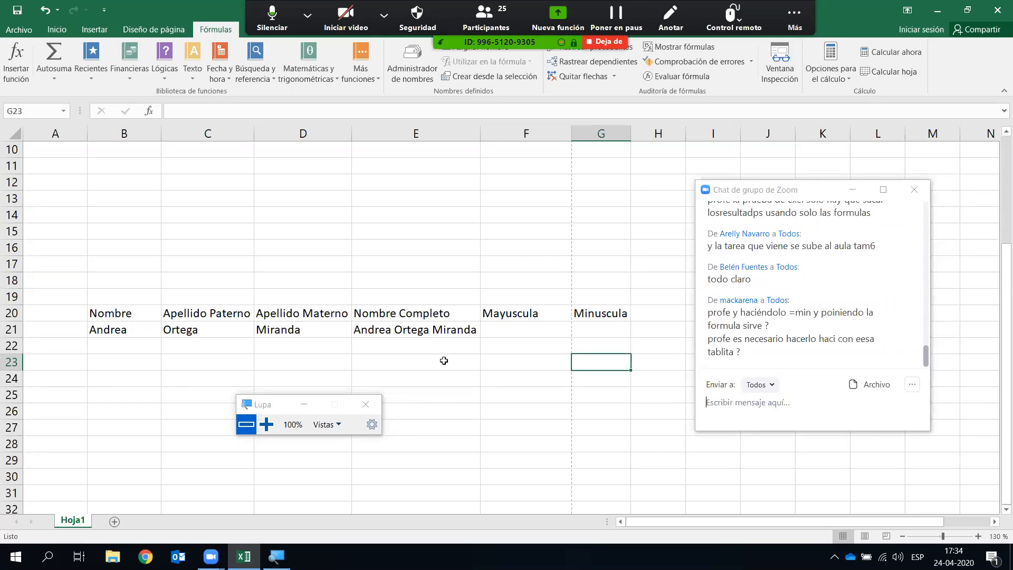
- Start typing =MINUSC( in F21, correcting the mistyped function name
{"action": "left_click", "coordinate": [498, 330]}
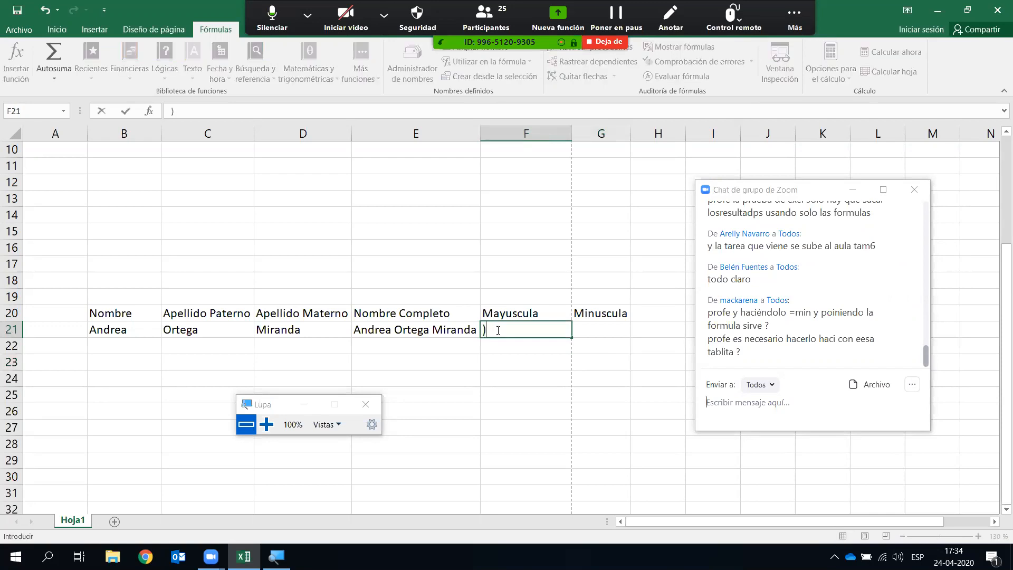
{"action": "type", "text": "=MIN"}
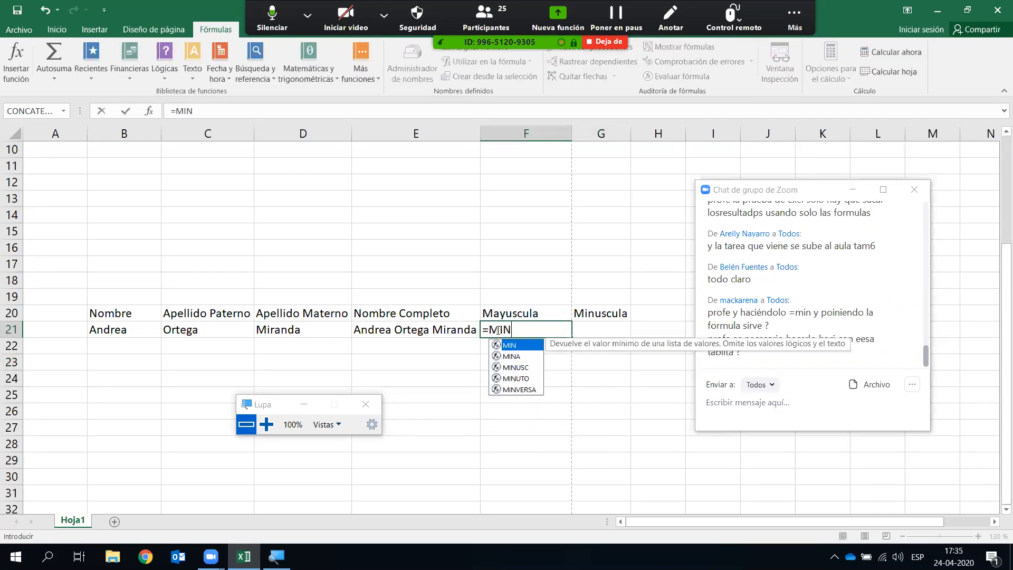
{"action": "type", "text": "("}
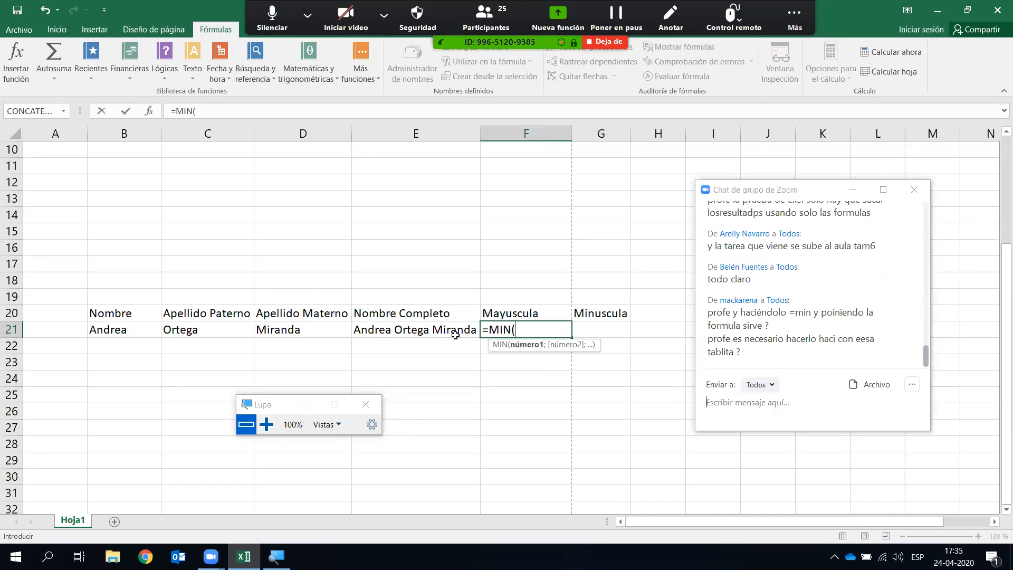
{"action": "key", "text": "BackSpace"}
{"action": "key", "text": "BackSpace"}
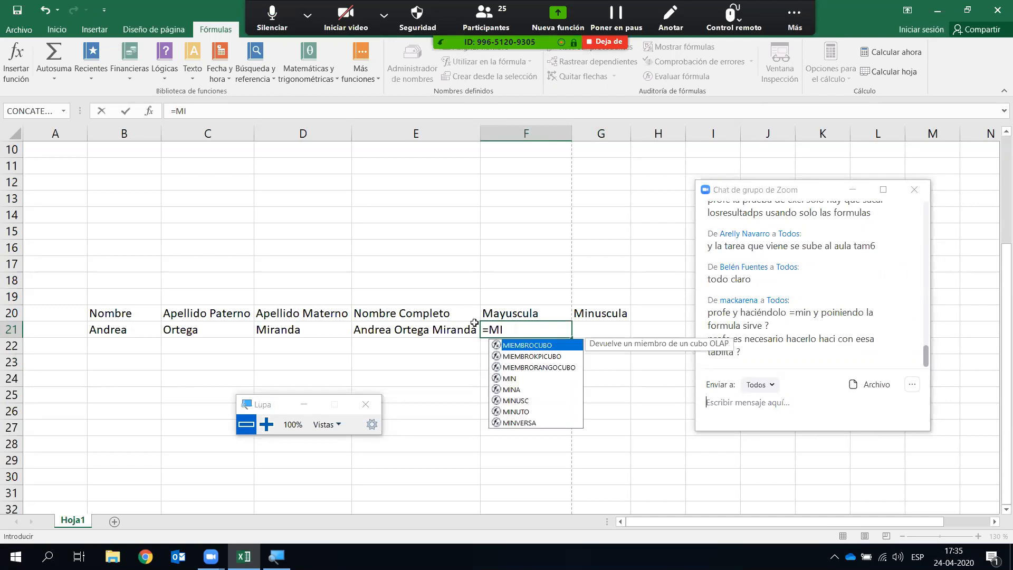
{"action": "type", "text": "U"}
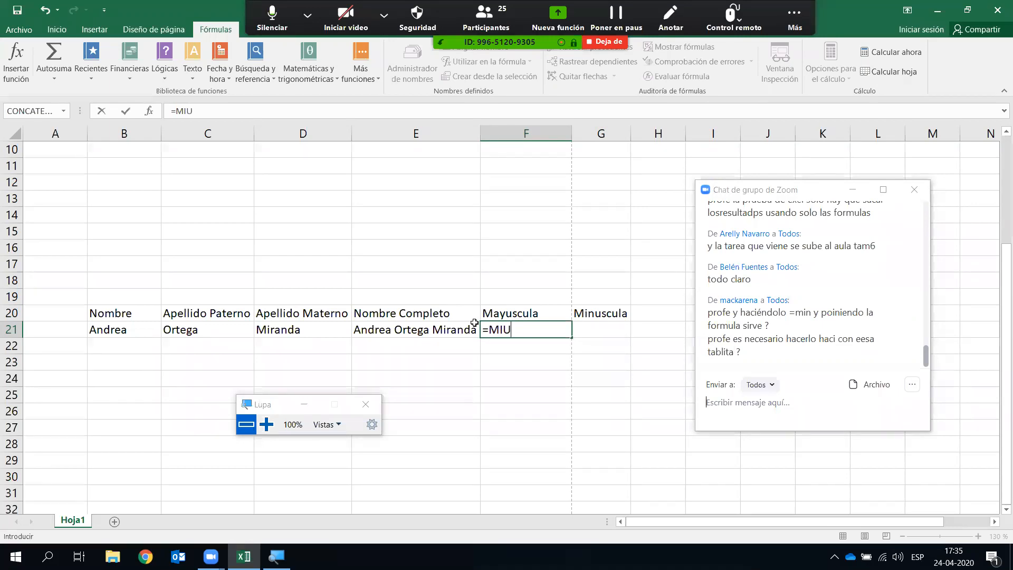
{"action": "key", "text": "BackSpace"}
{"action": "type", "text": "NUSC("}
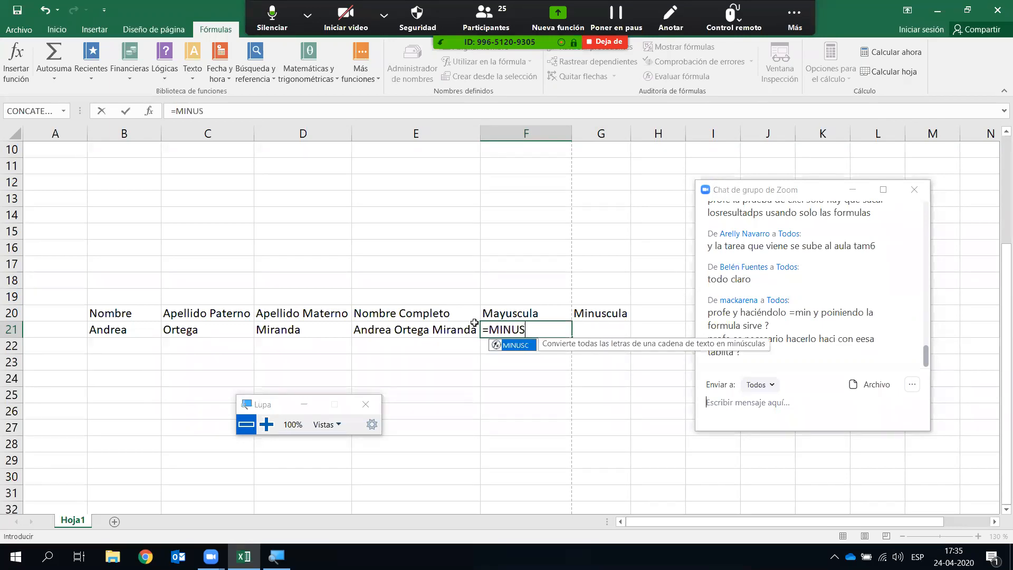
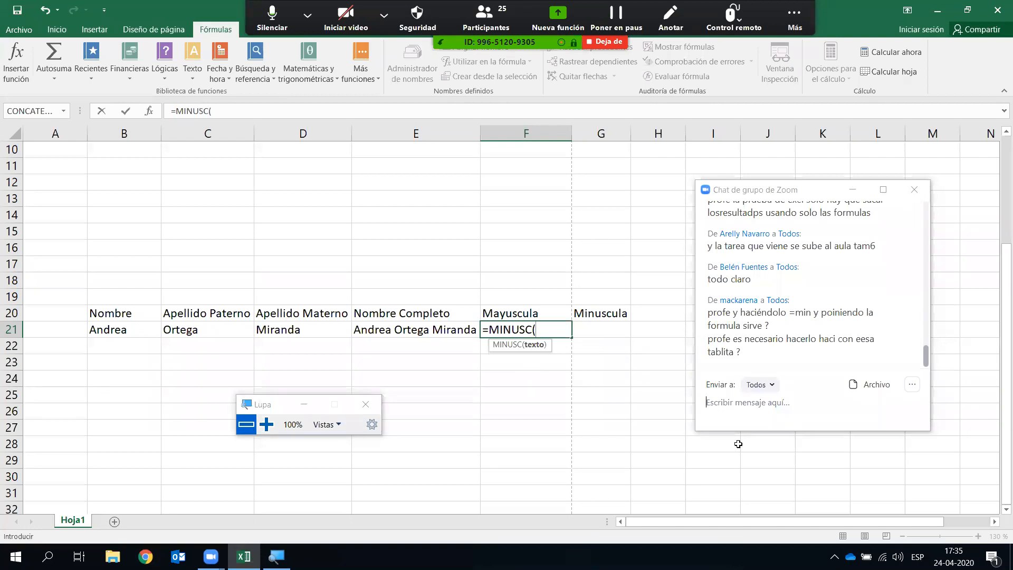
- Abandon the unfinished lowercase formula and a trial MINUSC insertion in F21
{"action": "key", "text": "Escape"}
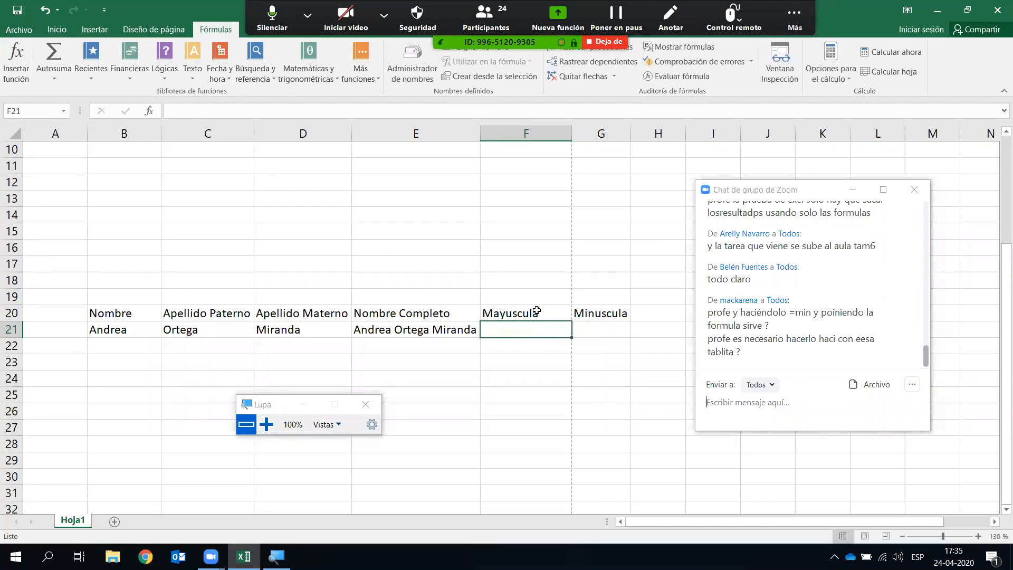
{"action": "left_click", "coordinate": [158, 77]}
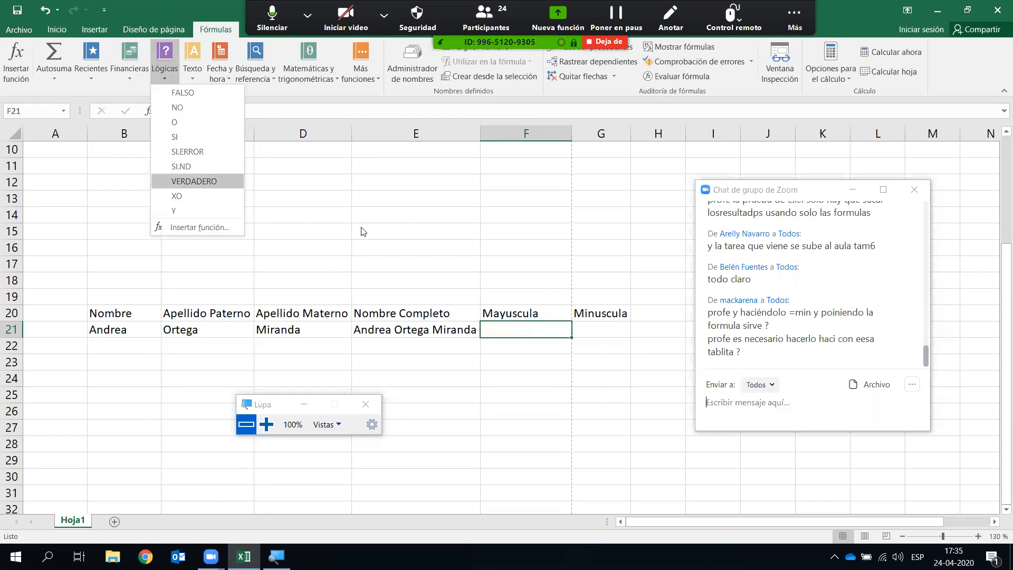
{"action": "left_click", "coordinate": [489, 348]}
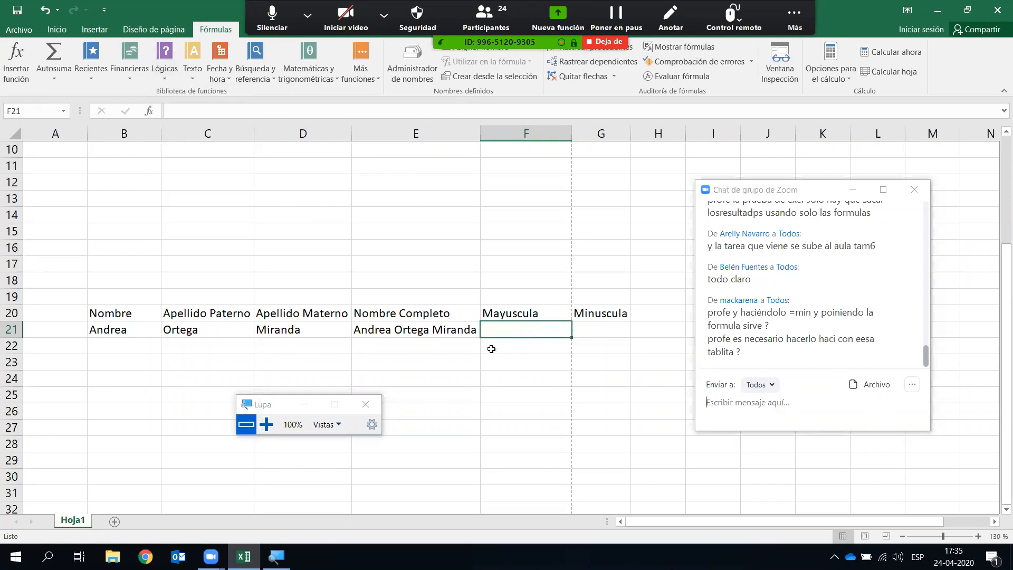
{"action": "left_click", "coordinate": [198, 79]}
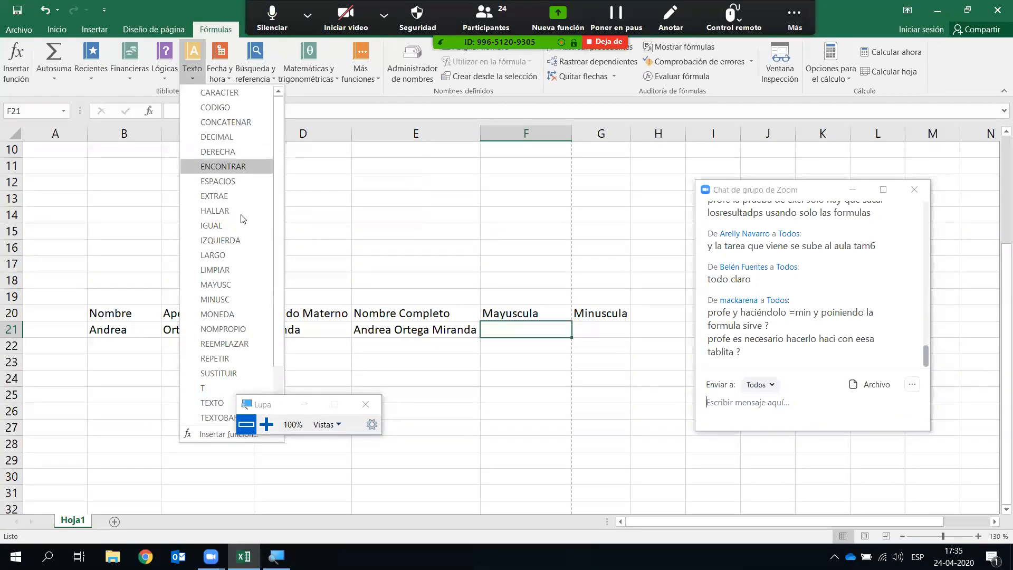
{"action": "left_click", "coordinate": [229, 299]}
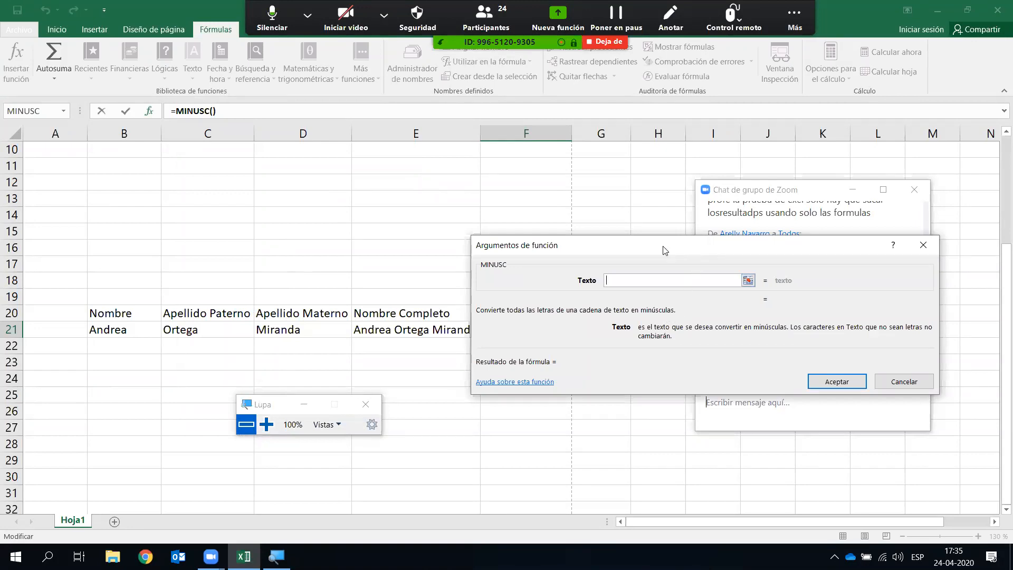
{"action": "left_click_drag", "start_coordinate": [664, 250], "coordinate": [463, 147]}
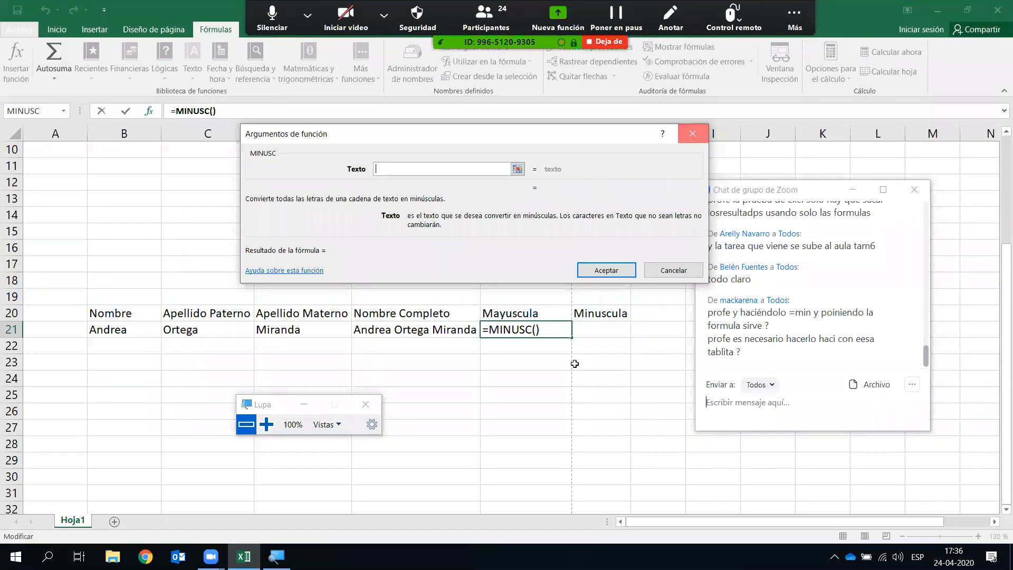
{"action": "key", "text": "Escape"}
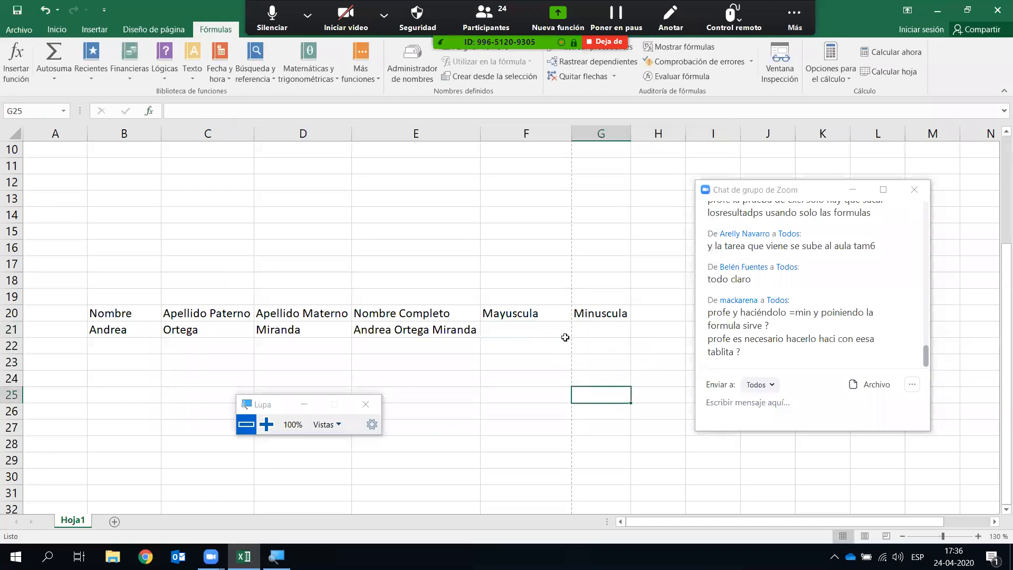
- Put =MAYUSC(E21) in F21 and autofit column F to the uppercase name
{"action": "left_click", "coordinate": [549, 333]}
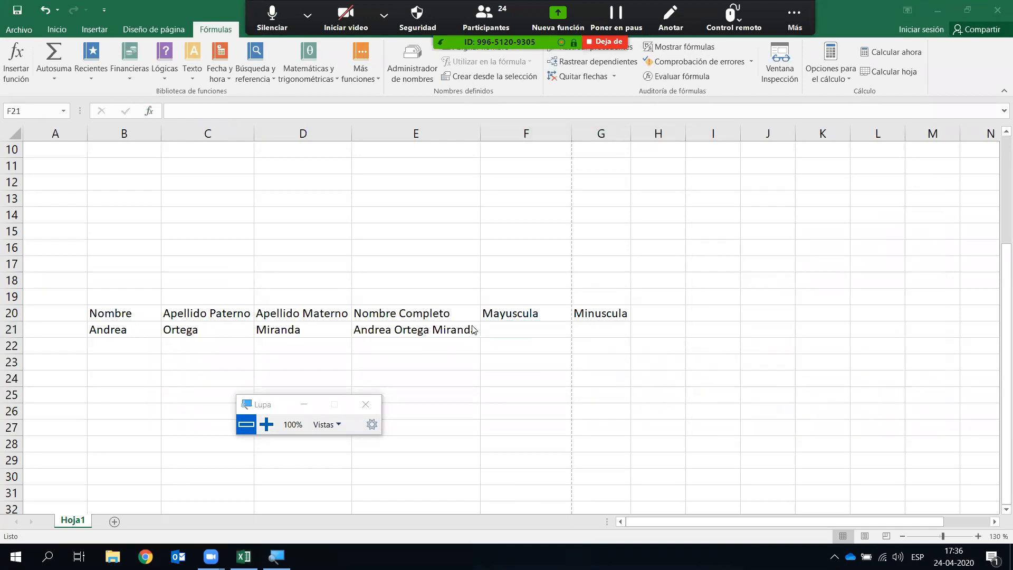
{"action": "left_click", "coordinate": [517, 332]}
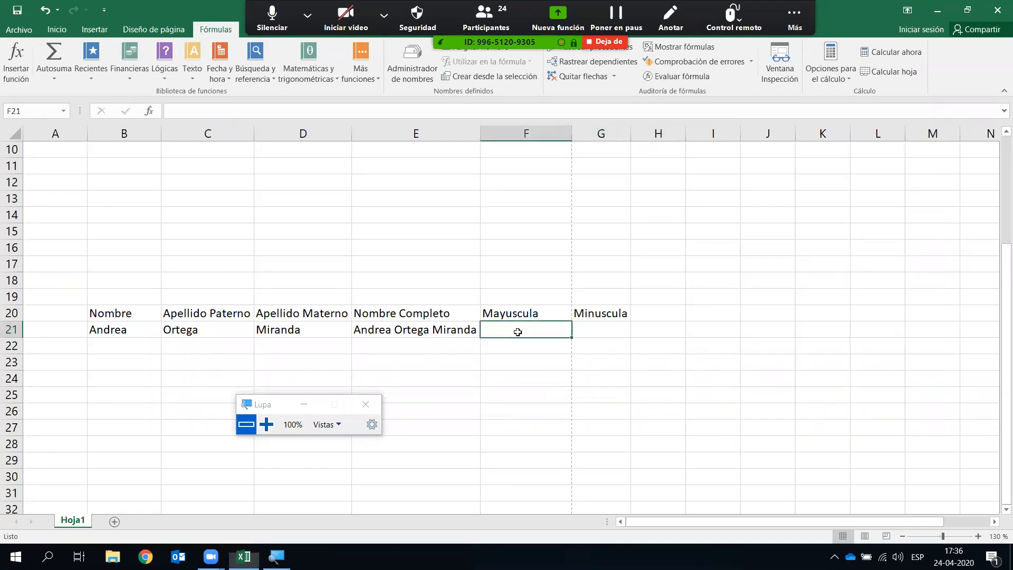
{"action": "left_click", "coordinate": [193, 77]}
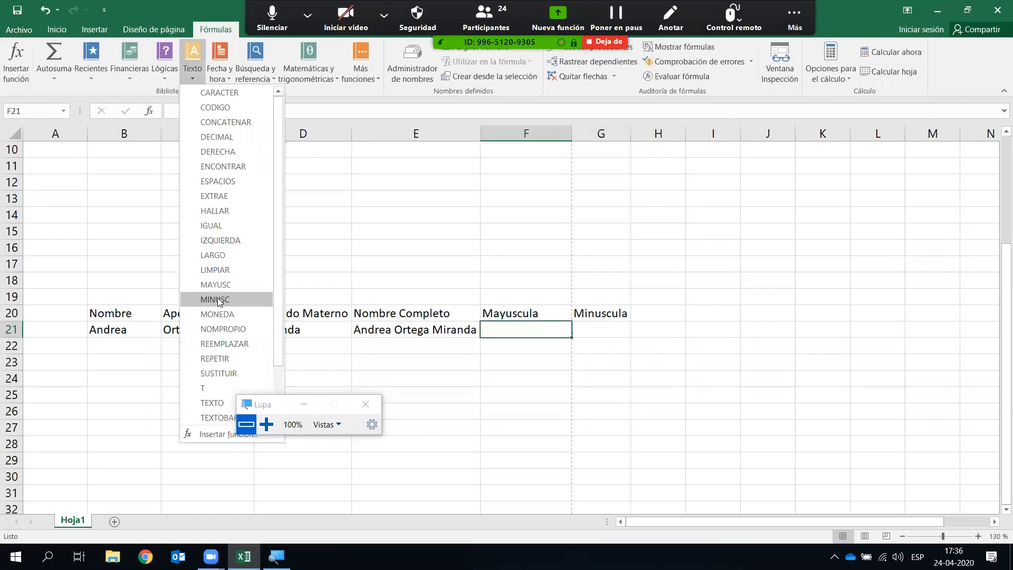
{"action": "left_click", "coordinate": [236, 285]}
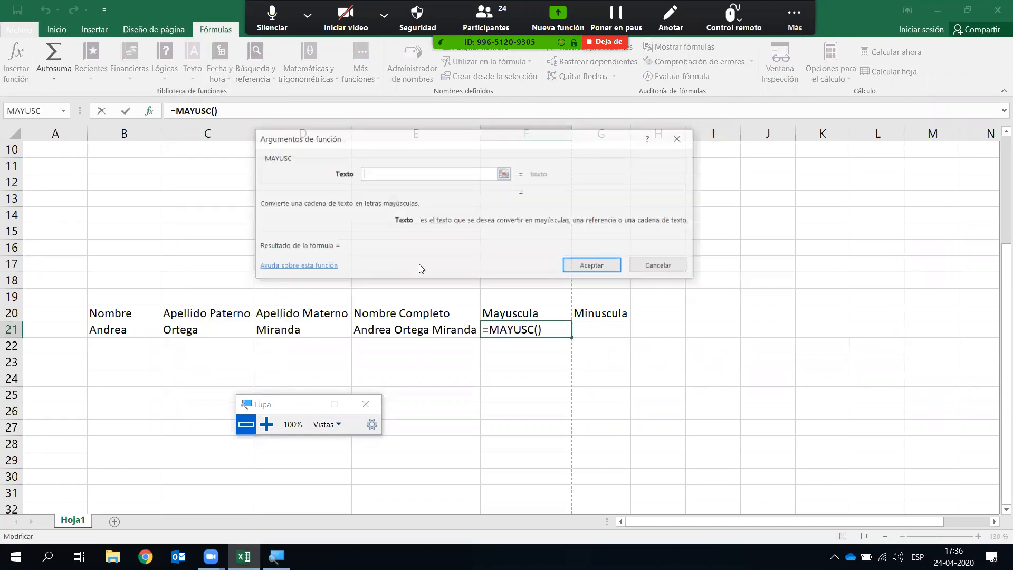
{"action": "left_click", "coordinate": [413, 332]}
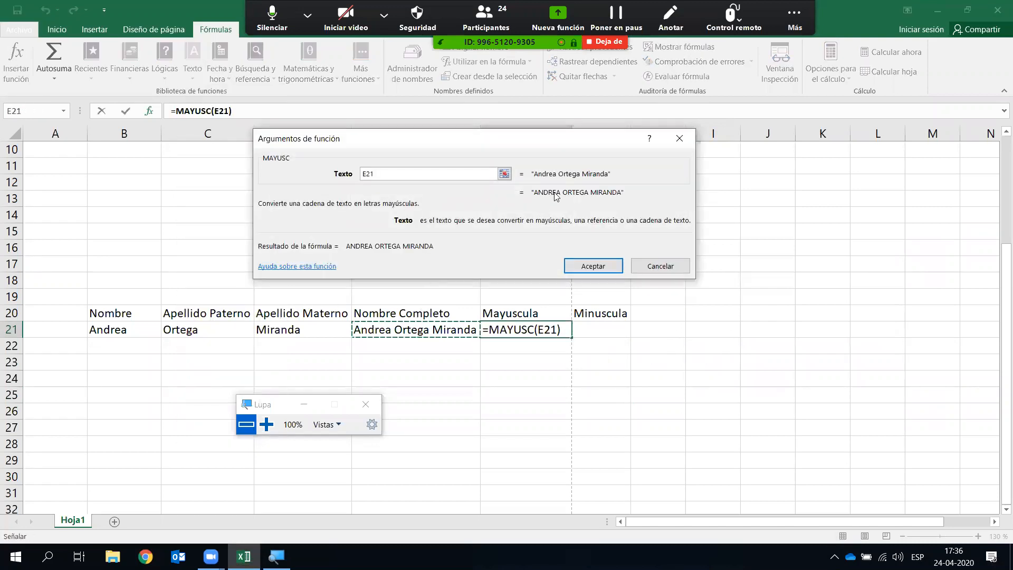
{"action": "left_click", "coordinate": [594, 266]}
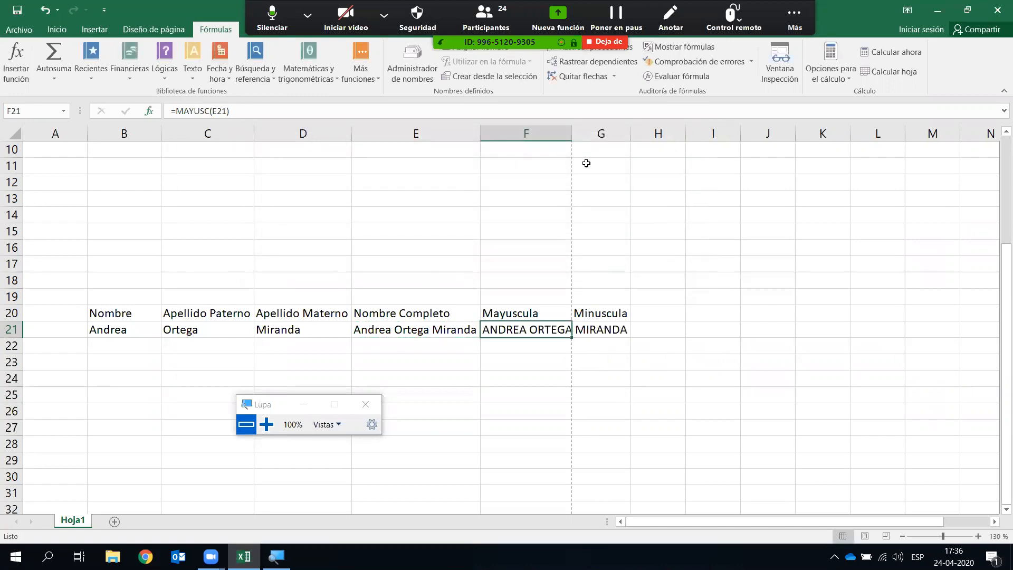
{"action": "double_click", "coordinate": [573, 138]}
- Put =MINUSC(F21) in G21 and autofit column G to the lowercase name
{"action": "left_click", "coordinate": [695, 361]}
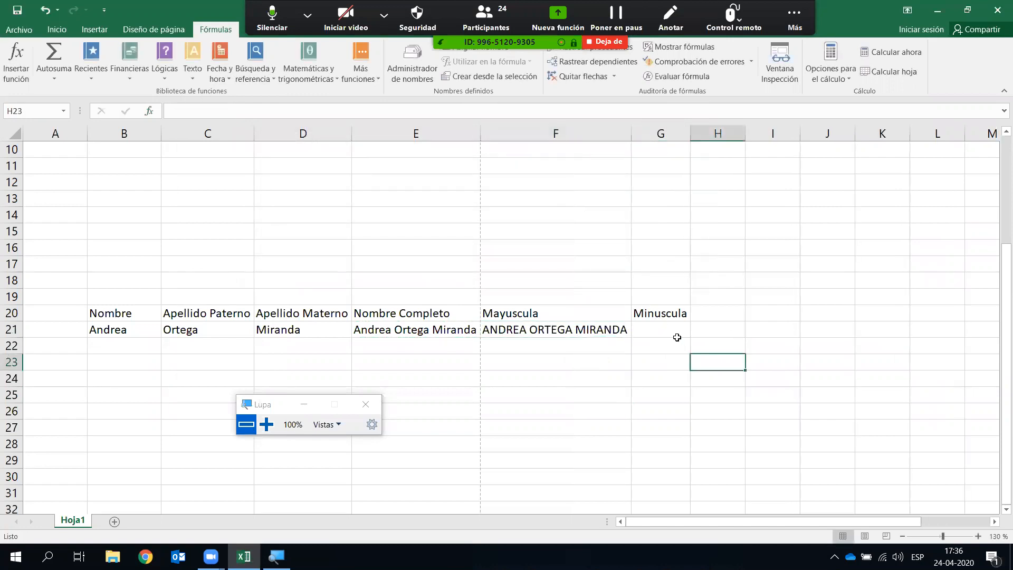
{"action": "left_click", "coordinate": [668, 331]}
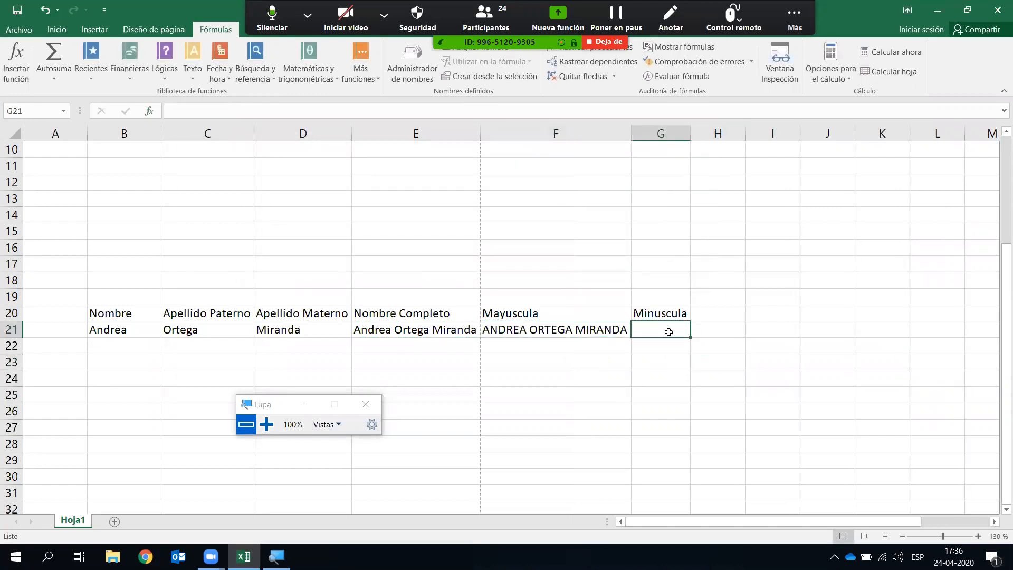
{"action": "left_click", "coordinate": [191, 80]}
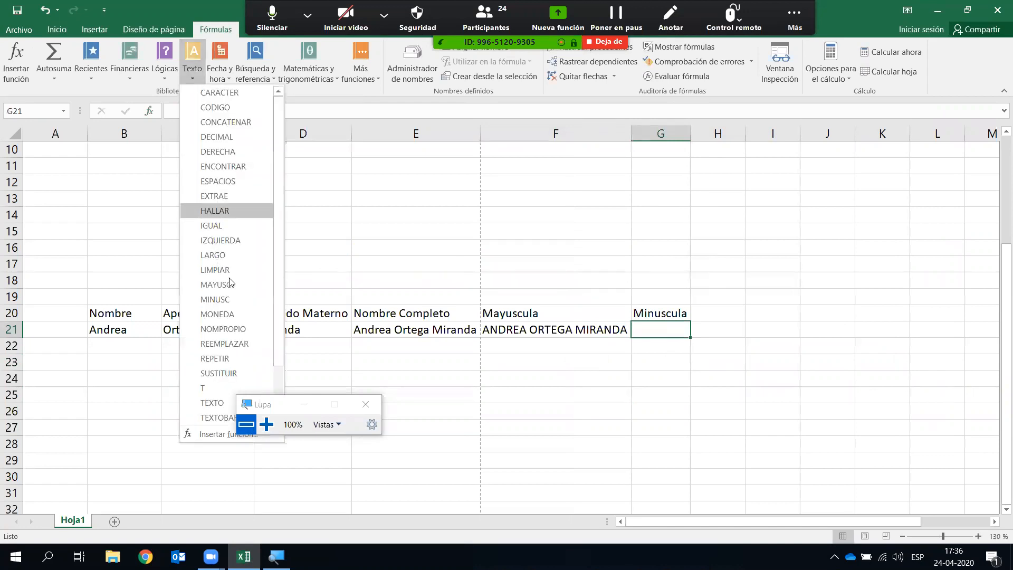
{"action": "left_click", "coordinate": [236, 299]}
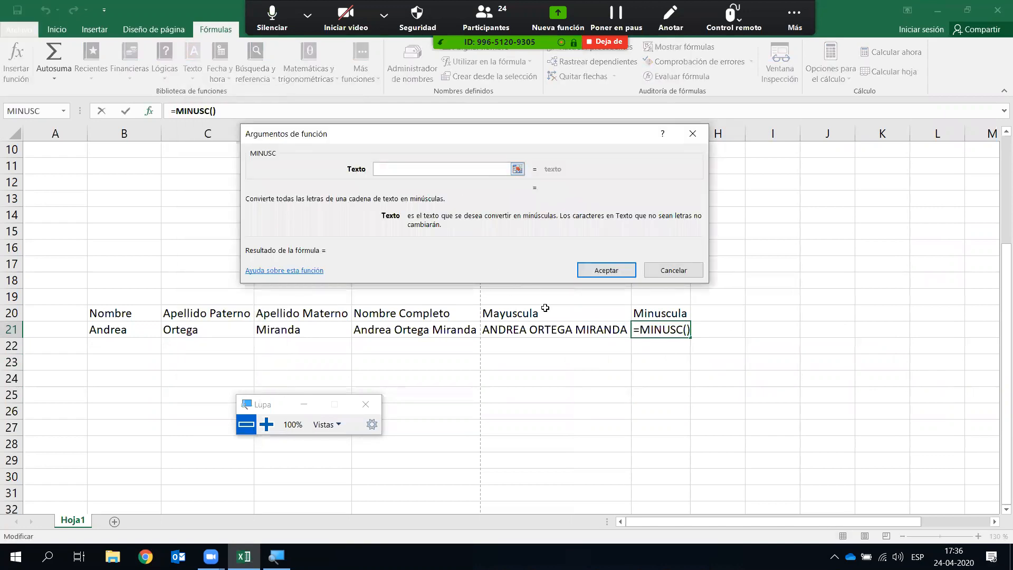
{"action": "left_click", "coordinate": [543, 328]}
{"action": "left_click", "coordinate": [601, 269]}
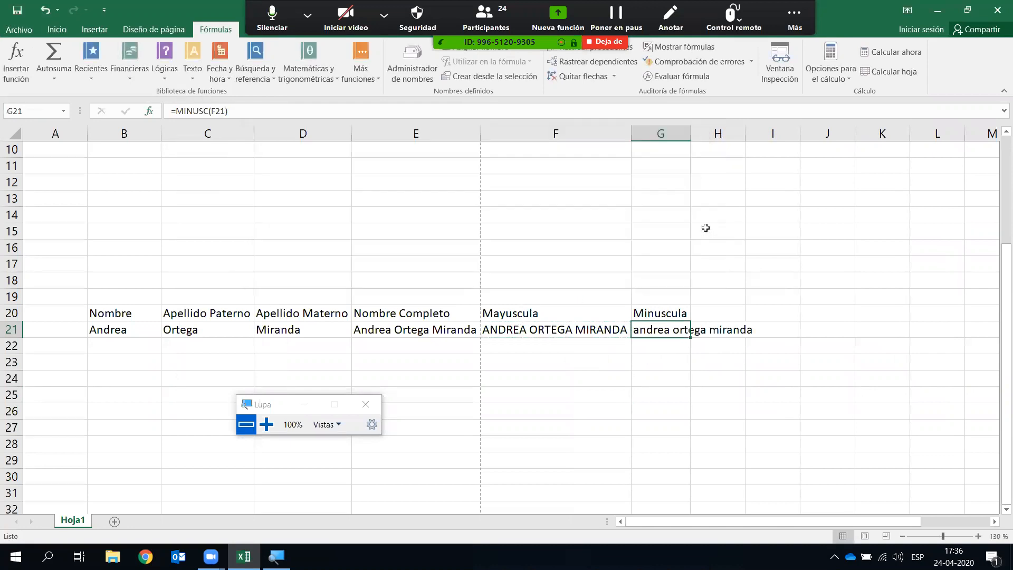
{"action": "double_click", "coordinate": [691, 133]}
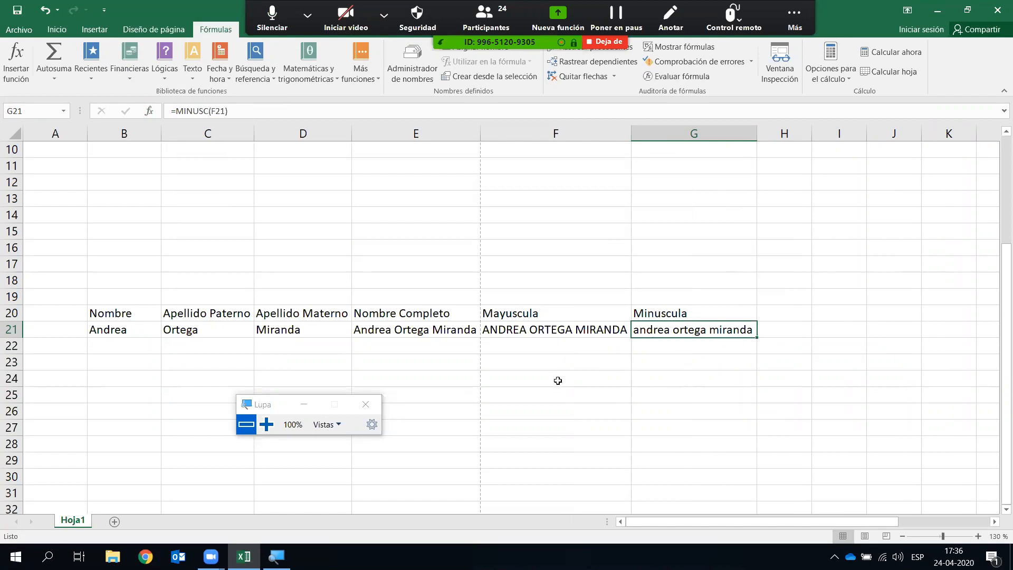
- Open the Zoom group chat from Más and drag it right so column G stays visible
{"action": "left_click", "coordinate": [795, 18]}
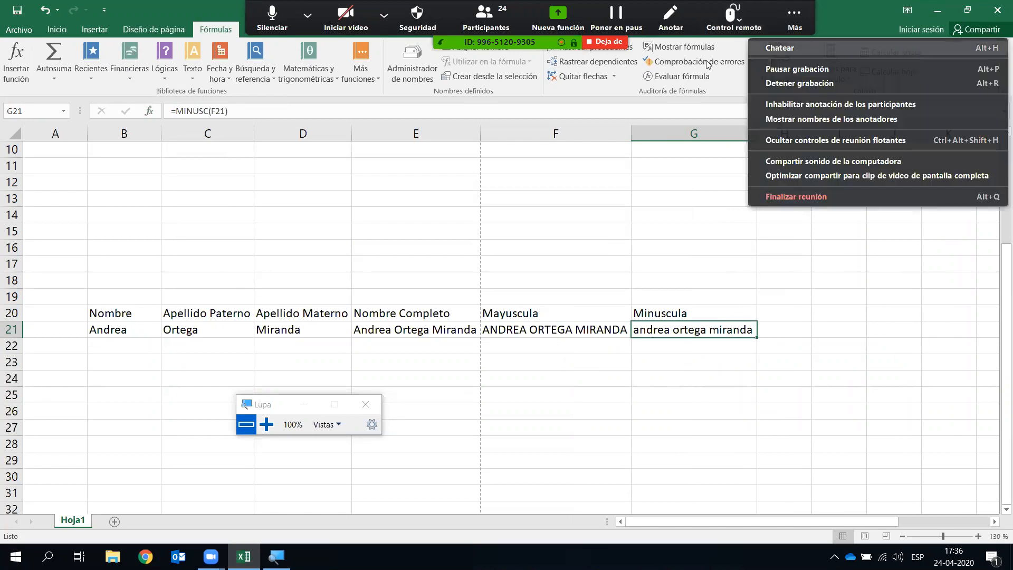
{"action": "left_click", "coordinate": [780, 48]}
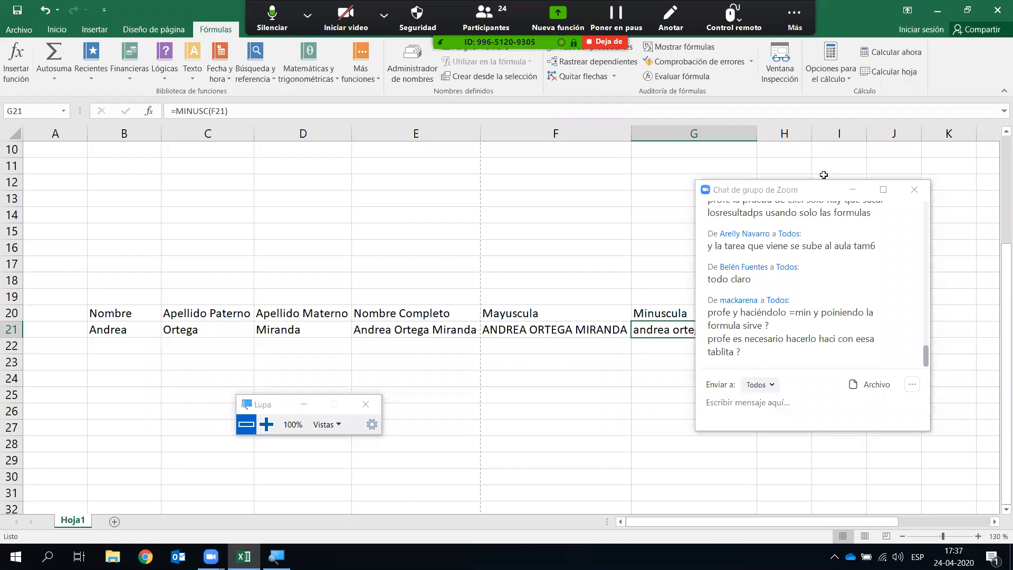
{"action": "left_click_drag", "start_coordinate": [823, 189], "coordinate": [885, 185]}
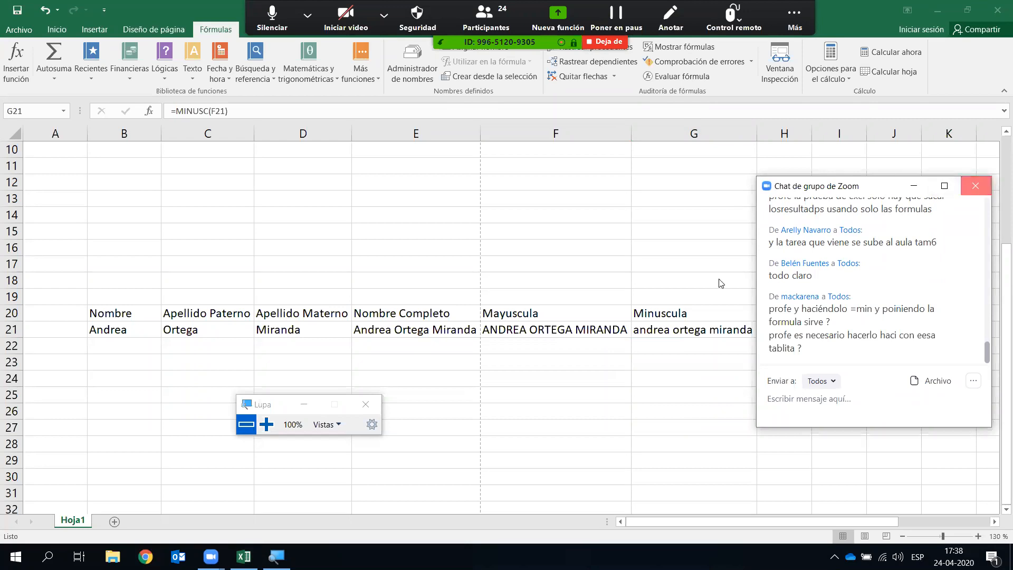
- Cut the name table rows and paste them down at row 30
{"action": "scroll", "coordinate": [631, 276], "scroll_direction": "up", "scroll_amount": 3}
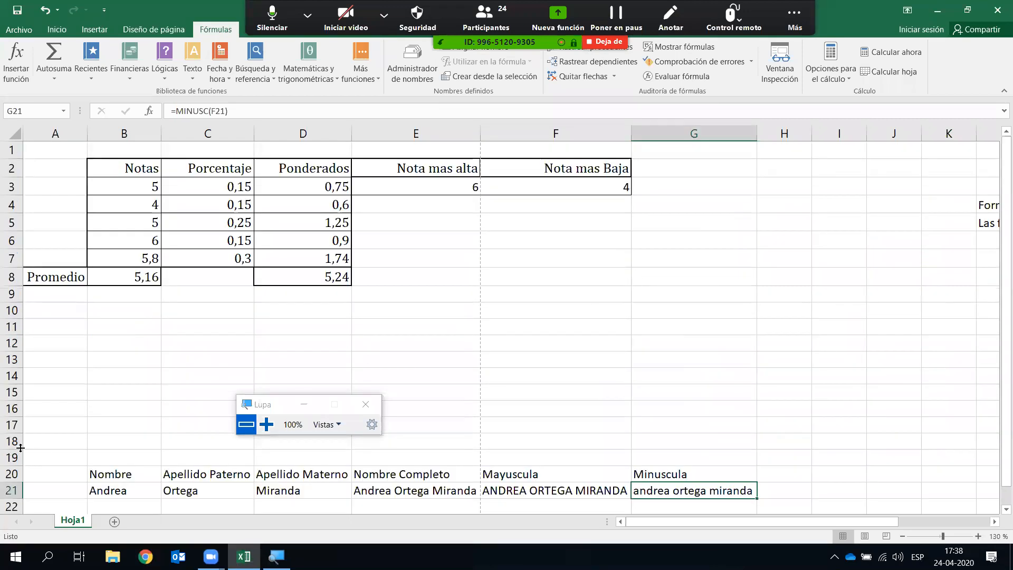
{"action": "left_click_drag", "start_coordinate": [12, 376], "coordinate": [15, 434]}
{"action": "scroll", "coordinate": [15, 392], "scroll_direction": "down", "scroll_amount": 1}
{"action": "key", "text": "ctrl+x"}
{"action": "scroll", "coordinate": [15, 433], "scroll_direction": "down", "scroll_amount": 3}
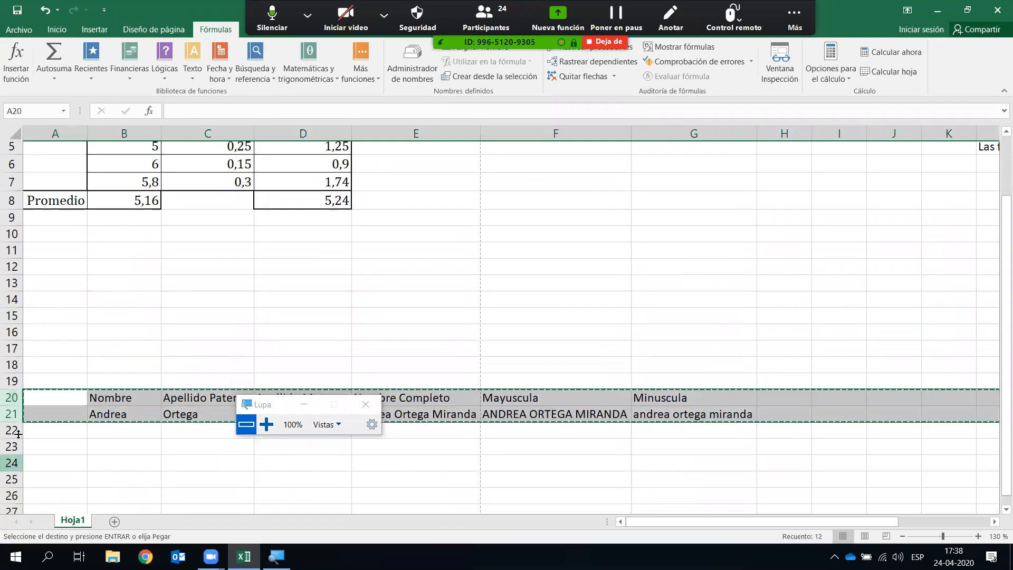
{"action": "left_click", "coordinate": [16, 426]}
{"action": "key", "text": "ctrl+v"}
{"action": "left_click_drag", "start_coordinate": [248, 404], "coordinate": [73, 454]}
{"action": "scroll", "coordinate": [264, 388], "scroll_direction": "up", "scroll_amount": 4}
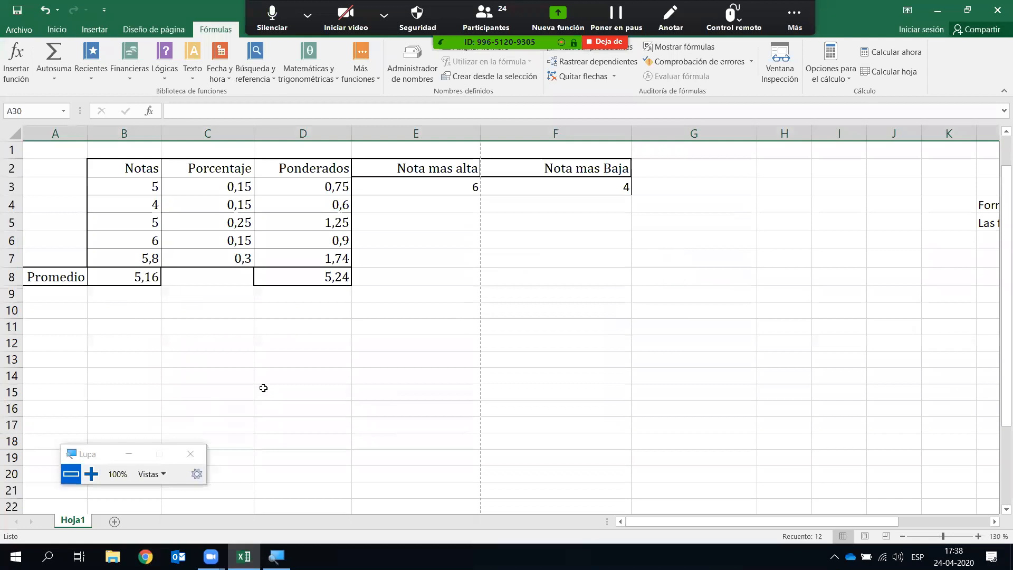
- Mute and then unmute the meeting microphone, returning to the sheet
{"action": "left_click", "coordinate": [418, 356]}
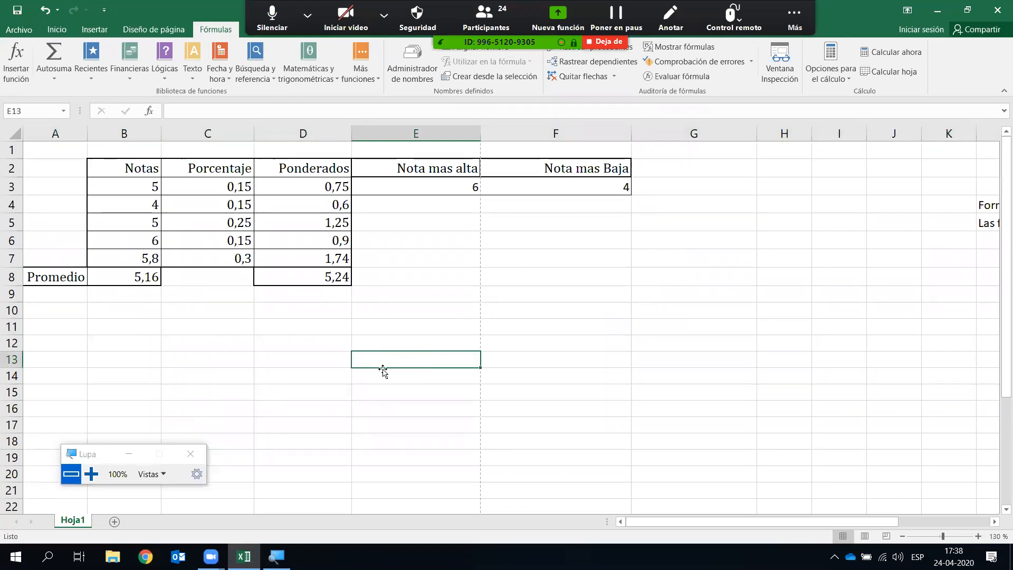
{"action": "left_click", "coordinate": [287, 20]}
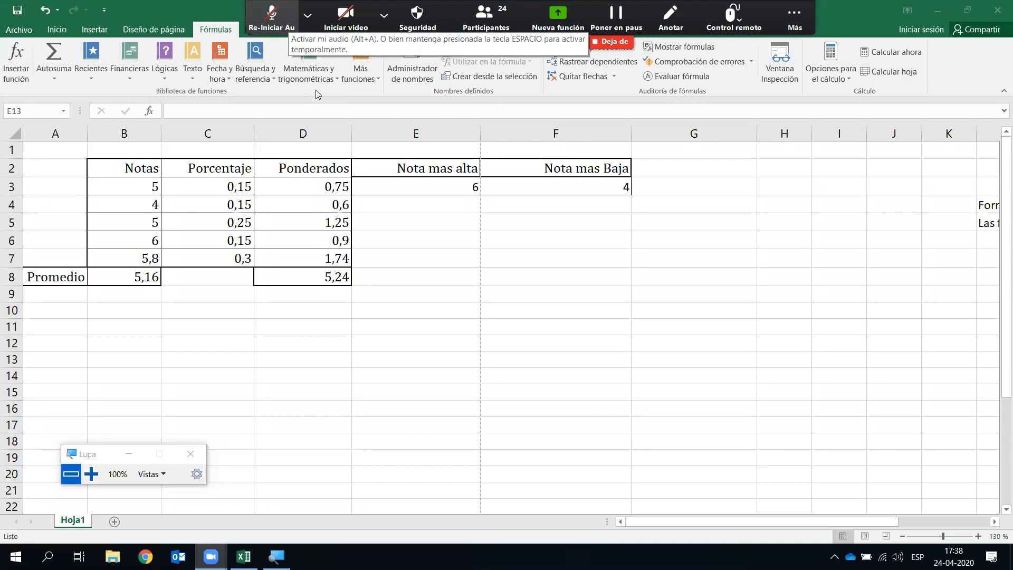
{"action": "key", "text": "alt+a"}
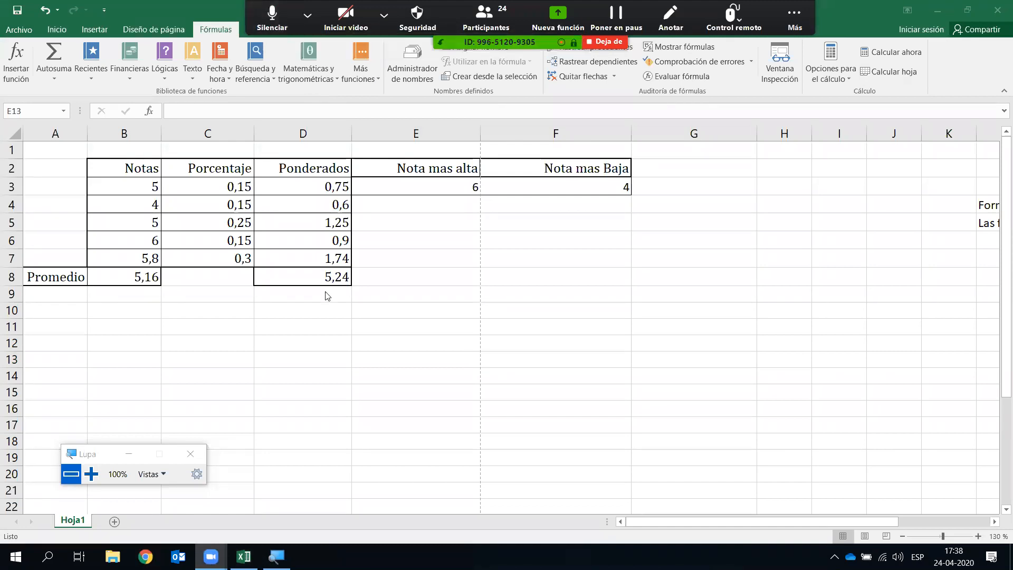
{"action": "left_click", "coordinate": [315, 317]}
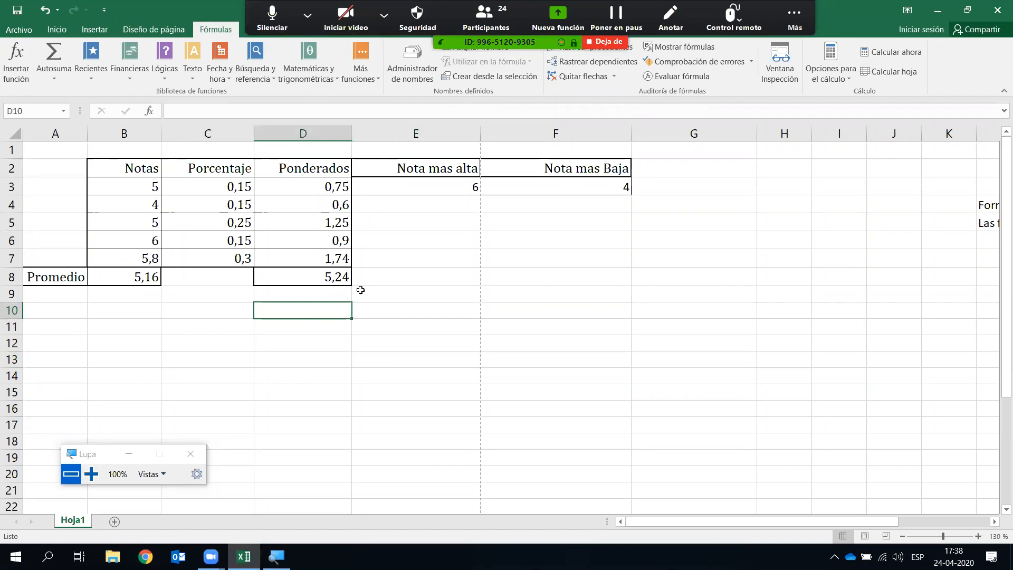
- Label cell E8 ESTADO
{"action": "left_click", "coordinate": [388, 275]}
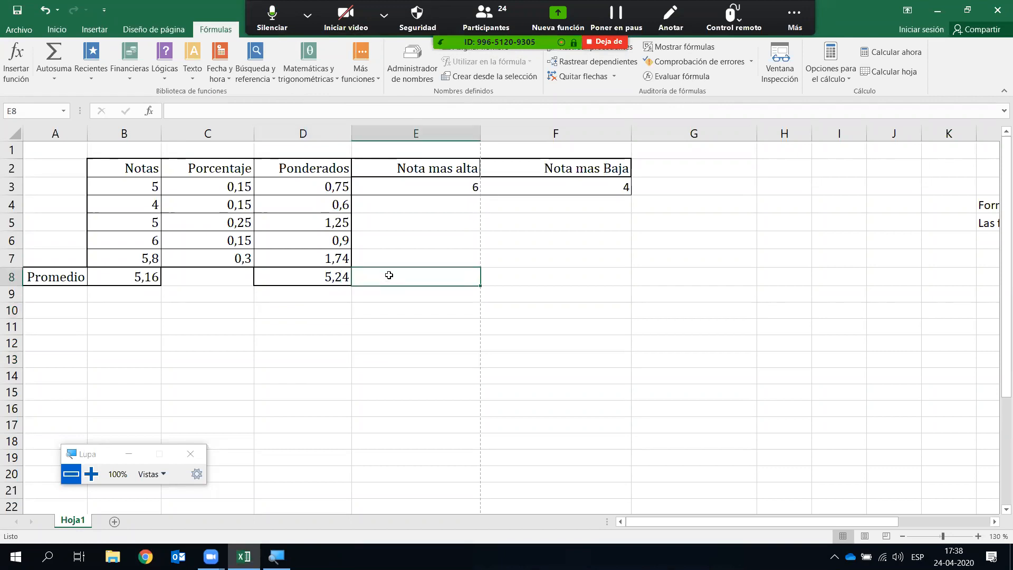
{"action": "type", "text": "Es"}
{"action": "key", "text": "BackSpace"}
{"action": "key", "text": "BackSpace"}
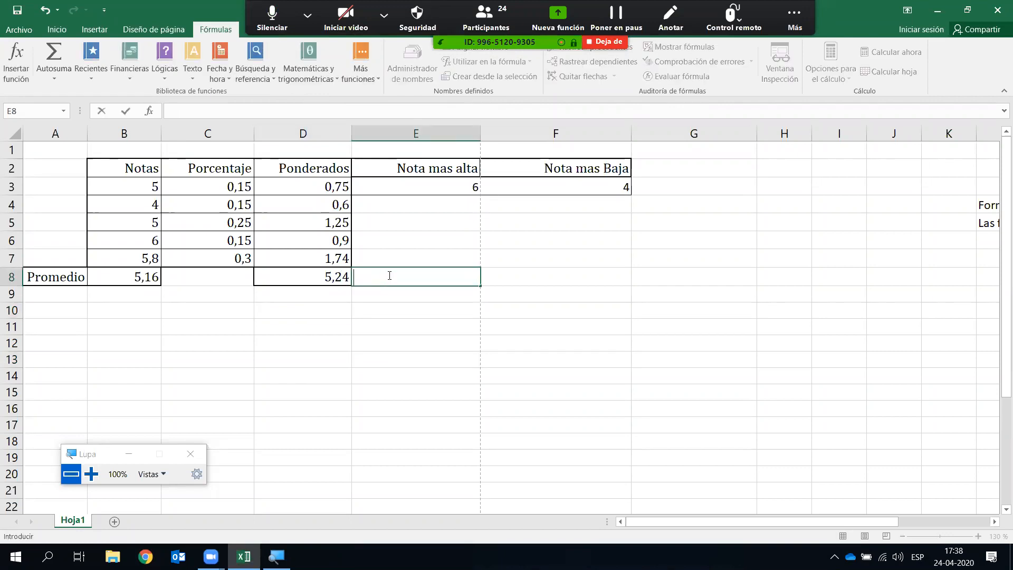
{"action": "type", "text": "ESTADO"}
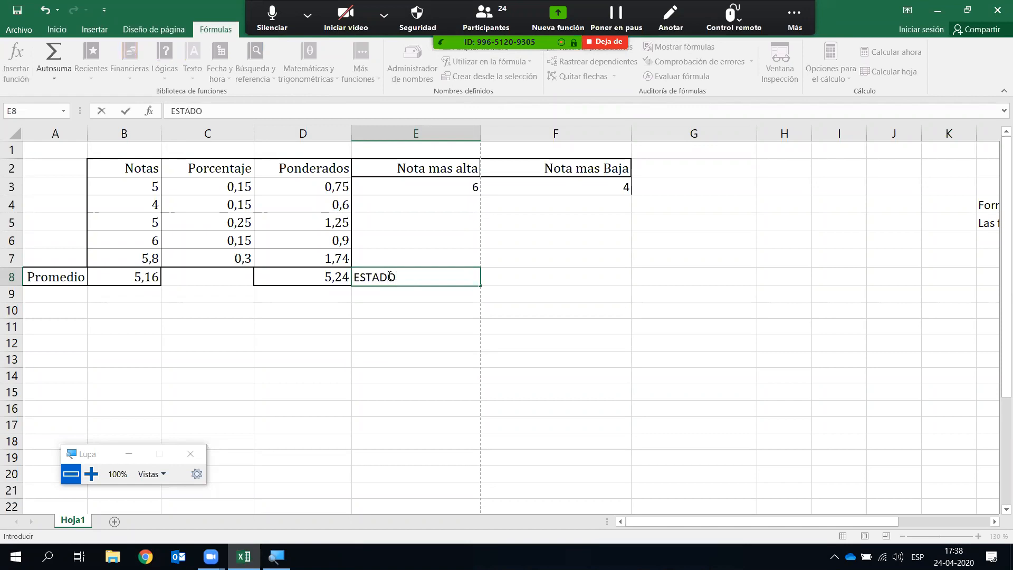
{"action": "key", "text": "Tab"}
- Give E8:F8 all borders plus a thick box border, then minimize the group chat
{"action": "left_click", "coordinate": [390, 276]}
{"action": "key", "text": "shift+Right"}
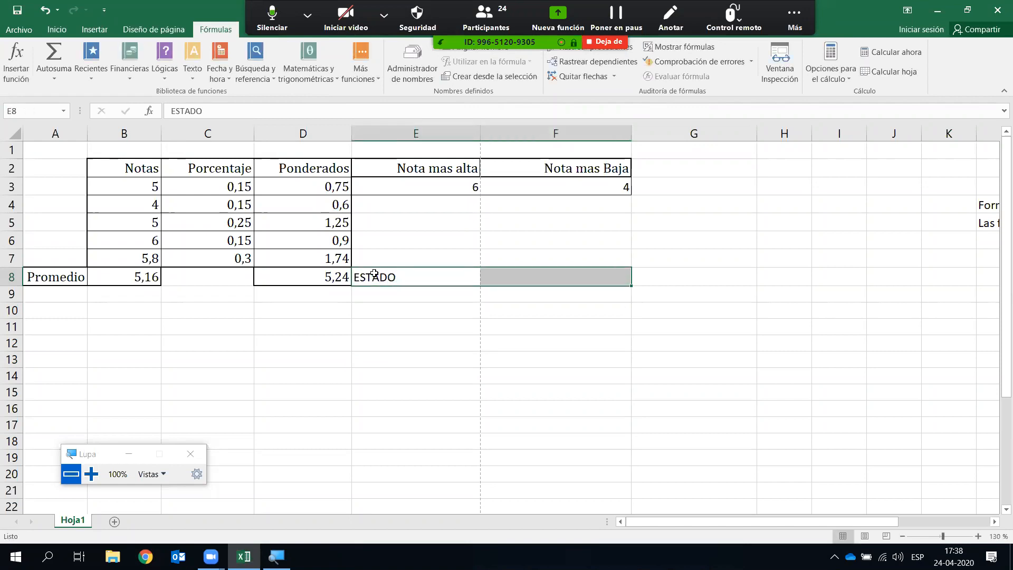
{"action": "left_click", "coordinate": [58, 29]}
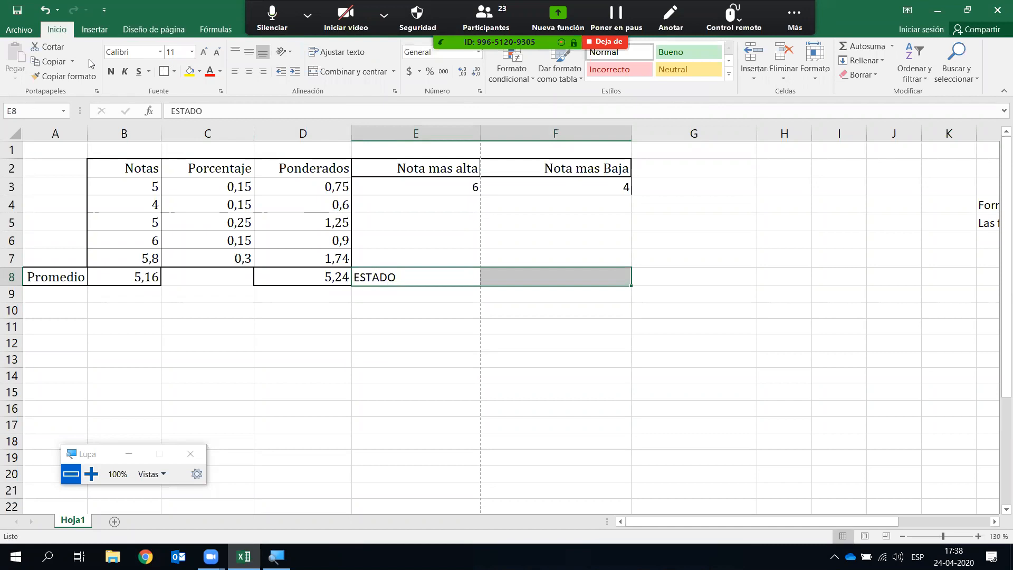
{"action": "left_click", "coordinate": [174, 71]}
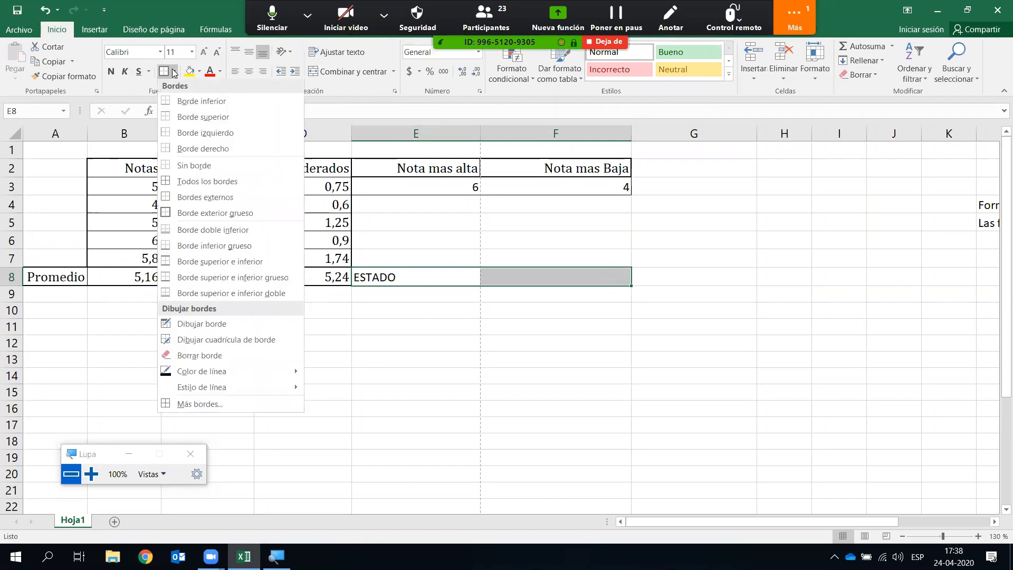
{"action": "left_click", "coordinate": [200, 182]}
{"action": "left_click", "coordinate": [461, 370]}
{"action": "left_click_drag", "start_coordinate": [443, 278], "coordinate": [522, 280]}
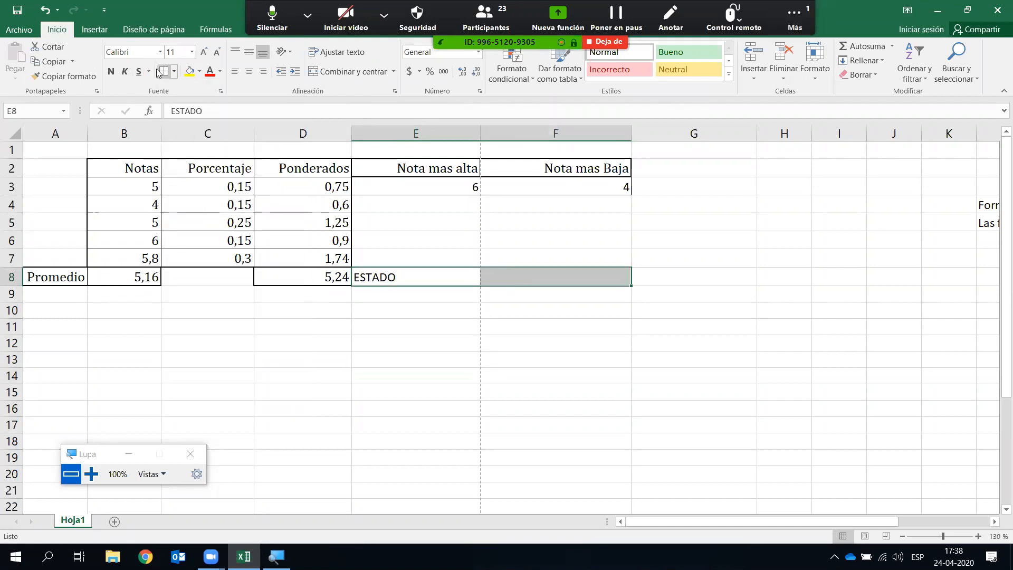
{"action": "left_click", "coordinate": [174, 71]}
{"action": "left_click", "coordinate": [200, 214]}
{"action": "left_click", "coordinate": [477, 382]}
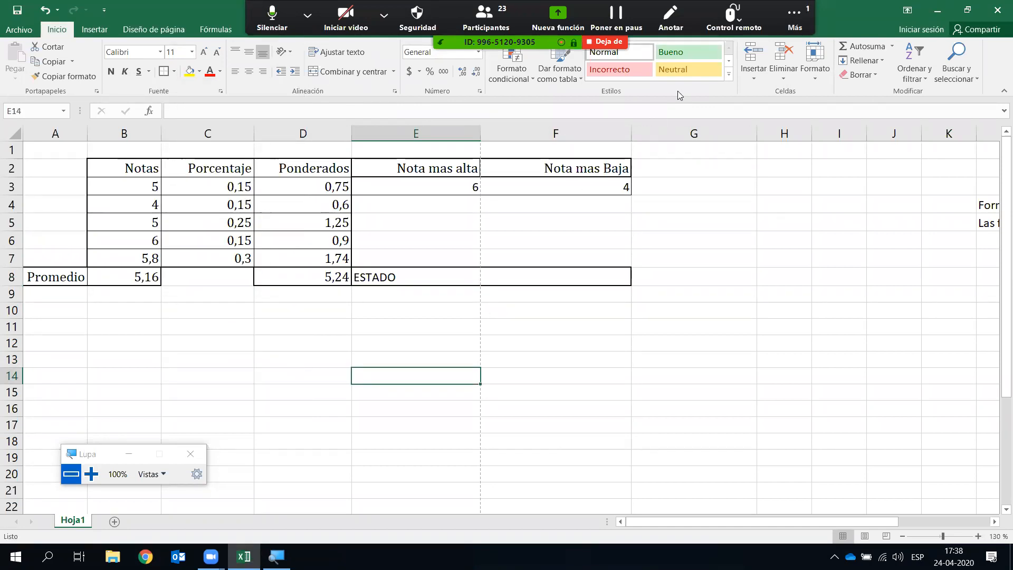
{"action": "key", "text": "alt+h"}
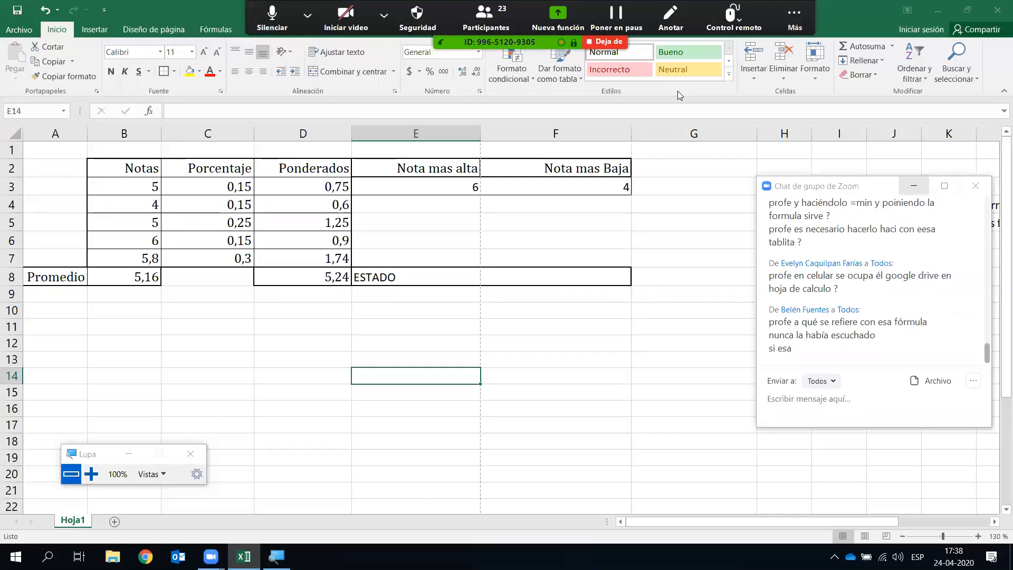
{"action": "left_click", "coordinate": [913, 186]}
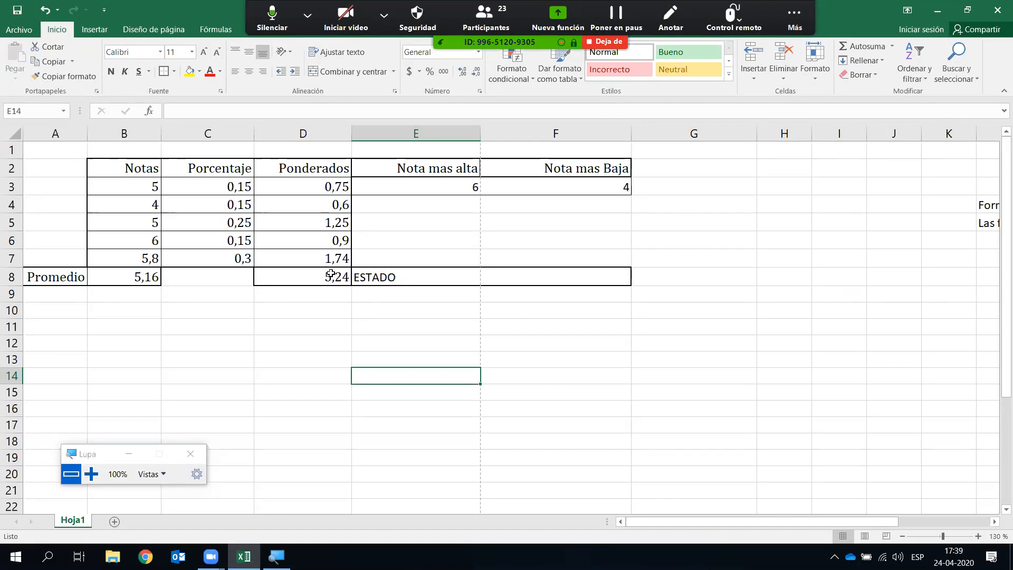
- Enter 'Mediante el promedio esta aprobado o reprobado' in D10, then move to G10
{"action": "left_click", "coordinate": [325, 315]}
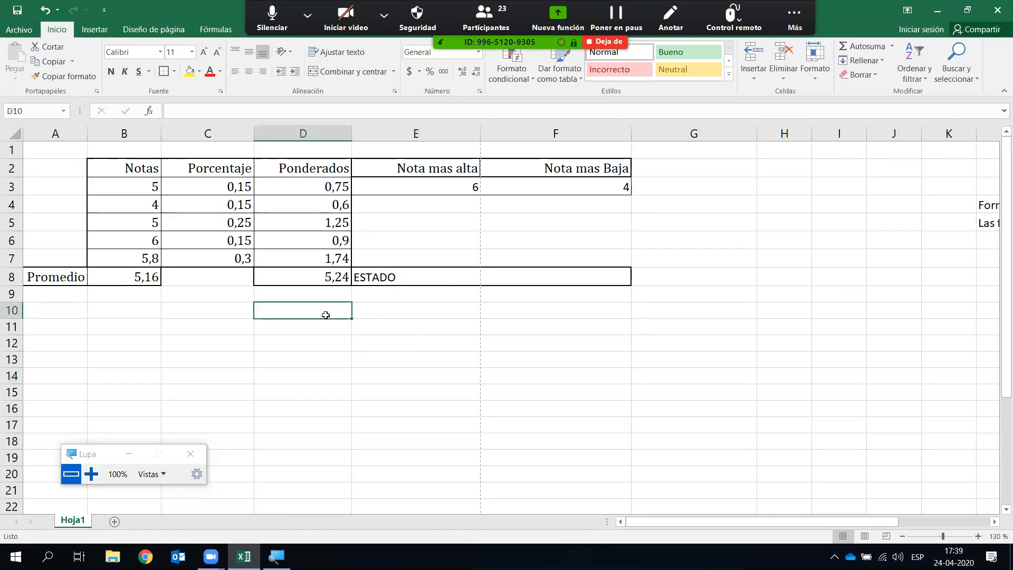
{"action": "type", "text": "Mediante el promedio esta aprobado o reprobado"}
{"action": "key", "text": "Return"}
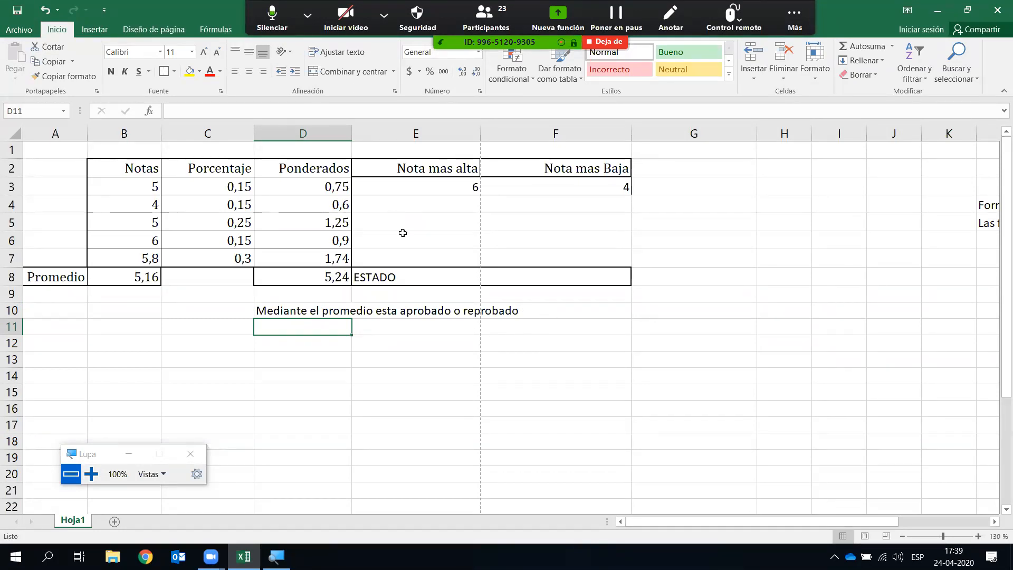
{"action": "left_click", "coordinate": [537, 273]}
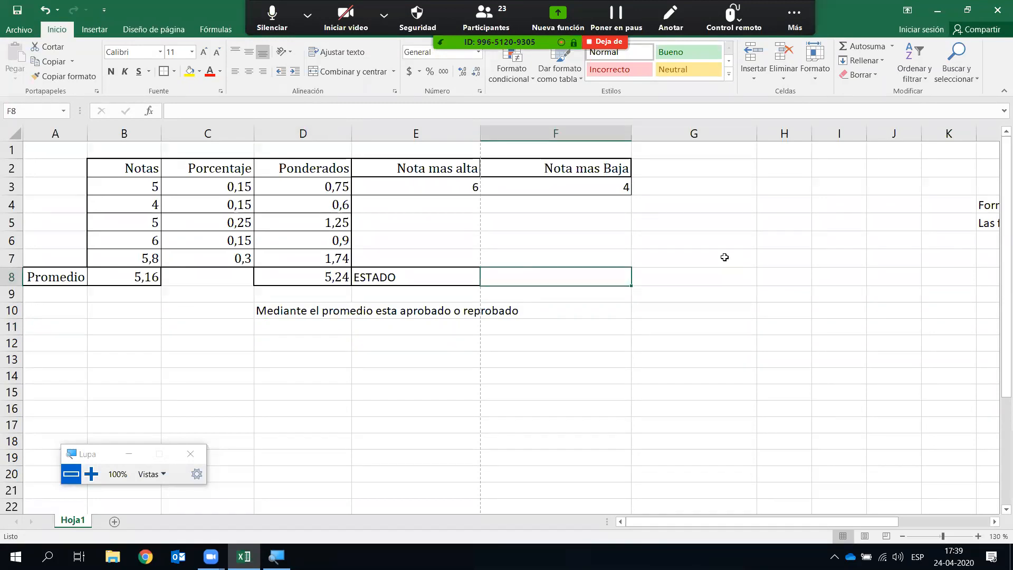
{"action": "key", "text": "Right"}
{"action": "key", "text": "Down"}
{"action": "key", "text": "Down"}
- Type the heading Operadores Logicos in G10
{"action": "type", "text": "O"}
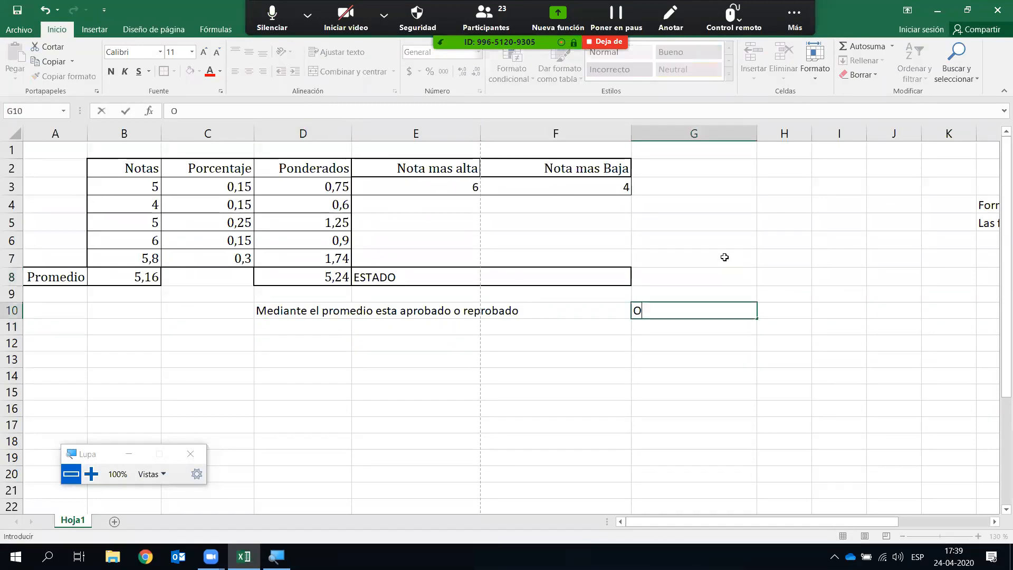
{"action": "type", "text": "peradores Logicos"}
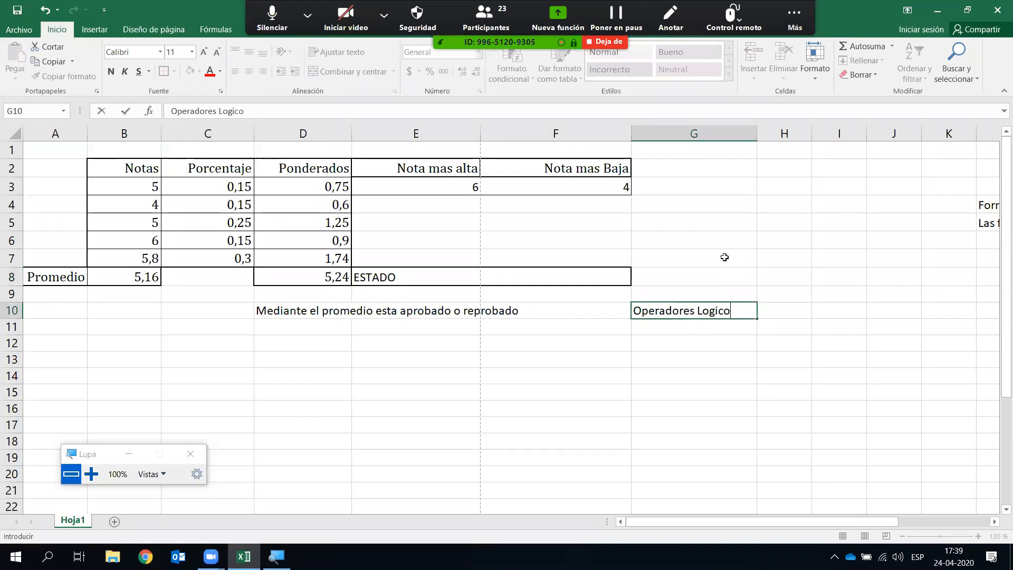
{"action": "key", "text": "Return"}
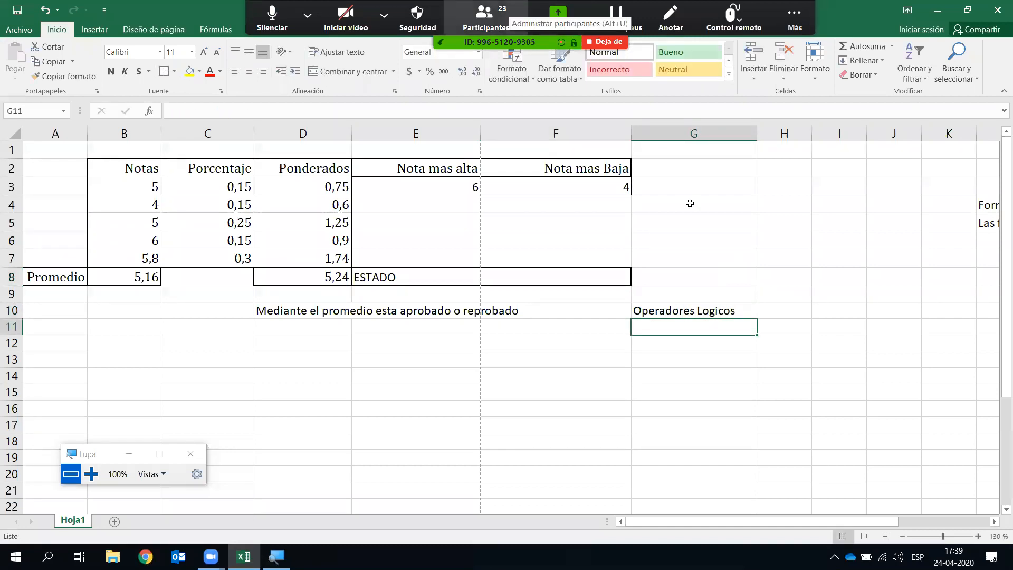
{"action": "key", "text": "alt+u"}
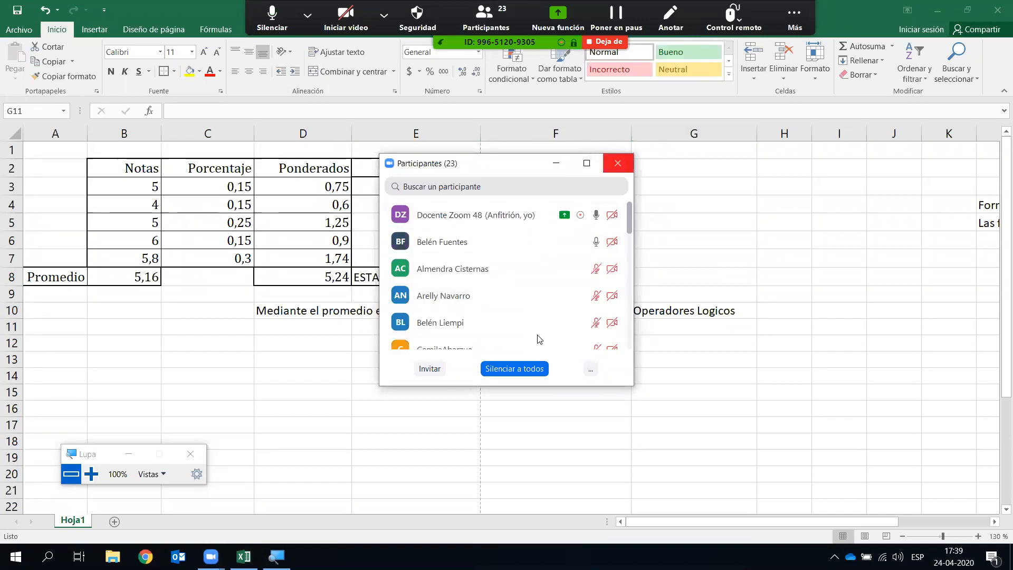
{"action": "key", "text": "alt+u"}
- Move the Operadores Logicos heading from G10 up to G5
{"action": "left_click", "coordinate": [709, 395]}
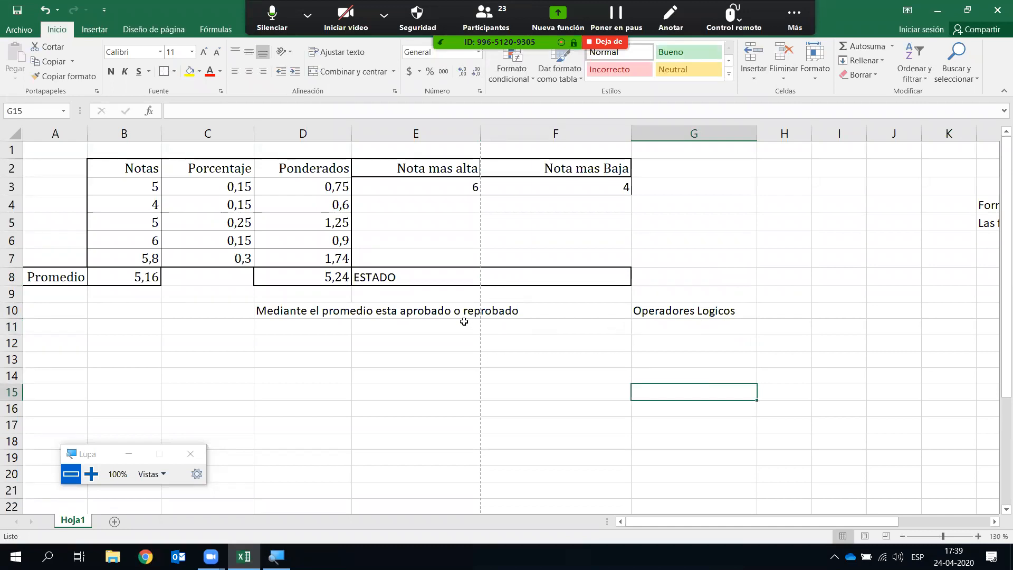
{"action": "left_click", "coordinate": [724, 344]}
{"action": "scroll", "coordinate": [735, 337], "scroll_direction": "down", "scroll_amount": 1}
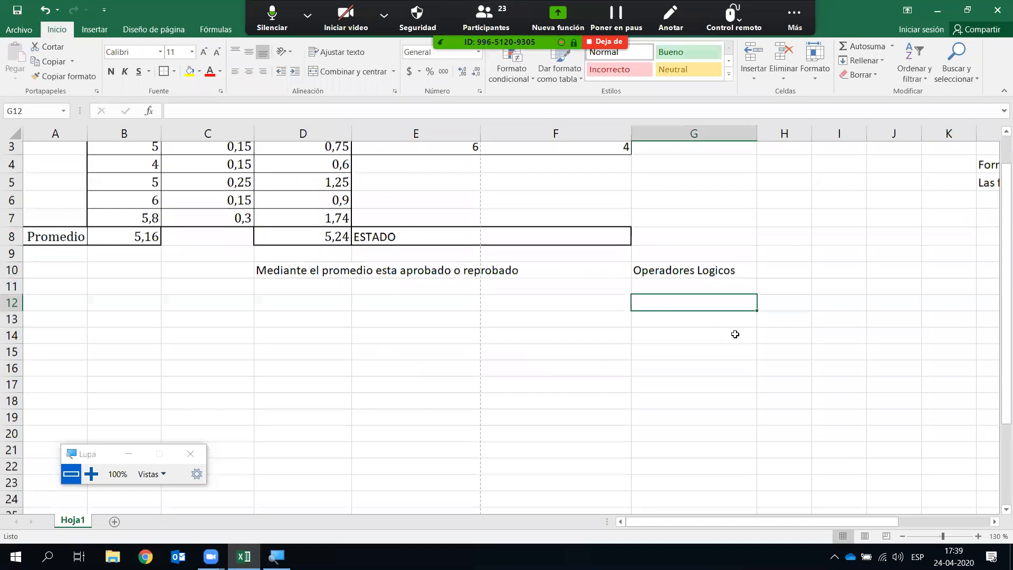
{"action": "scroll", "coordinate": [735, 327], "scroll_direction": "down", "scroll_amount": 1}
{"action": "scroll", "coordinate": [733, 321], "scroll_direction": "up", "scroll_amount": 2}
{"action": "left_click_drag", "start_coordinate": [712, 311], "coordinate": [709, 325]}
{"action": "key", "text": "ctrl+c"}
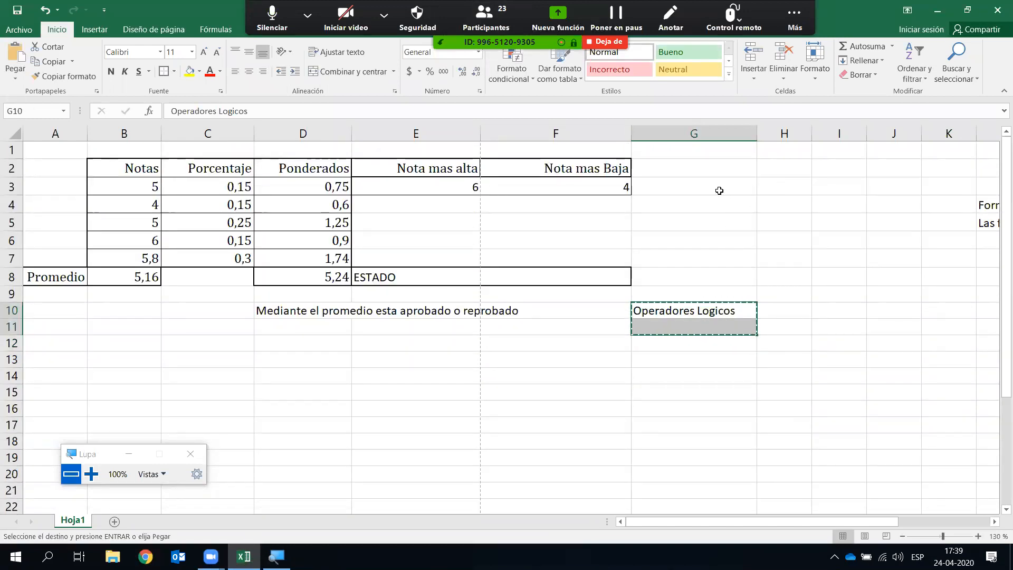
{"action": "left_click", "coordinate": [705, 207]}
{"action": "left_click", "coordinate": [700, 222]}
{"action": "key", "text": "ctrl+v"}
{"action": "left_click", "coordinate": [714, 291]}
{"action": "left_click", "coordinate": [688, 237]}
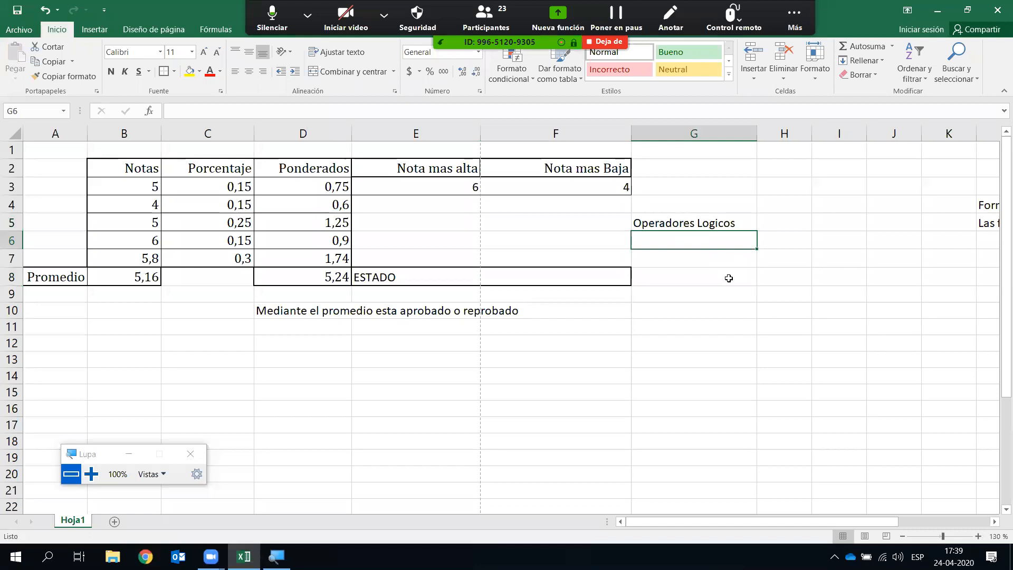
- Fill G6:G10 with >, >=, <, <= and <>, one operator per row
{"action": "type", "text": ">"}
{"action": "key", "text": "BackSpace"}
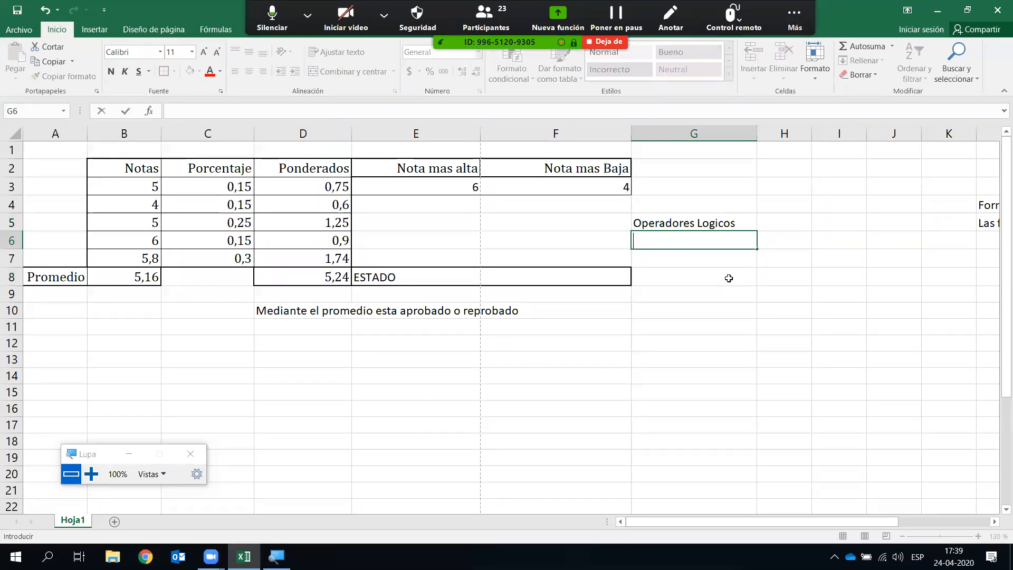
{"action": "type", "text": ">"}
{"action": "key", "text": "Return"}
{"action": "type", "text": ">"}
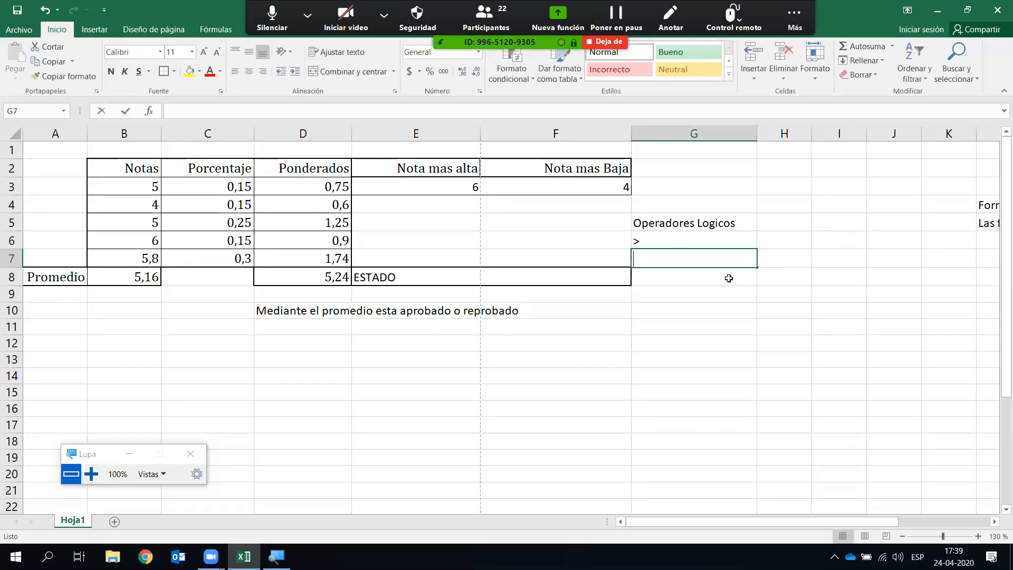
{"action": "type", "text": "="}
{"action": "key", "text": "Return"}
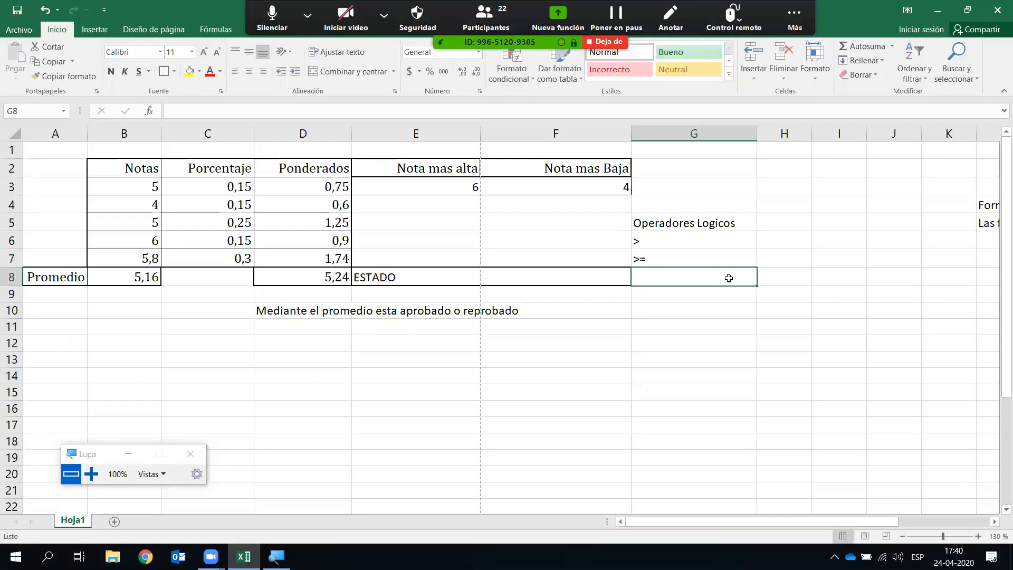
{"action": "type", "text": "<"}
{"action": "key", "text": "Return"}
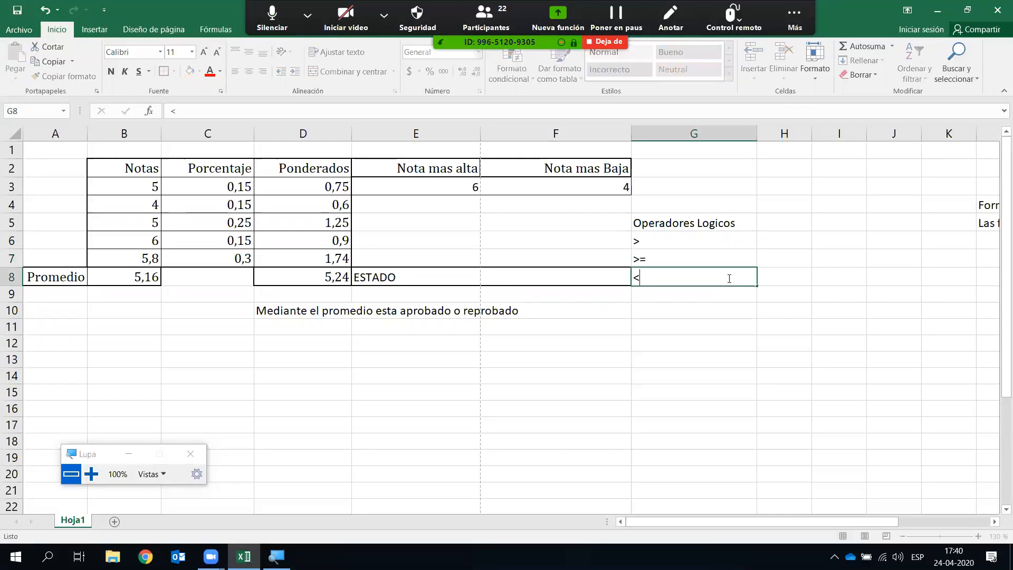
{"action": "type", "text": "<="}
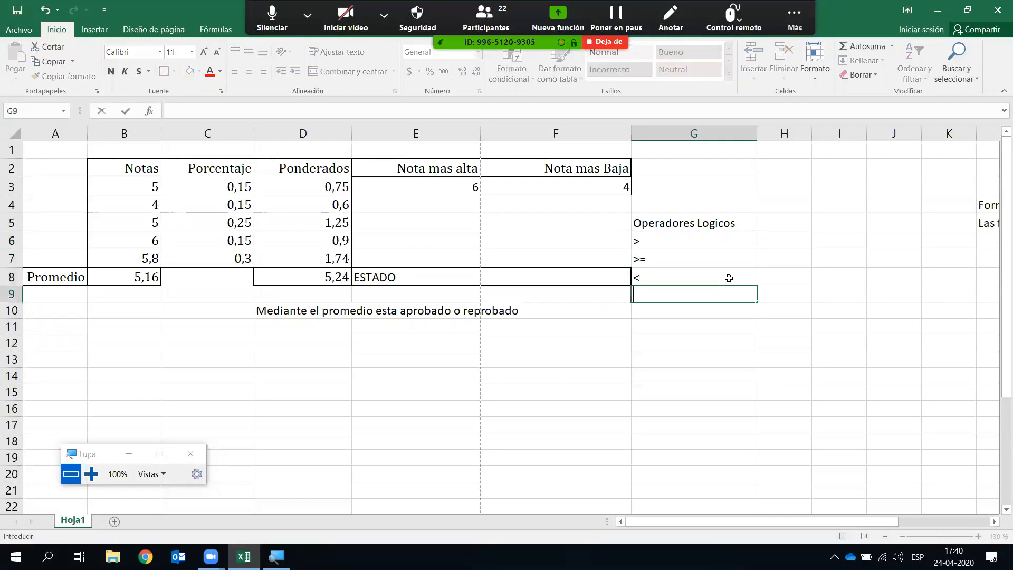
{"action": "key", "text": "Return"}
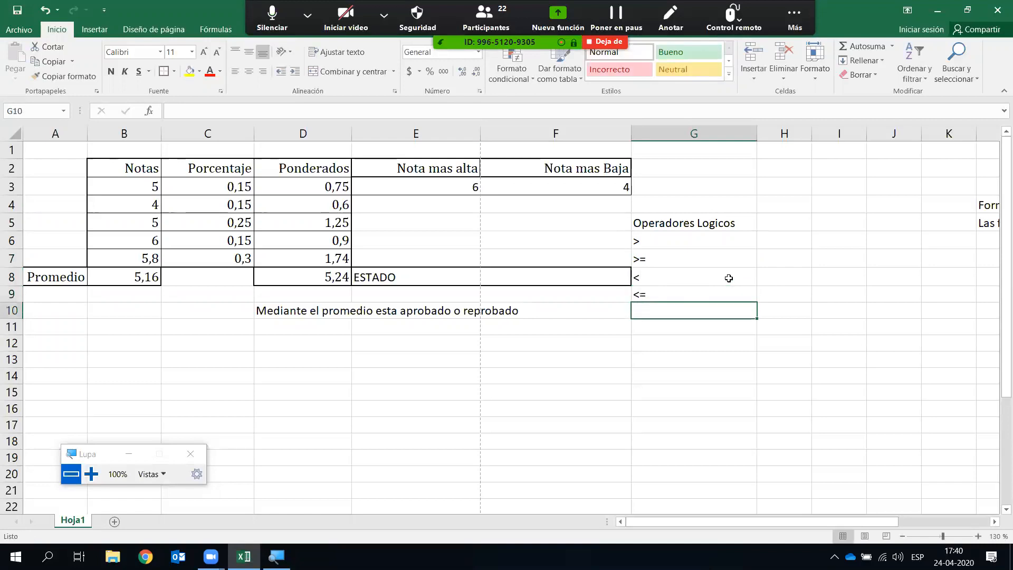
{"action": "type", "text": "<>"}
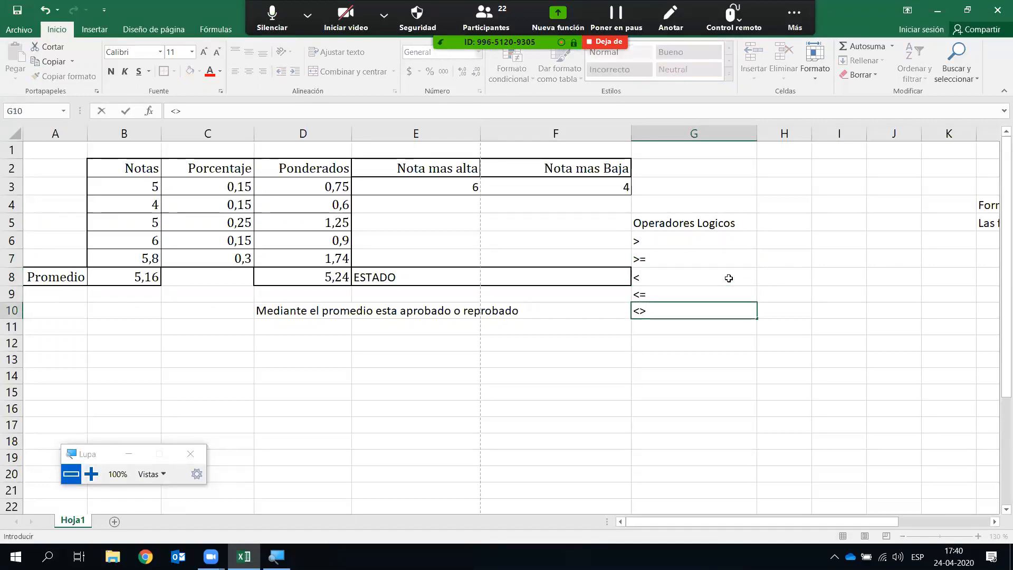
{"action": "key", "text": "Return"}
{"action": "key", "text": "Right"}
{"action": "key", "text": "Up"}
{"action": "key", "text": "Up"}
{"action": "key", "text": "Up"}
{"action": "key", "text": "Up"}
{"action": "key", "text": "Up"}
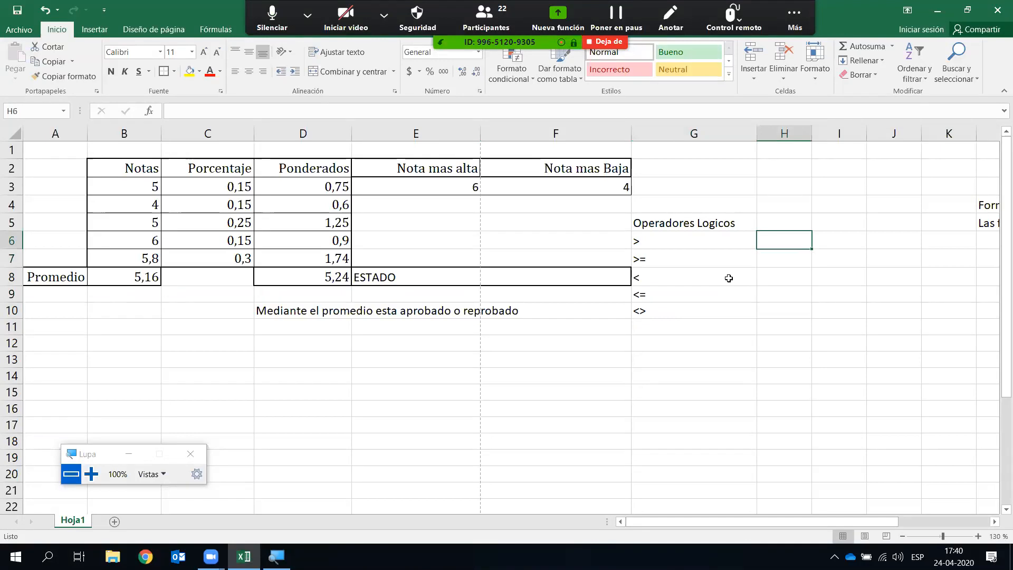
- Label H6 to H9 Mayor, Mayor o Igual, Menor and Menor o igual
{"action": "type", "text": "Mayor"}
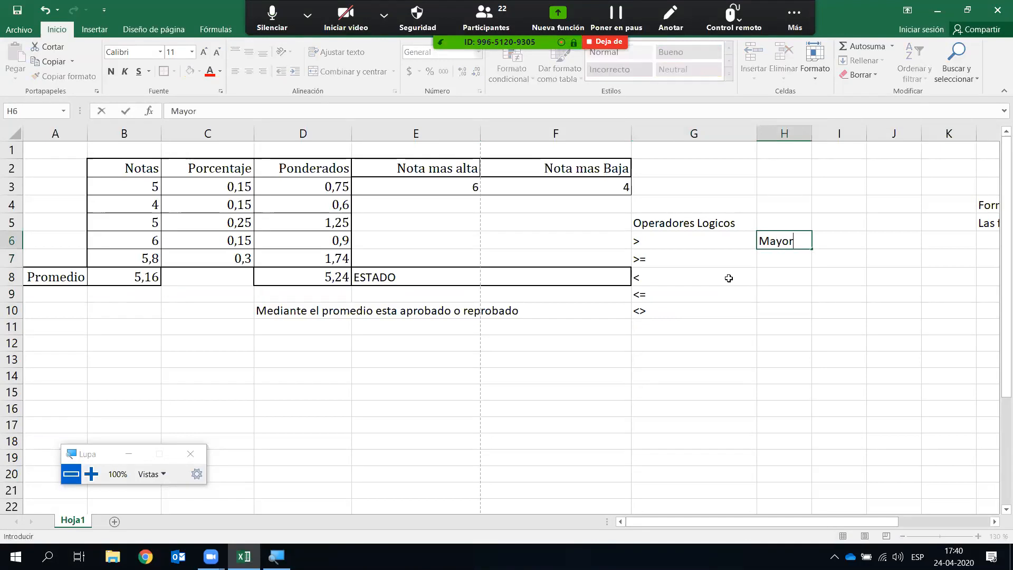
{"action": "key", "text": "Return"}
{"action": "type", "text": "Mayor o Igual"}
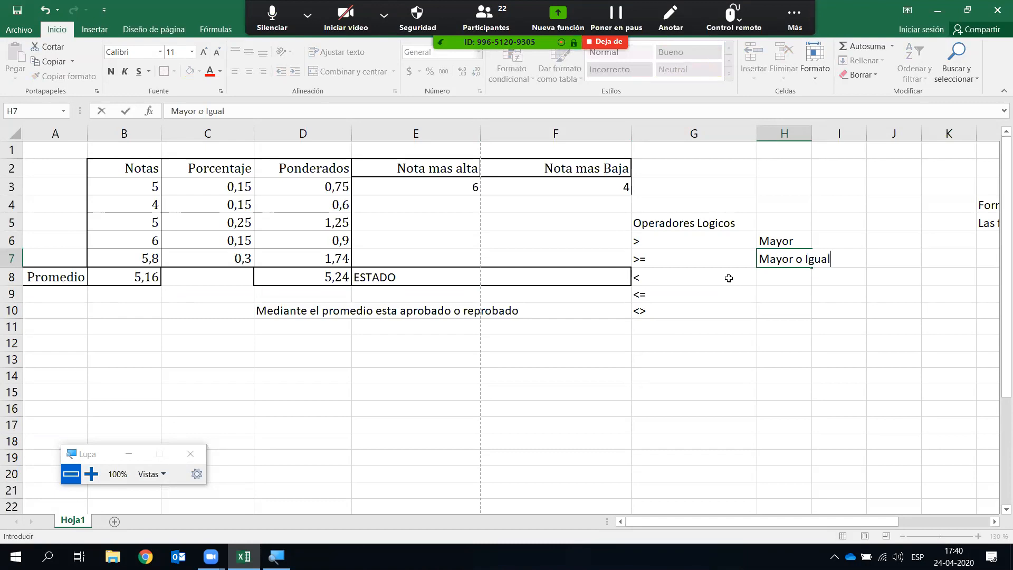
{"action": "key", "text": "Return"}
{"action": "type", "text": "Menor"}
{"action": "key", "text": "Return"}
{"action": "type", "text": "Menor o igual"}
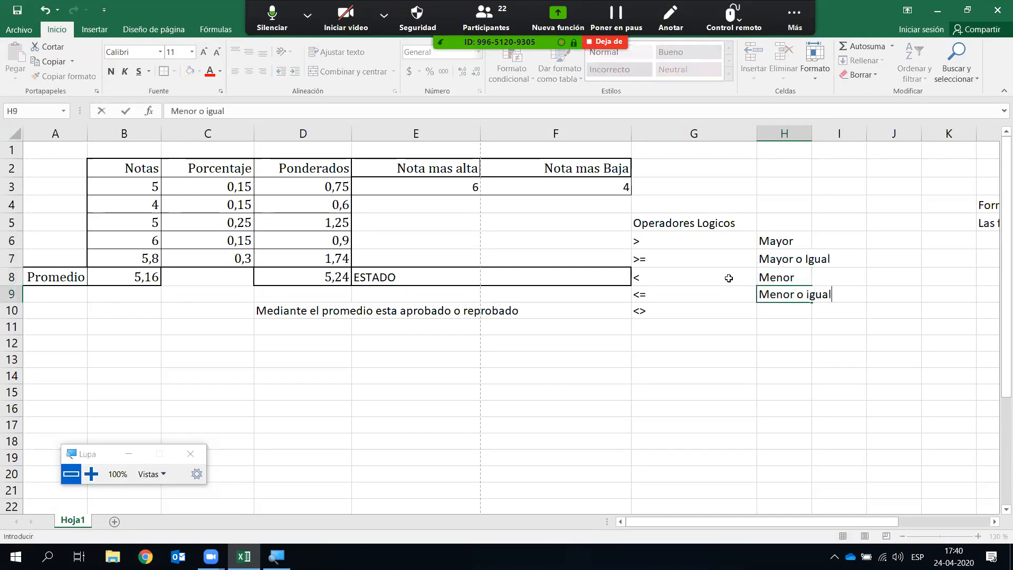
{"action": "key", "text": "Return"}
- Label H10 Distinto and autofit column H to its longest label
{"action": "type", "text": "Disitnt"}
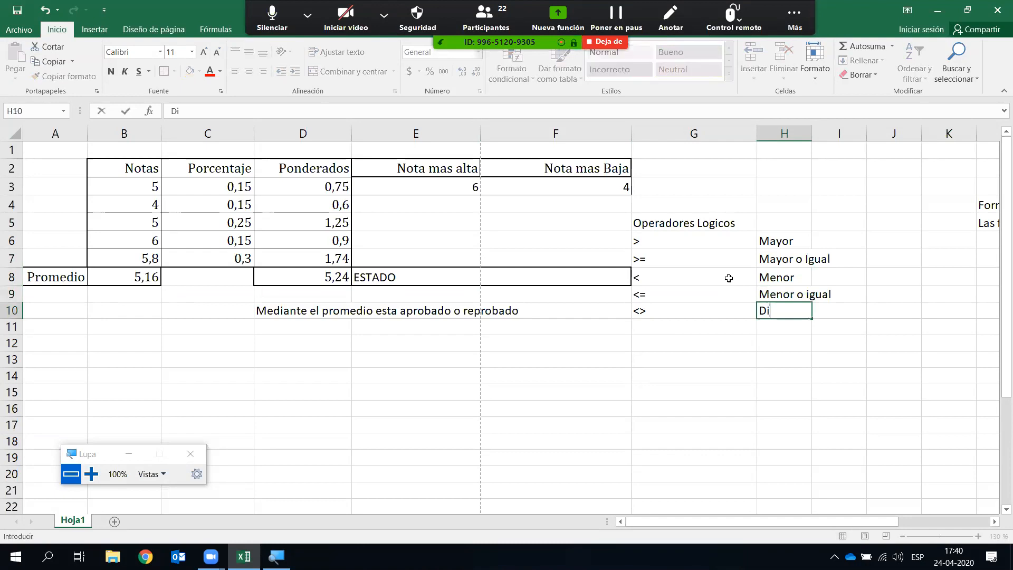
{"action": "key", "text": "BackSpace"}
{"action": "key", "text": "BackSpace"}
{"action": "key", "text": "BackSpace"}
{"action": "key", "text": "BackSpace"}
{"action": "type", "text": "tinto"}
{"action": "key", "text": "Return"}
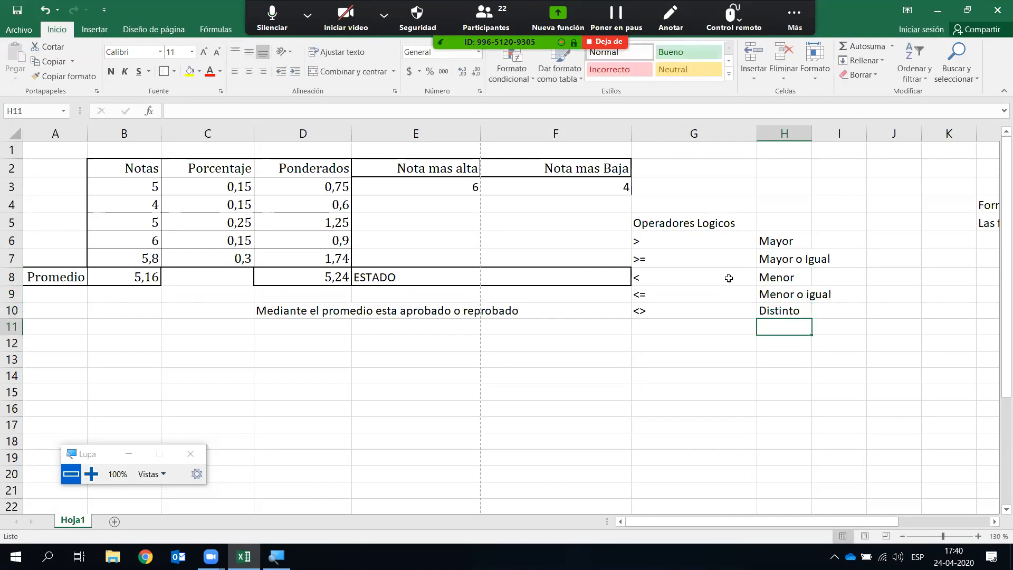
{"action": "double_click", "coordinate": [812, 134]}
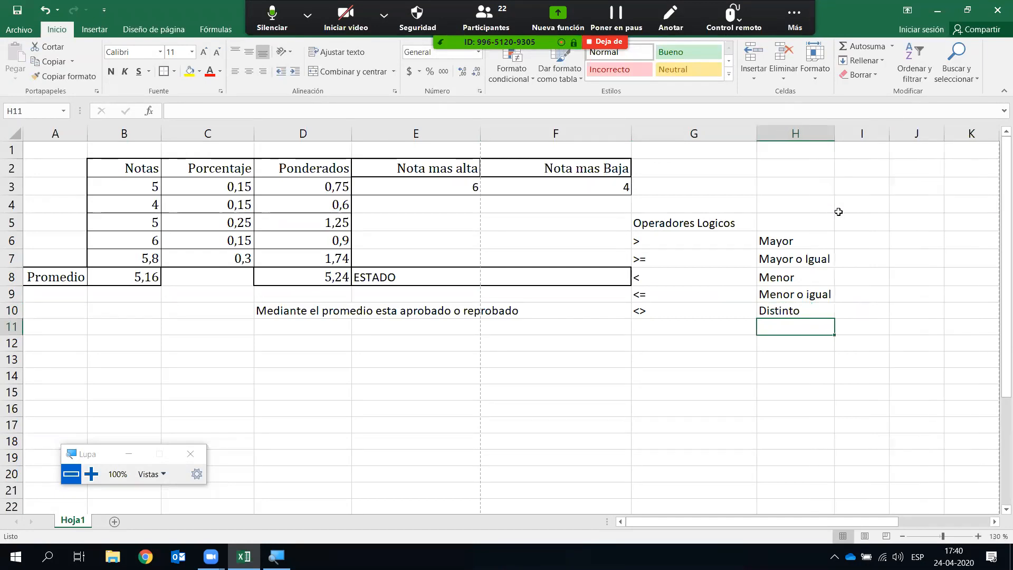
{"action": "left_click", "coordinate": [524, 273]}
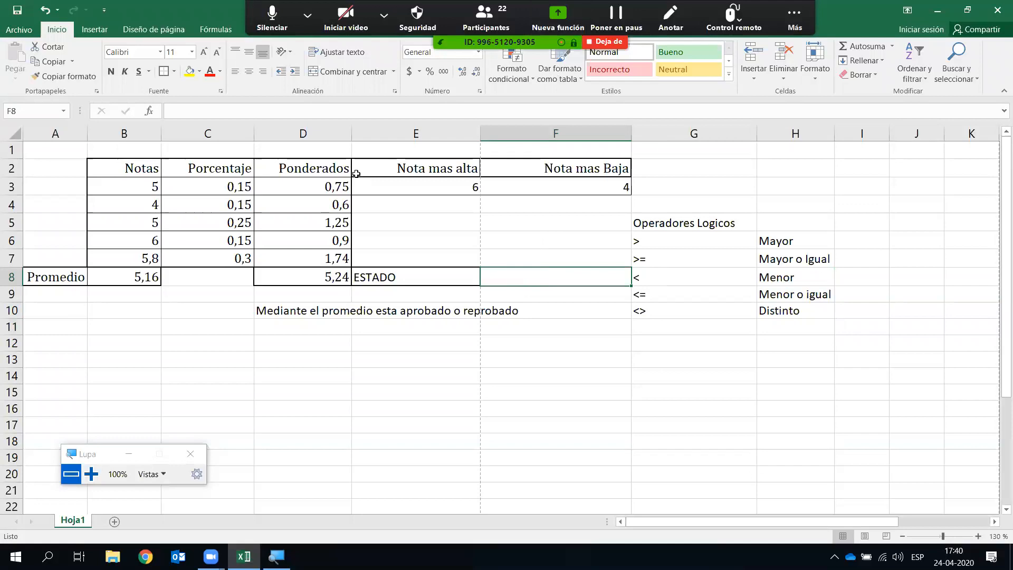
{"action": "left_click", "coordinate": [216, 29]}
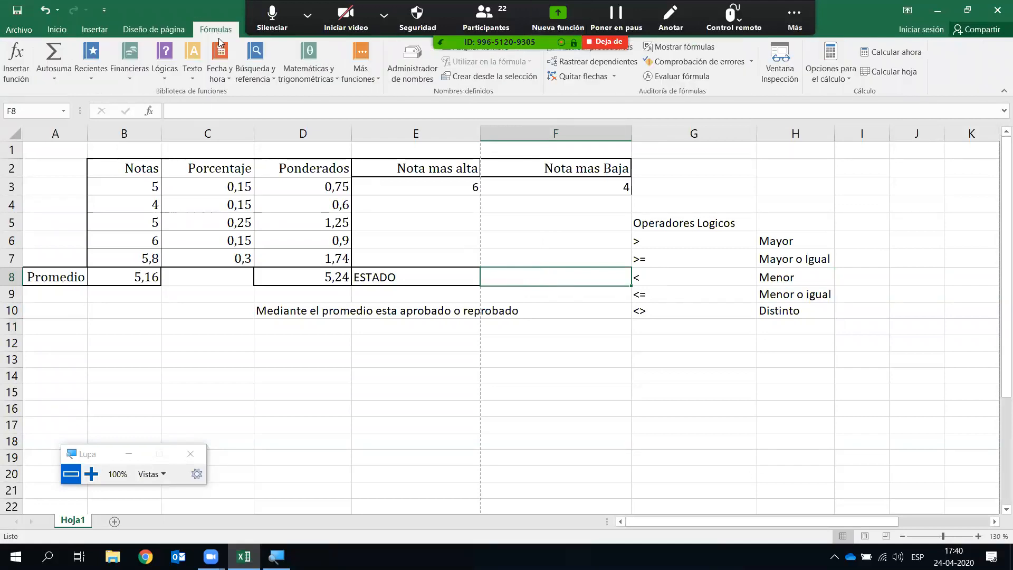
{"action": "left_click", "coordinate": [168, 78]}
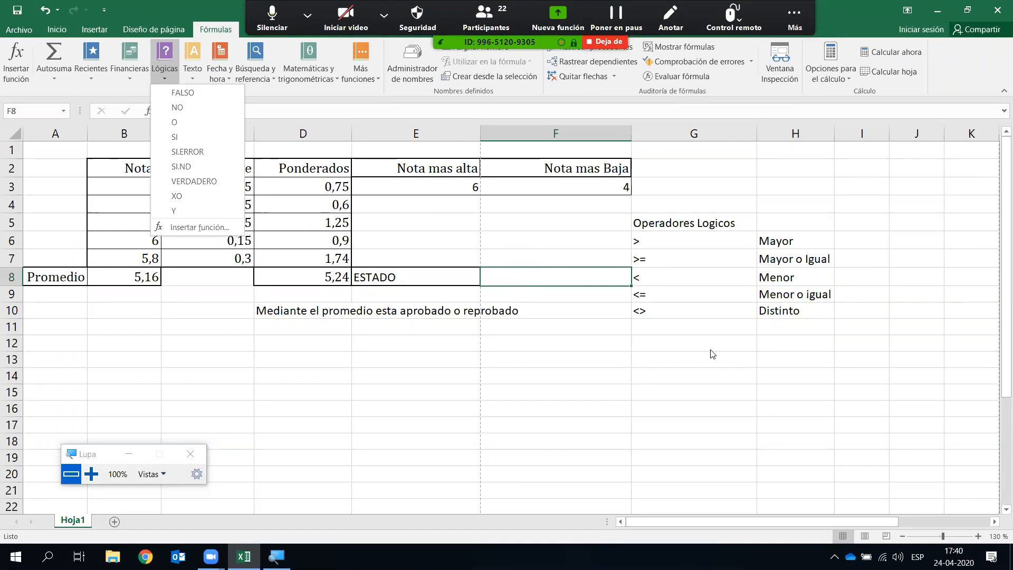
{"action": "left_click", "coordinate": [978, 367]}
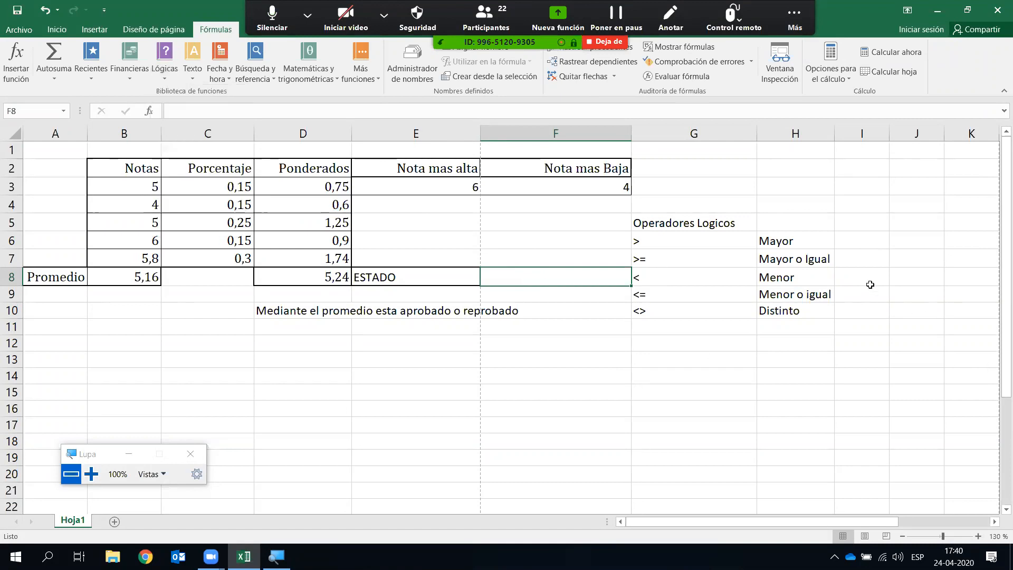
{"action": "left_click", "coordinate": [865, 244]}
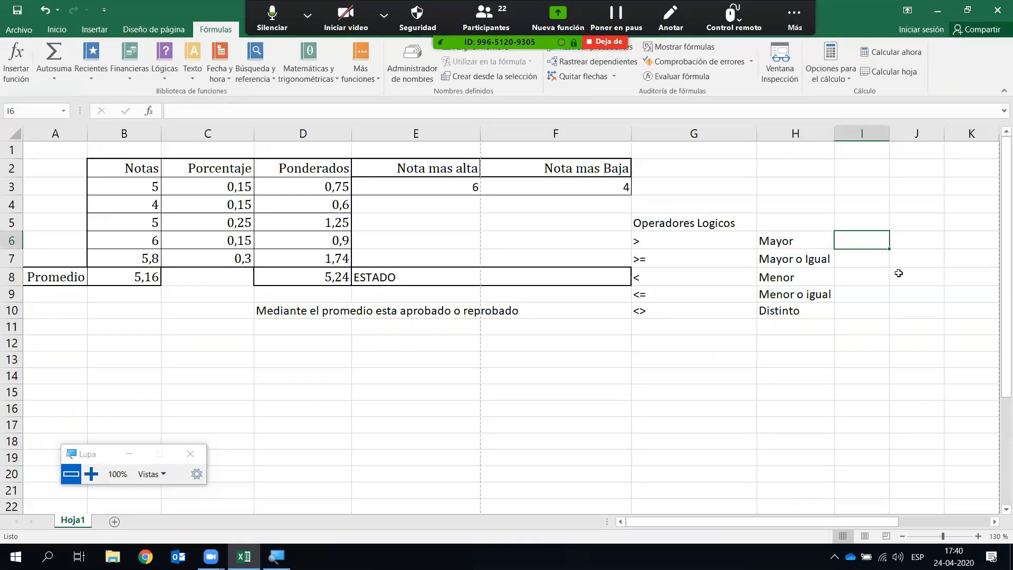
- Enter the comparisons =5>7, =10>=10 and =7<7 in I6:I8
{"action": "type", "text": "="}
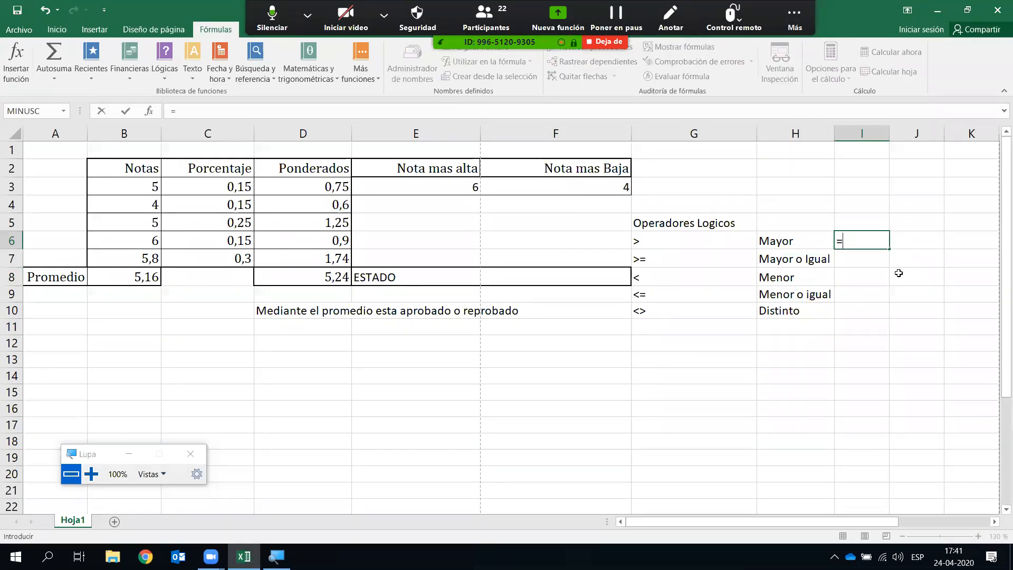
{"action": "type", "text": "5>7"}
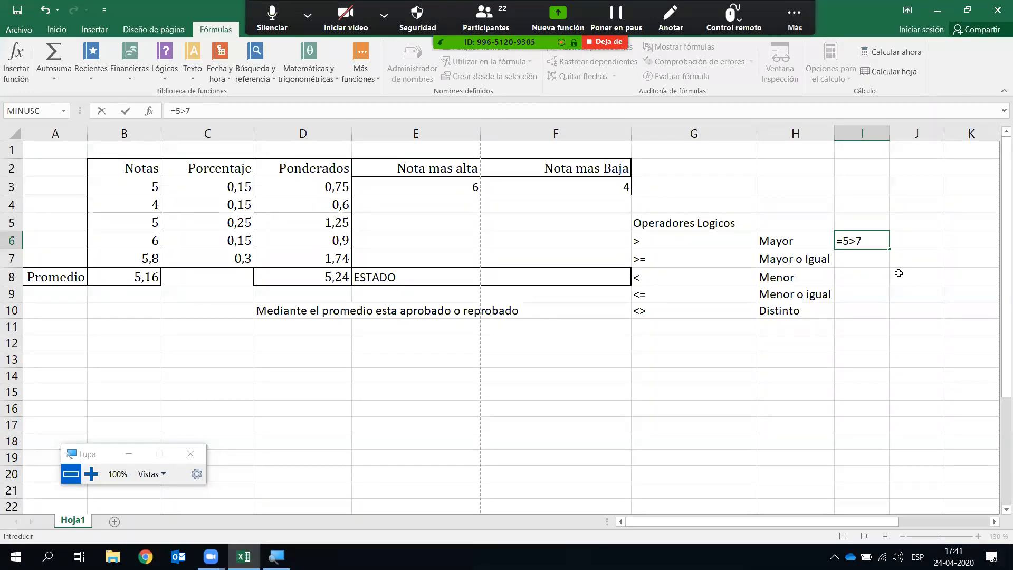
{"action": "key", "text": "Return"}
{"action": "type", "text": "=10"}
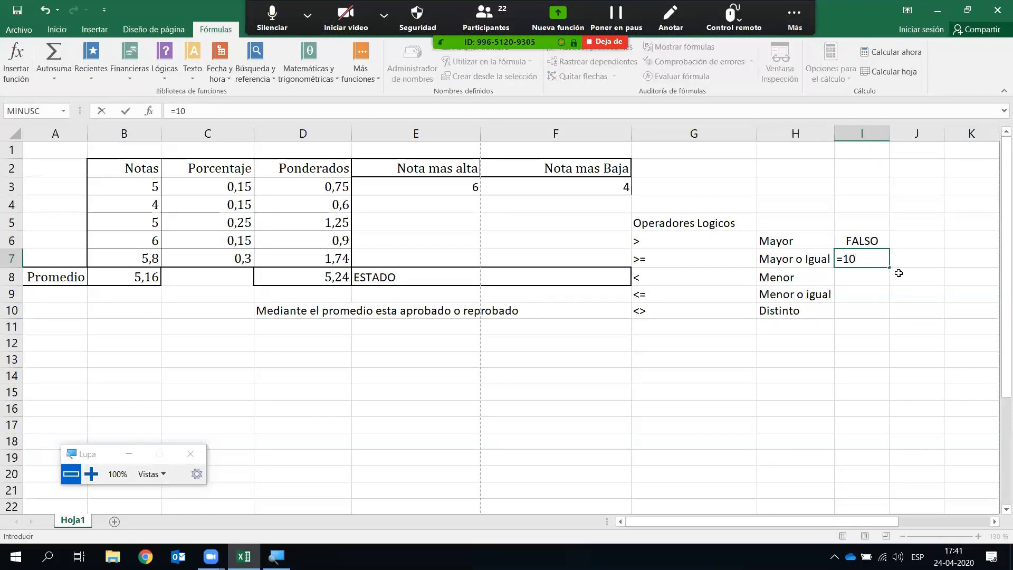
{"action": "type", "text": ">=10"}
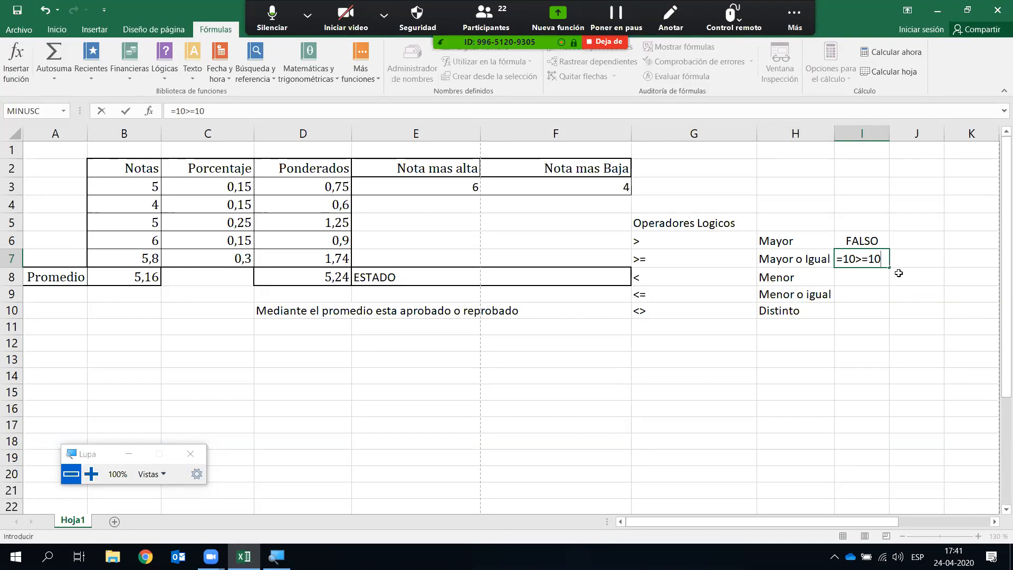
{"action": "key", "text": "Return"}
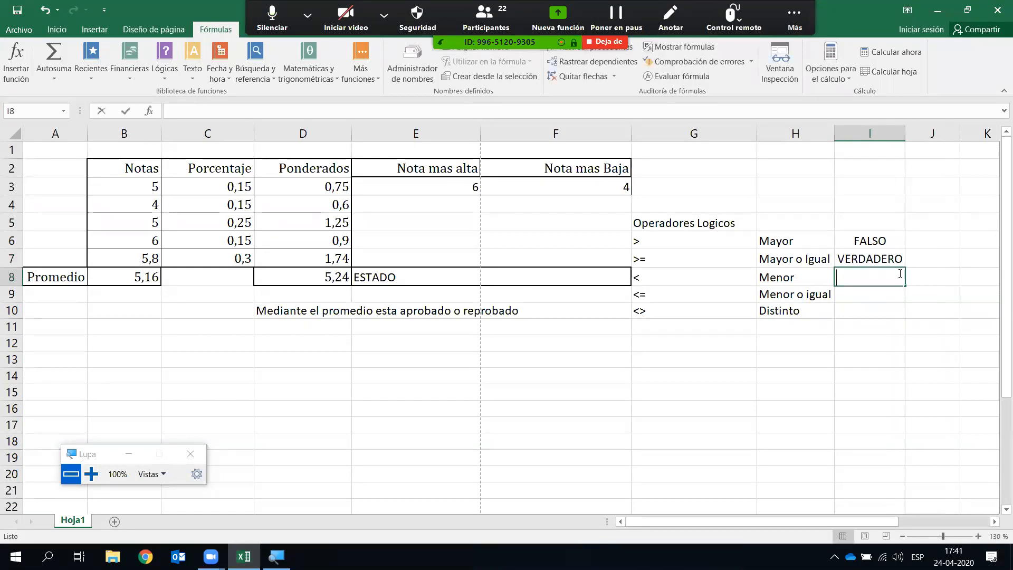
{"action": "type", "text": "="}
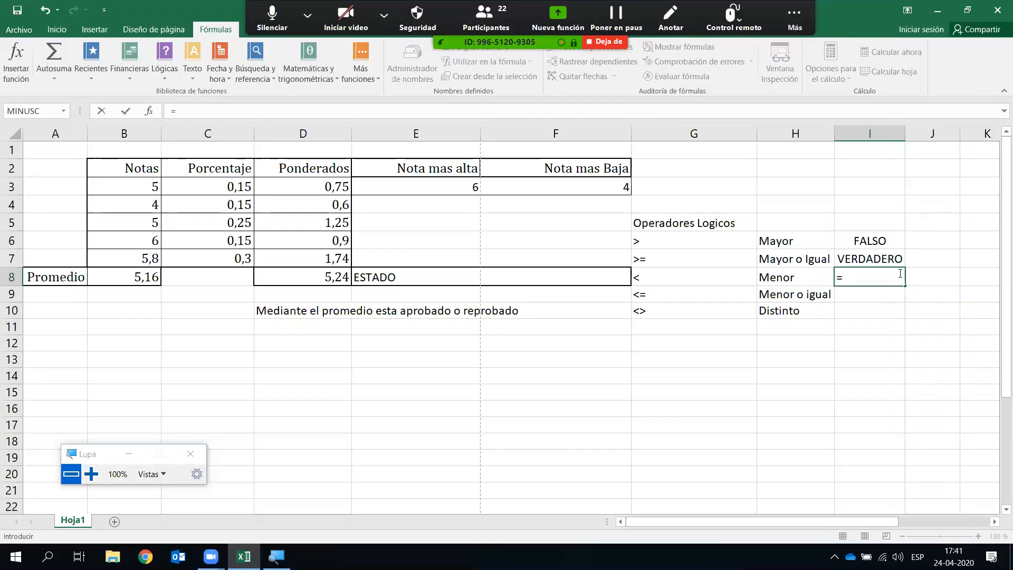
{"action": "type", "text": "7<7"}
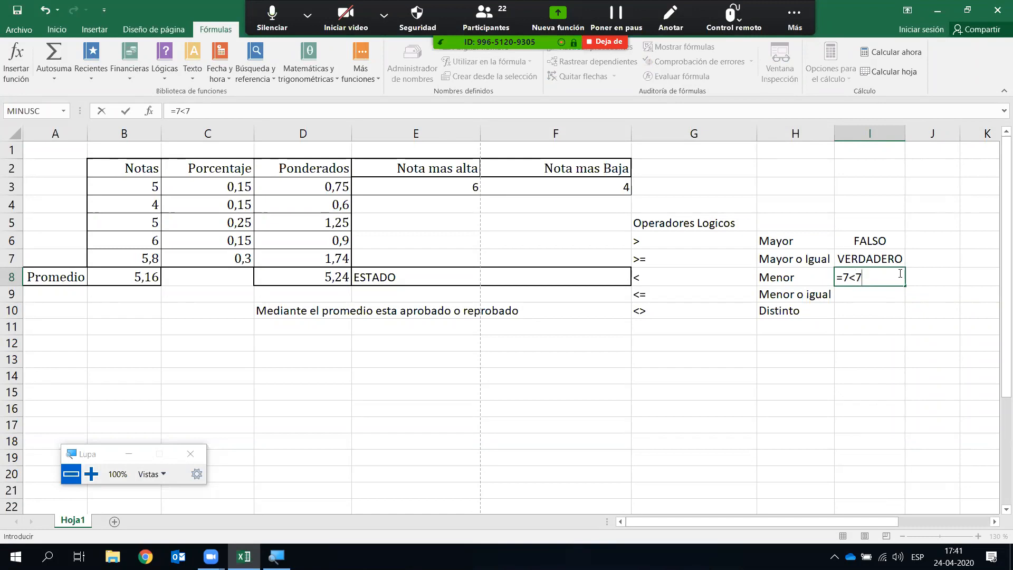
{"action": "key", "text": "Return"}
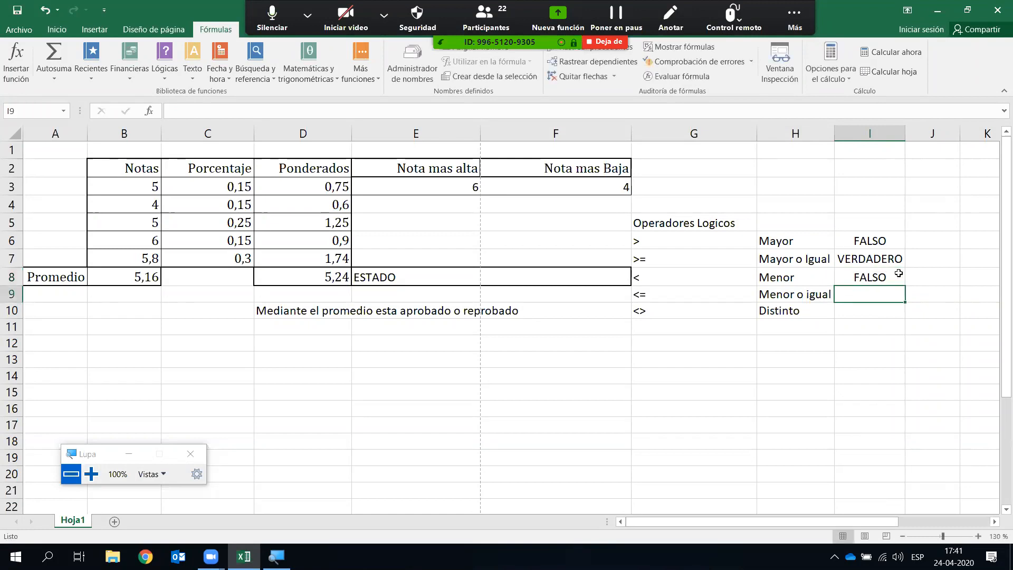
- Enter =7<=7 and =1<>7 in I9:I10, then review the formula in I6
{"action": "type", "text": "=7"}
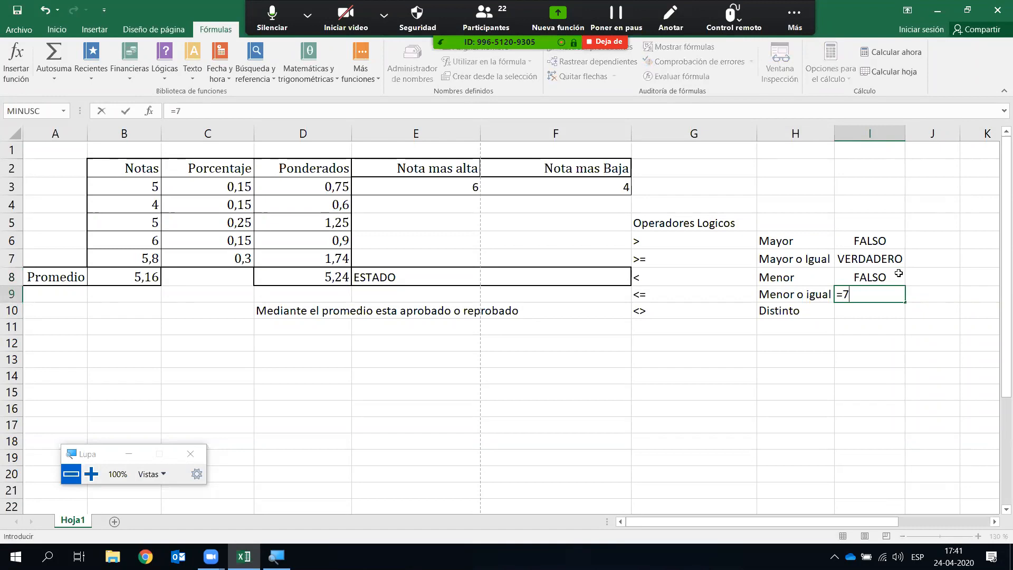
{"action": "type", "text": "<=7"}
{"action": "key", "text": "Return"}
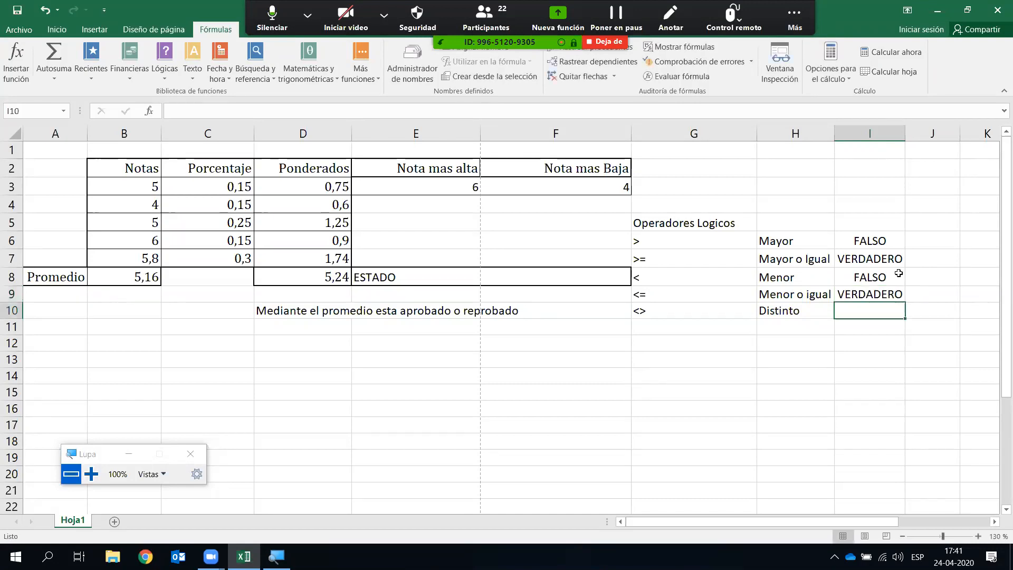
{"action": "type", "text": "="}
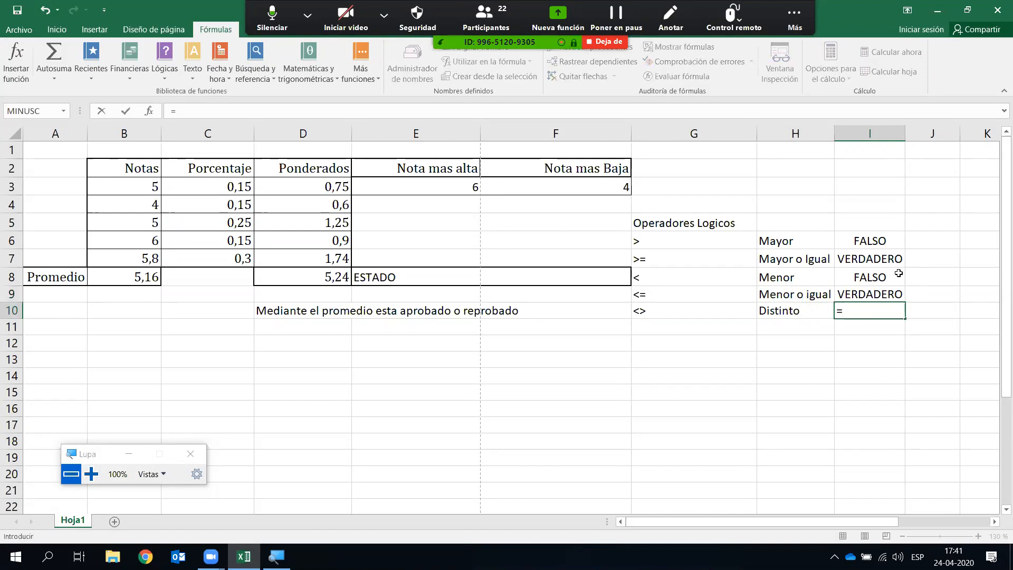
{"action": "type", "text": "1<>7"}
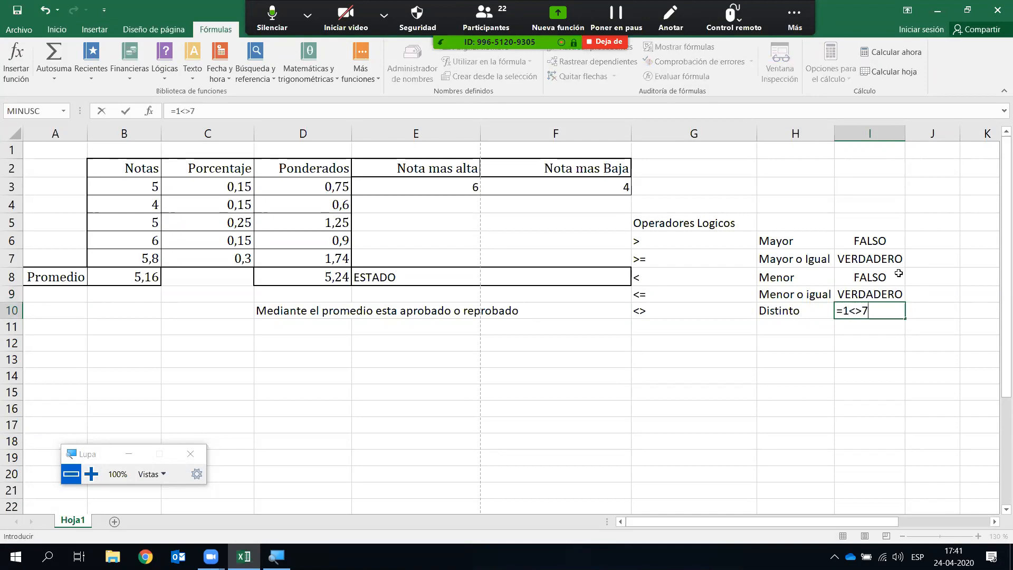
{"action": "key", "text": "Return"}
{"action": "left_click", "coordinate": [879, 243]}
{"action": "double_click", "coordinate": [879, 243]}
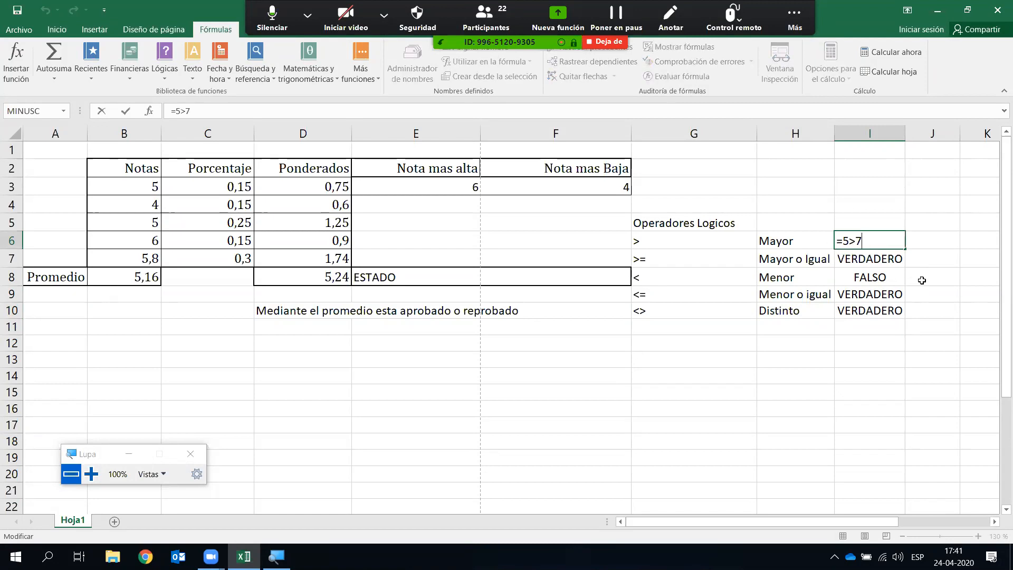
{"action": "left_click", "coordinate": [882, 340]}
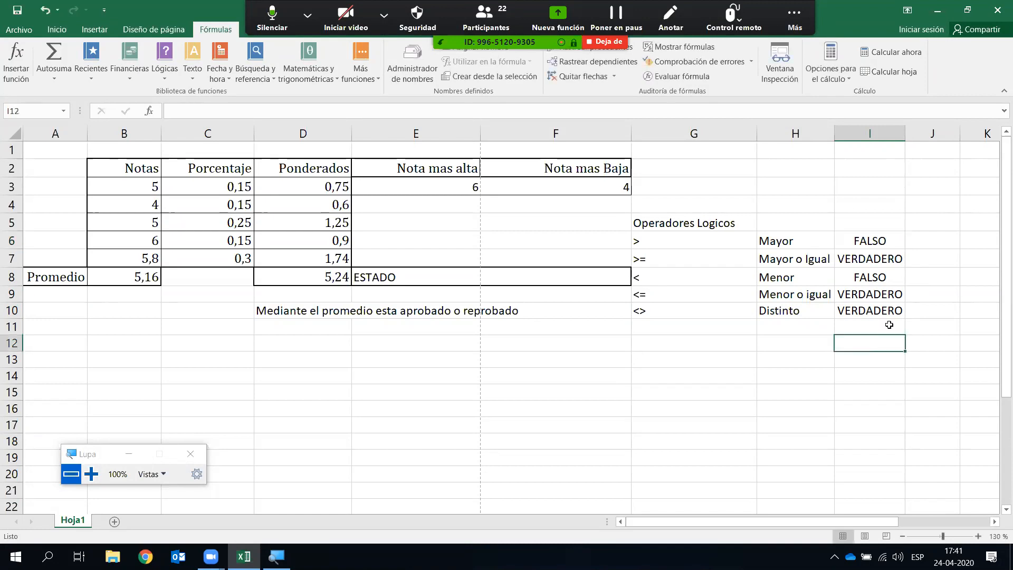
- Insert the SI function into F8 from the Lógicas list and nudge its arguments dialog aside
{"action": "left_click", "coordinate": [560, 283]}
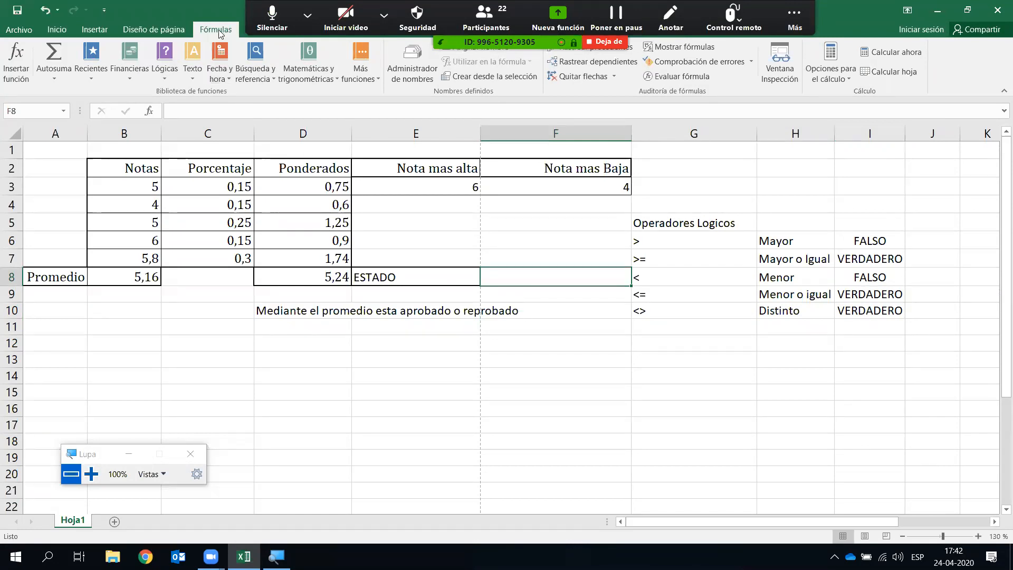
{"action": "left_click", "coordinate": [165, 74]}
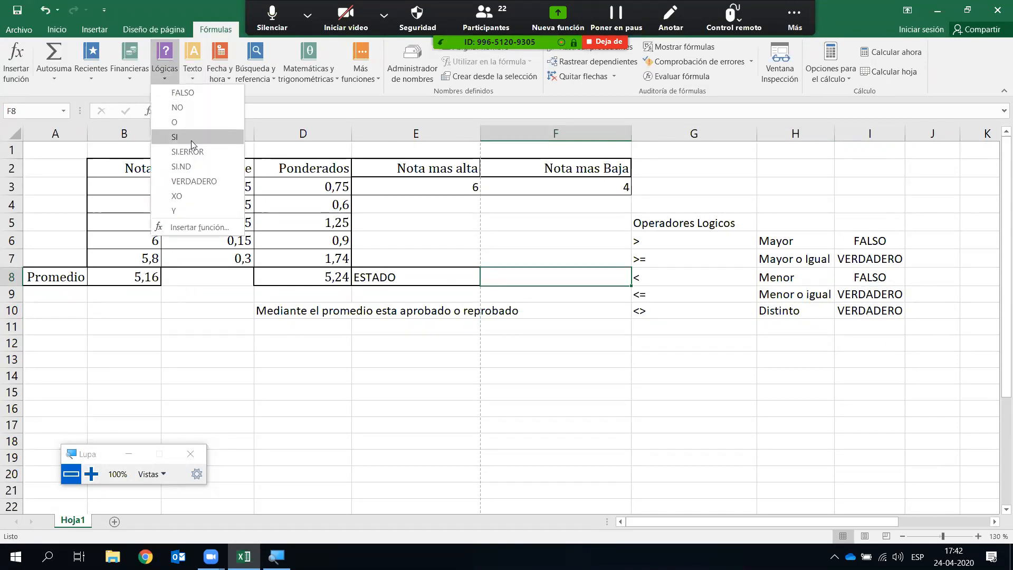
{"action": "left_click", "coordinate": [174, 137]}
{"action": "left_click", "coordinate": [92, 475]}
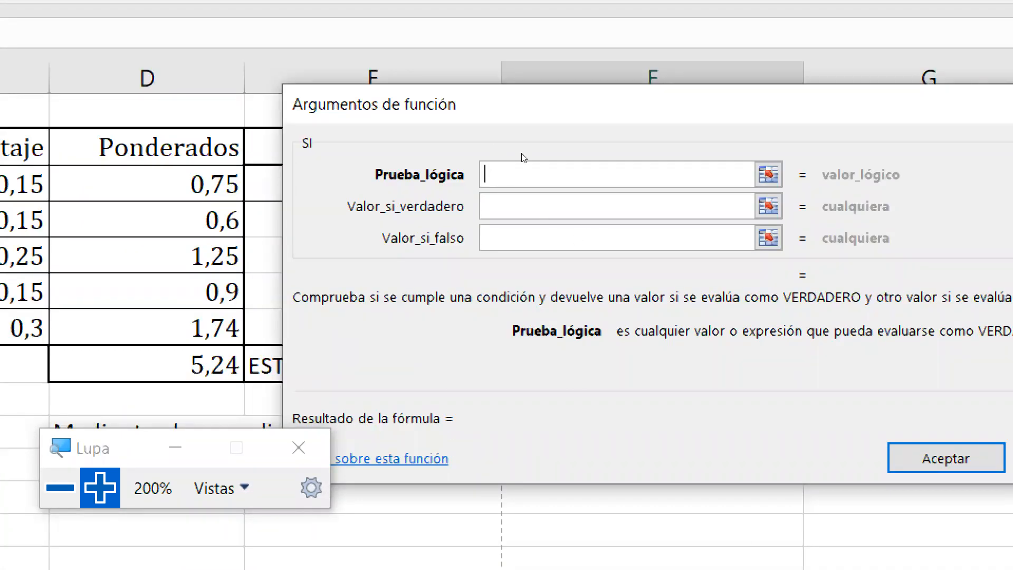
{"action": "left_click_drag", "start_coordinate": [522, 154], "coordinate": [553, 163]}
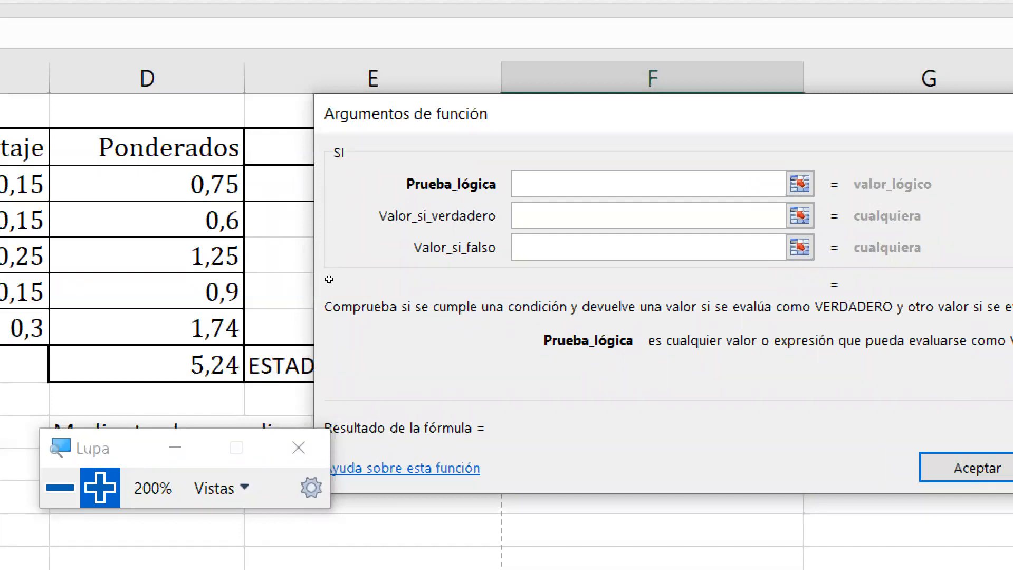
- Enter the logical test D8>=4 with APROBADO as the true value and REPROBADO as false
{"action": "type", "text": "D8"}
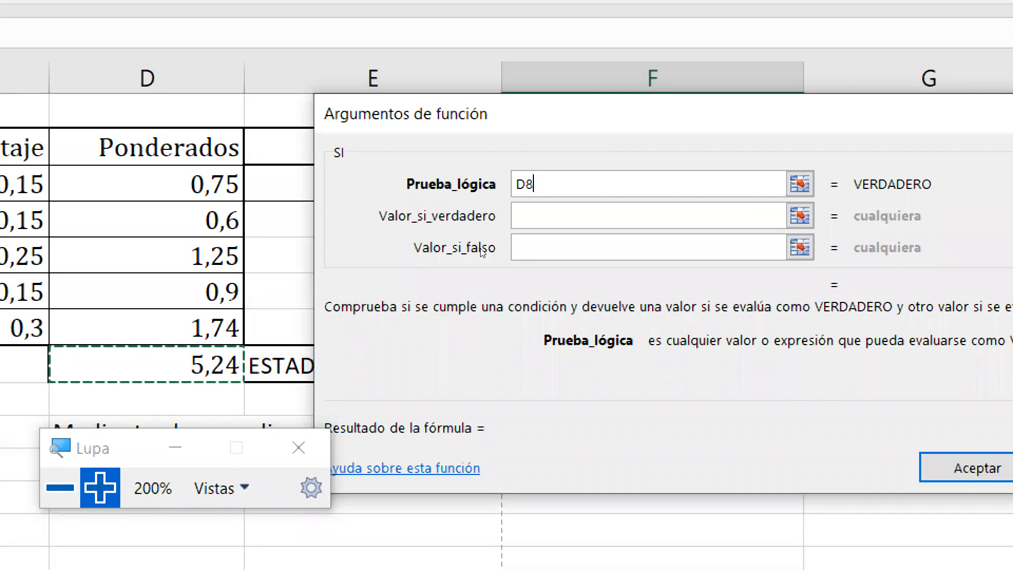
{"action": "type", "text": "<"}
{"action": "key", "text": "BackSpace"}
{"action": "type", "text": ">=4"}
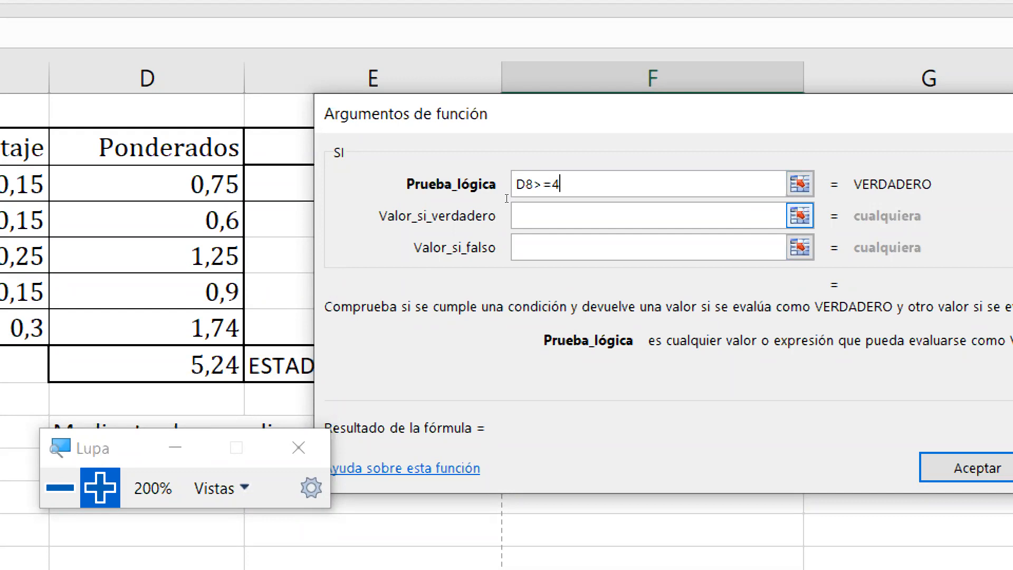
{"action": "key", "text": "Tab"}
{"action": "type", "text": "VE"}
{"action": "key", "text": "BackSpace"}
{"action": "key", "text": "BackSpace"}
{"action": "type", "text": "APROBADO"}
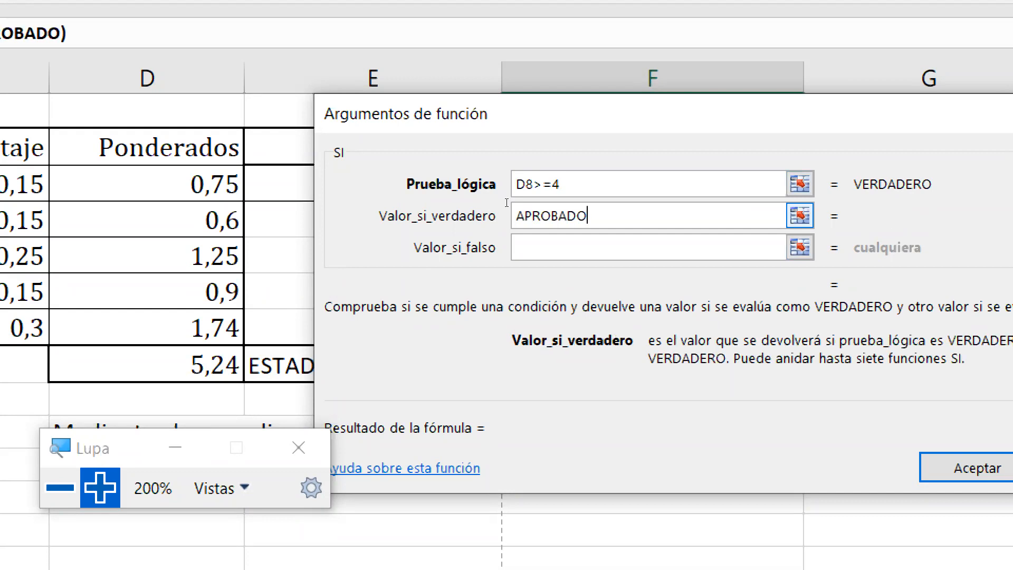
{"action": "key", "text": "Tab"}
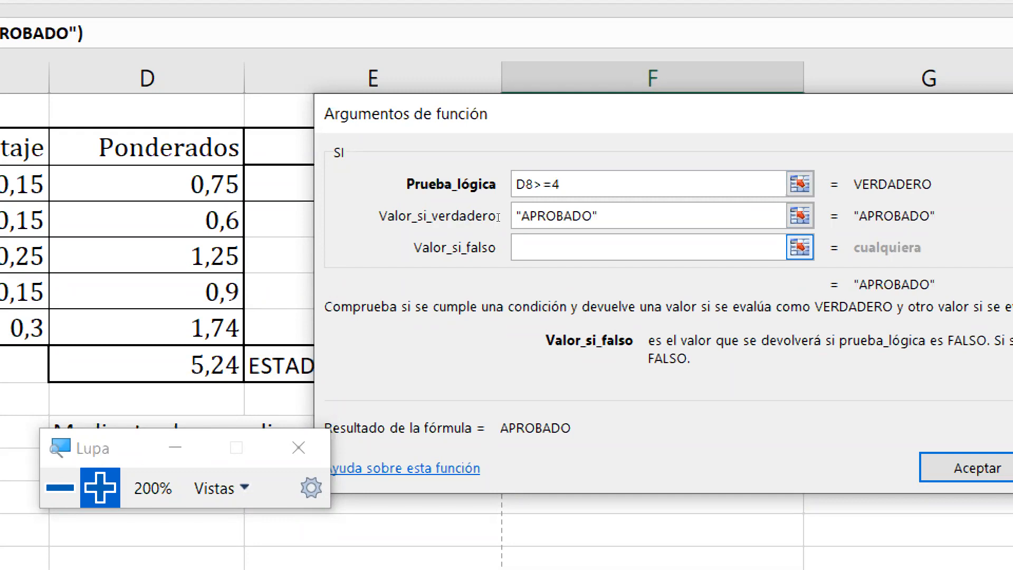
{"action": "type", "text": "REPROBADO"}
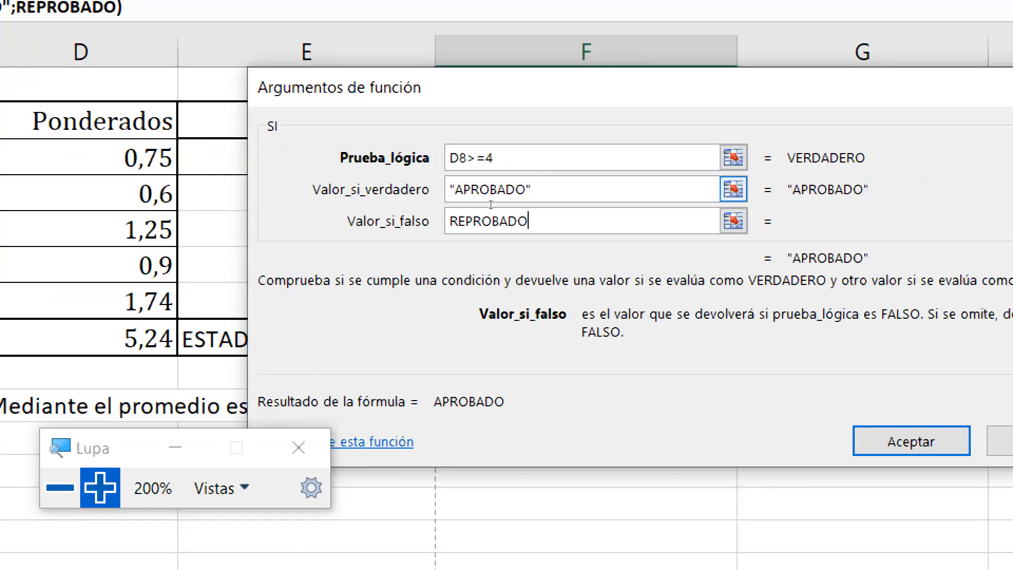
- Replace the outcomes with 'Paso de curso' for true and 'Repitio' for false
{"action": "left_click_drag", "start_coordinate": [530, 201], "coordinate": [428, 203]}
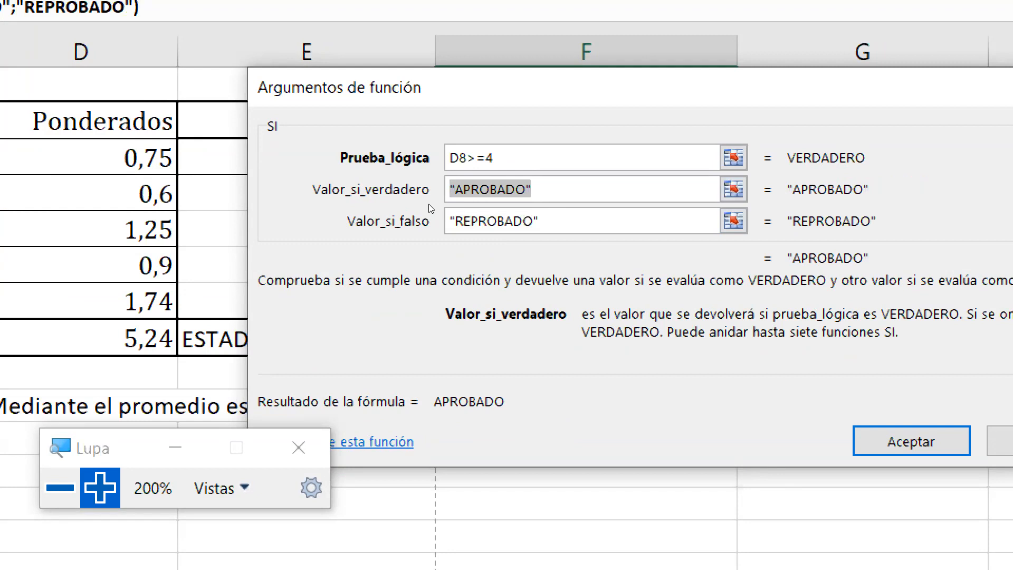
{"action": "type", "text": "PAso"}
{"action": "key", "text": "BackSpace"}
{"action": "key", "text": "BackSpace"}
{"action": "key", "text": "BackSpace"}
{"action": "type", "text": "aso"}
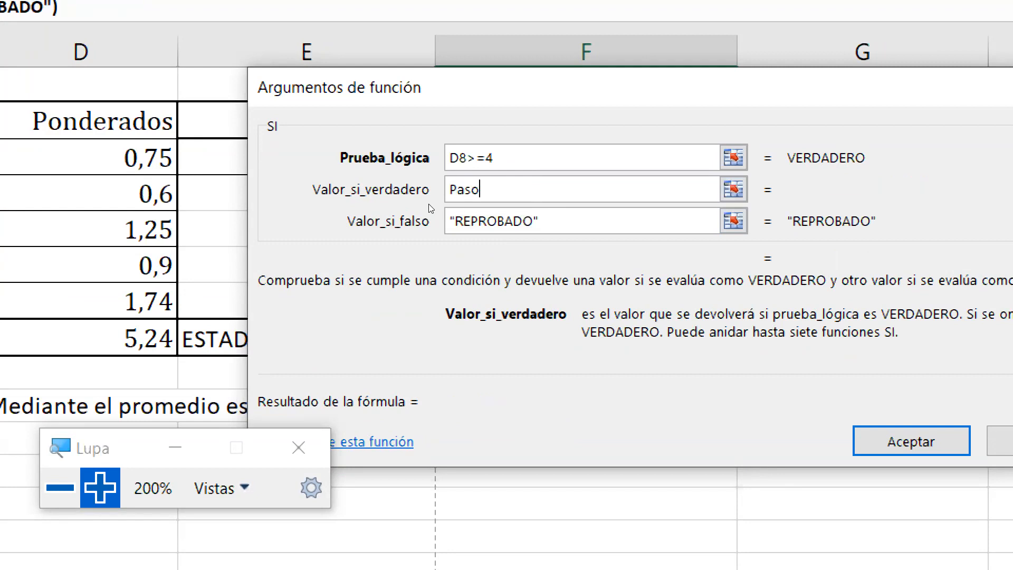
{"action": "type", "text": " de curso"}
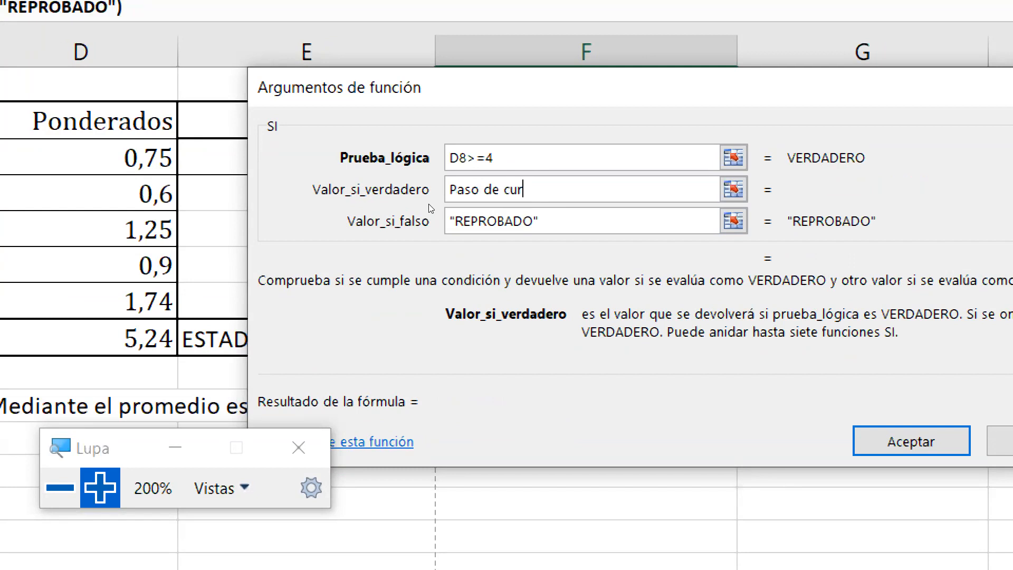
{"action": "key", "text": "Tab"}
{"action": "type", "text": "E"}
{"action": "key", "text": "BackSpace"}
{"action": "type", "text": "Repitio"}
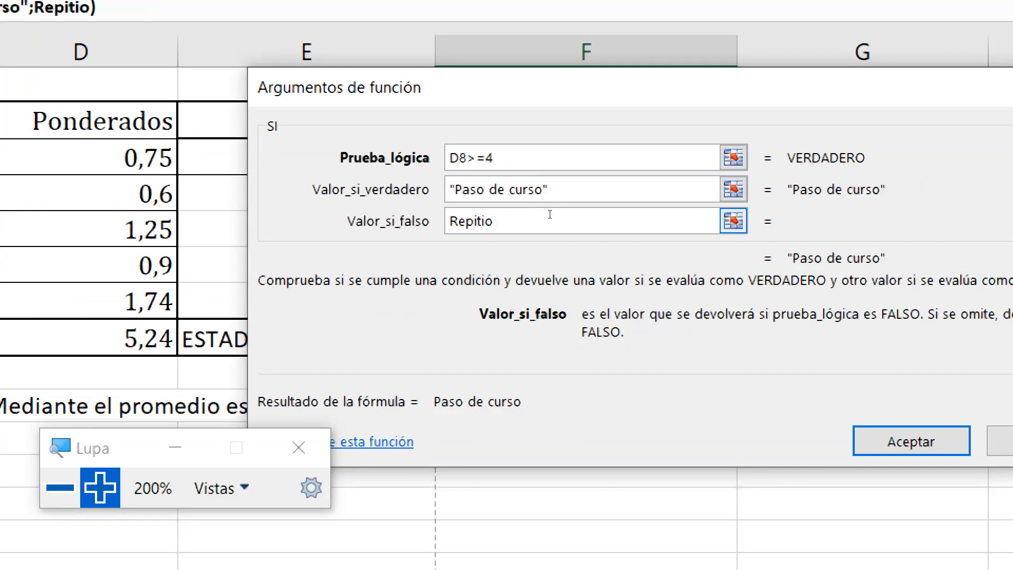
- Restore APROBADO and REPROBADO as the outcomes and confirm the SI formula in F8
{"action": "left_click_drag", "start_coordinate": [551, 198], "coordinate": [437, 208]}
{"action": "key", "text": "End"}
{"action": "key", "text": "BackSpace"}
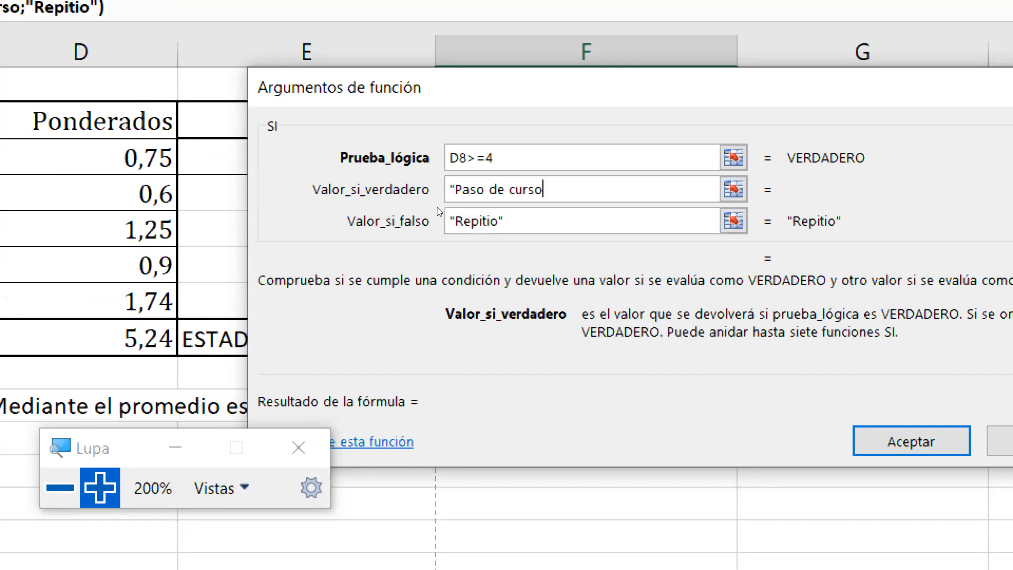
{"action": "key", "text": "shift+Home"}
{"action": "type", "text": "APROBADO"}
{"action": "key", "text": "shift+Tab"}
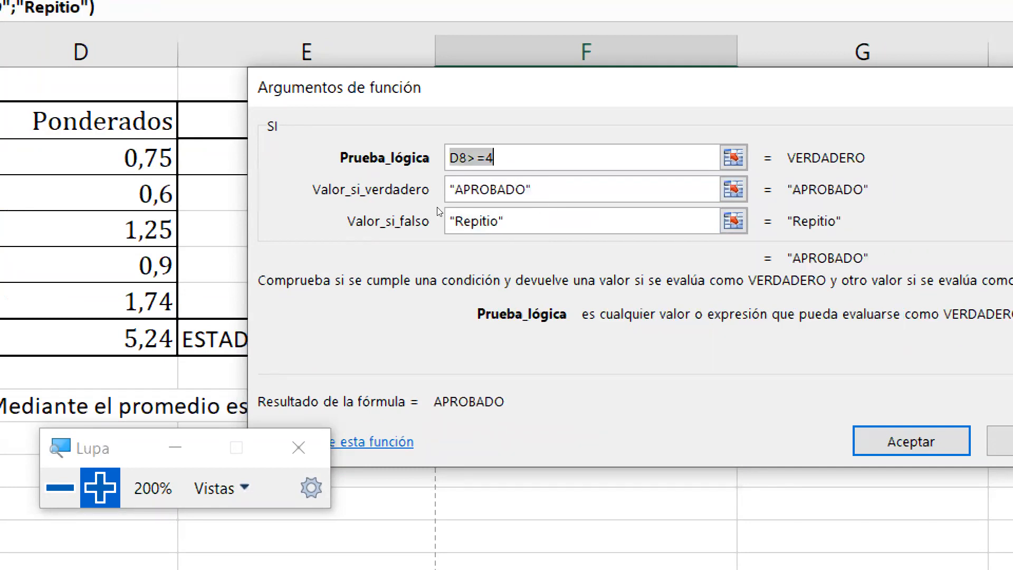
{"action": "left_click", "coordinate": [533, 218]}
{"action": "key", "text": "shift+Home"}
{"action": "key", "text": "BackSpace"}
{"action": "type", "text": "R"}
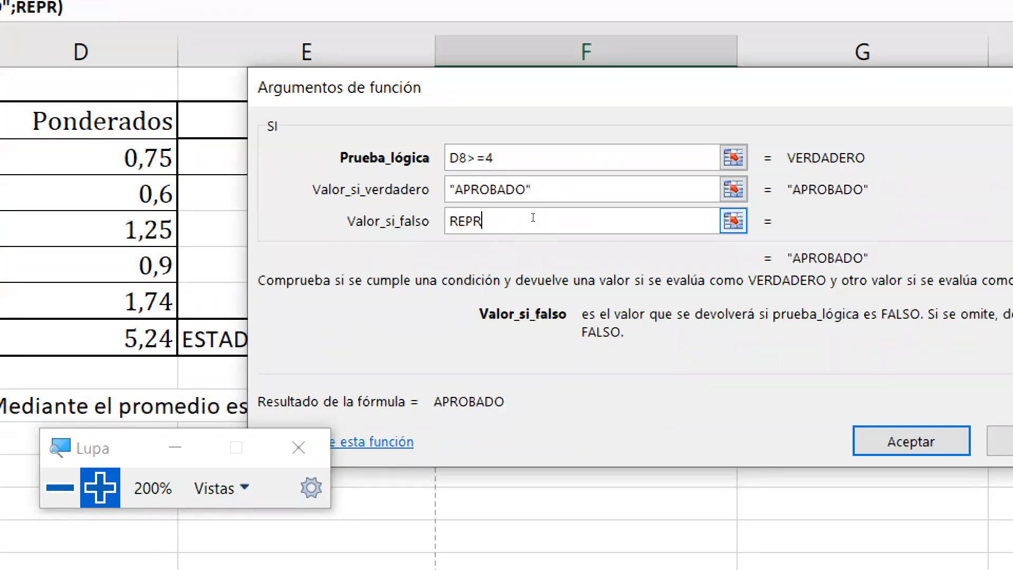
{"action": "type", "text": "OBADO"}
{"action": "key", "text": "shift+Tab"}
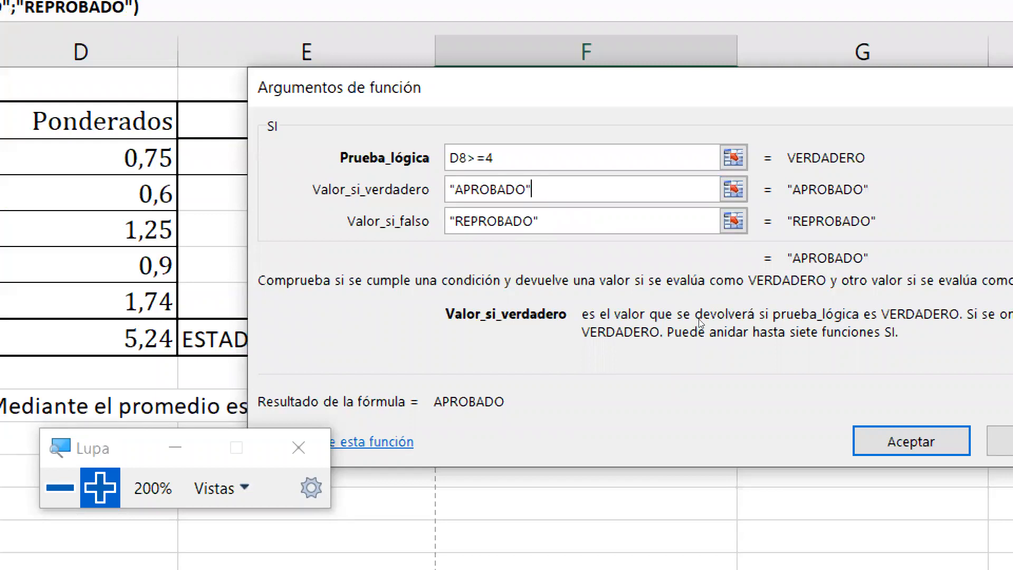
{"action": "key", "text": "Return"}
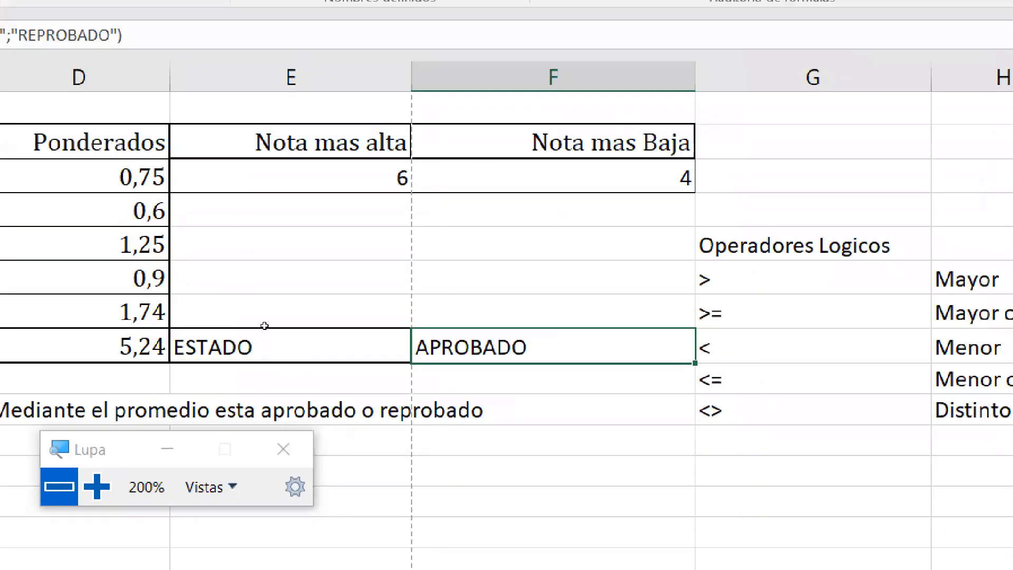
- Enter a failing grade of 1 in B7 so the total drops to 3,8 and F8 shows REPROBADO
{"action": "key", "text": "super+minus"}
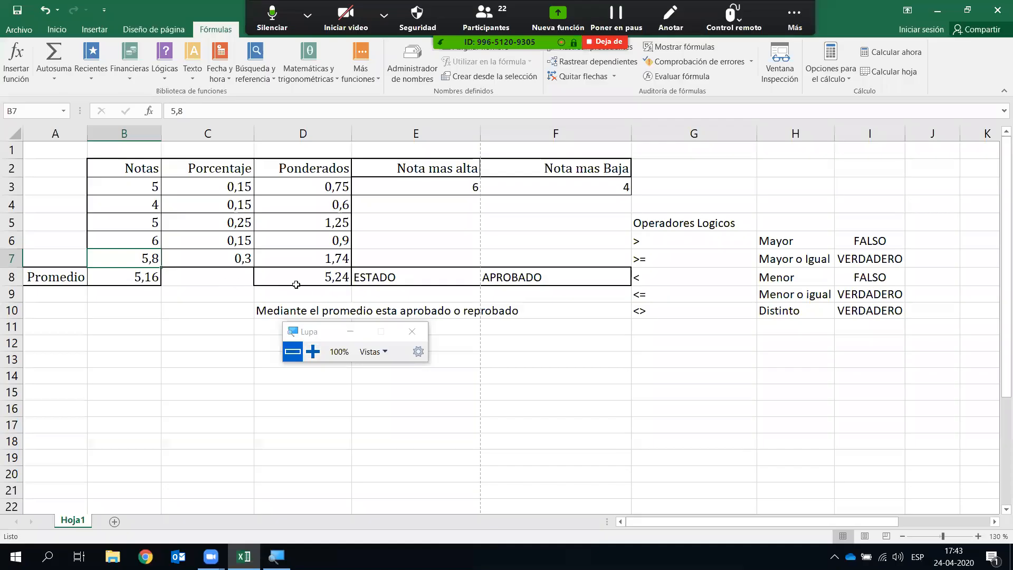
{"action": "type", "text": "1"}
{"action": "key", "text": "Return"}
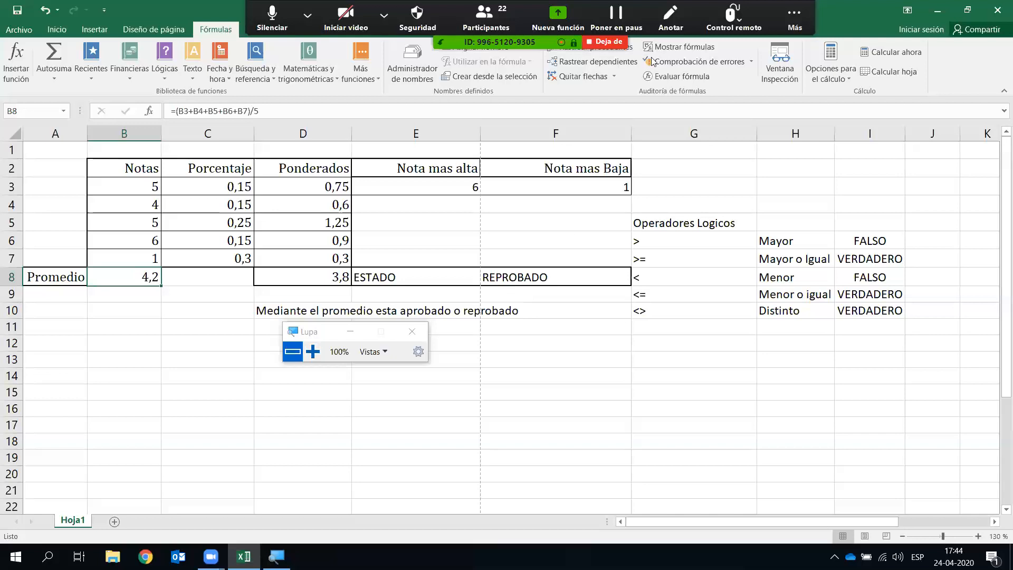
{"action": "left_click", "coordinate": [794, 19]}
- Open the meeting chat, then replace F8's IF formula with the plain text APROBADO
{"action": "left_click", "coordinate": [779, 48]}
{"action": "scroll", "coordinate": [743, 271], "scroll_direction": "down", "scroll_amount": 1}
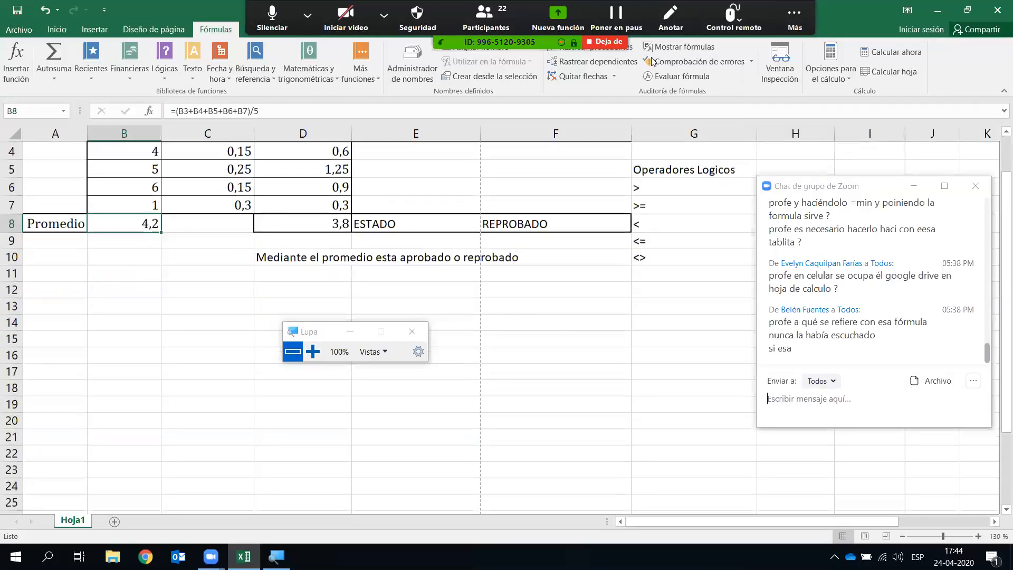
{"action": "scroll", "coordinate": [742, 271], "scroll_direction": "up", "scroll_amount": 1}
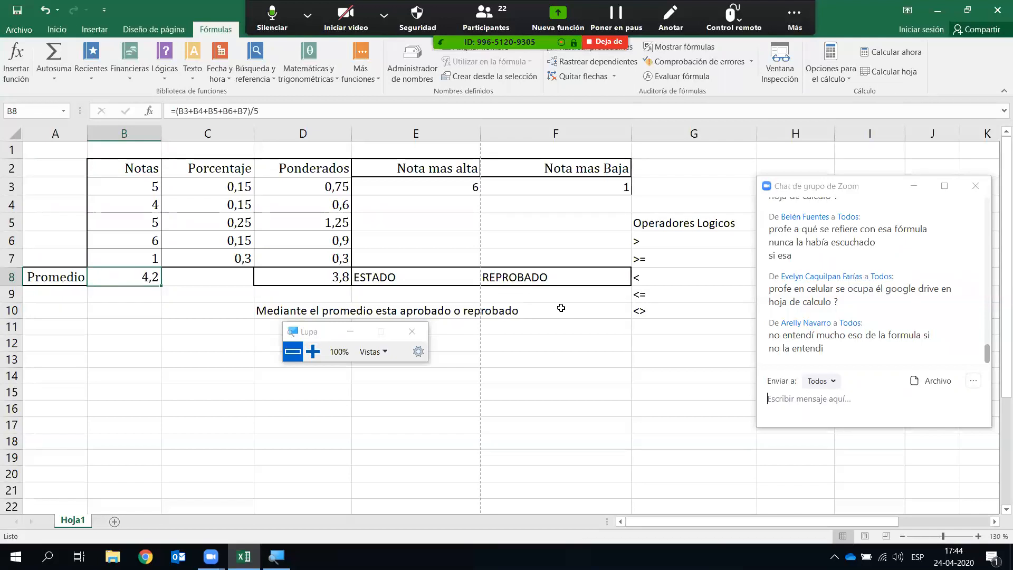
{"action": "left_click_drag", "start_coordinate": [569, 338], "coordinate": [568, 327]}
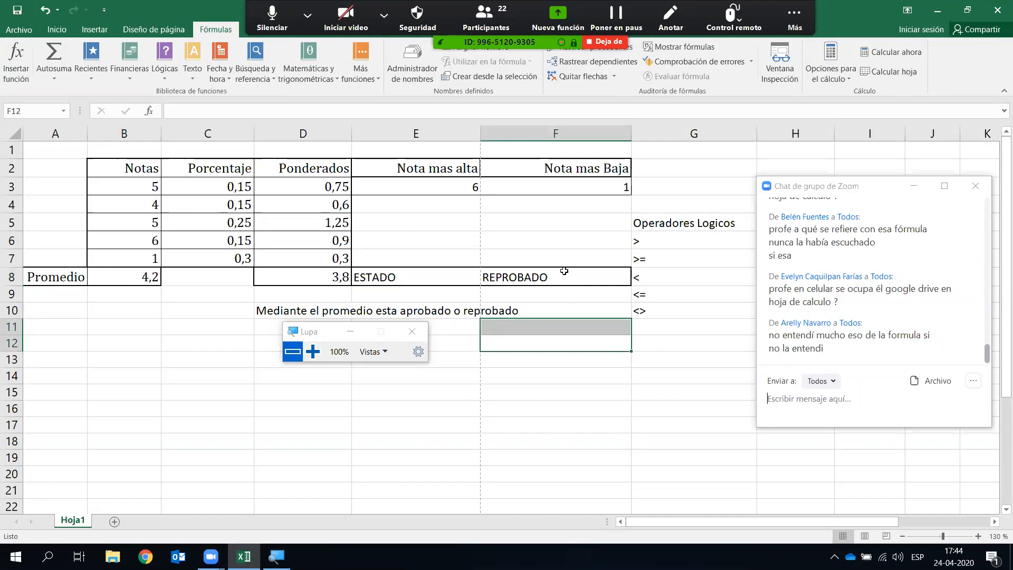
{"action": "left_click", "coordinate": [564, 271]}
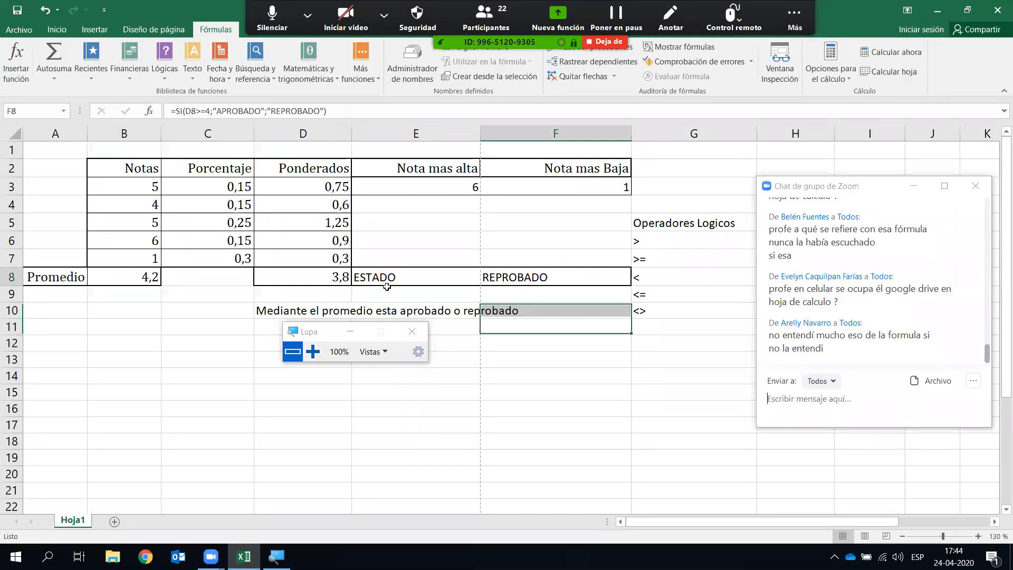
{"action": "key", "text": "Delete"}
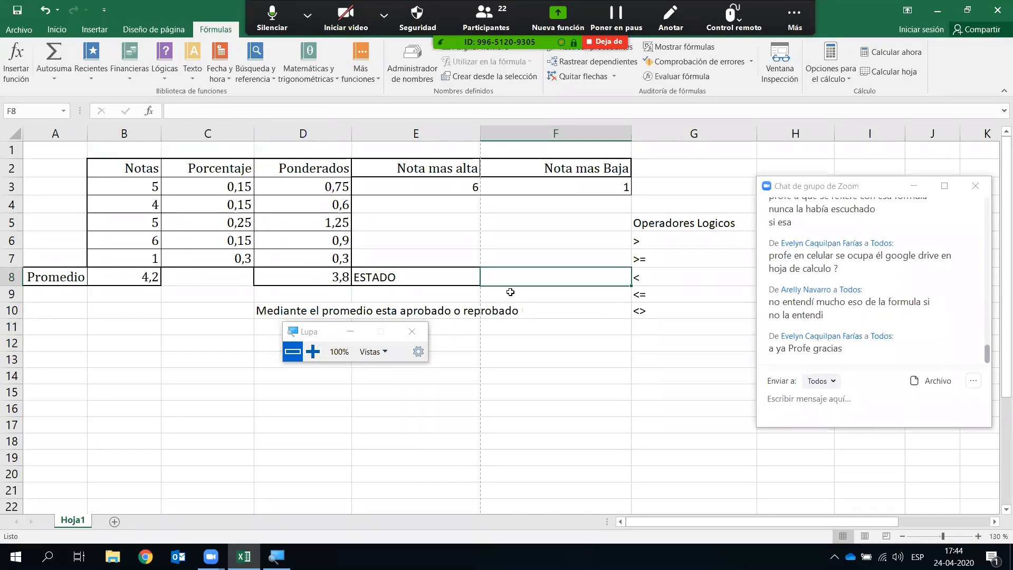
{"action": "type", "text": "APROBADO"}
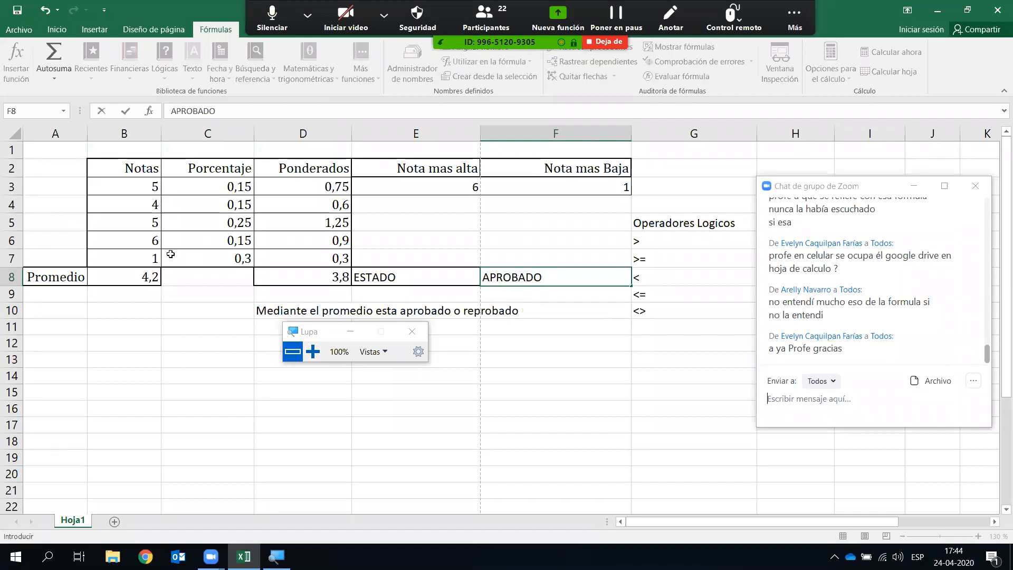
- Set the B7 grade back to 7 and reselect F8 to show its plain APROBADO content
{"action": "left_click", "coordinate": [152, 257]}
{"action": "type", "text": "7"}
{"action": "key", "text": "Return"}
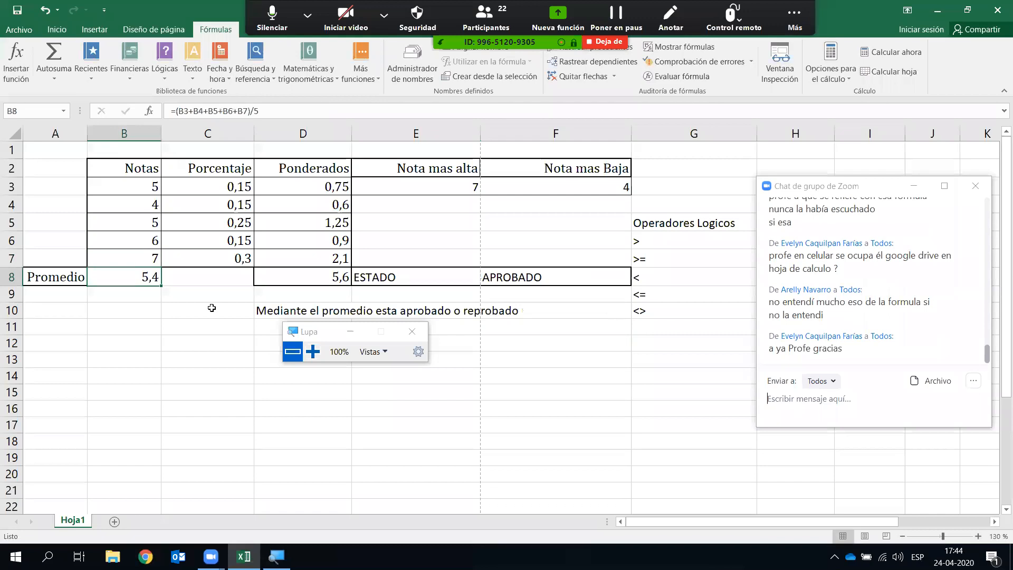
{"action": "left_click", "coordinate": [561, 356]}
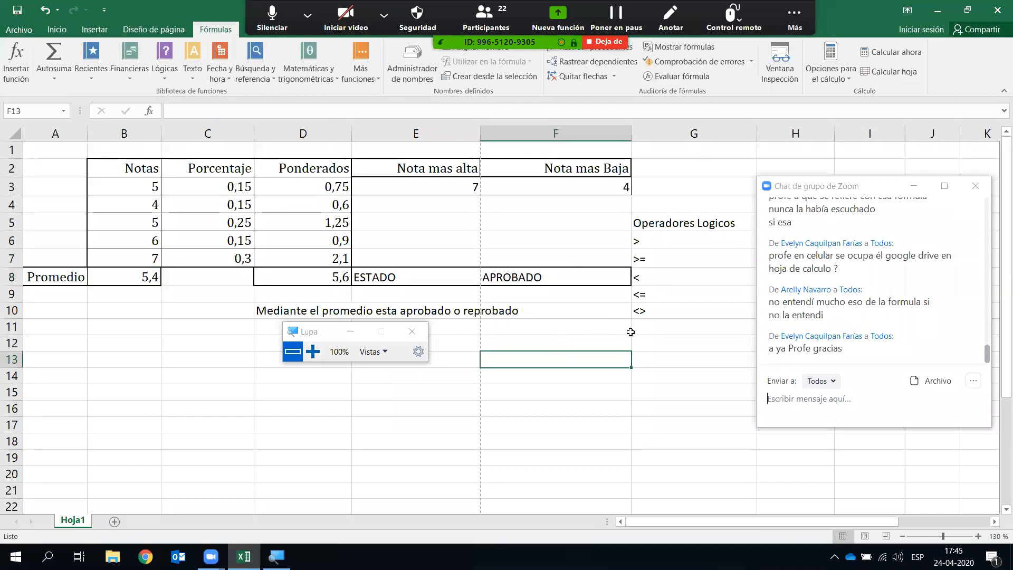
{"action": "left_click", "coordinate": [568, 280]}
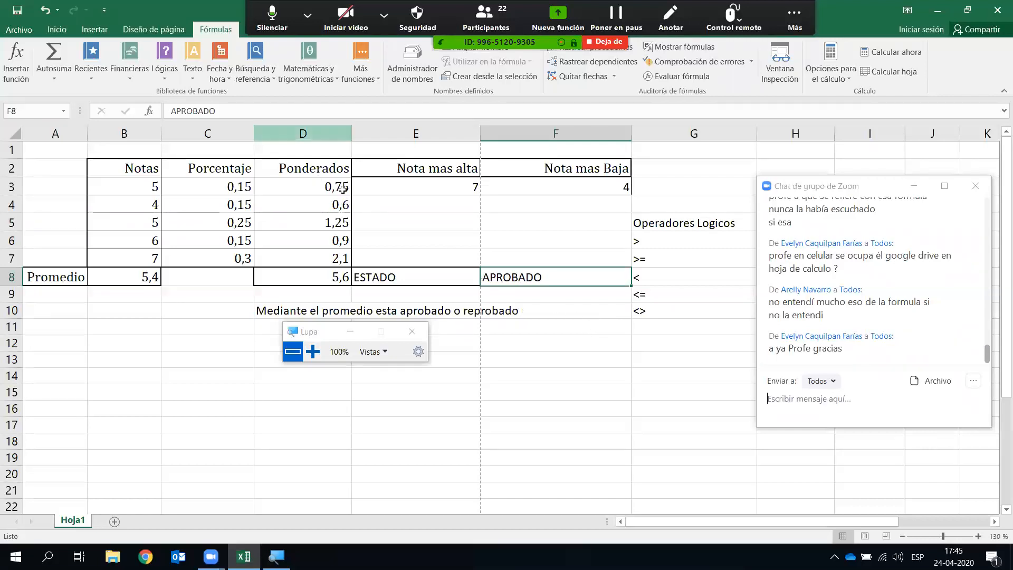
{"action": "left_click", "coordinate": [551, 316]}
{"action": "left_click", "coordinate": [554, 273]}
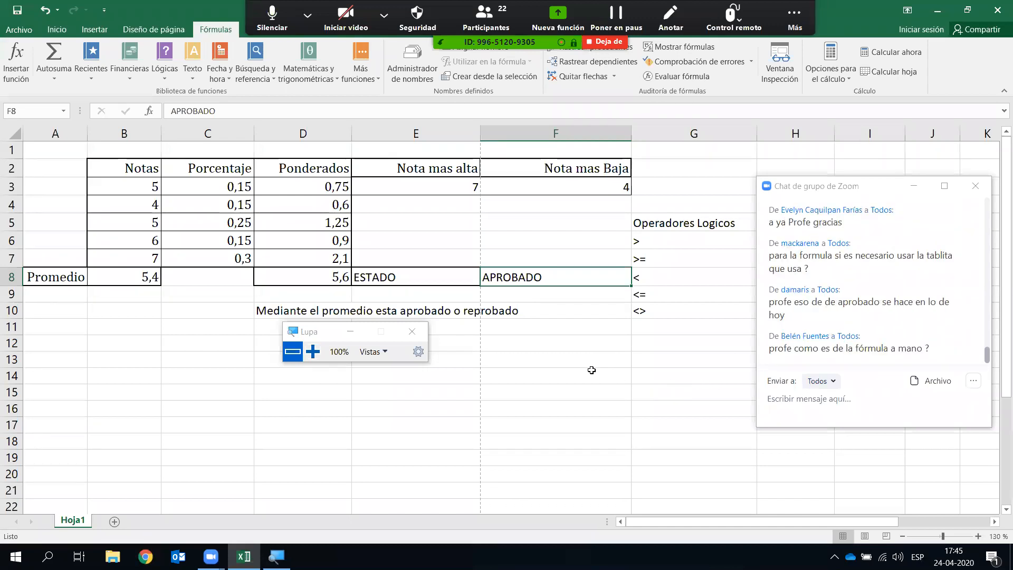
{"action": "left_click", "coordinate": [571, 370]}
{"action": "left_click", "coordinate": [553, 281]}
- Clear the APROBADO text from F8 and insert a new SI function from the Logical functions list
{"action": "left_click", "coordinate": [558, 306]}
{"action": "left_click", "coordinate": [561, 284]}
{"action": "key", "text": "Delete"}
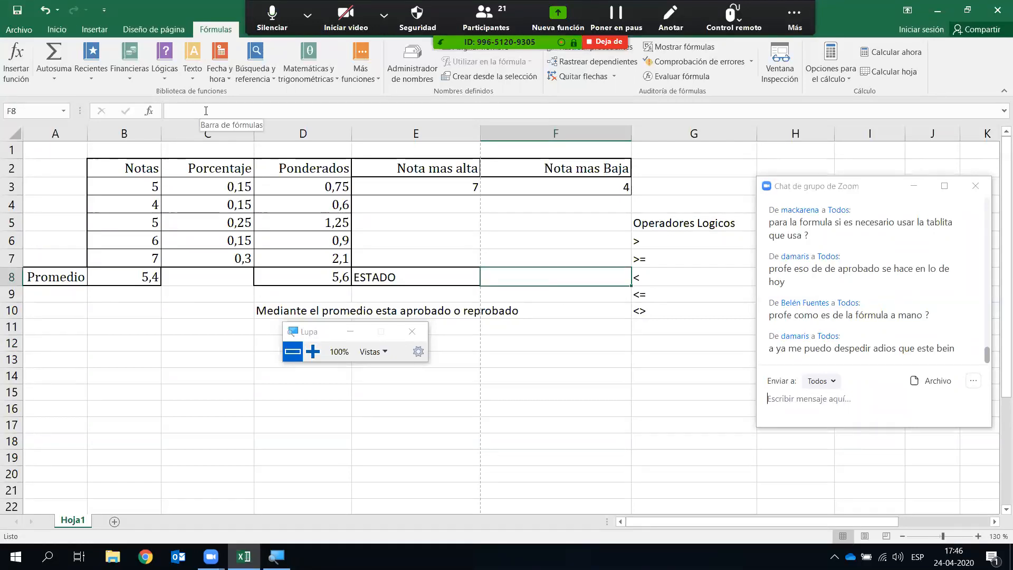
{"action": "left_click", "coordinate": [176, 76]}
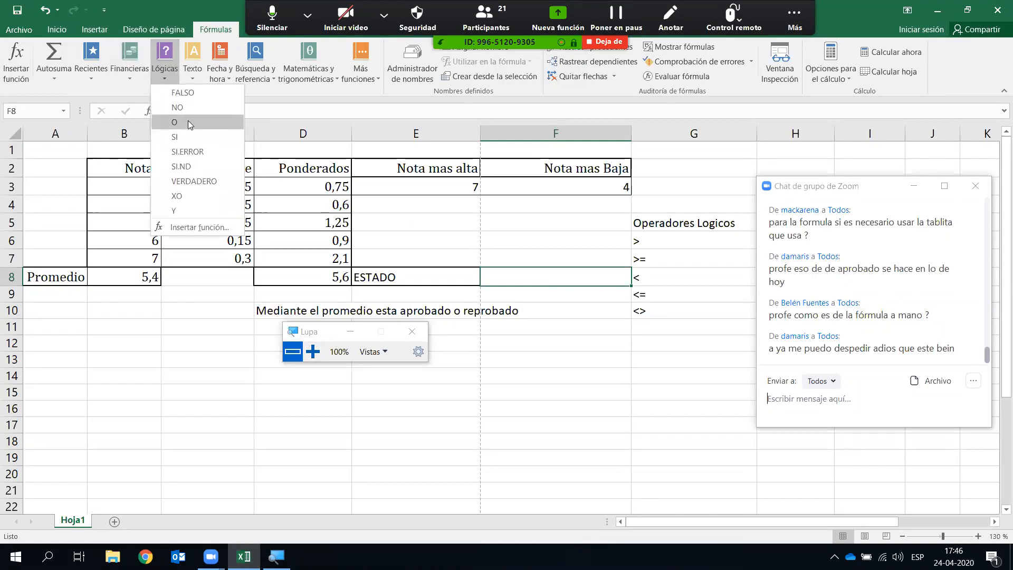
{"action": "left_click", "coordinate": [214, 137]}
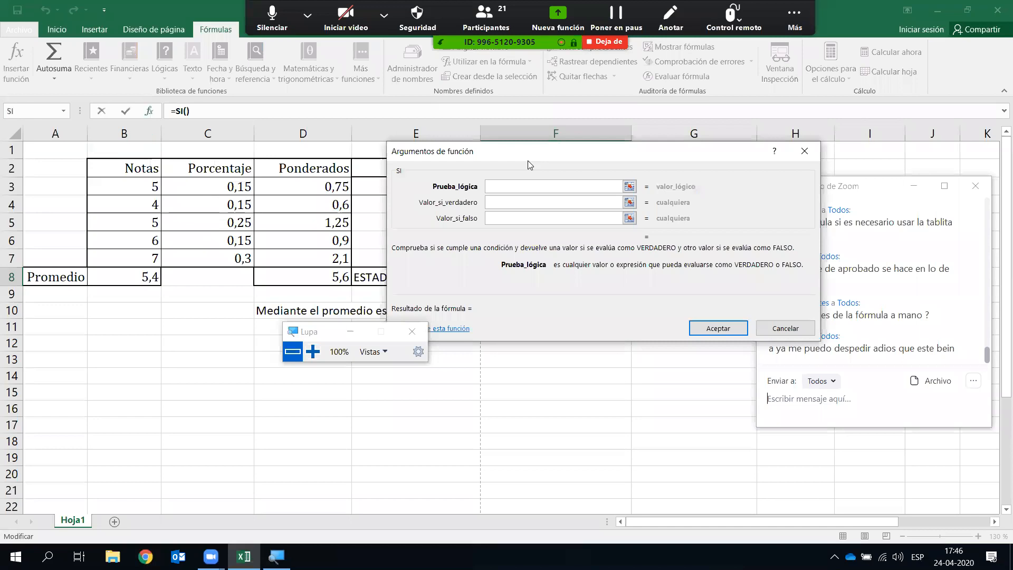
- Enter D8 compared against 4 as the test, with APROBADO and REPROBADO as outcomes
{"action": "left_click_drag", "start_coordinate": [527, 161], "coordinate": [521, 309]}
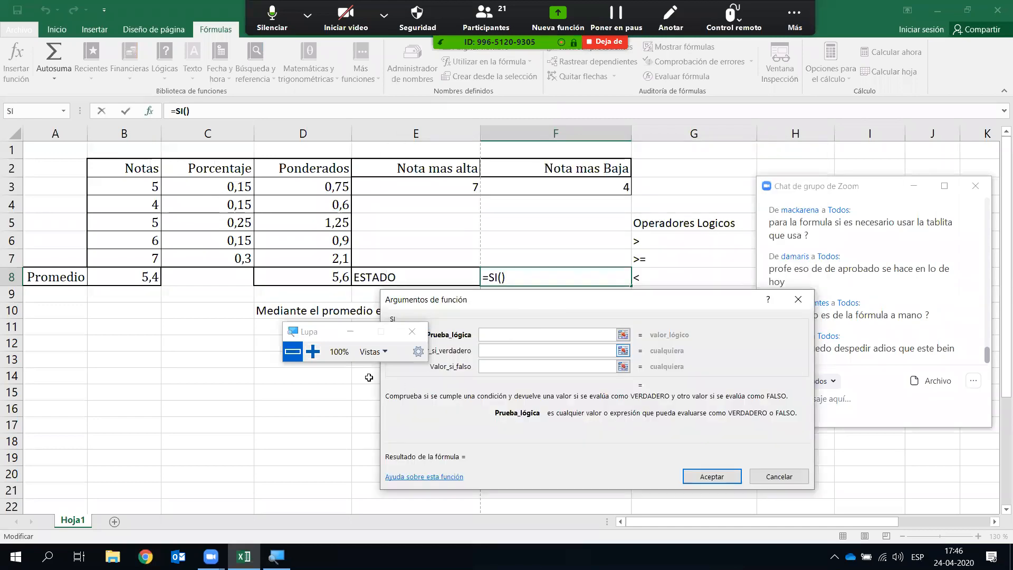
{"action": "left_click", "coordinate": [313, 351]}
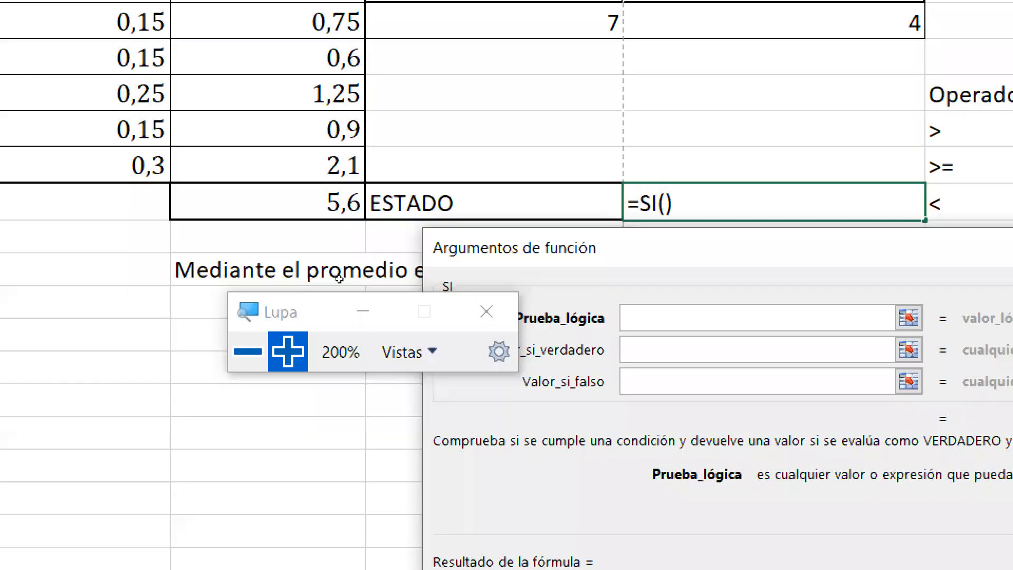
{"action": "left_click", "coordinate": [317, 203]}
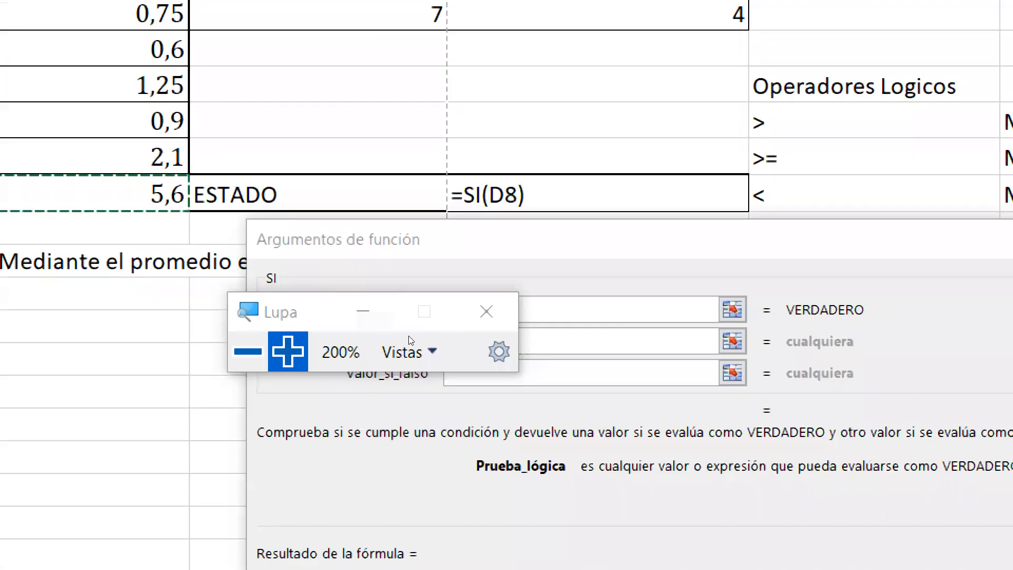
{"action": "left_click", "coordinate": [551, 334]}
{"action": "type", "text": ">"}
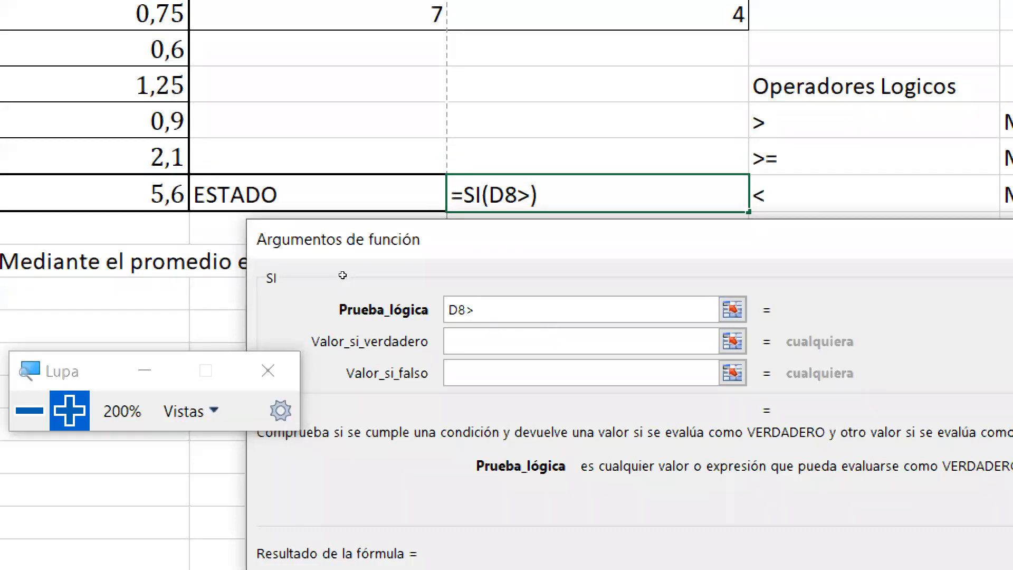
{"action": "type", "text": "4"}
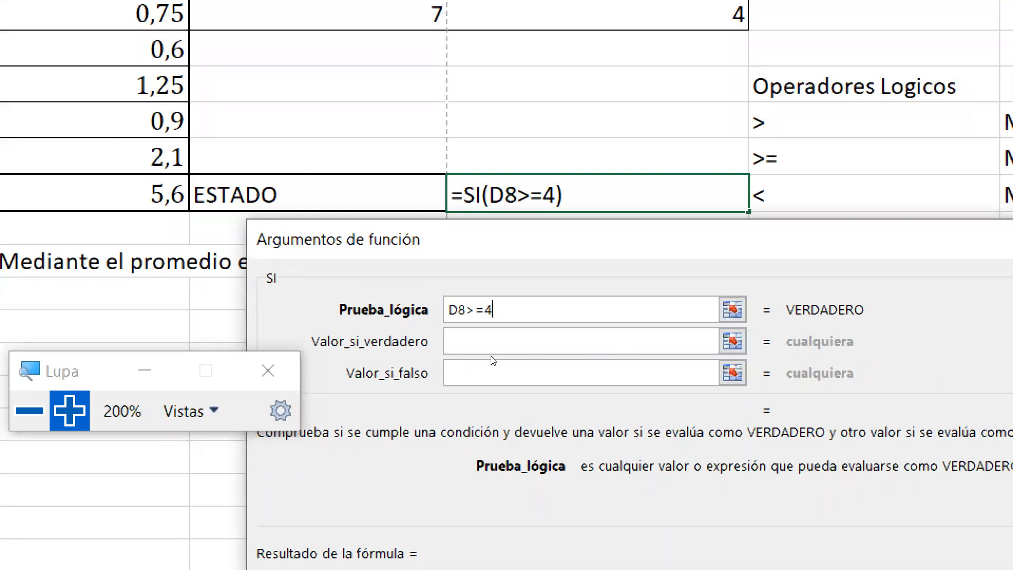
{"action": "left_click", "coordinate": [519, 353]}
{"action": "type", "text": "APROBADO"}
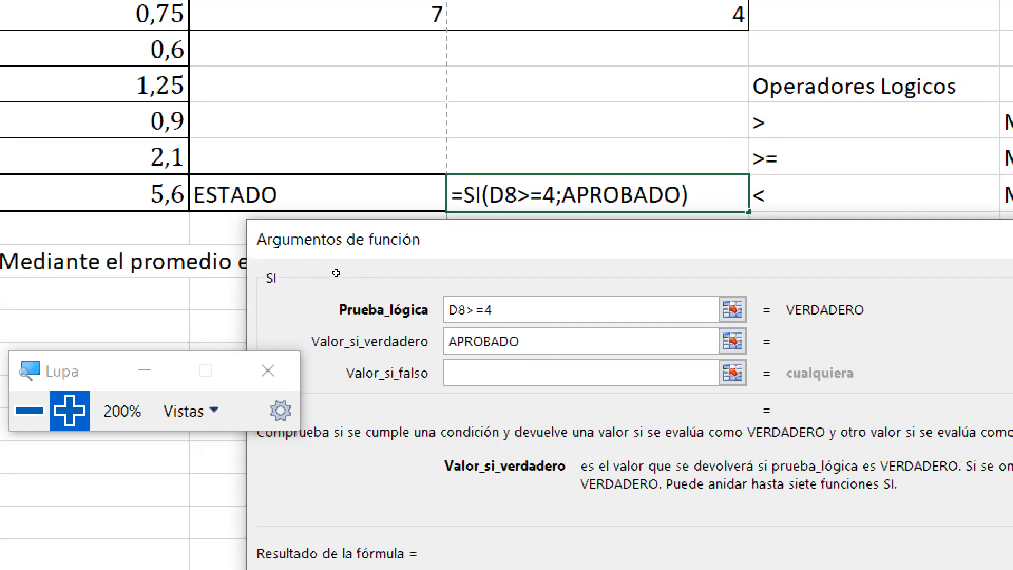
{"action": "left_click", "coordinate": [529, 370]}
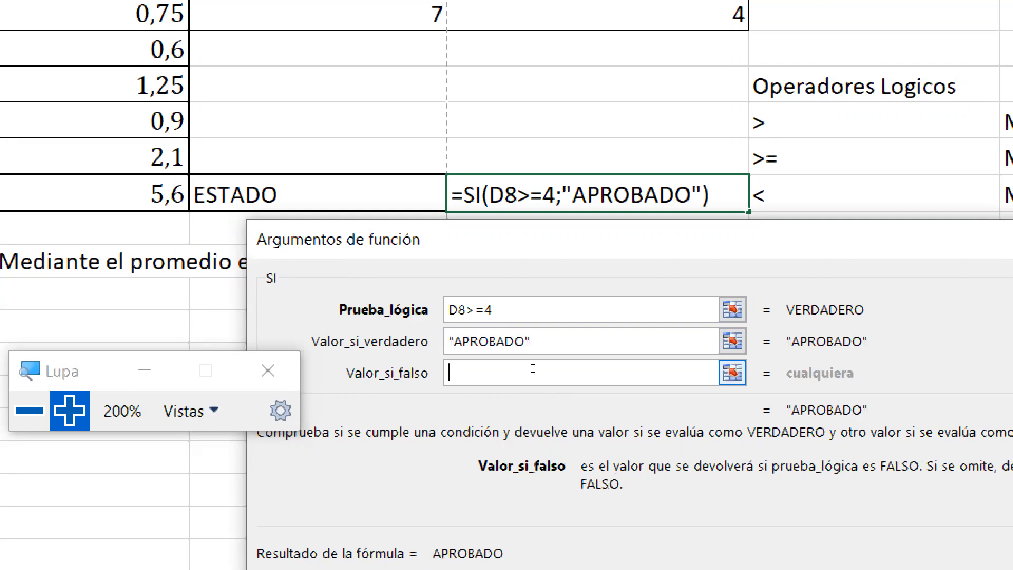
{"action": "type", "text": "REPROB"}
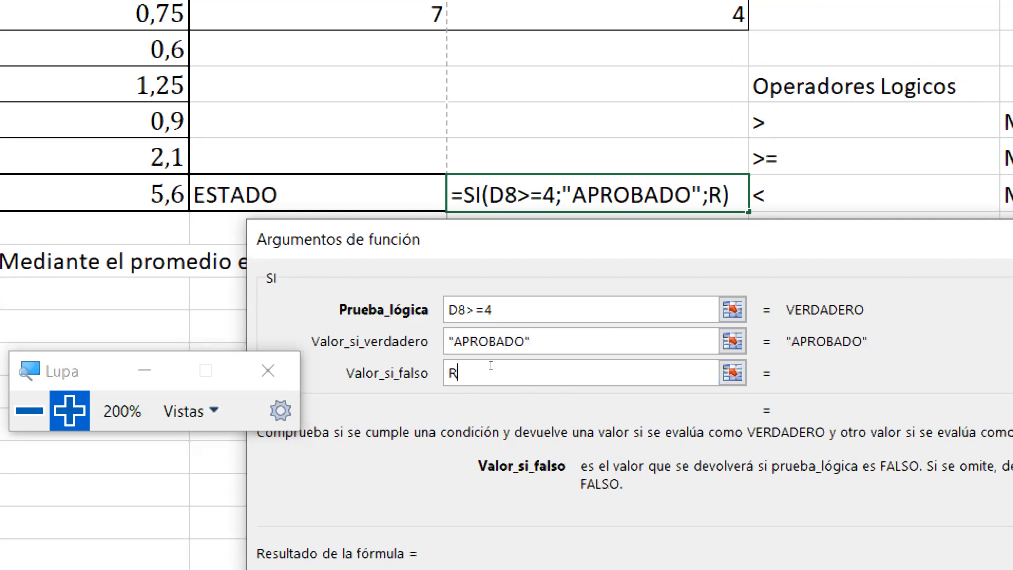
{"action": "type", "text": "ADO"}
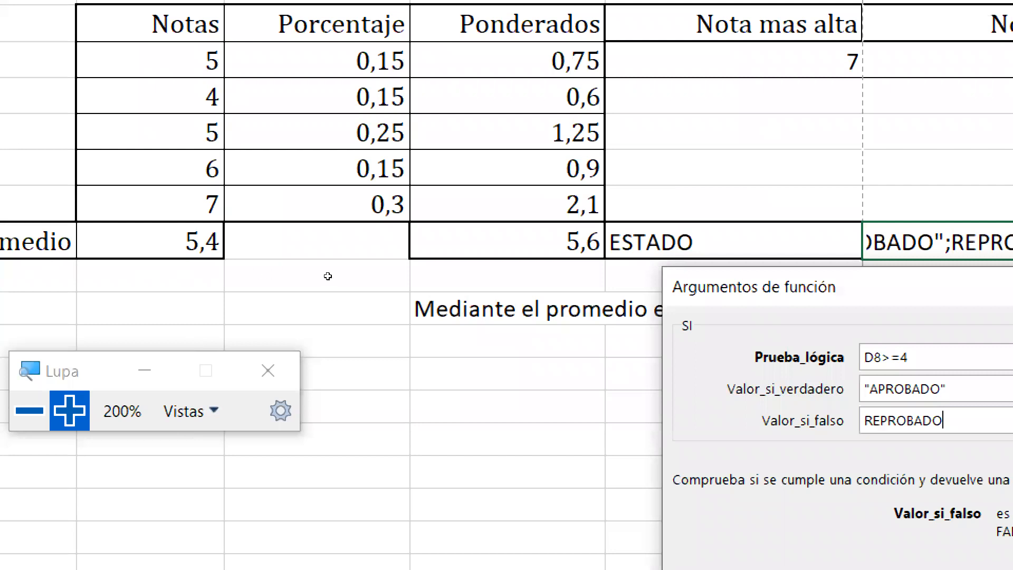
- Remove a stray D8 reference, correct the test value to 4, and confirm the formula
{"action": "left_click", "coordinate": [507, 241]}
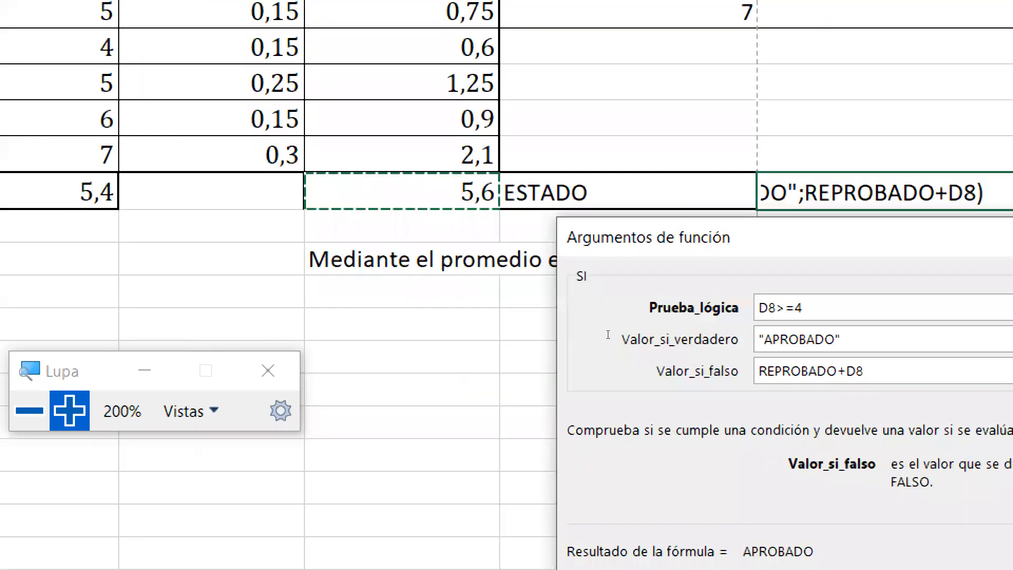
{"action": "key", "text": "BackSpace"}
{"action": "key", "text": "BackSpace"}
{"action": "key", "text": "BackSpace"}
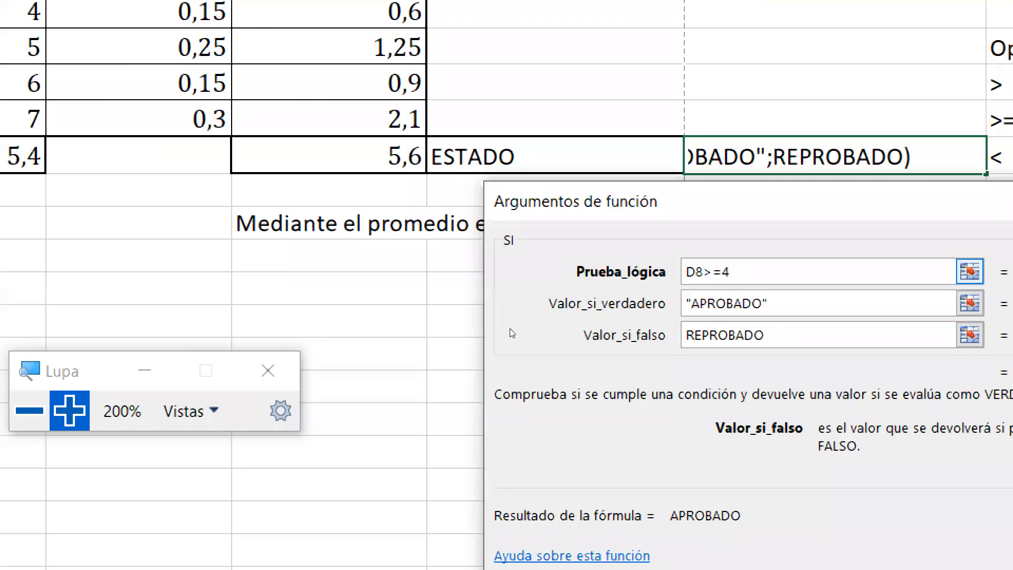
{"action": "key", "text": "shift+Tab"}
{"action": "key", "text": "shift+Tab"}
{"action": "key", "text": "BackSpace"}
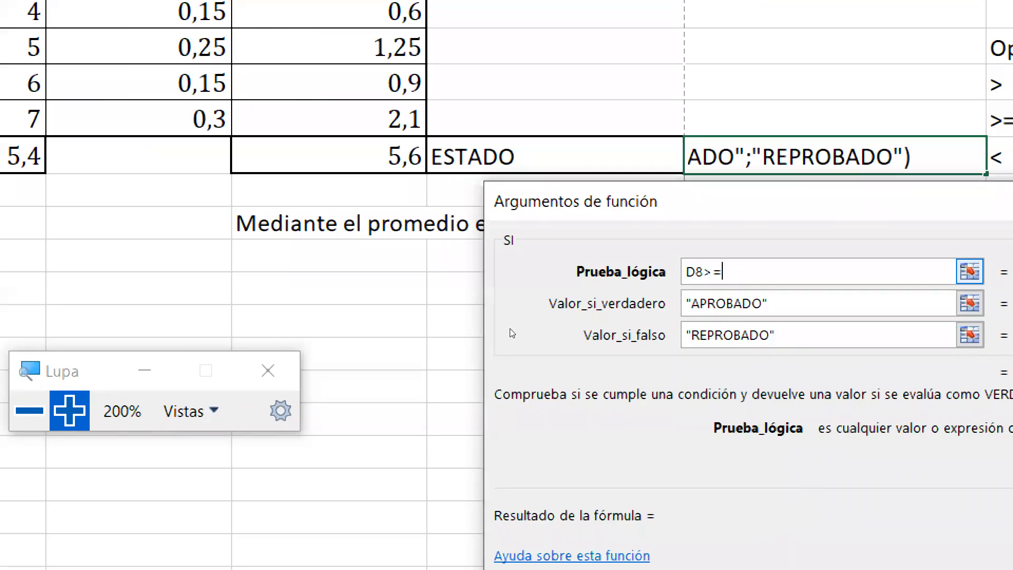
{"action": "type", "text": "1"}
{"action": "key", "text": "BackSpace"}
{"action": "type", "text": "4"}
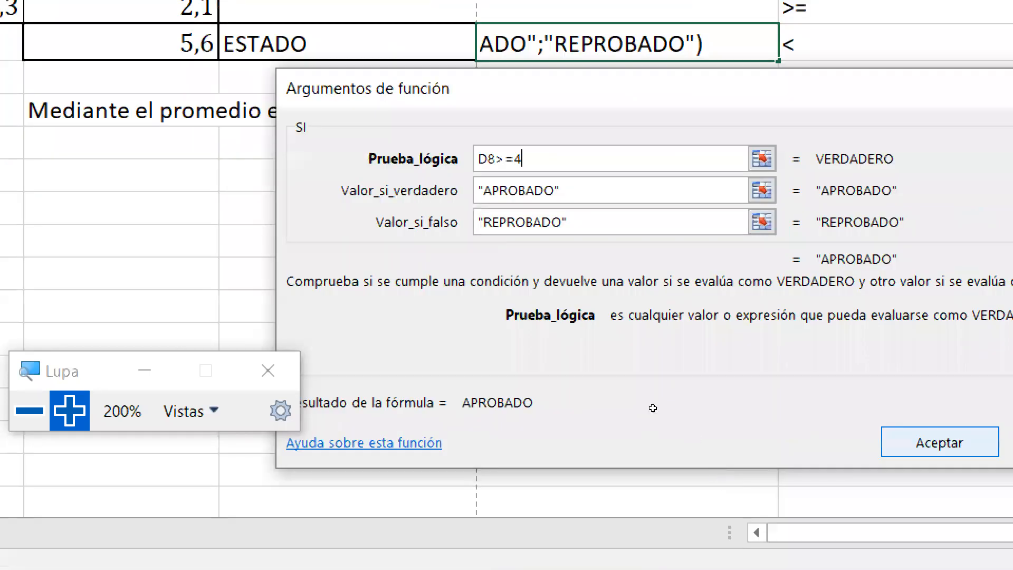
{"action": "key", "text": "Return"}
{"action": "key", "text": "super+minus"}
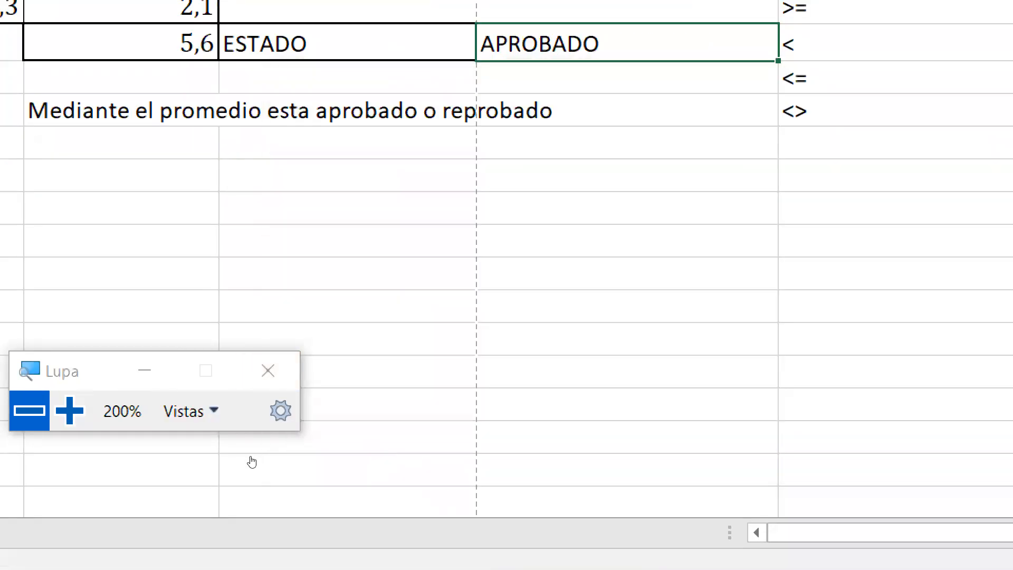
- Open Chat from Zoom's Más menu, then select cell F12 below the table
{"action": "key", "text": "super+minus"}
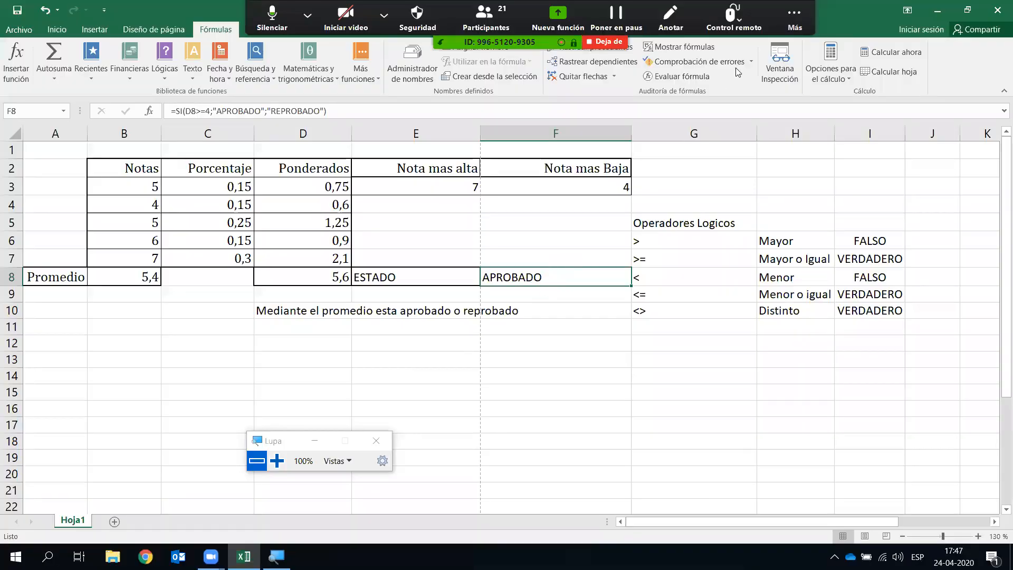
{"action": "left_click", "coordinate": [795, 19]}
{"action": "left_click", "coordinate": [786, 46]}
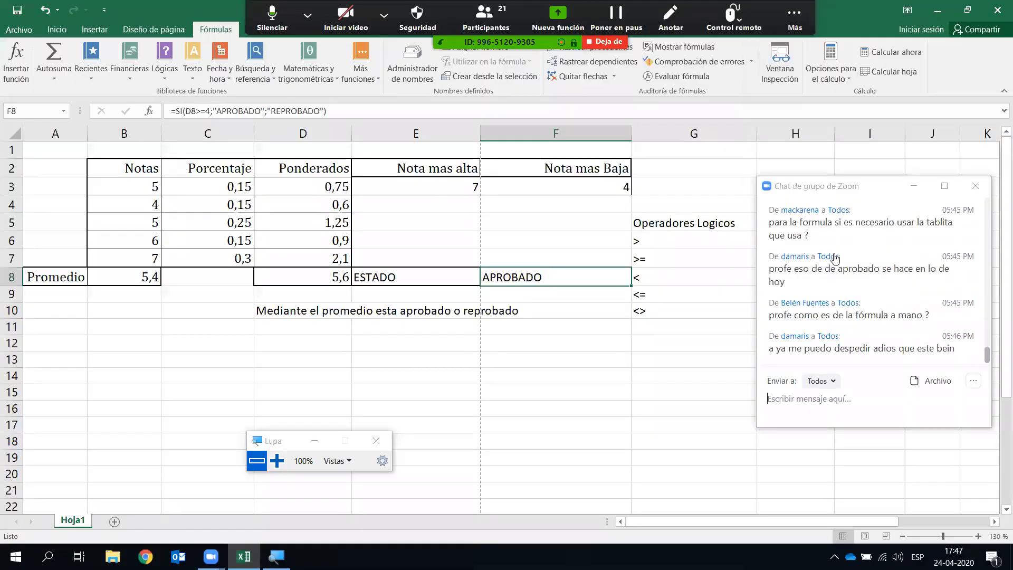
{"action": "scroll", "coordinate": [835, 259], "scroll_direction": "down", "scroll_amount": 1}
{"action": "scroll", "coordinate": [836, 258], "scroll_direction": "up", "scroll_amount": 1}
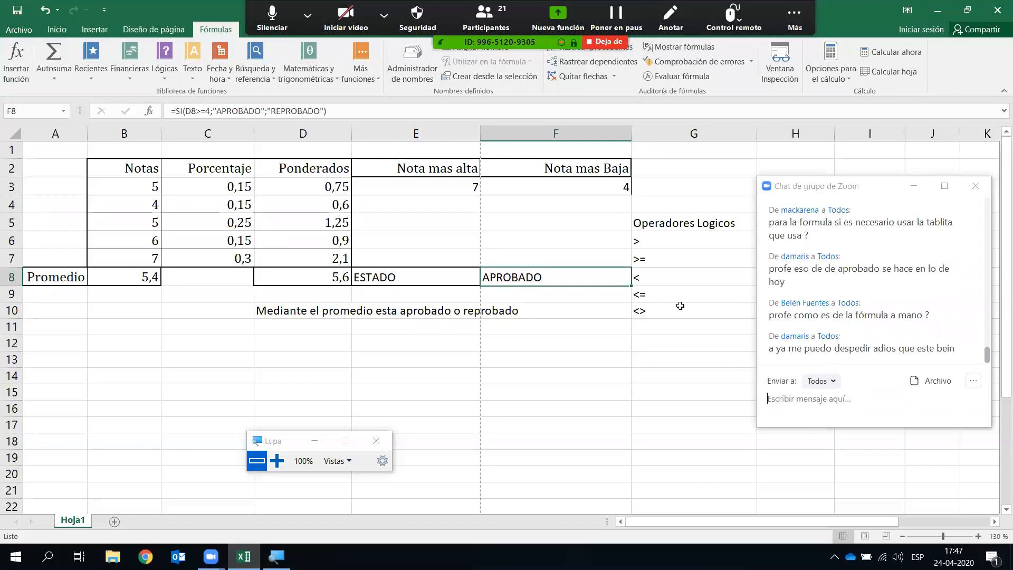
{"action": "left_click", "coordinate": [537, 326]}
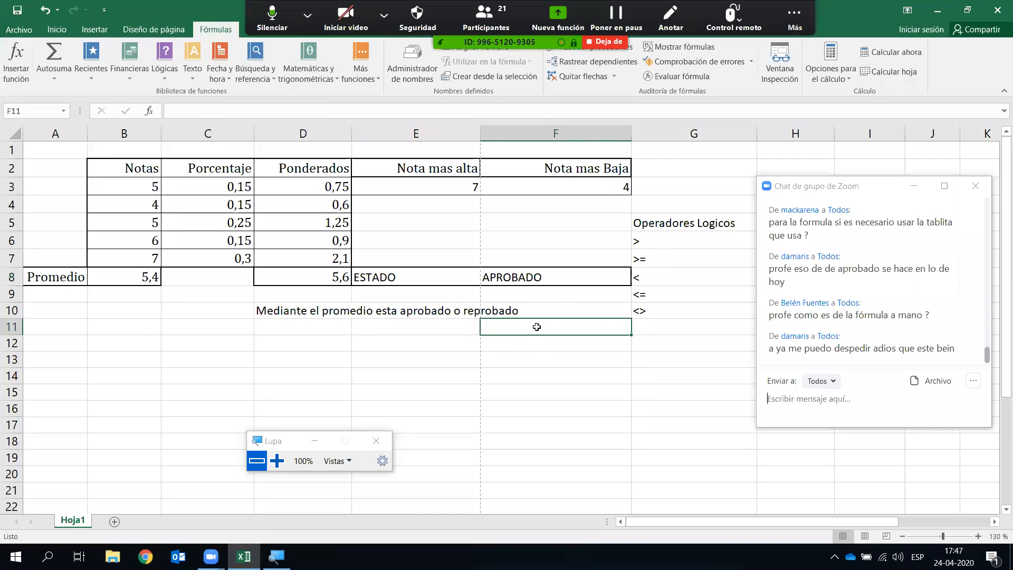
{"action": "left_click", "coordinate": [527, 342]}
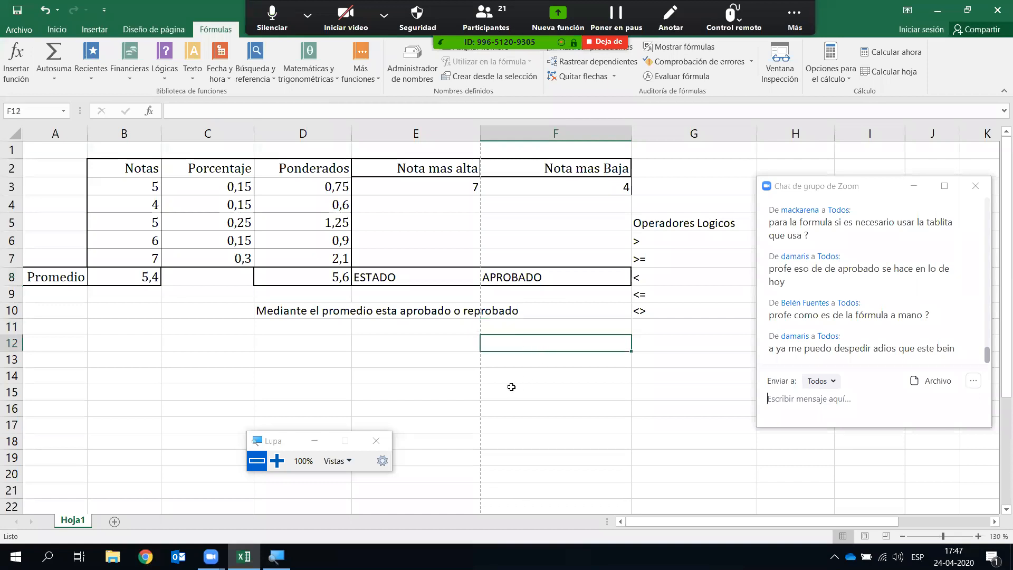
- Type =SI(D8>=4;"APROBADO";"REPROBADO") into F12 by hand
{"action": "type", "text": "="}
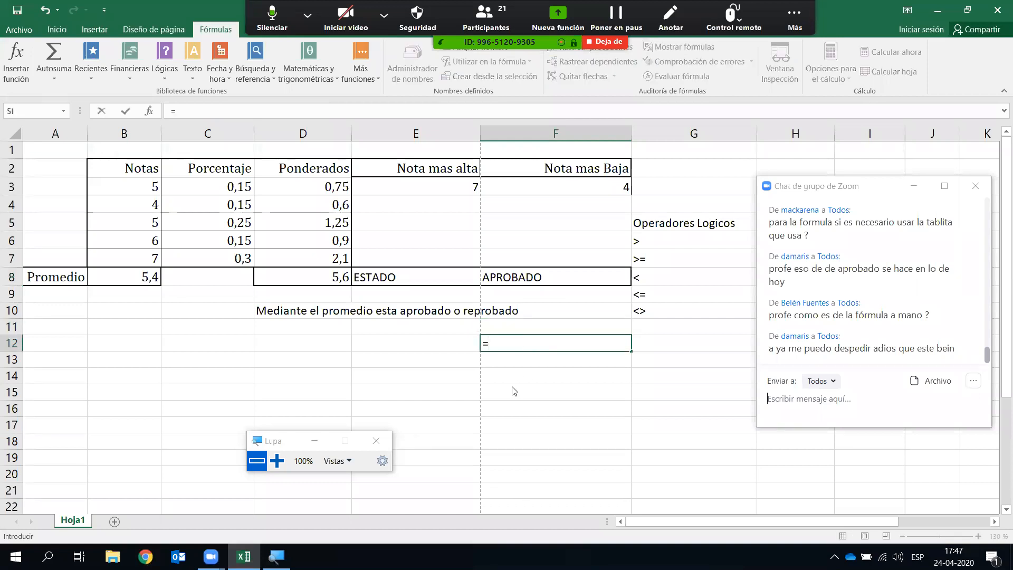
{"action": "type", "text": "SI("}
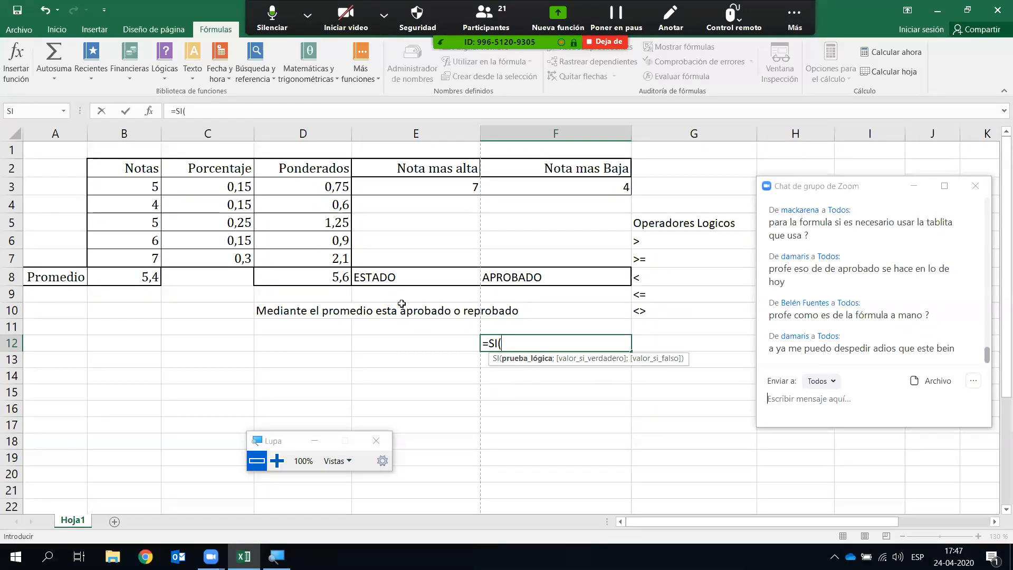
{"action": "left_click", "coordinate": [331, 278]}
{"action": "type", "text": ">="}
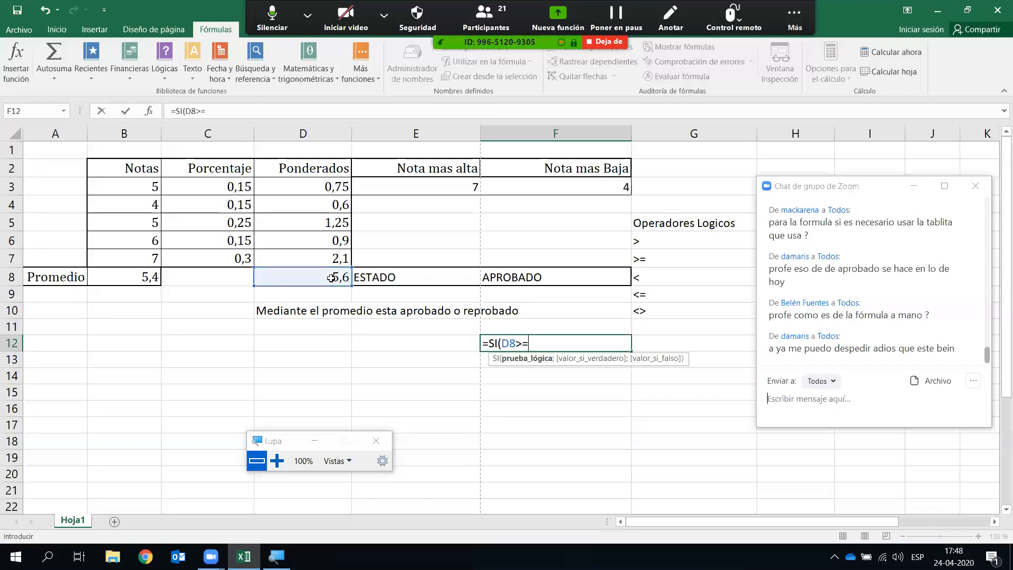
{"action": "type", "text": "4;"}
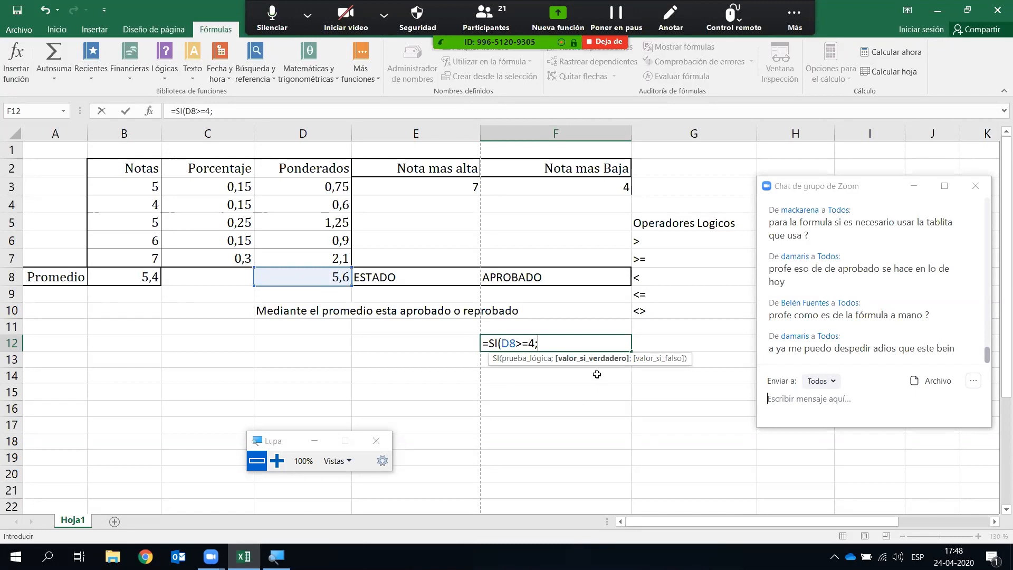
{"action": "type", "text": "\"APROBADO\""}
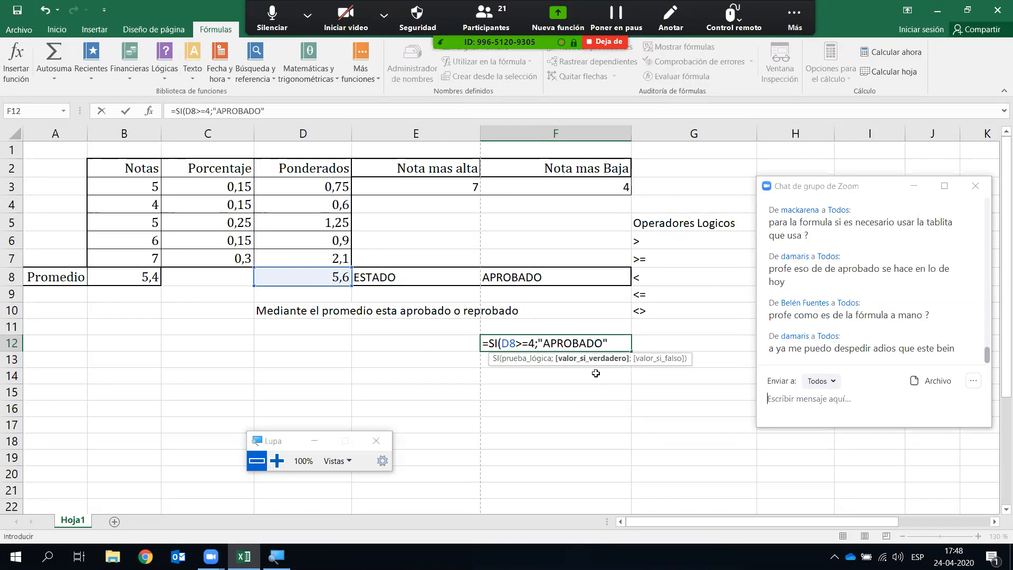
{"action": "type", "text": ";"}
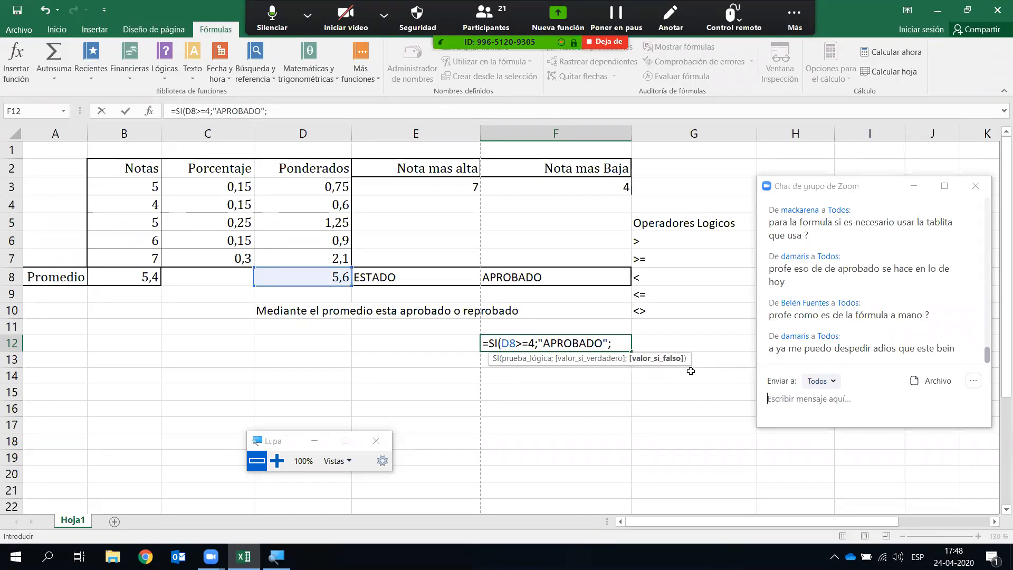
{"action": "type", "text": "\"REPROBADO\""}
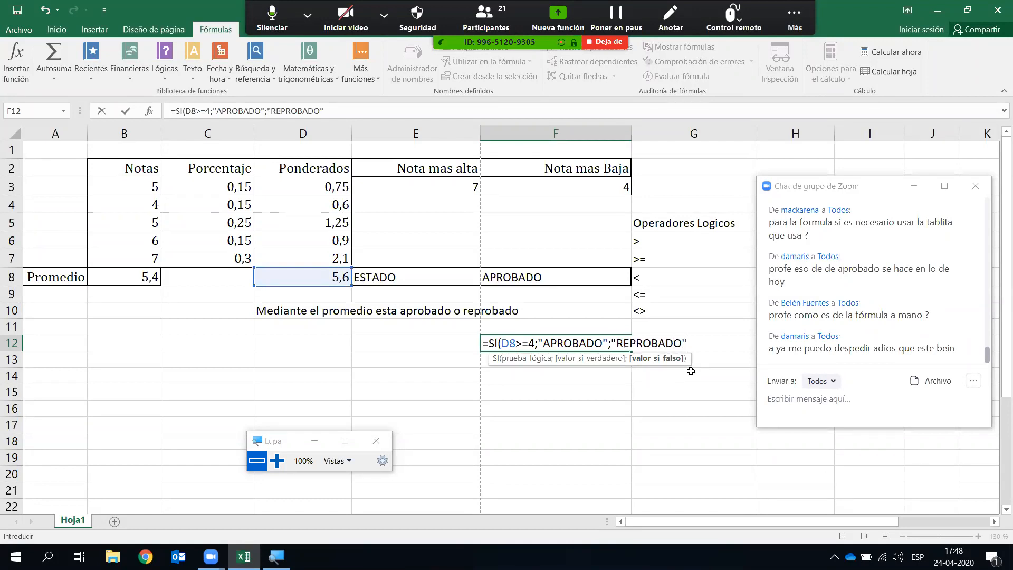
{"action": "type", "text": ")"}
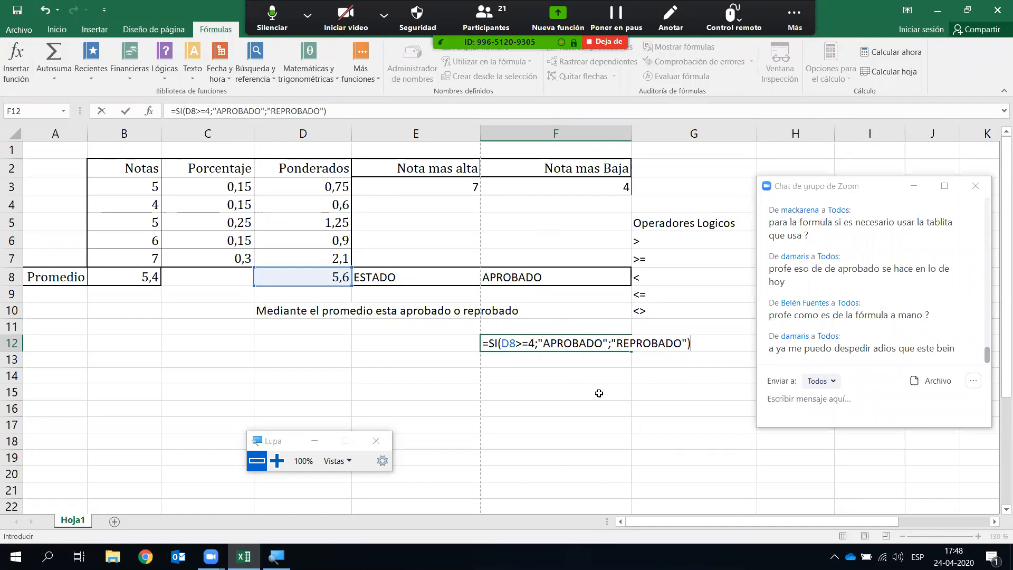
{"action": "key", "text": "Return"}
- Show the formulas in F8 and F12 in edit mode to compare them
{"action": "left_click", "coordinate": [572, 282]}
{"action": "key", "text": "F2"}
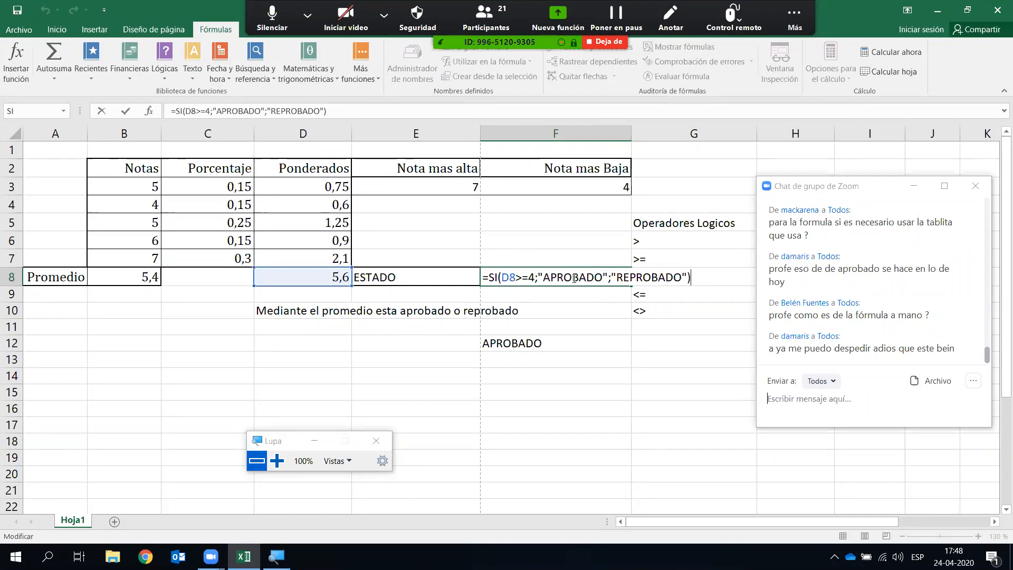
{"action": "left_click", "coordinate": [573, 342]}
{"action": "double_click", "coordinate": [573, 343]}
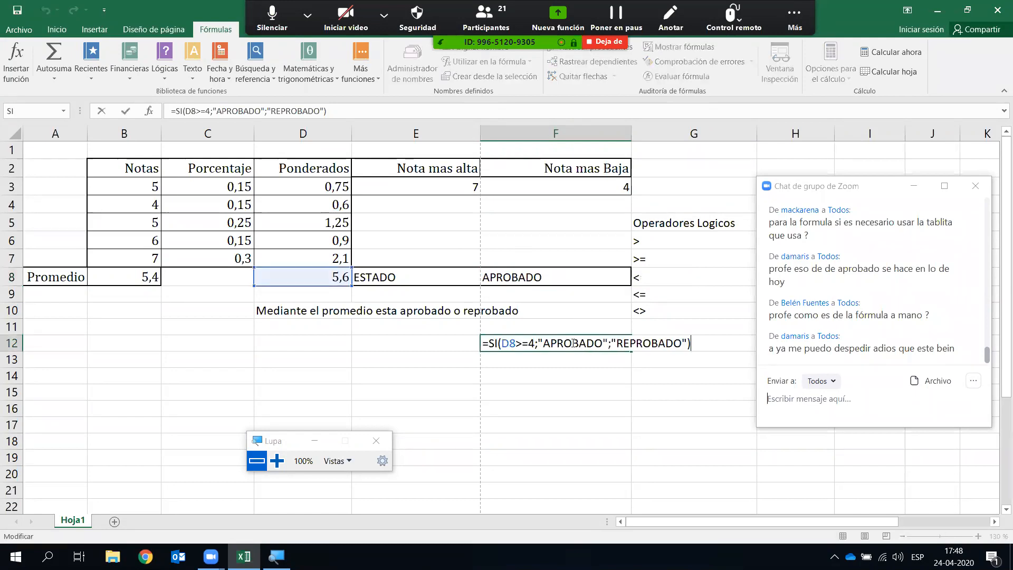